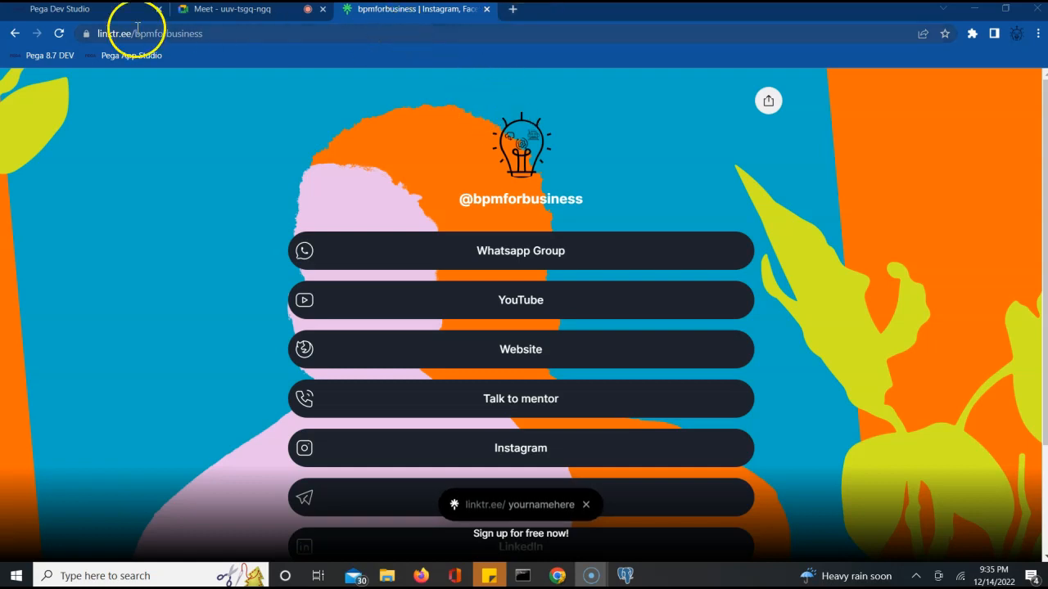
Switch to Pega Dev Studio and look through the list of recently opened rules
{"action": "left_click", "coordinate": [95, 16]}
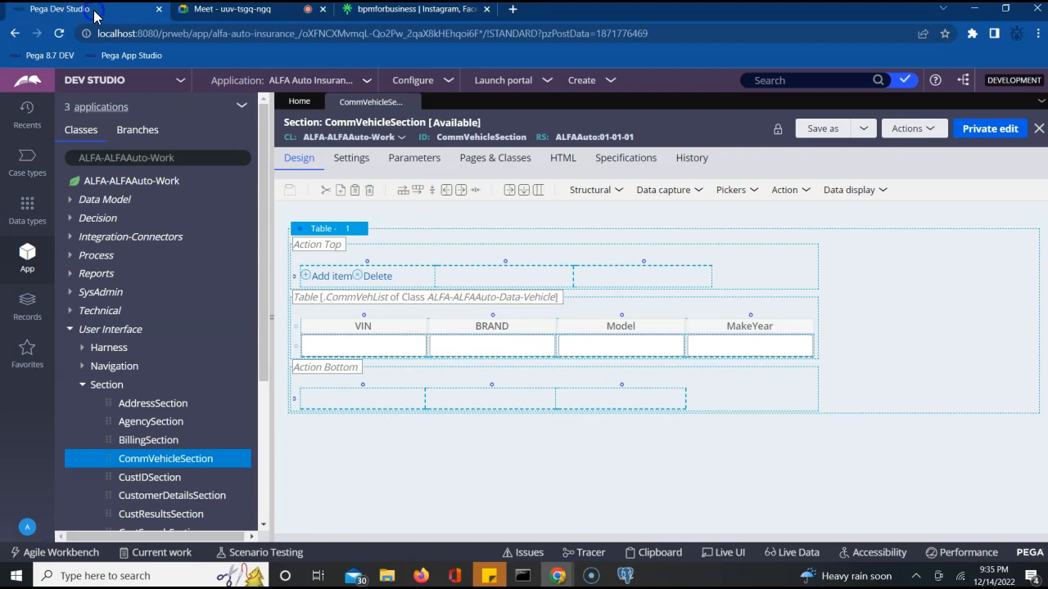
{"action": "left_click", "coordinate": [27, 124]}
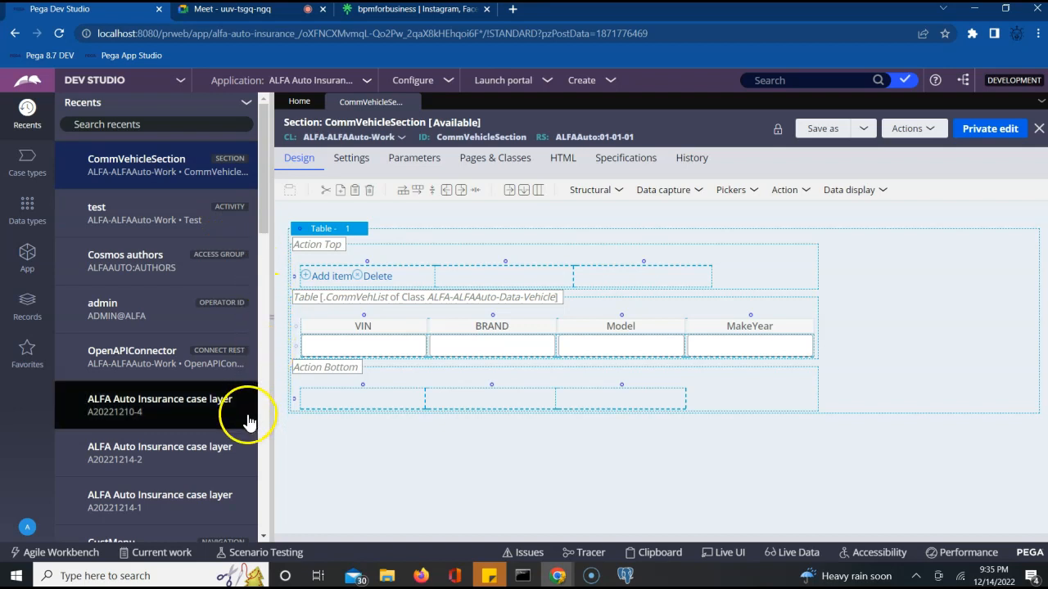
{"action": "scroll", "coordinate": [259, 356], "scroll_direction": "down", "scroll_amount": 5}
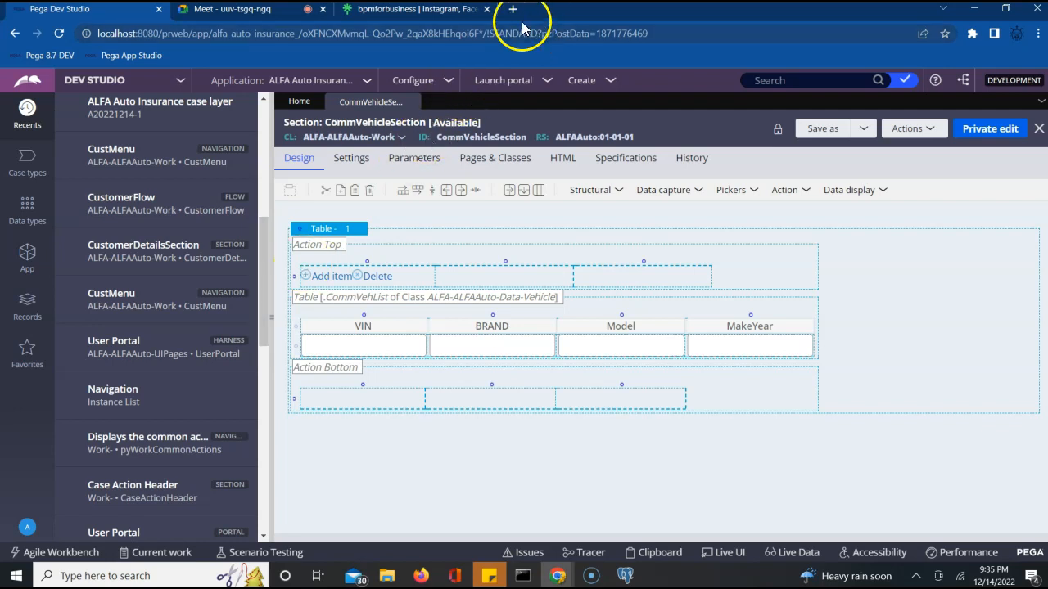
Open Google Drive in a new browser tab and go to the Pega 8.7 Oct 2022 Batch folder inside Pega Training
{"action": "left_click", "coordinate": [513, 10]}
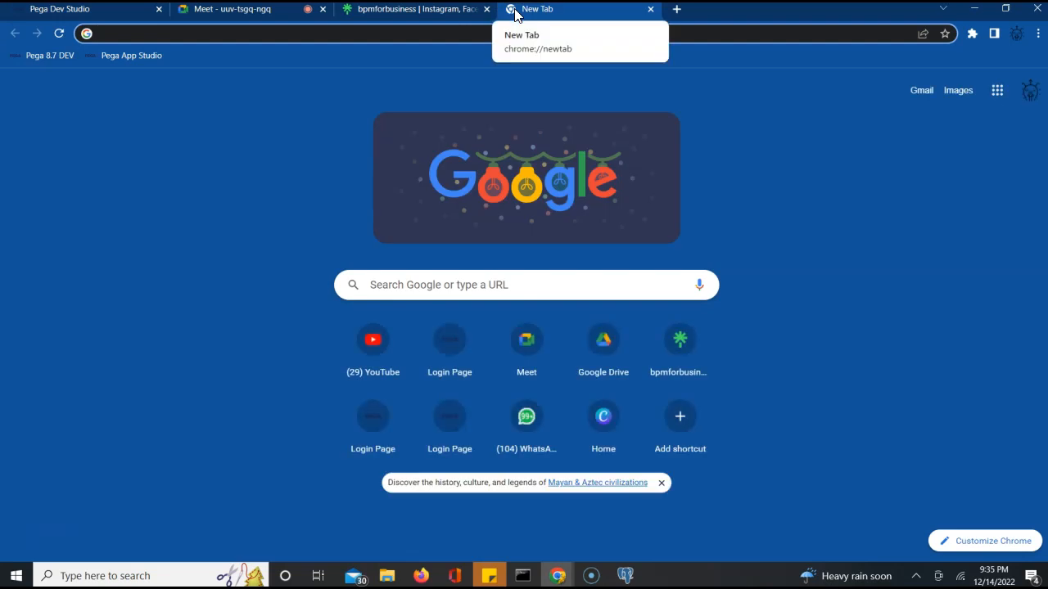
{"action": "left_click", "coordinate": [604, 343]}
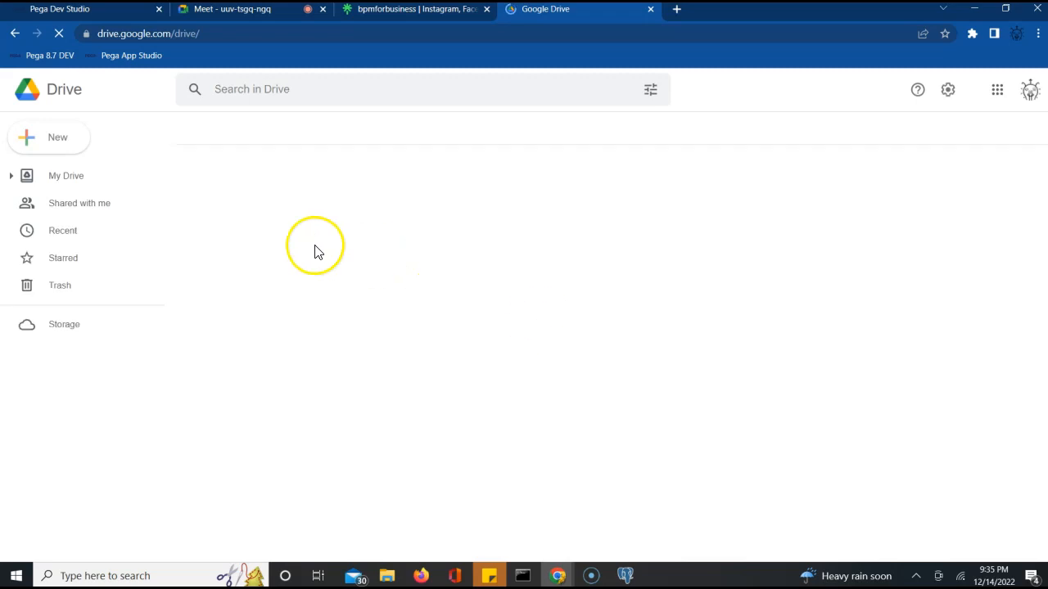
{"action": "left_click", "coordinate": [70, 180]}
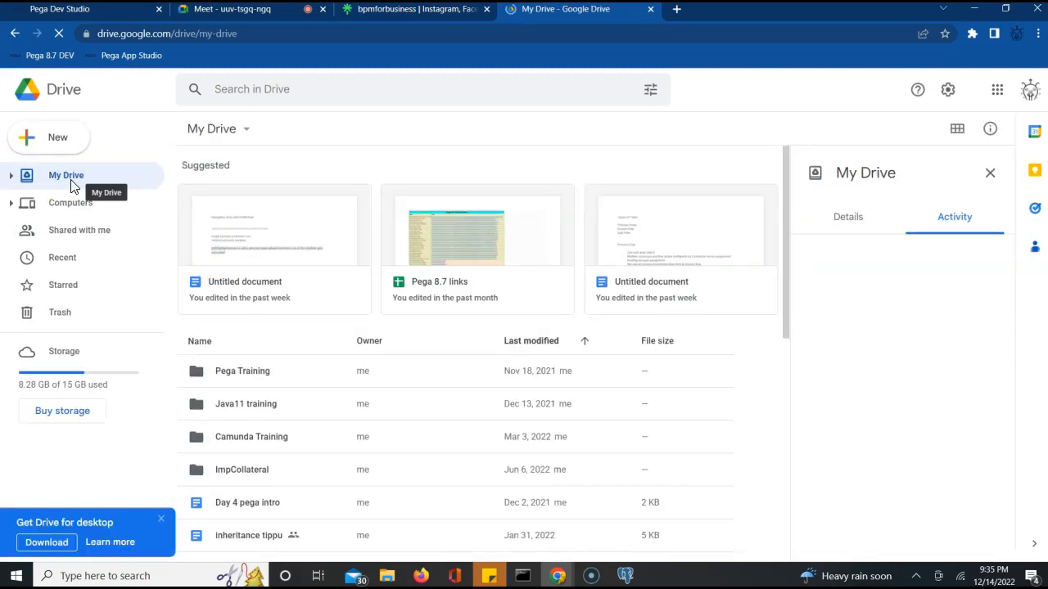
{"action": "double_click", "coordinate": [250, 371]}
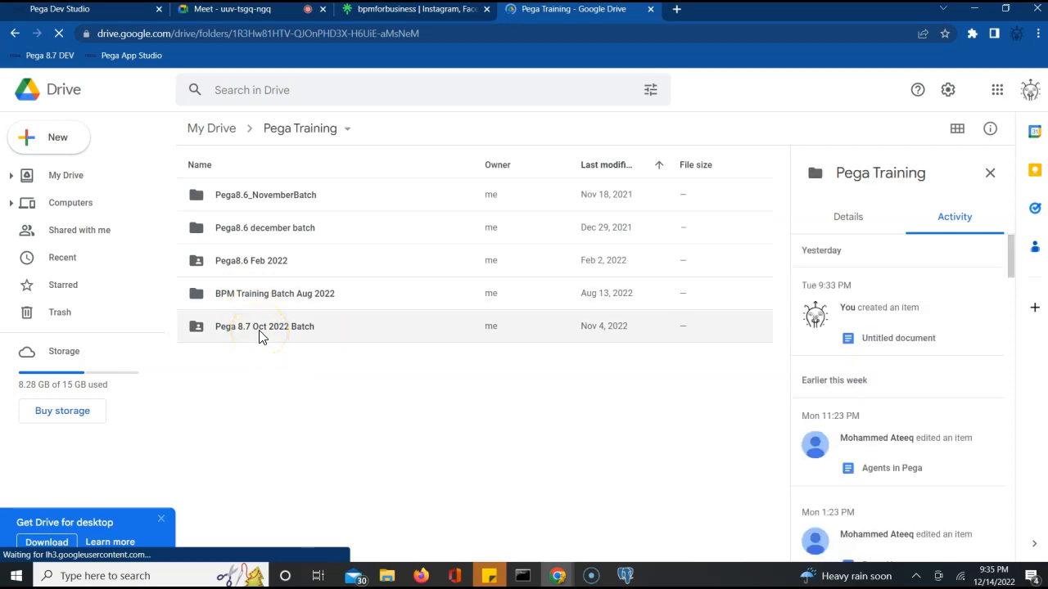
{"action": "double_click", "coordinate": [258, 331]}
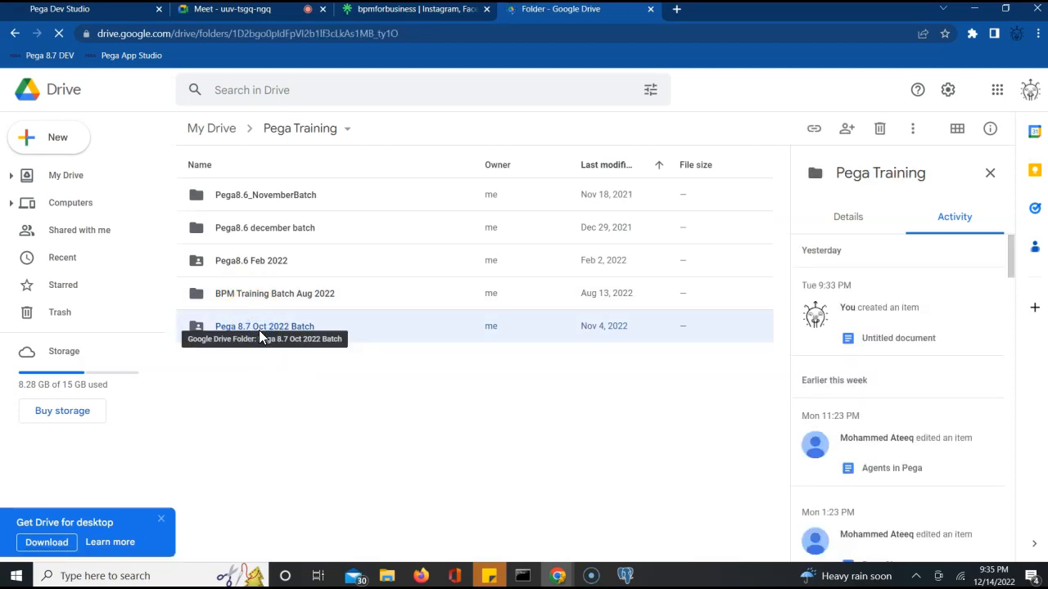
Create a blank Google Docs document in the shared batch folder, accepting that it is shared with the folder's members
{"action": "left_click", "coordinate": [45, 141]}
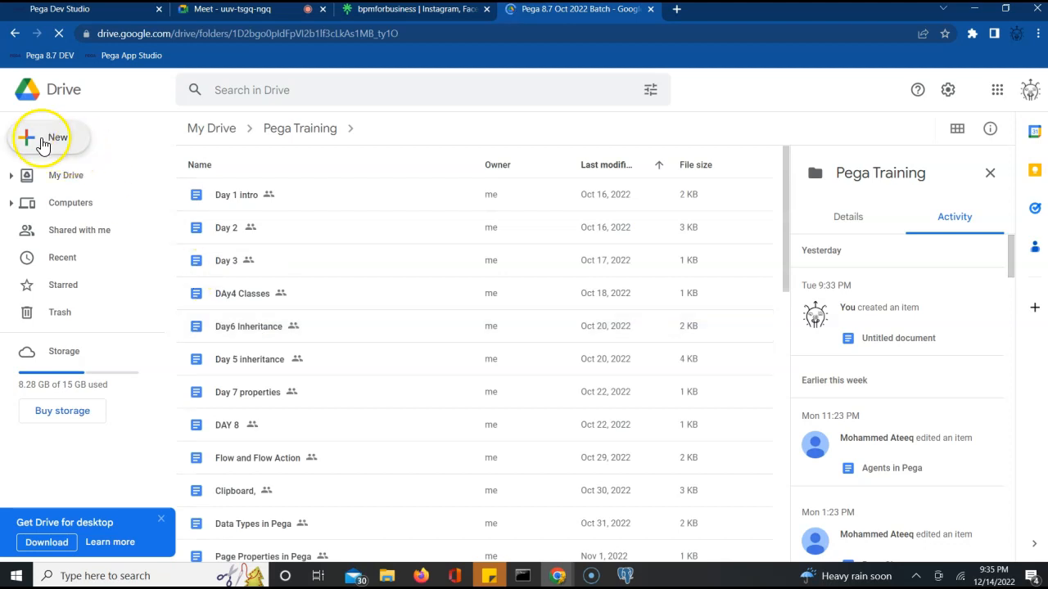
{"action": "left_click", "coordinate": [44, 140]}
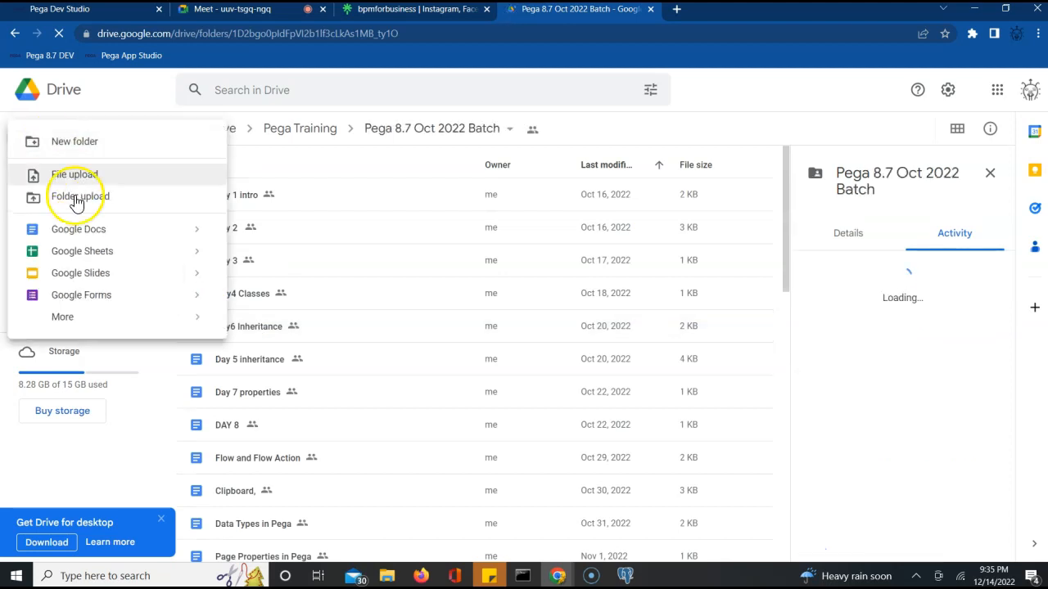
{"action": "left_click", "coordinate": [122, 230]}
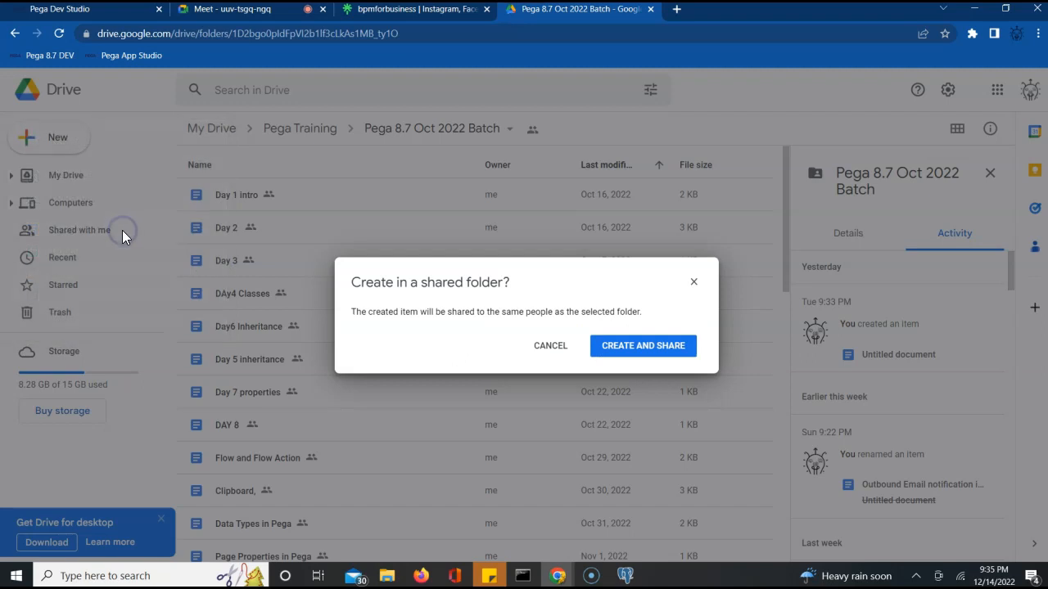
{"action": "left_click", "coordinate": [659, 344]}
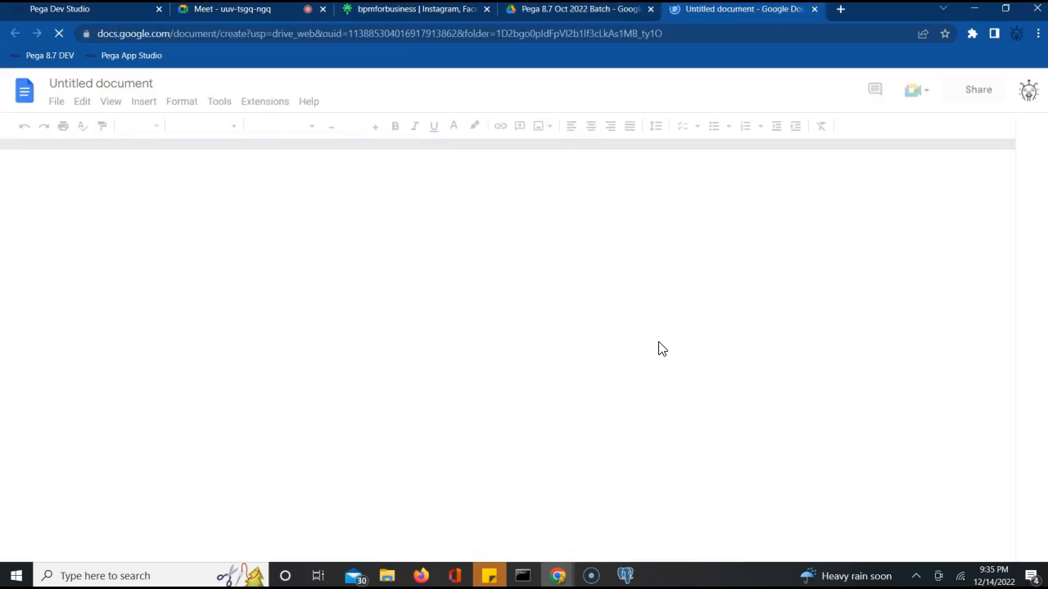
Rename the untitled document as "Declare Index" and place the cursor in its empty body
{"action": "double_click", "coordinate": [102, 83]}
{"action": "left_click", "coordinate": [102, 82]}
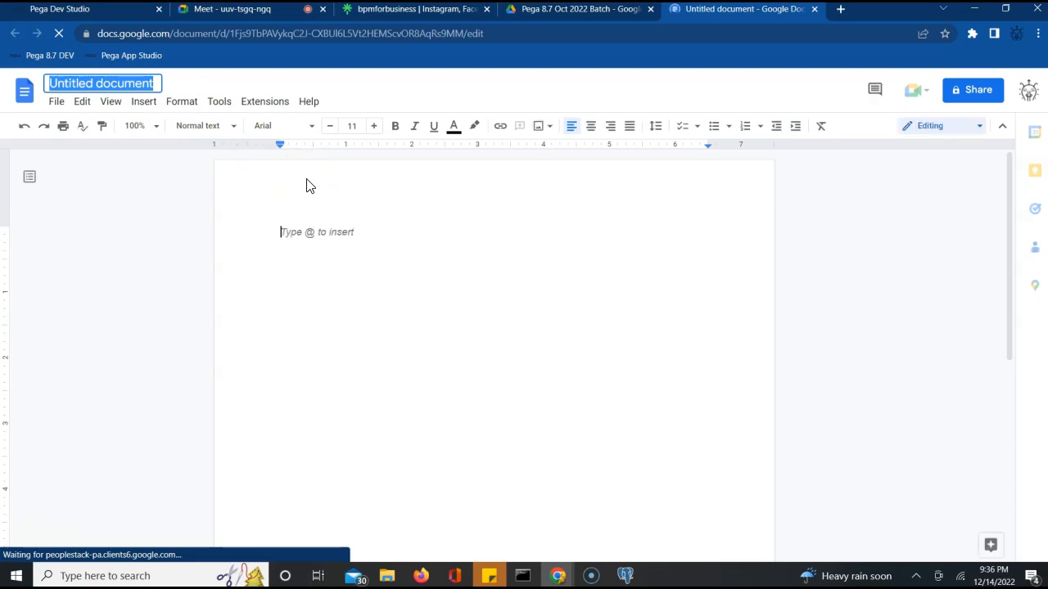
{"action": "type", "text": "Decl"}
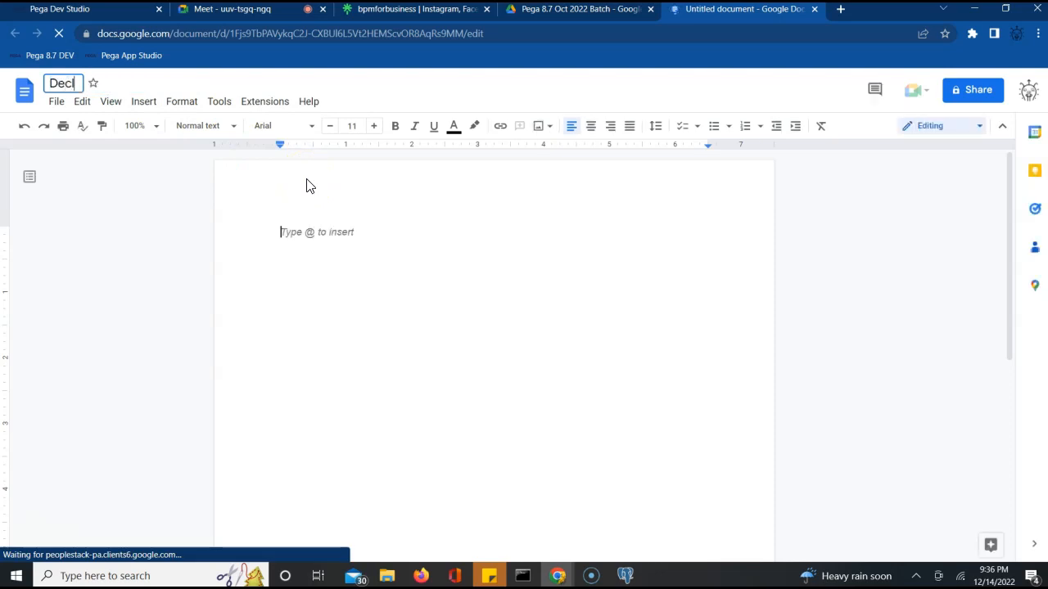
{"action": "type", "text": "are Index"}
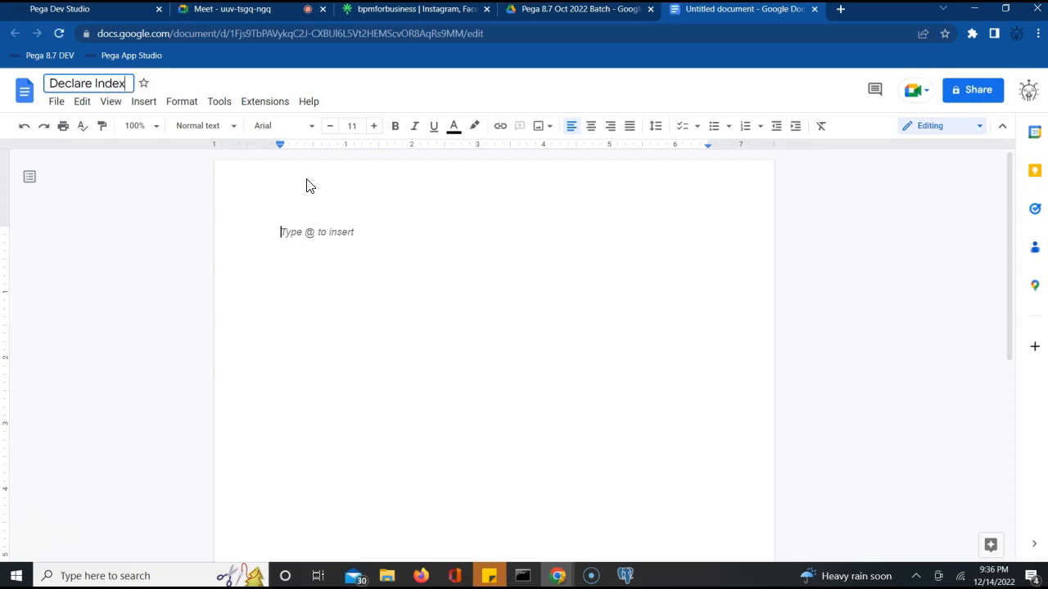
{"action": "left_click", "coordinate": [319, 233]}
{"action": "left_click", "coordinate": [374, 282]}
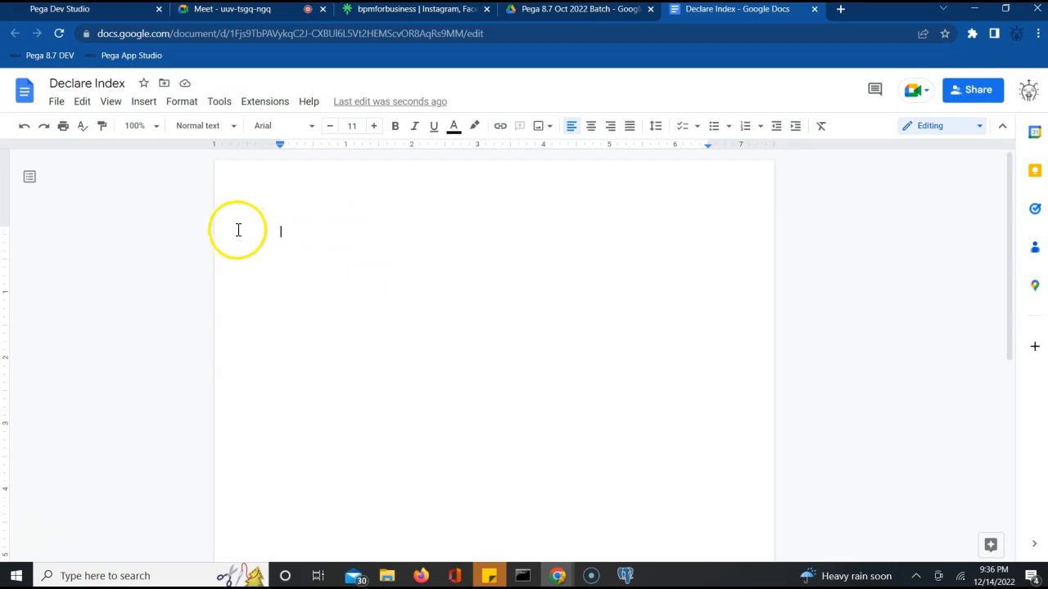
Admit the participants waiting to join the Google Meet call, returning to the Declare Index document after each one
{"action": "left_click", "coordinate": [118, 15]}
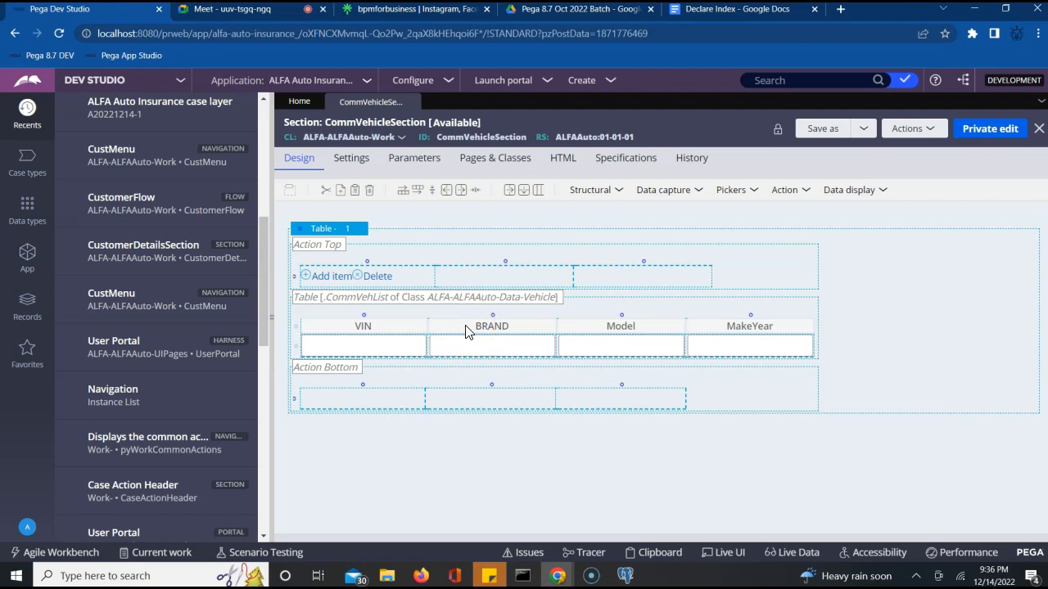
{"action": "left_click", "coordinate": [258, 14]}
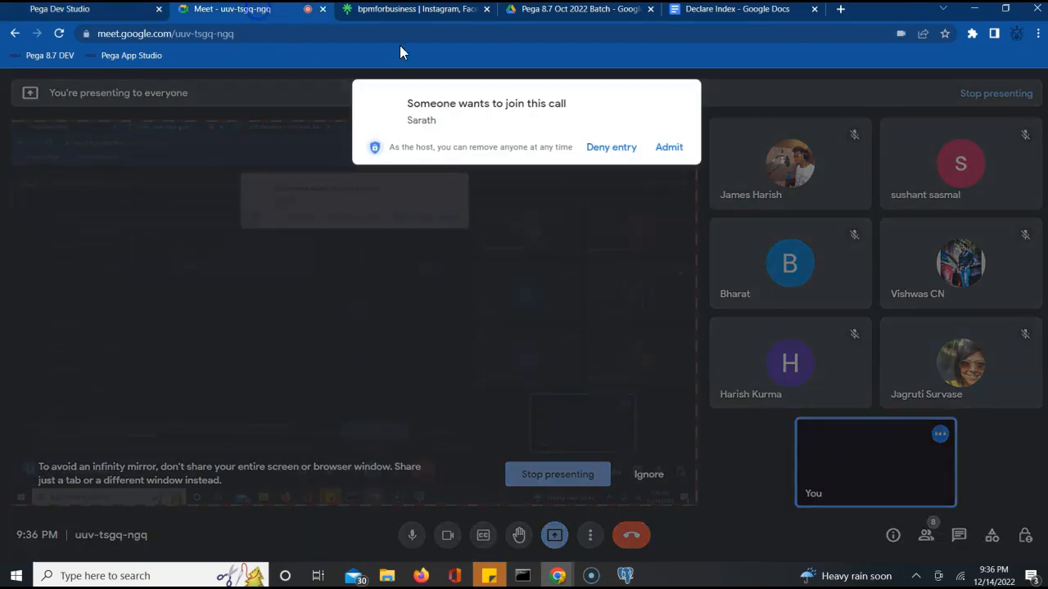
{"action": "left_click", "coordinate": [670, 148]}
{"action": "left_click", "coordinate": [740, 12]}
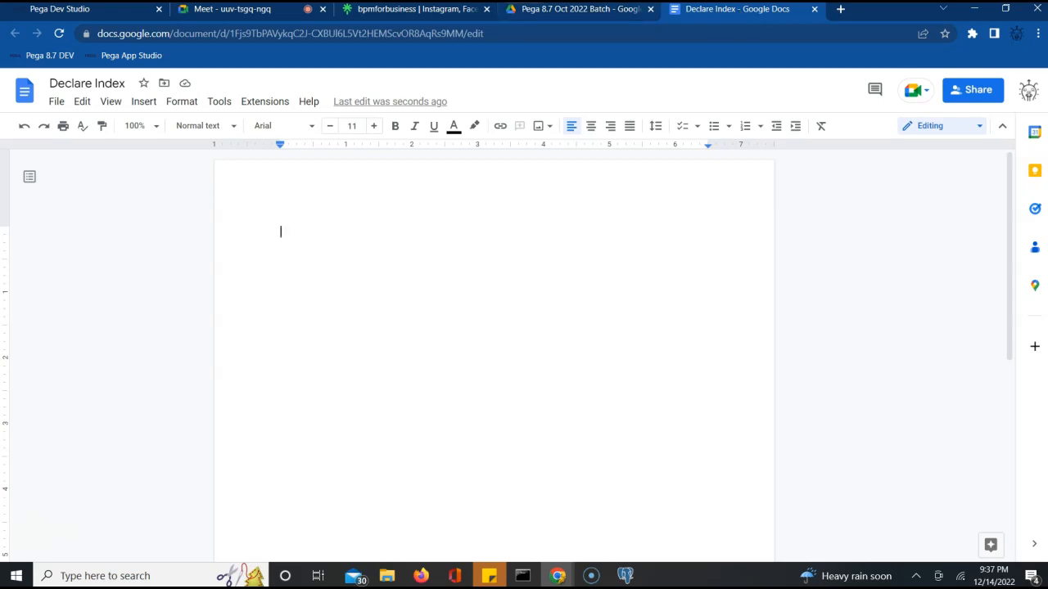
{"action": "left_click", "coordinate": [279, 10]}
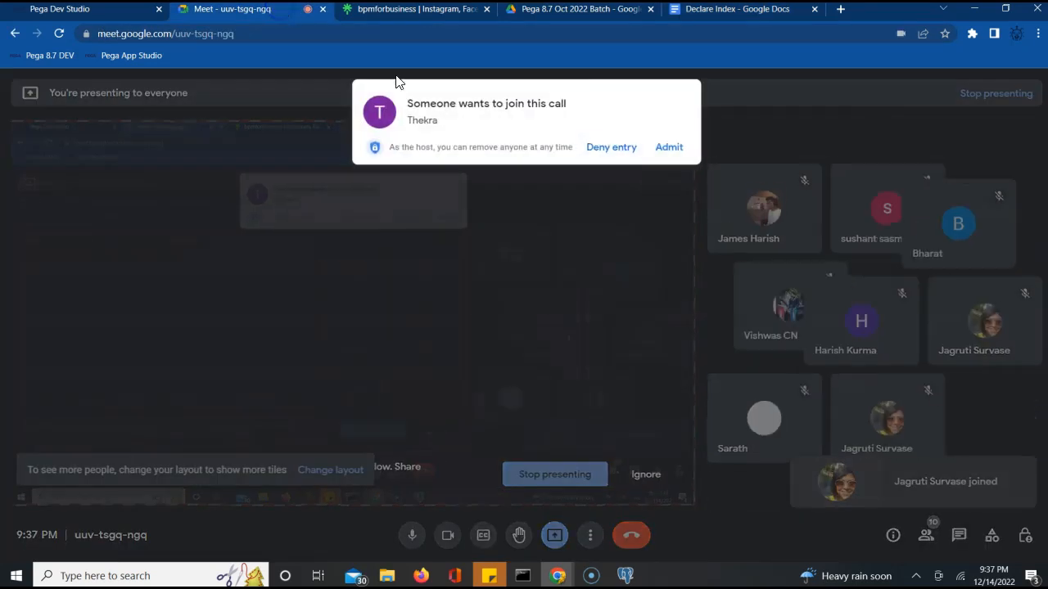
{"action": "left_click", "coordinate": [676, 154]}
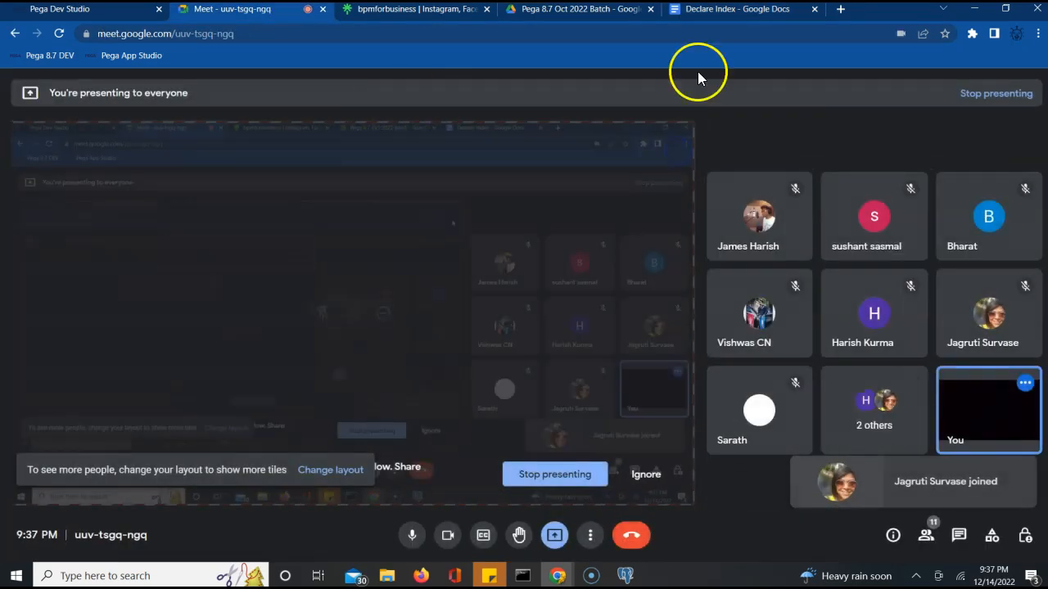
{"action": "left_click", "coordinate": [729, 11]}
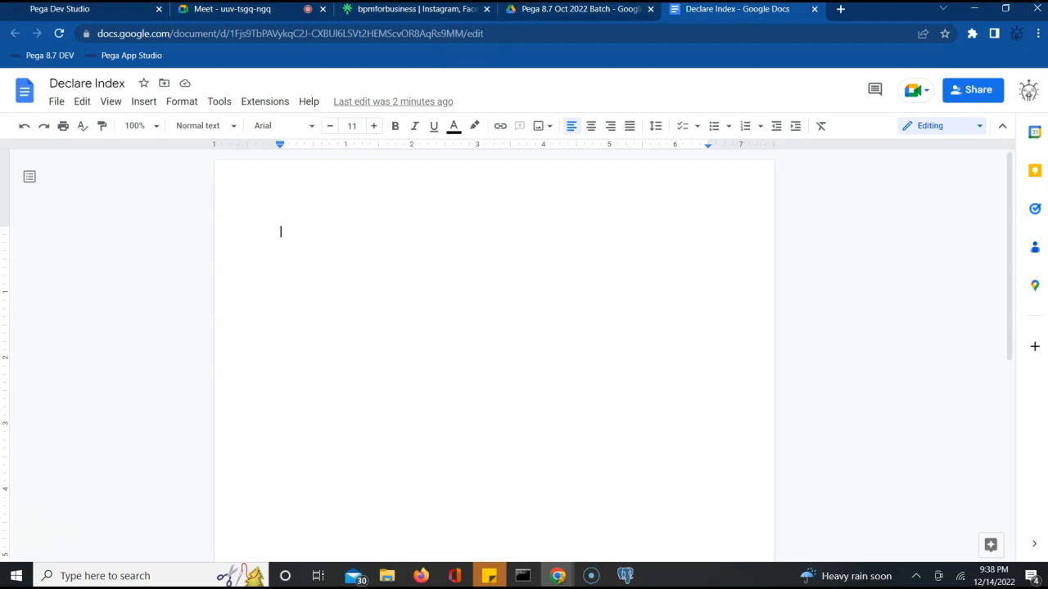
{"action": "left_click", "coordinate": [230, 12]}
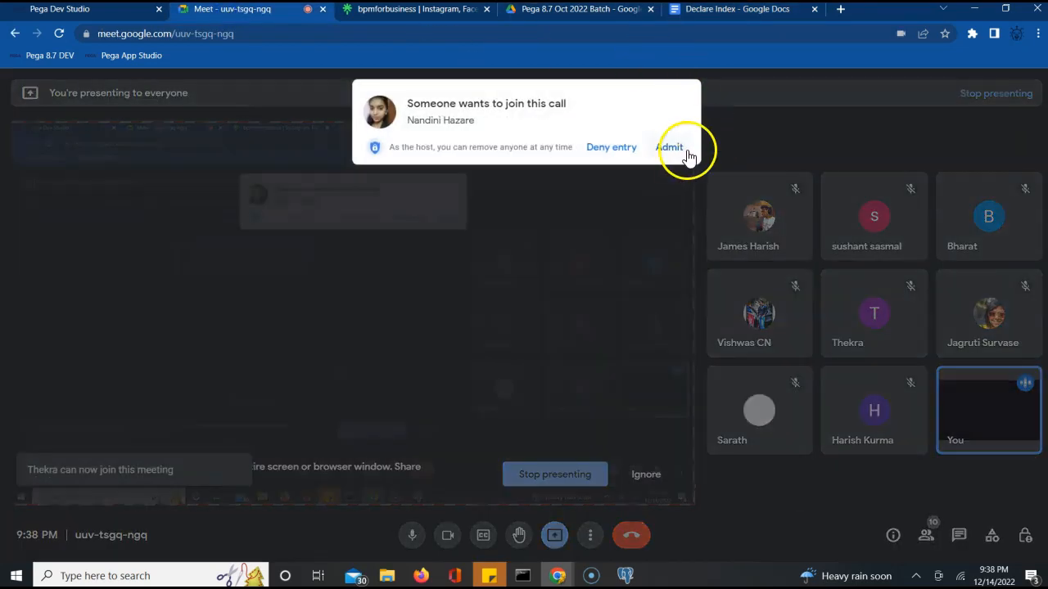
{"action": "left_click", "coordinate": [682, 151]}
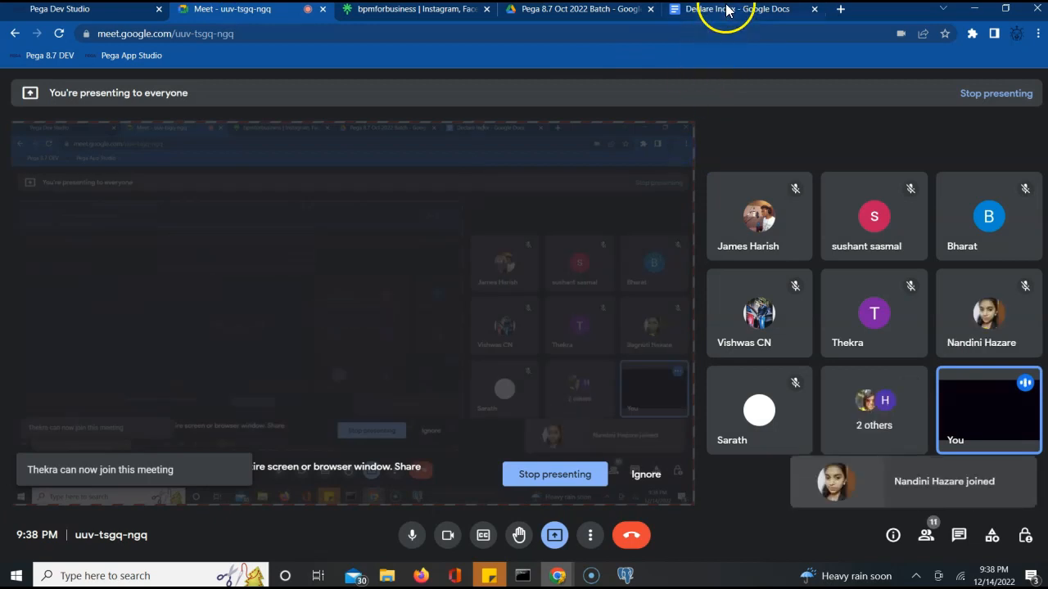
{"action": "left_click", "coordinate": [724, 9]}
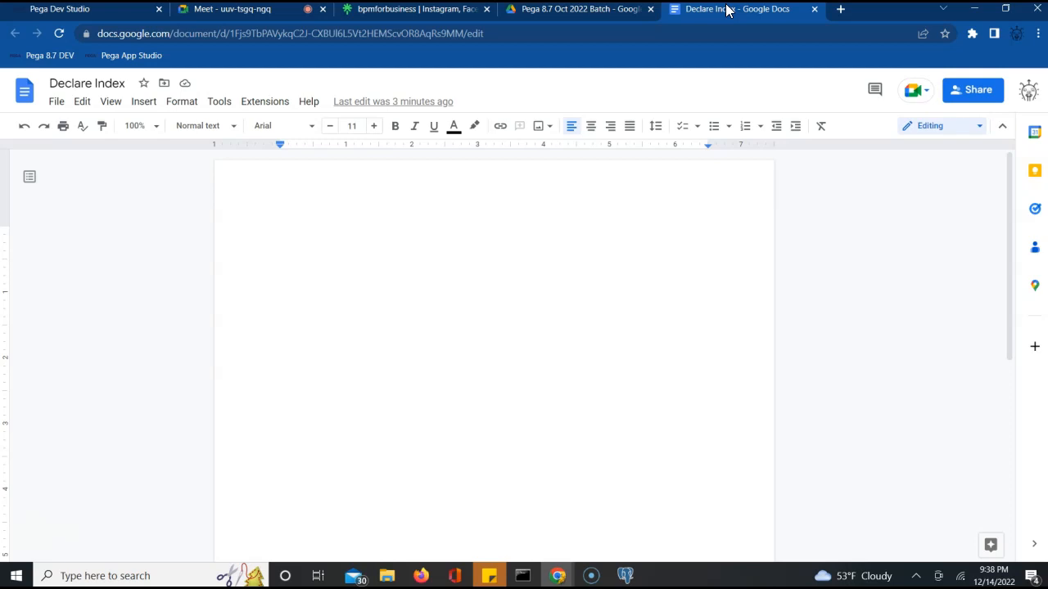
Switch to Pega Dev Studio and expand CitiesTable in the application's data types to view its data pages
{"action": "left_click", "coordinate": [122, 14]}
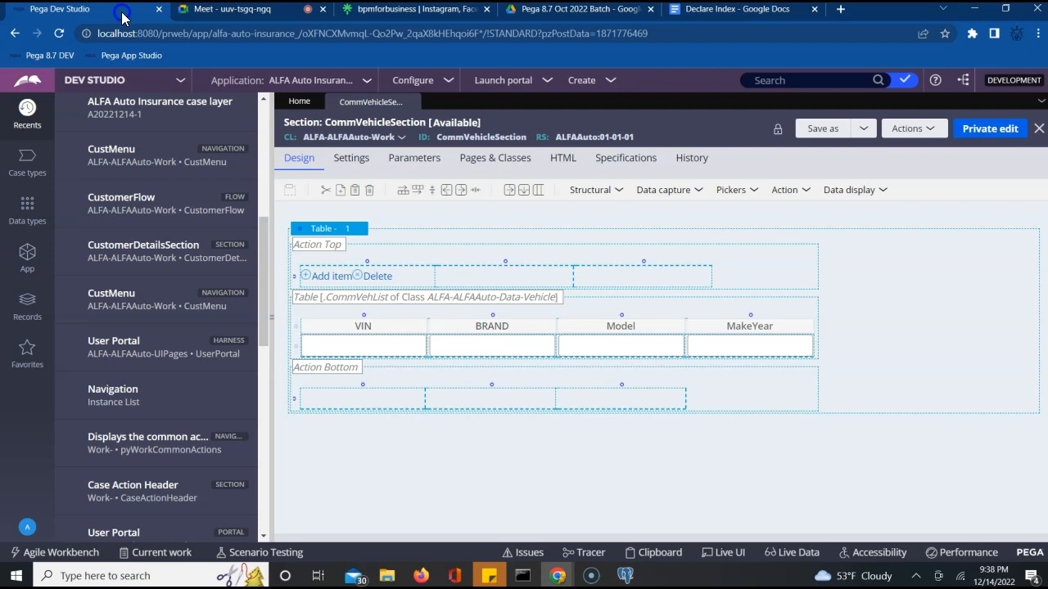
{"action": "left_click", "coordinate": [37, 210]}
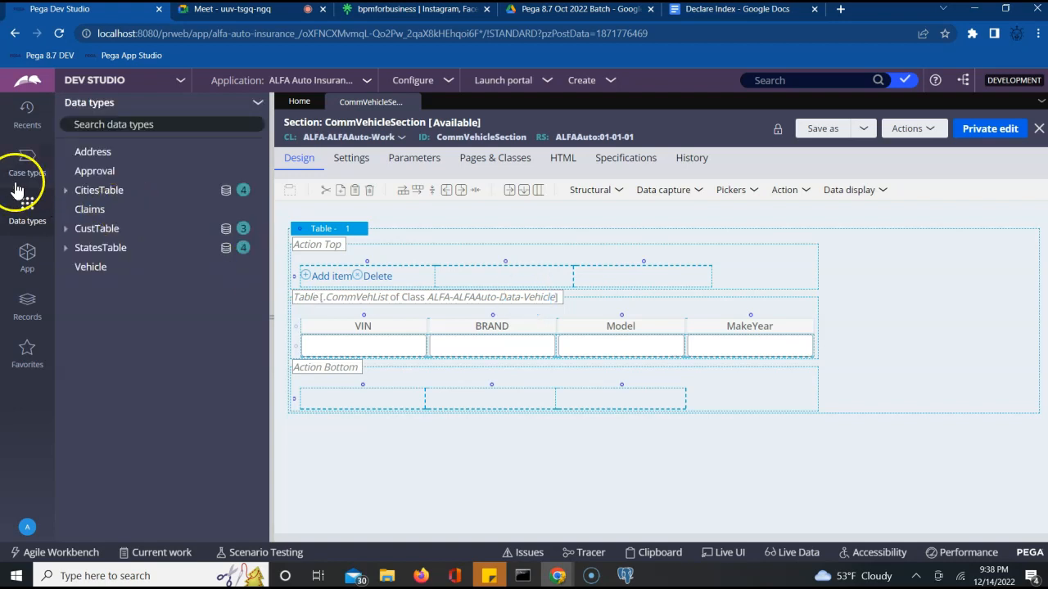
{"action": "left_click", "coordinate": [66, 193]}
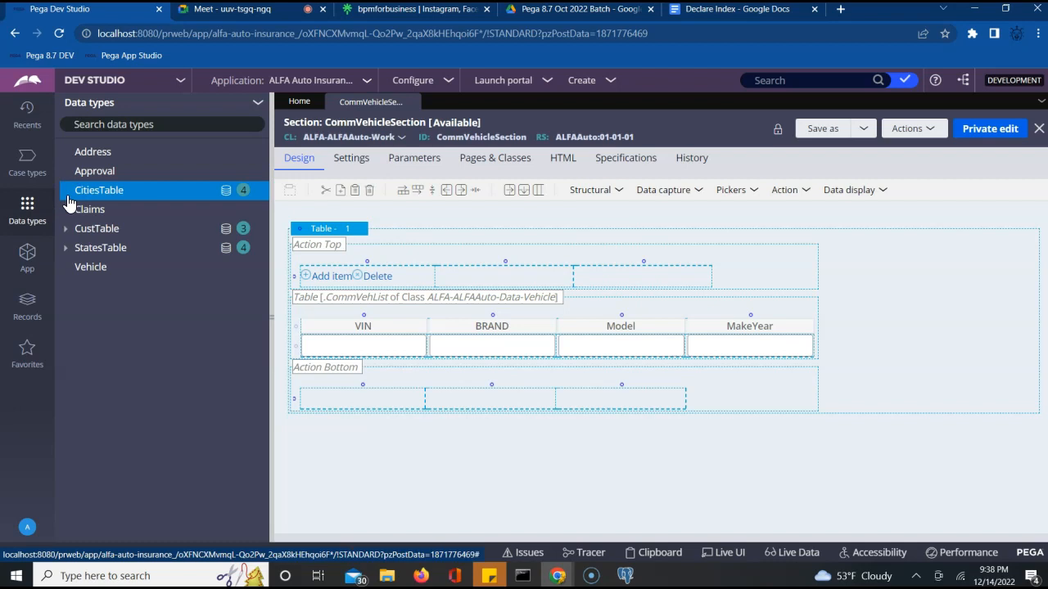
{"action": "left_click", "coordinate": [68, 196]}
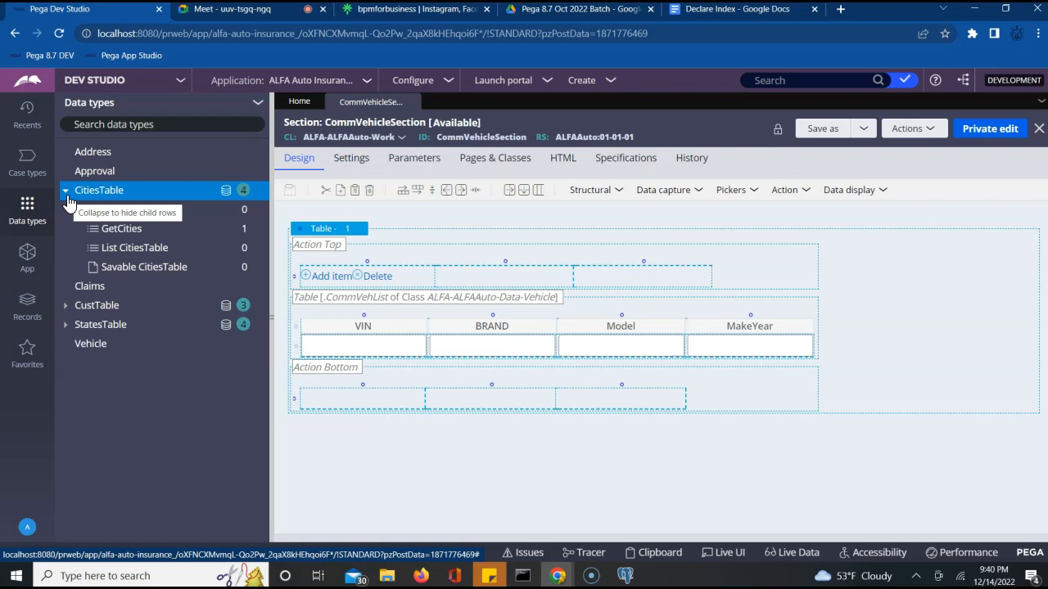
{"action": "left_click", "coordinate": [692, 12]}
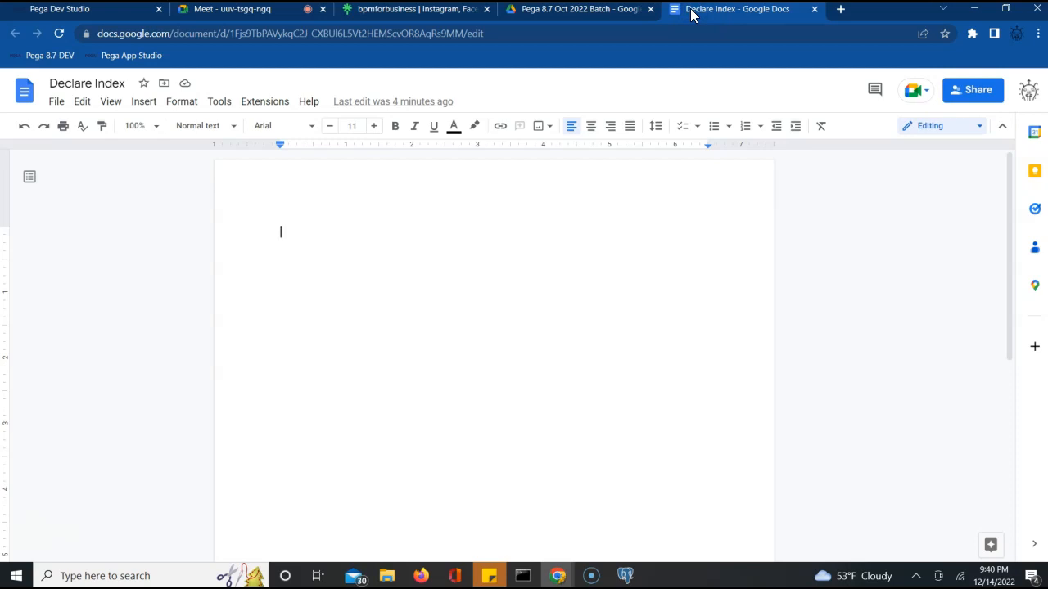
{"action": "left_click", "coordinate": [217, 17]}
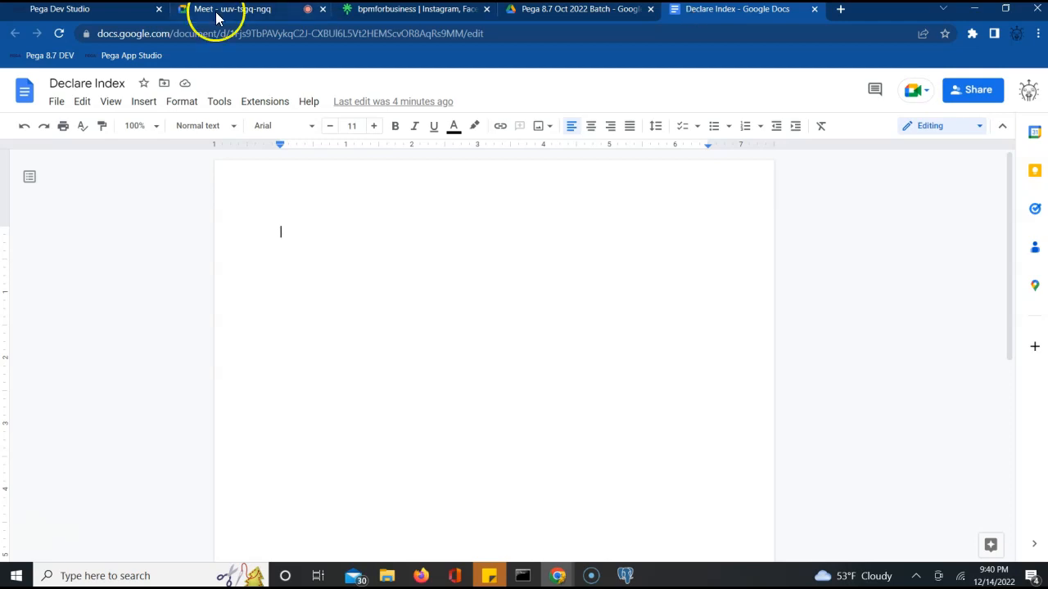
{"action": "left_click", "coordinate": [124, 18]}
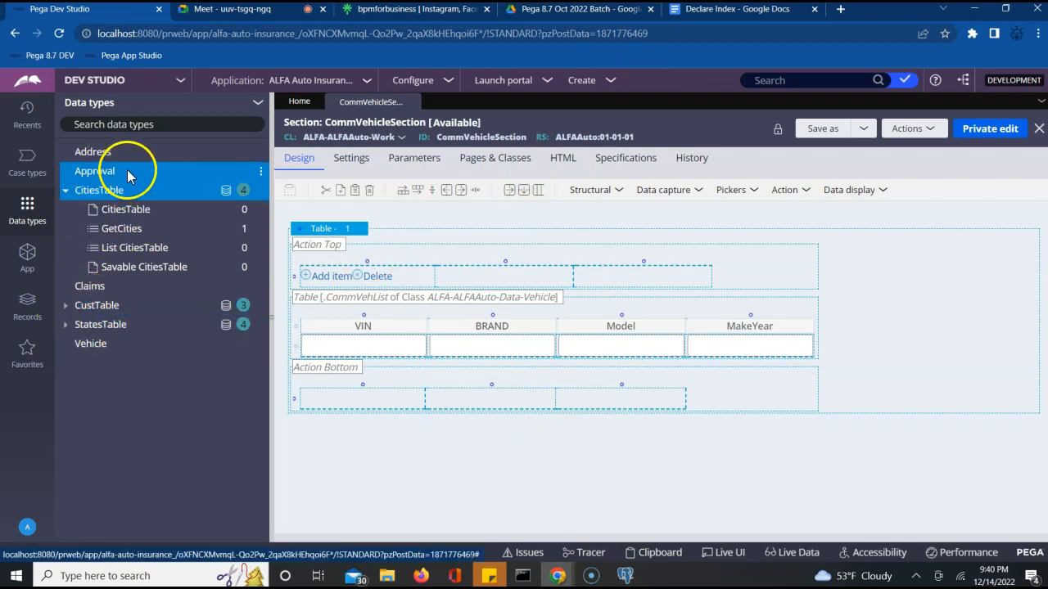
Open the Vehicle data type to review its fields and display its visual data model
{"action": "left_click", "coordinate": [90, 345]}
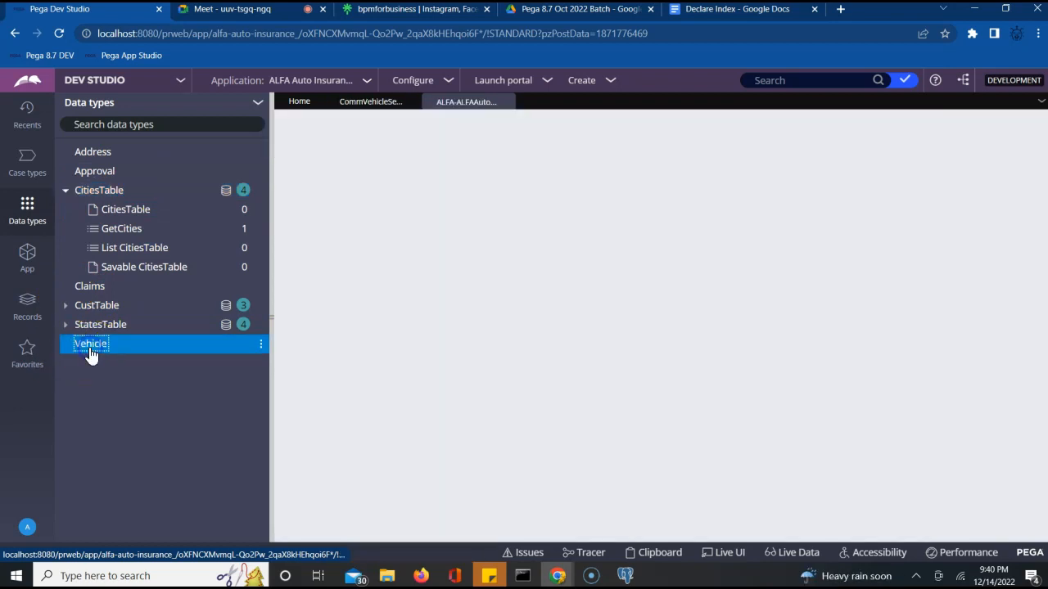
{"action": "left_click", "coordinate": [390, 448]}
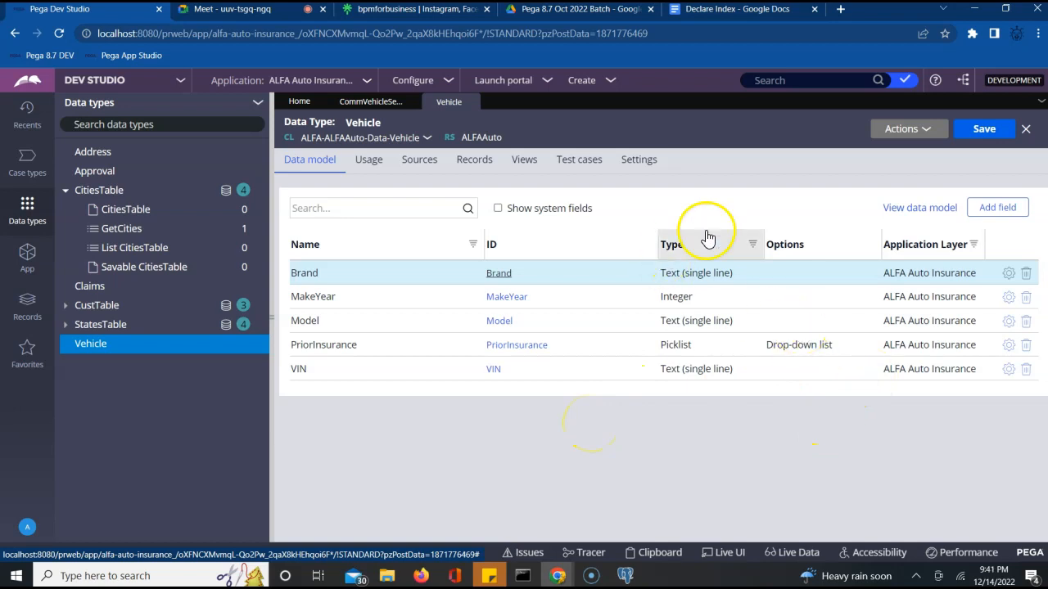
{"action": "left_click", "coordinate": [909, 210]}
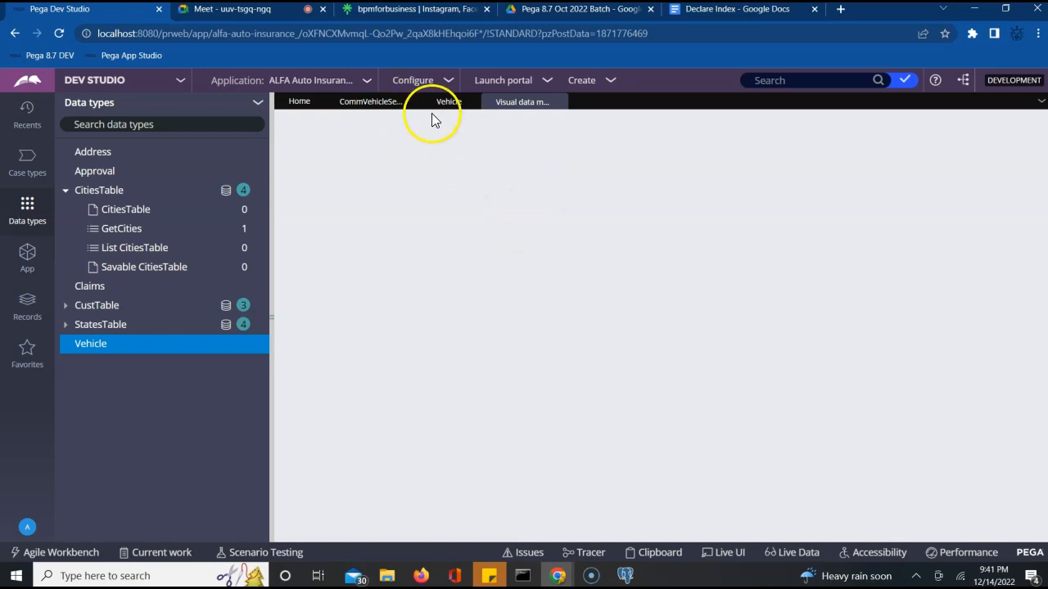
Switch to pgAdmin, connect to the PegaDB server and expand the tables of the postgres database's data schema
{"action": "left_click", "coordinate": [625, 577]}
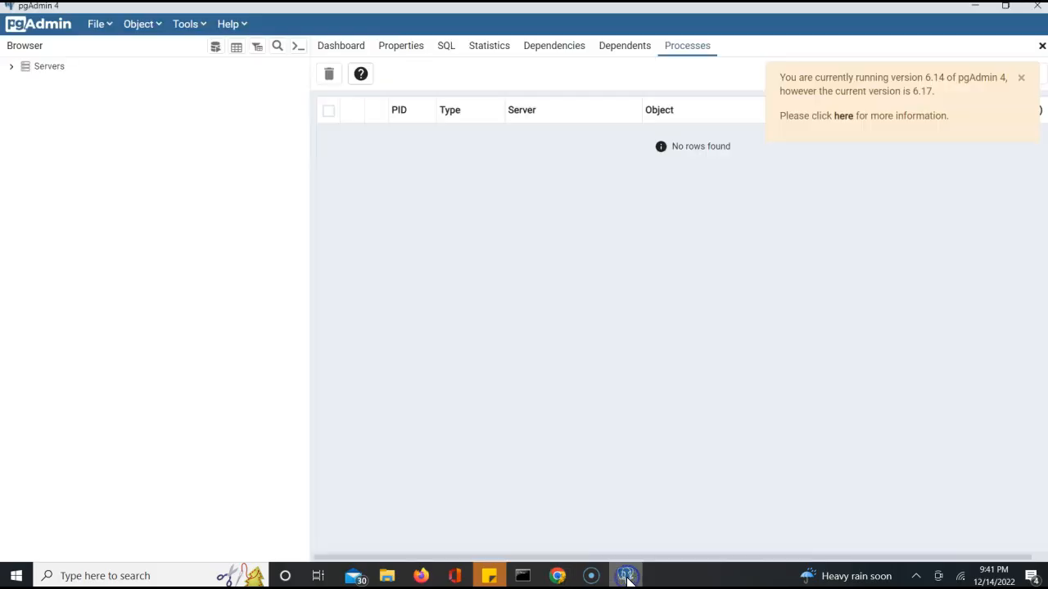
{"action": "left_click", "coordinate": [11, 67]}
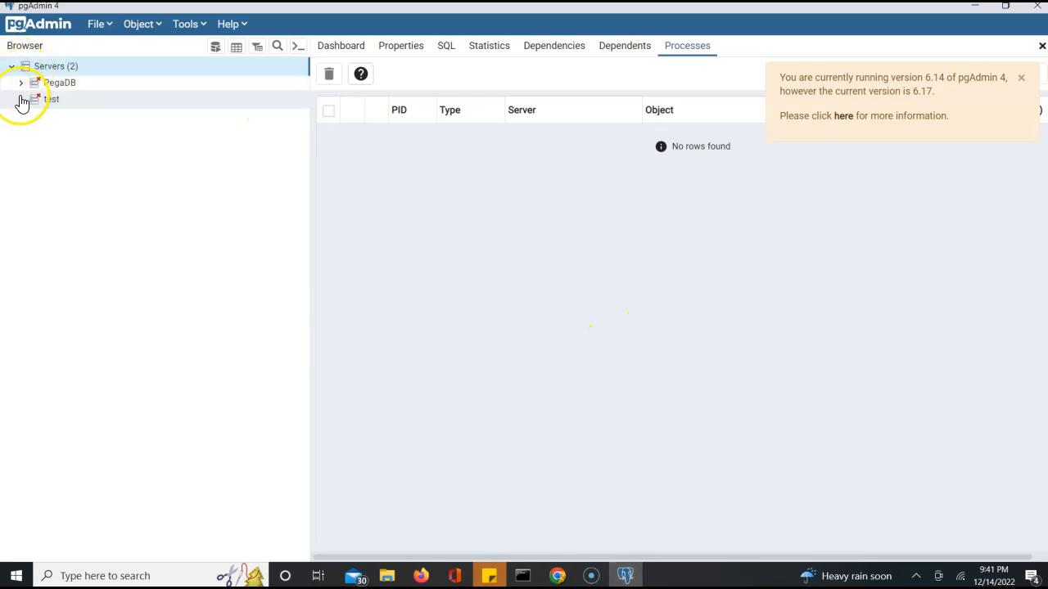
{"action": "left_click", "coordinate": [20, 84]}
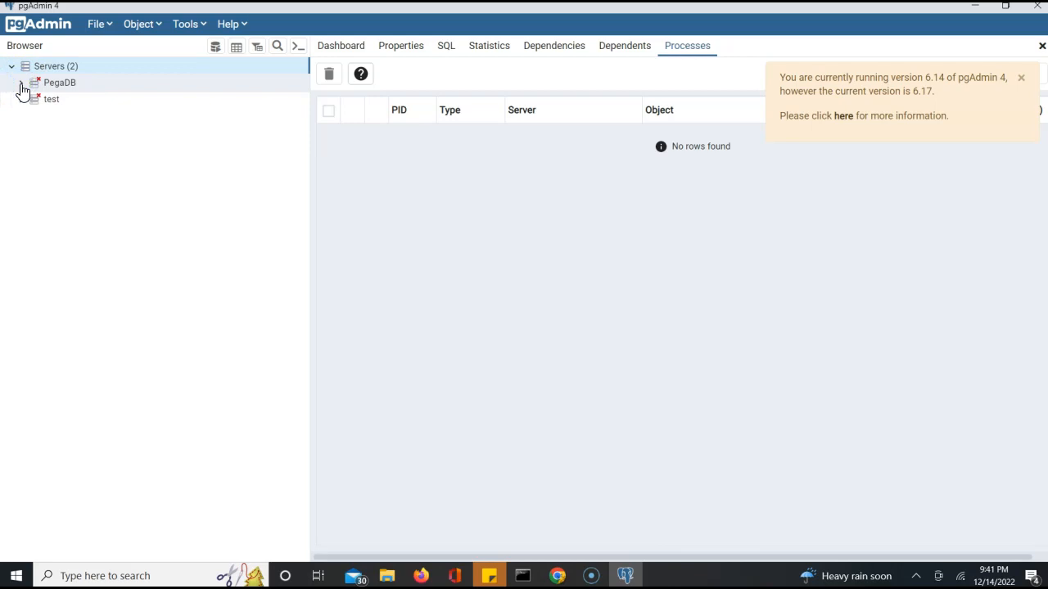
{"action": "left_click", "coordinate": [21, 85]}
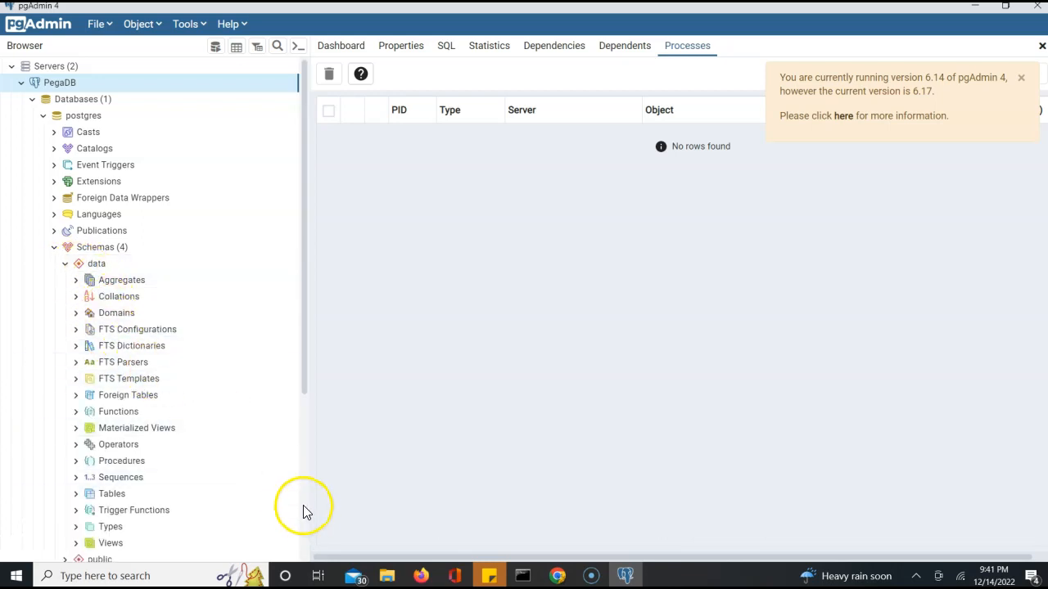
{"action": "scroll", "coordinate": [303, 508], "scroll_direction": "down", "scroll_amount": 3}
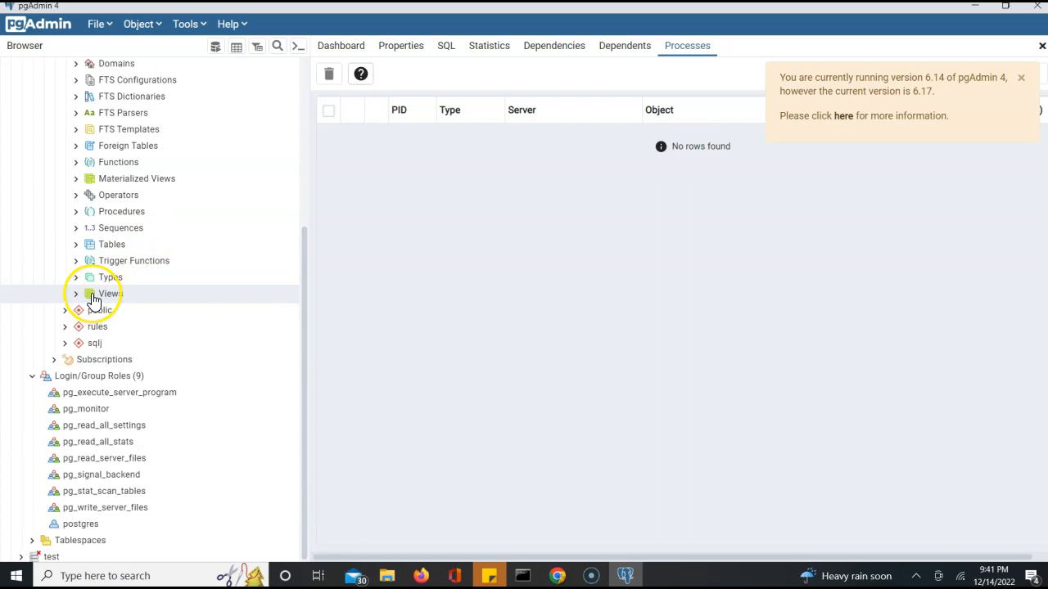
{"action": "left_click", "coordinate": [77, 248]}
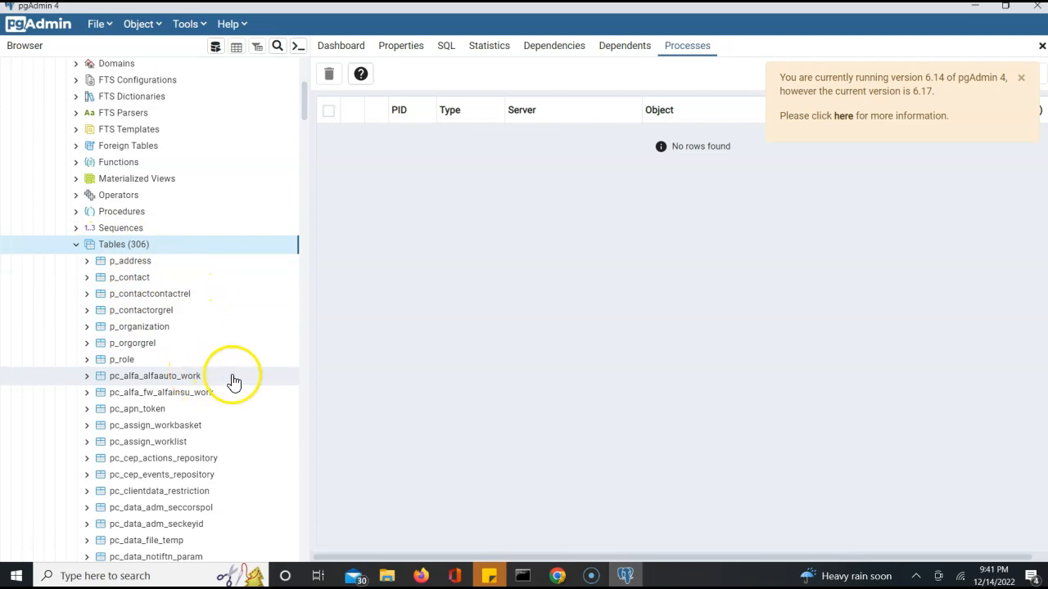
Open a query editor for the pc_alfa_alfaauto_work table and run "select * from data.pc_alfa_alfaauto_work;"
{"action": "right_click", "coordinate": [147, 377]}
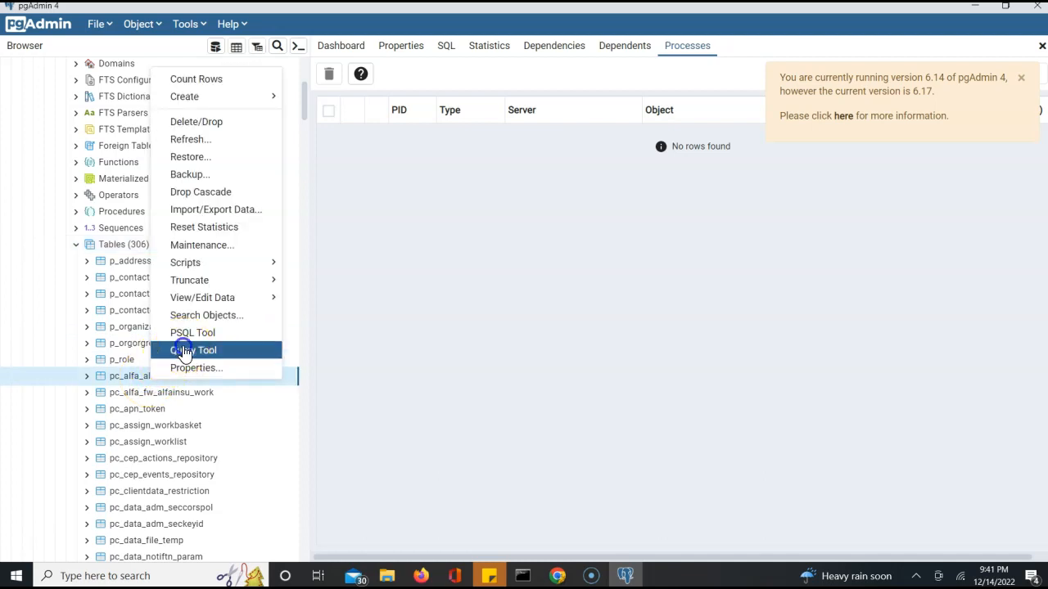
{"action": "left_click", "coordinate": [185, 351]}
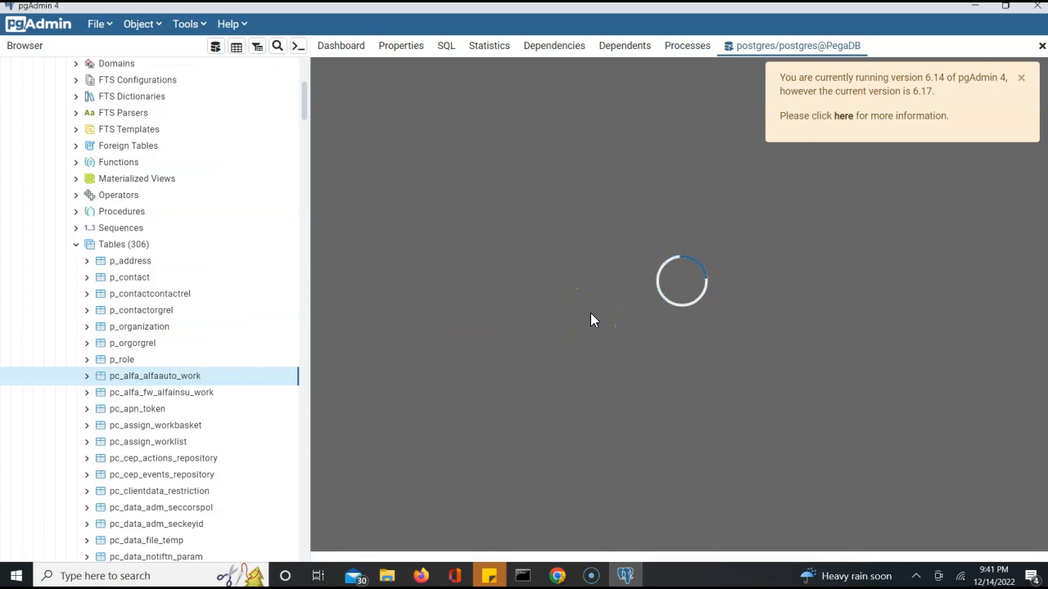
{"action": "type", "text": "sle"}
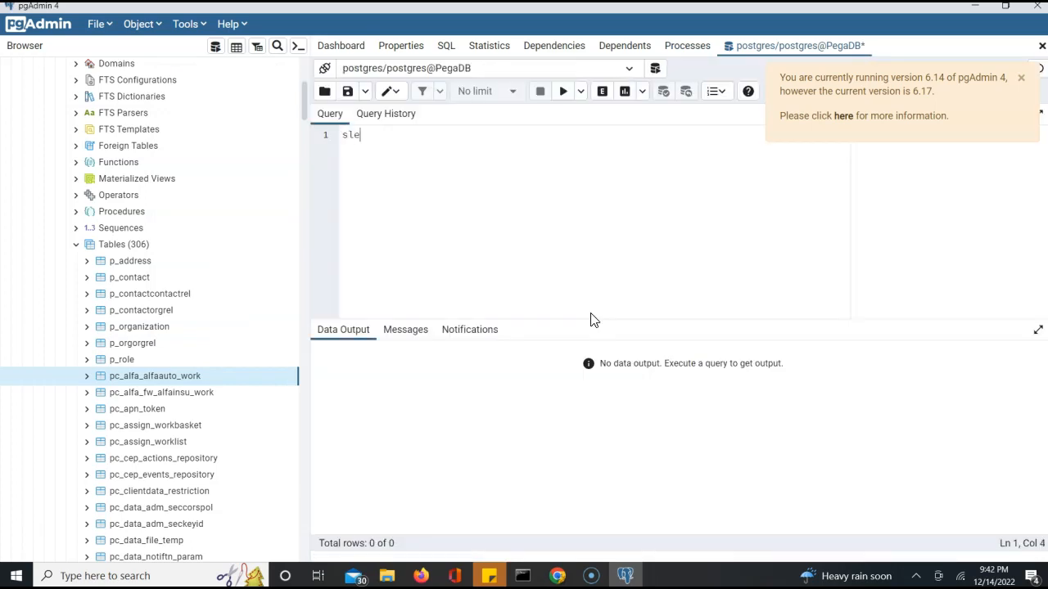
{"action": "key", "text": "BackSpace"}
{"action": "key", "text": "BackSpace"}
{"action": "type", "text": "elect * from da"}
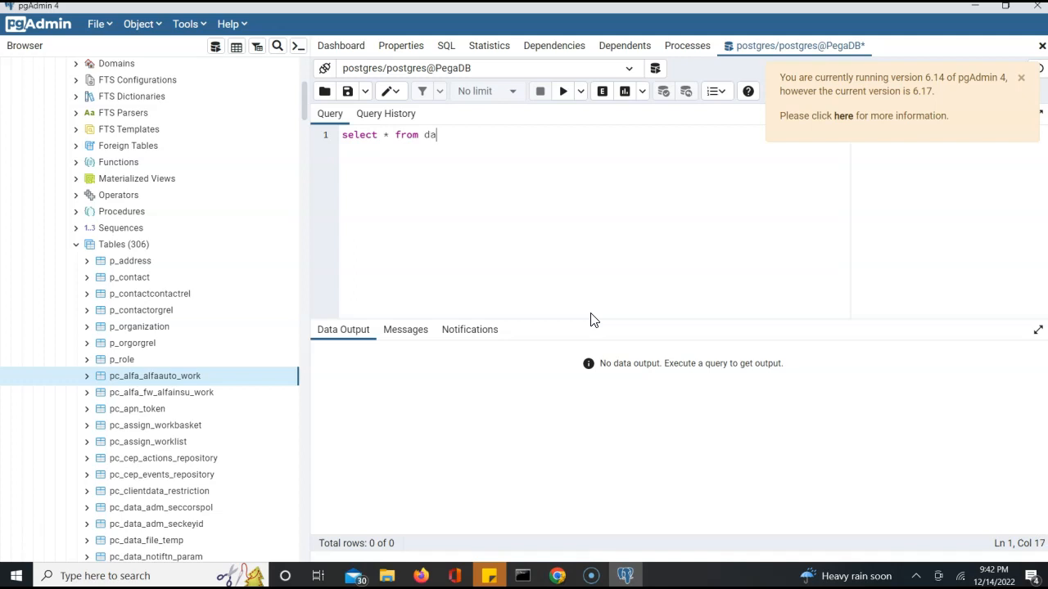
{"action": "type", "text": "ta.pc_alfa_alfaauto_work"}
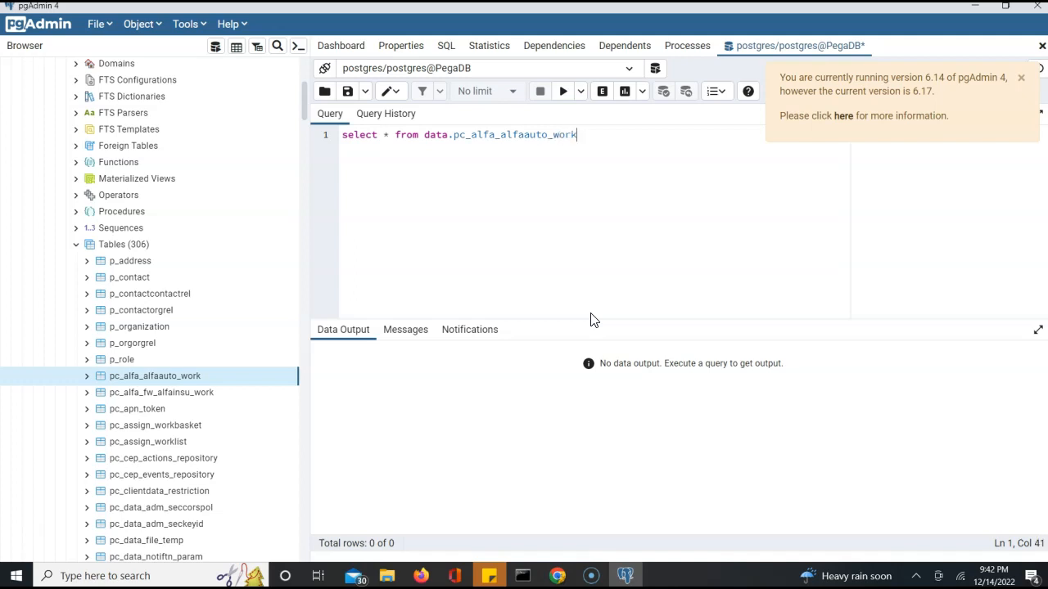
{"action": "type", "text": ";"}
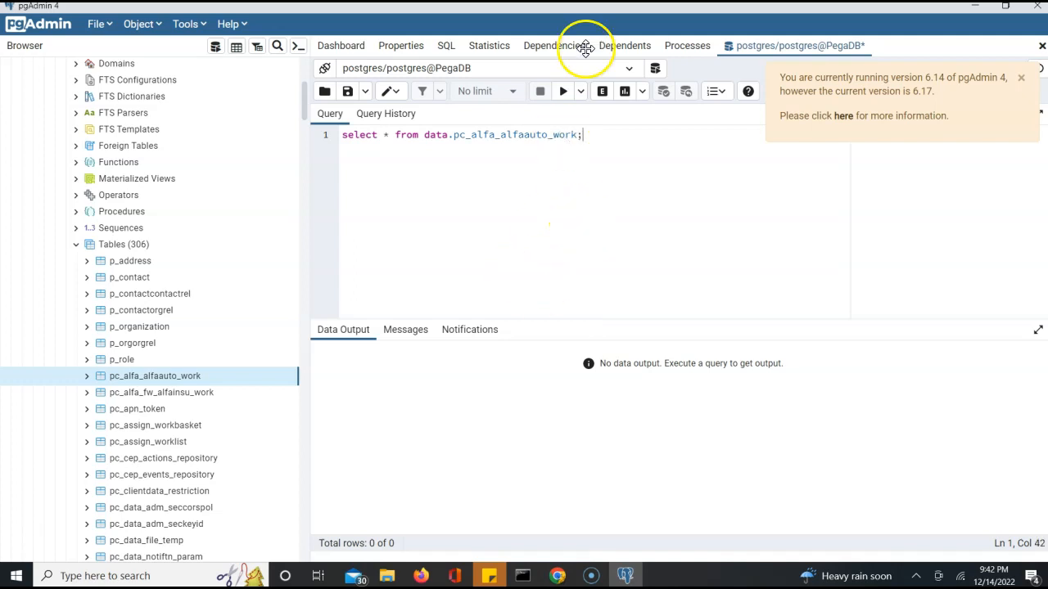
{"action": "left_click", "coordinate": [564, 92]}
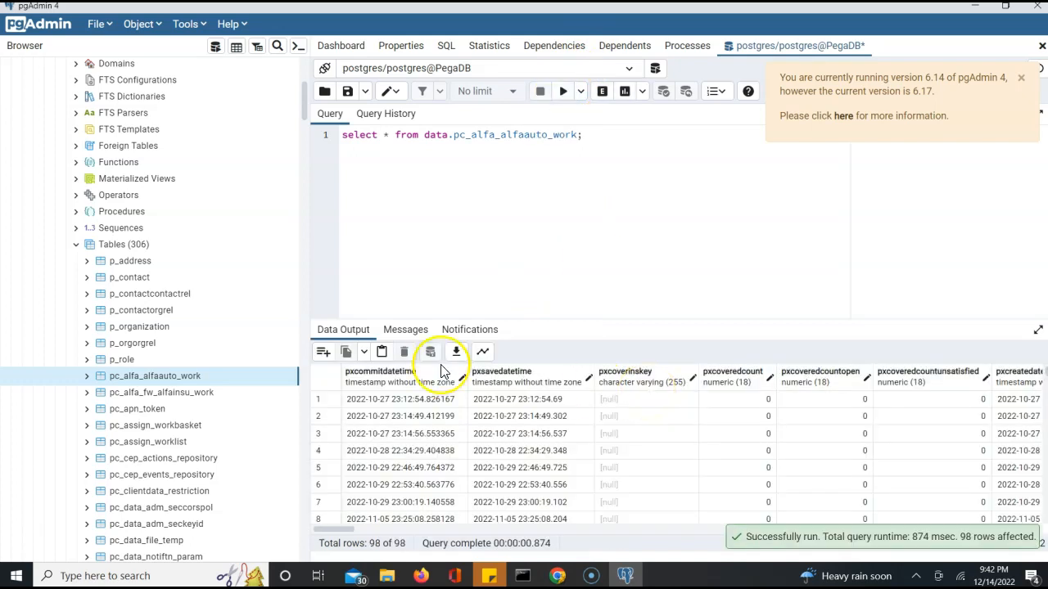
Examine the query result's columns along the second record, through to the lossamount column
{"action": "left_click", "coordinate": [408, 416]}
{"action": "key", "text": "Right"}
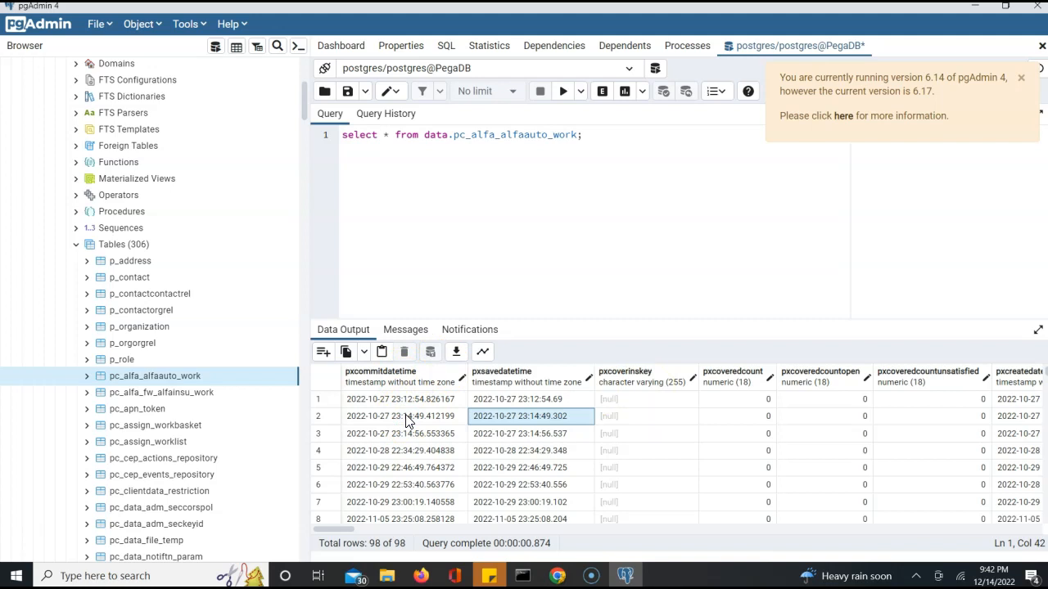
{"action": "key", "text": "Right"}
{"action": "key", "text": "Right"}
{"action": "key", "text": "Right"}
{"action": "key", "text": "Right"}
{"action": "key", "text": "Right"}
{"action": "key", "text": "Right"}
{"action": "key", "text": "Right"}
{"action": "key", "text": "Right"}
{"action": "key", "text": "Right"}
{"action": "key", "text": "Right"}
{"action": "key", "text": "Right"}
{"action": "key", "text": "Right"}
{"action": "key", "text": "Right"}
{"action": "key", "text": "Right"}
{"action": "key", "text": "Right"}
{"action": "key", "text": "Right"}
{"action": "key", "text": "Right"}
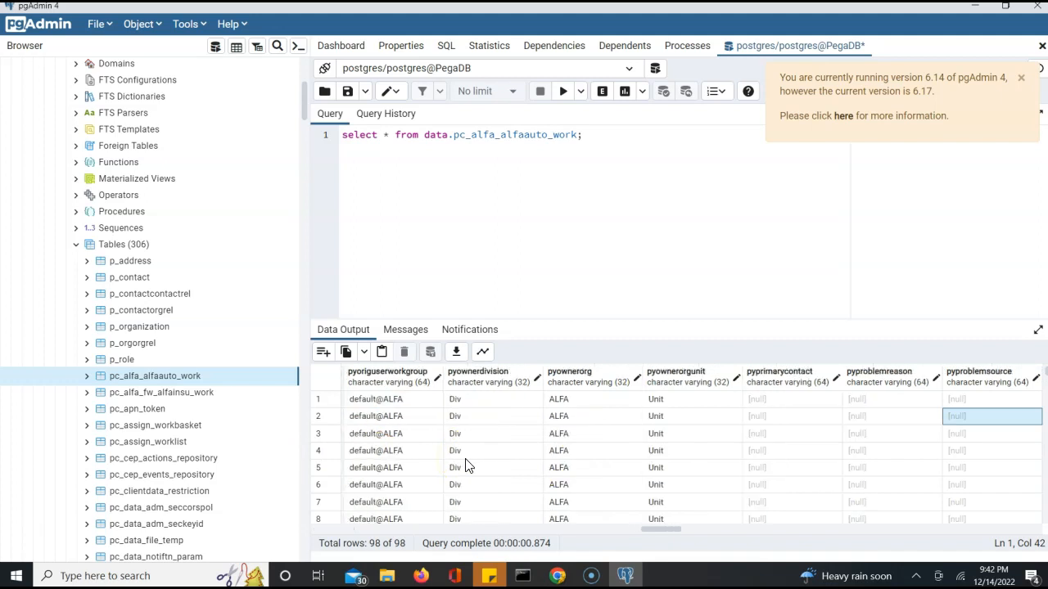
{"action": "key", "text": "Right"}
{"action": "key", "text": "Right"}
{"action": "key", "text": "Right"}
{"action": "key", "text": "Right"}
{"action": "key", "text": "Right"}
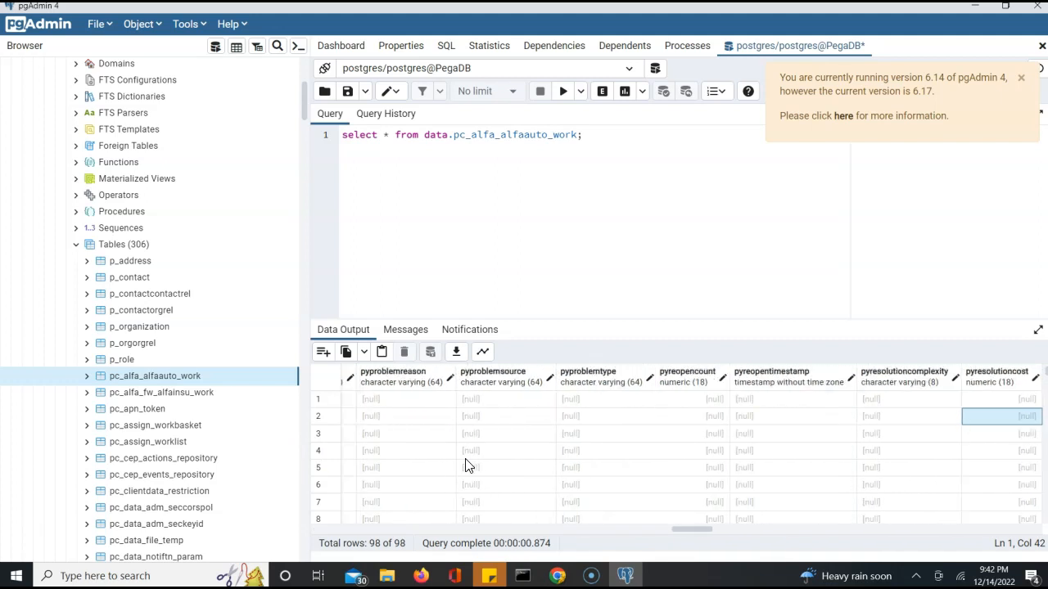
{"action": "key", "text": "Right"}
{"action": "key", "text": "Right"}
{"action": "key", "text": "Right"}
{"action": "key", "text": "Right"}
{"action": "key", "text": "Right"}
{"action": "key", "text": "Right"}
{"action": "key", "text": "Right"}
{"action": "key", "text": "Right"}
{"action": "key", "text": "Right"}
{"action": "key", "text": "Right"}
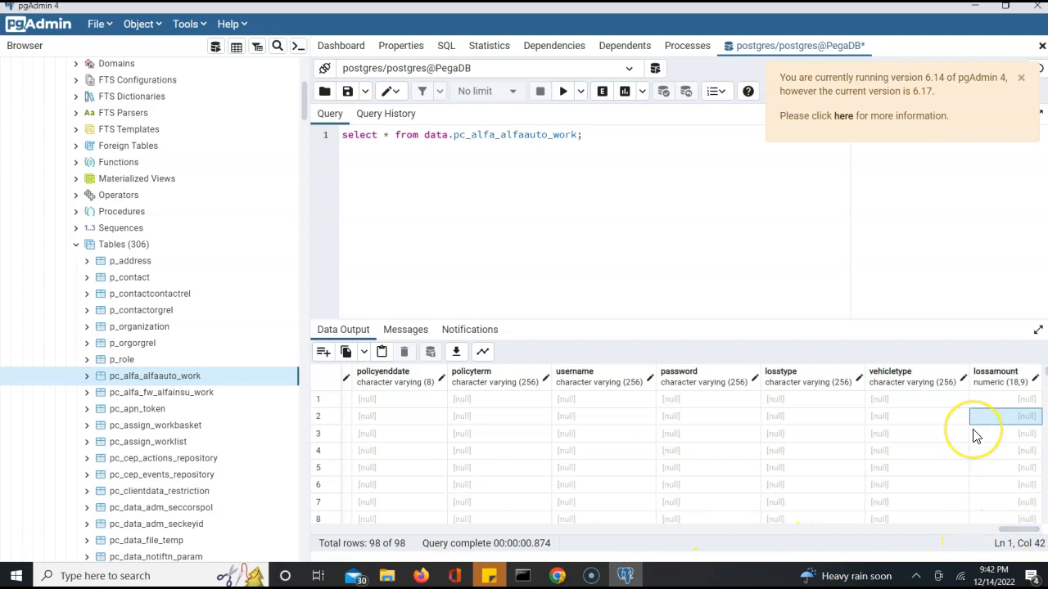
Go back through the custom property columns to pzpvstream and select its value in the first record
{"action": "key", "text": "Left"}
{"action": "key", "text": "Left"}
{"action": "key", "text": "Left"}
{"action": "key", "text": "Left"}
{"action": "key", "text": "Left"}
{"action": "key", "text": "Left"}
{"action": "key", "text": "Left"}
{"action": "key", "text": "Left"}
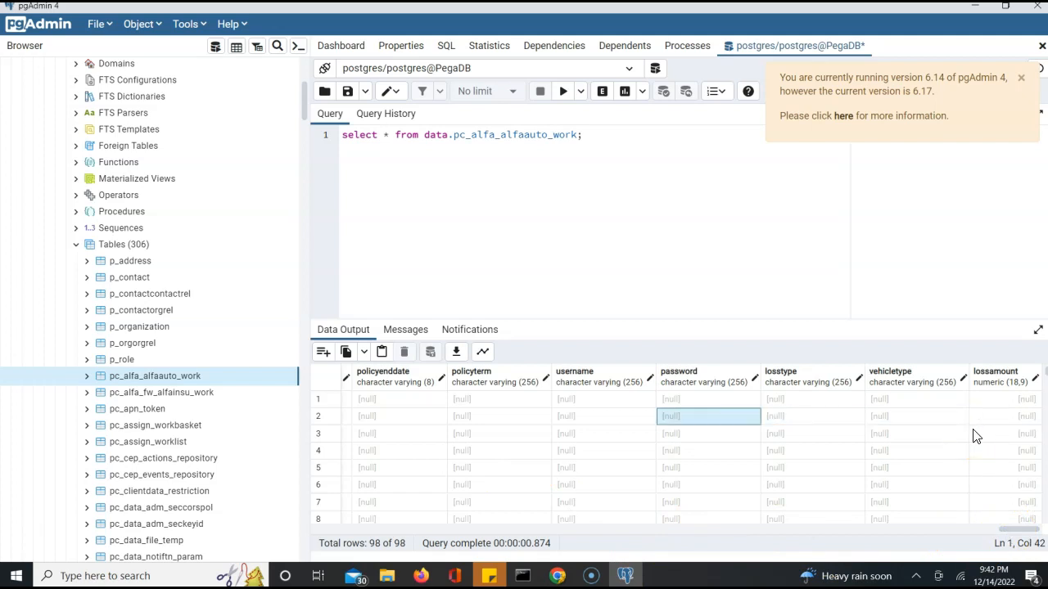
{"action": "key", "text": "Left"}
{"action": "key", "text": "Left"}
{"action": "key", "text": "Left"}
{"action": "key", "text": "Left"}
{"action": "key", "text": "Left"}
{"action": "key", "text": "Left"}
{"action": "key", "text": "Left"}
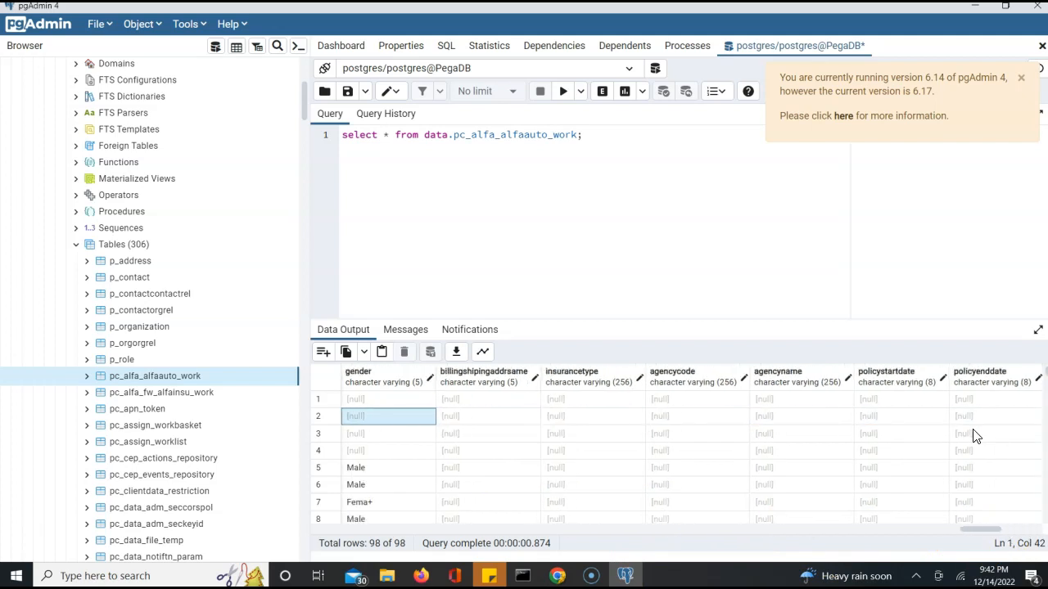
{"action": "key", "text": "Left"}
{"action": "key", "text": "Left"}
{"action": "key", "text": "Left"}
{"action": "key", "text": "Left"}
{"action": "key", "text": "Left"}
{"action": "key", "text": "Left"}
{"action": "key", "text": "Left"}
{"action": "key", "text": "Left"}
{"action": "key", "text": "Left"}
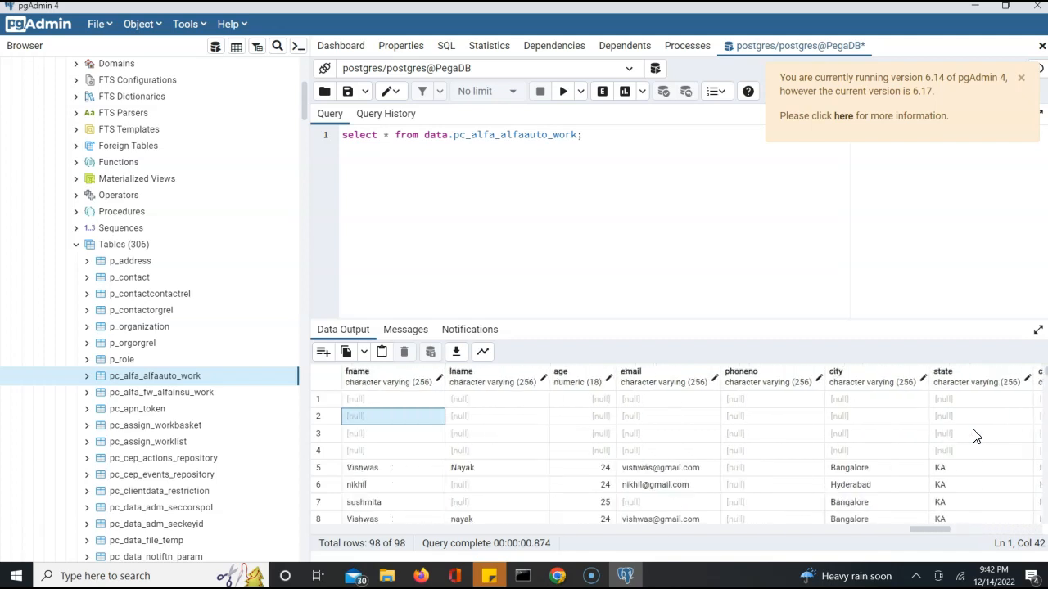
{"action": "key", "text": "Right"}
{"action": "key", "text": "Right"}
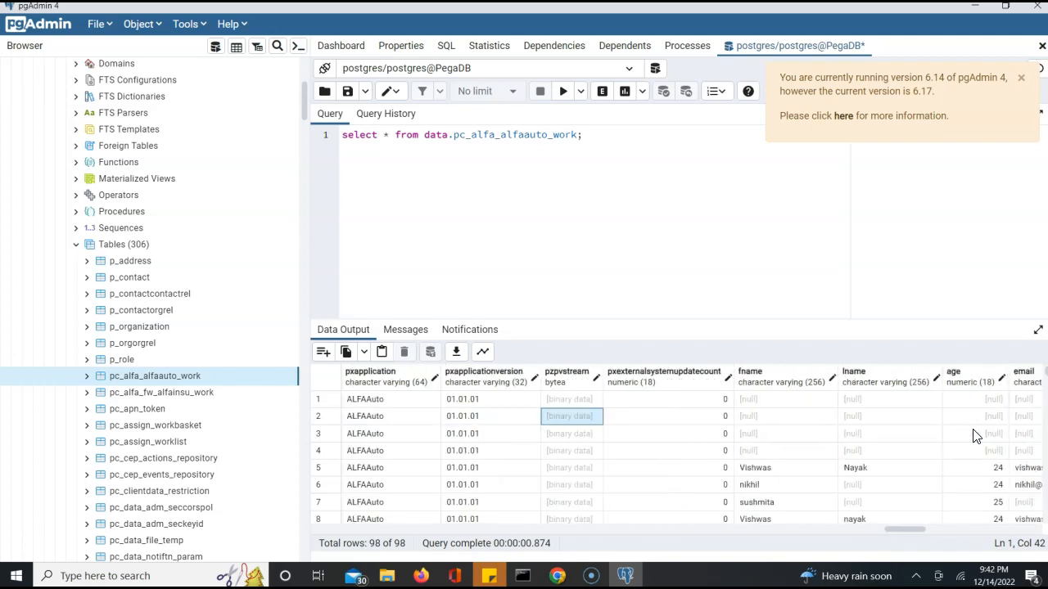
{"action": "key", "text": "Up"}
{"action": "key", "text": "Up"}
{"action": "key", "text": "Down"}
{"action": "key", "text": "Down"}
{"action": "key", "text": "Up"}
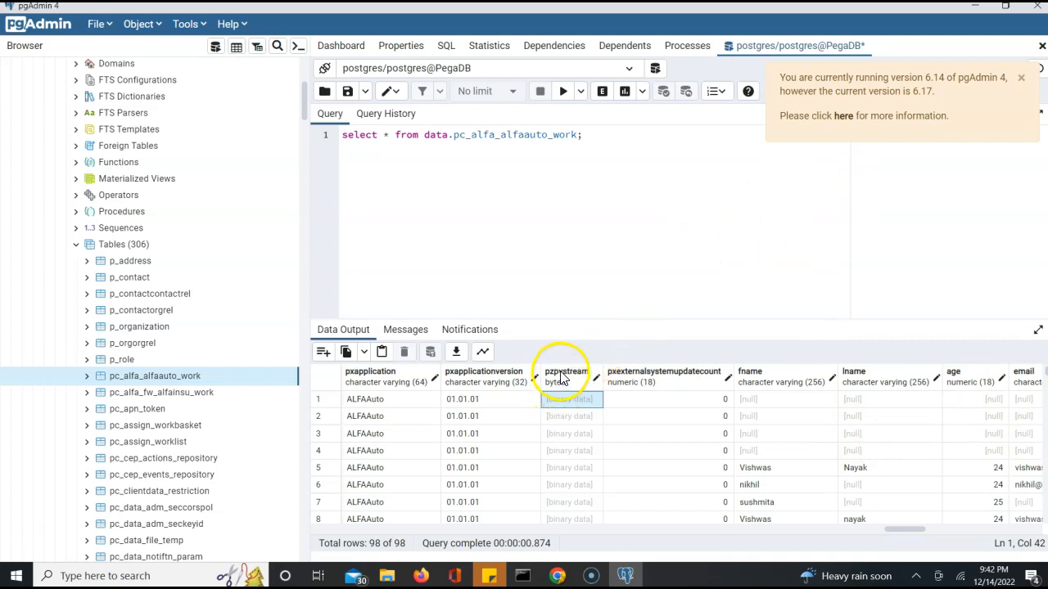
Look through the data schema's table list from pc_apn_token down to pr_data_configuration_audit, including the index, work and data tables
{"action": "left_click", "coordinate": [299, 406]}
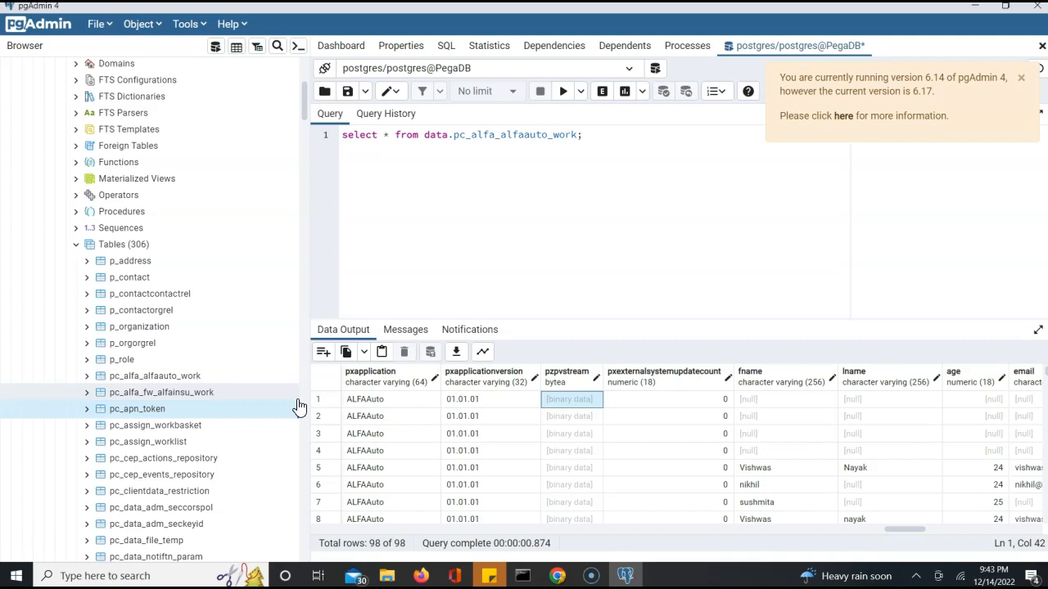
{"action": "key", "text": "Down"}
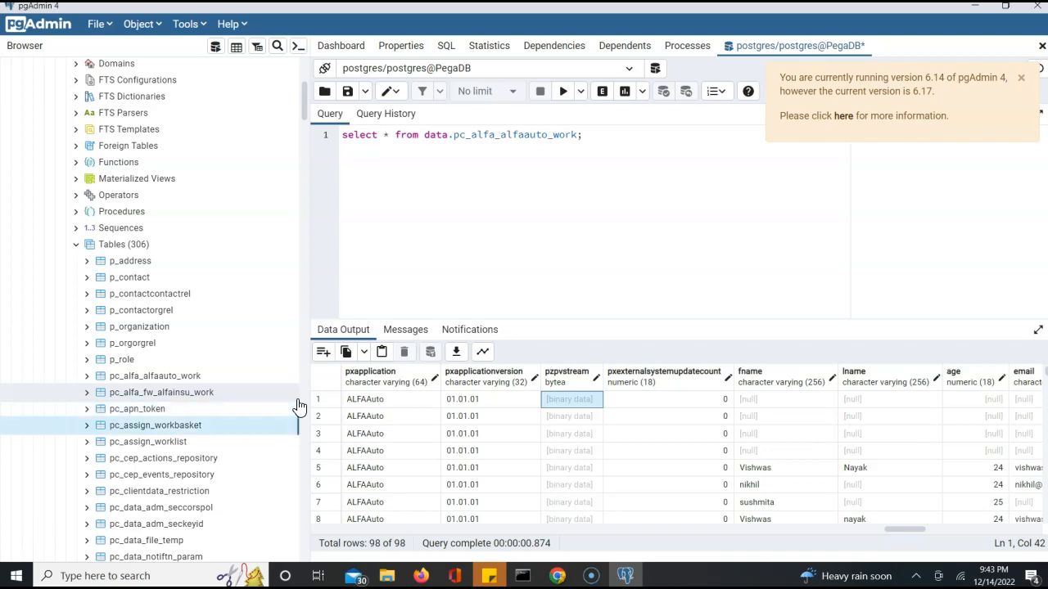
{"action": "key", "text": "Down"}
{"action": "key", "text": "Down"}
{"action": "key", "text": "Down"}
{"action": "key", "text": "Down"}
{"action": "key", "text": "Down"}
{"action": "key", "text": "Down"}
{"action": "key", "text": "Down"}
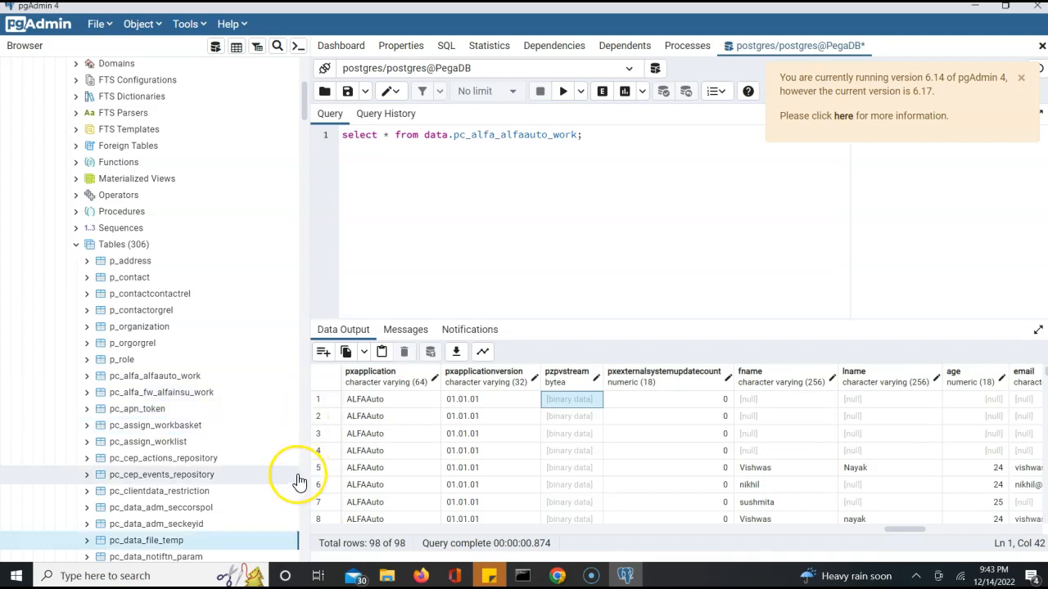
{"action": "key", "text": "Down"}
{"action": "key", "text": "Down"}
{"action": "key", "text": "Down"}
{"action": "key", "text": "Down"}
{"action": "key", "text": "Down"}
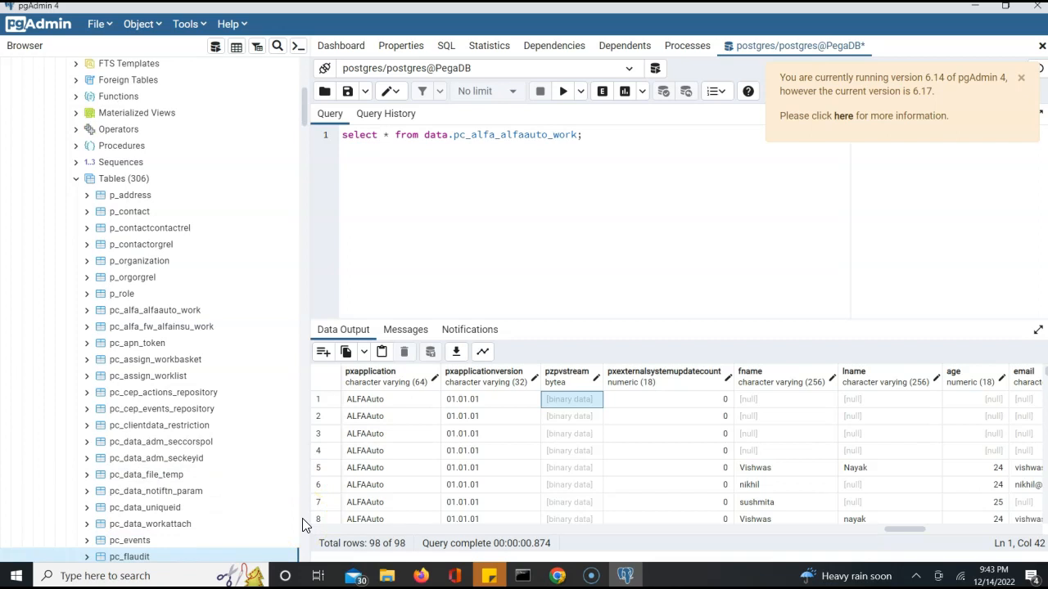
{"action": "left_click", "coordinate": [302, 558]}
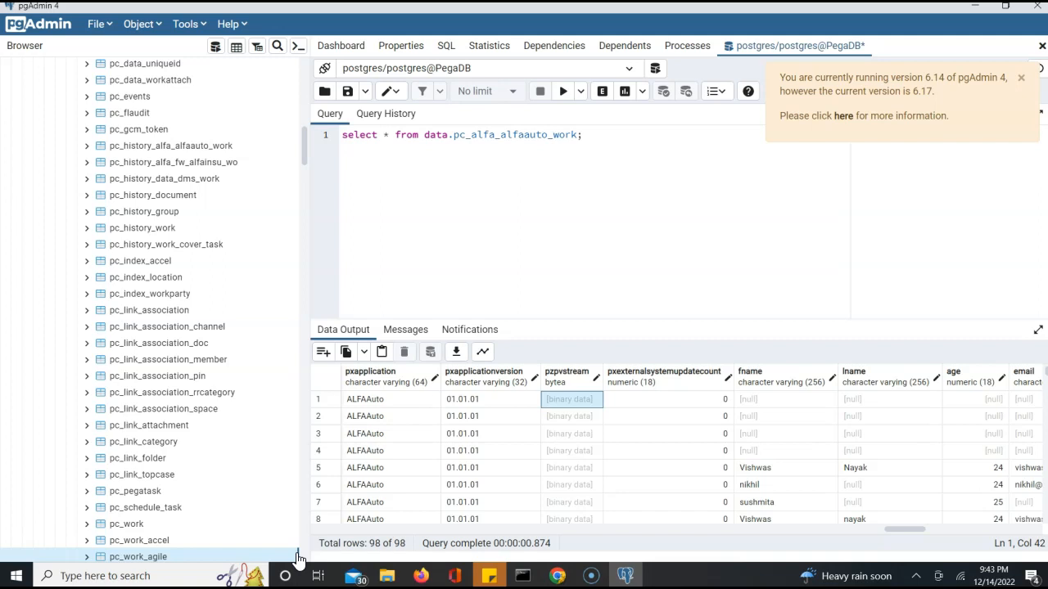
{"action": "left_click", "coordinate": [298, 555]}
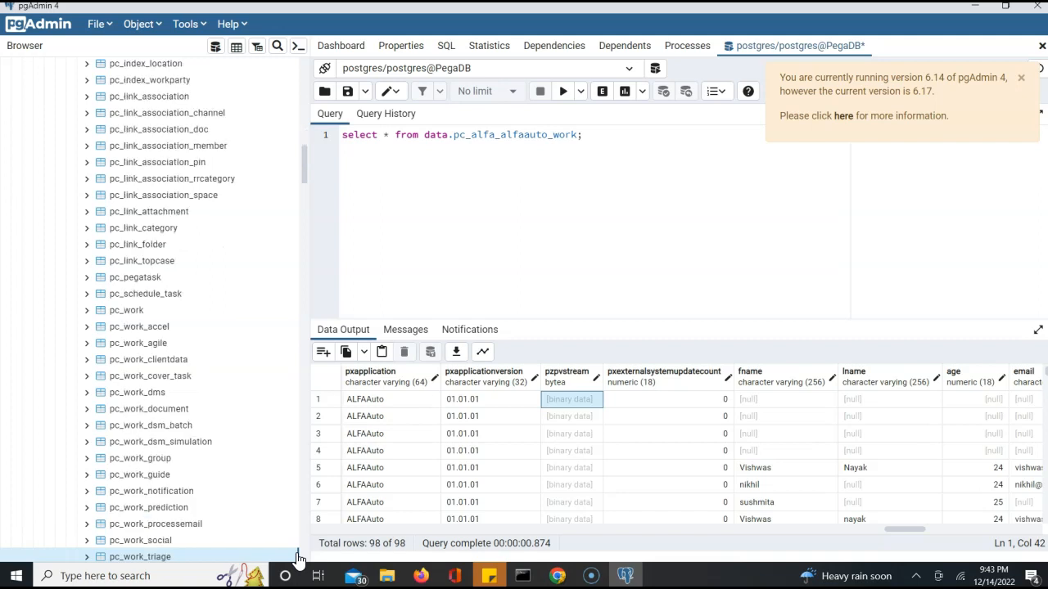
{"action": "left_click", "coordinate": [357, 434]}
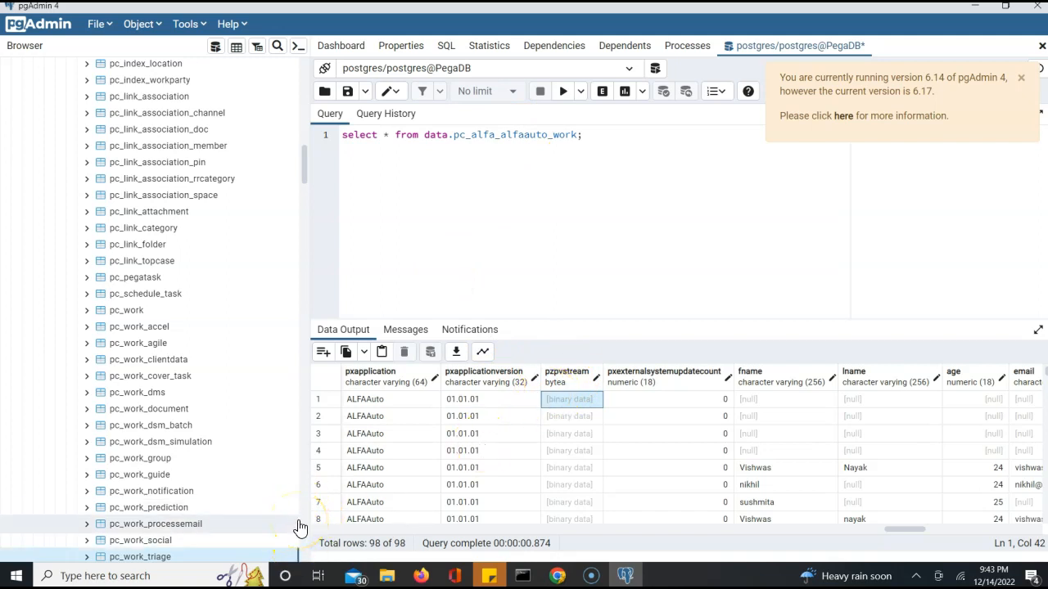
{"action": "scroll", "coordinate": [299, 528], "scroll_direction": "down", "scroll_amount": 3}
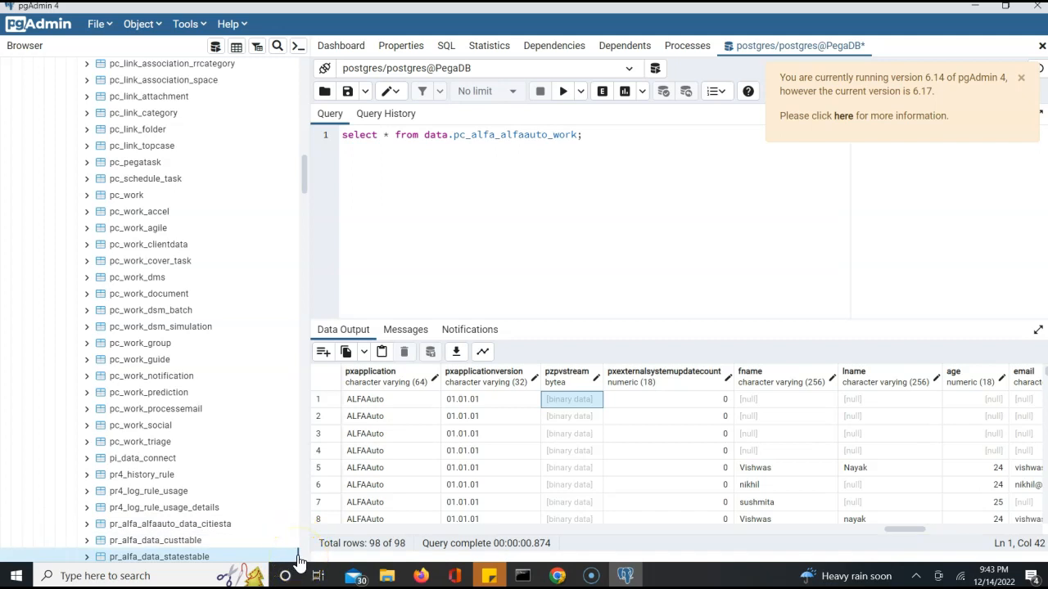
{"action": "scroll", "coordinate": [299, 563], "scroll_direction": "down", "scroll_amount": 4}
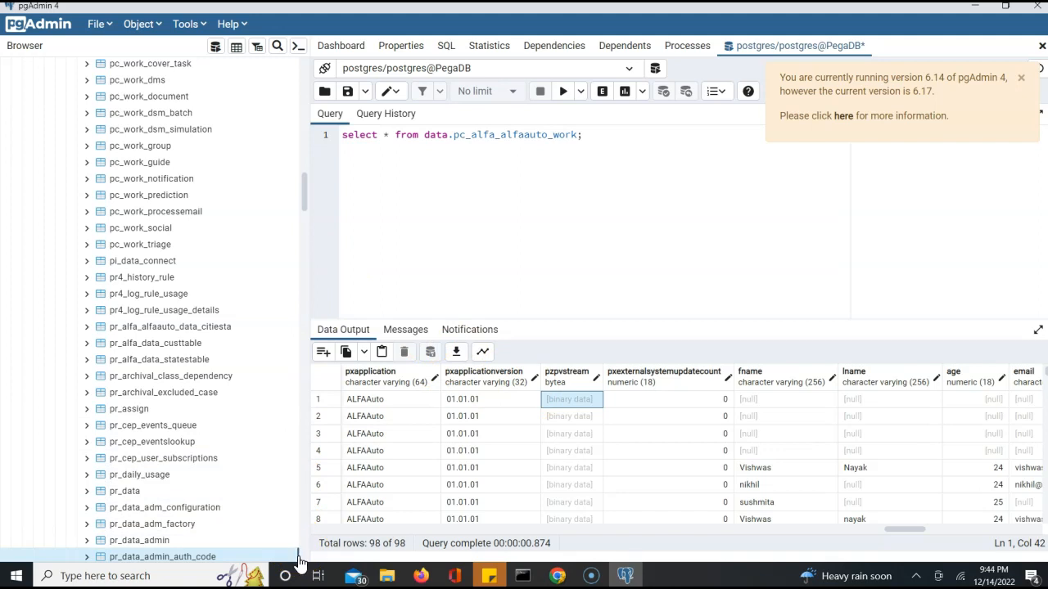
{"action": "scroll", "coordinate": [299, 563], "scroll_direction": "down", "scroll_amount": 1}
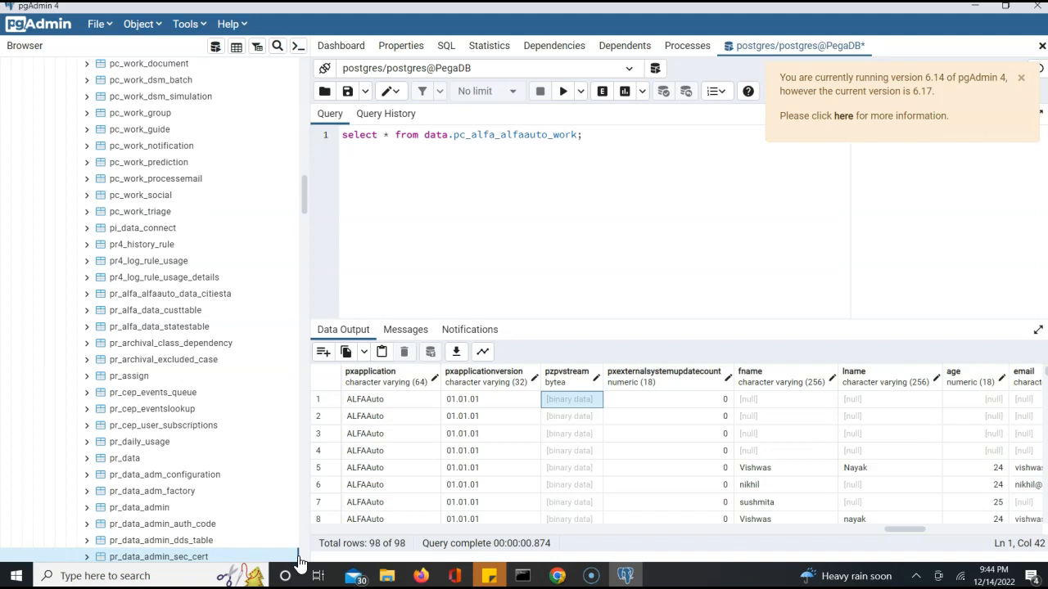
{"action": "scroll", "coordinate": [299, 563], "scroll_direction": "down", "scroll_amount": 1}
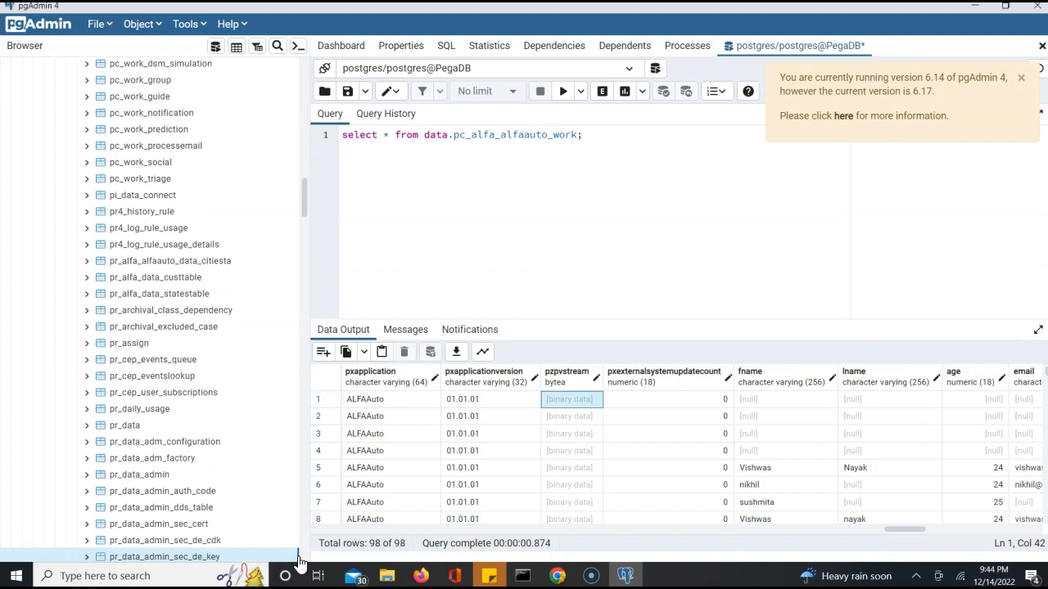
{"action": "scroll", "coordinate": [298, 563], "scroll_direction": "down", "scroll_amount": 1}
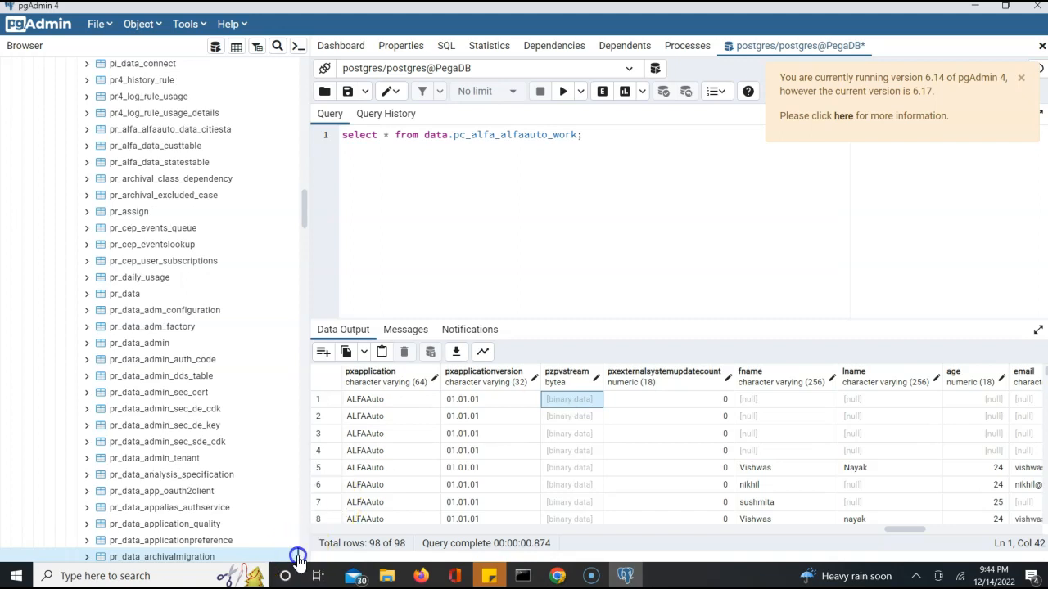
{"action": "key", "text": "Down"}
{"action": "key", "text": "Down"}
{"action": "key", "text": "Down"}
{"action": "key", "text": "Down"}
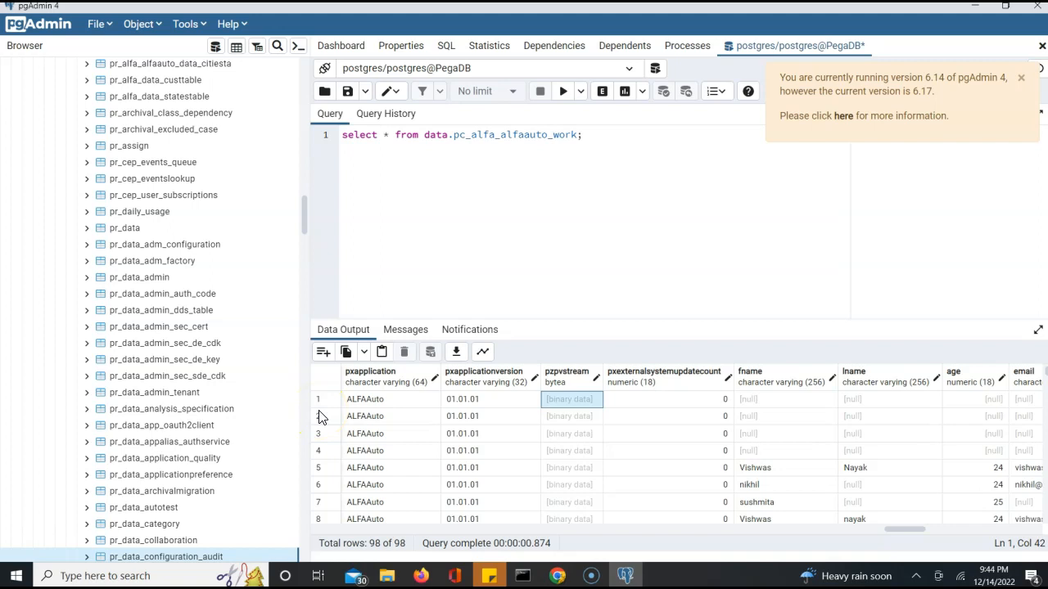
Switch to Pega Dev Studio and open the class record of the Vehicle data type
{"action": "mouse_move", "coordinate": [391, 580]}
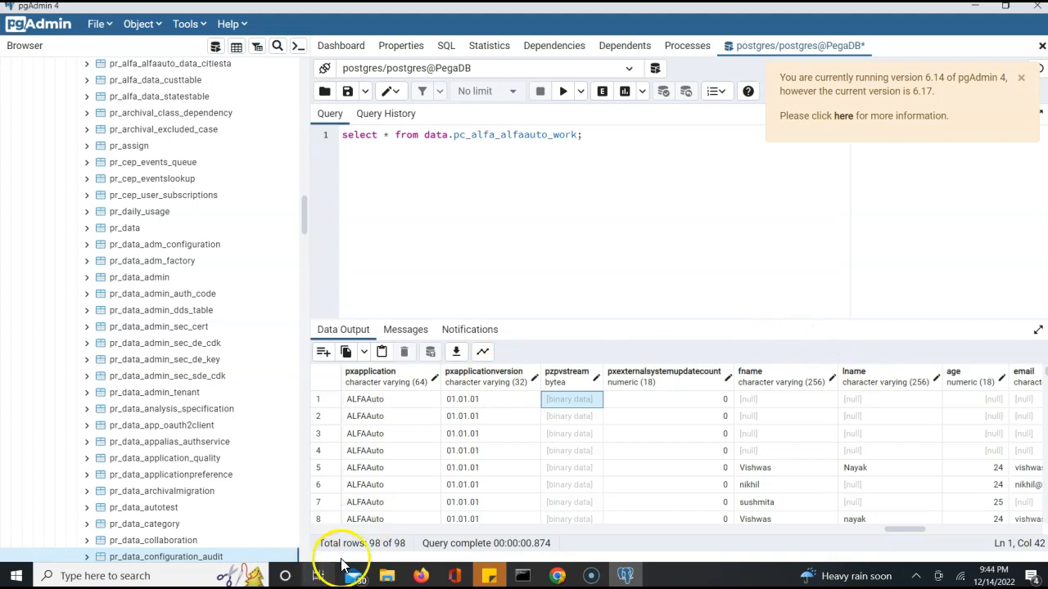
{"action": "mouse_move", "coordinate": [556, 575]}
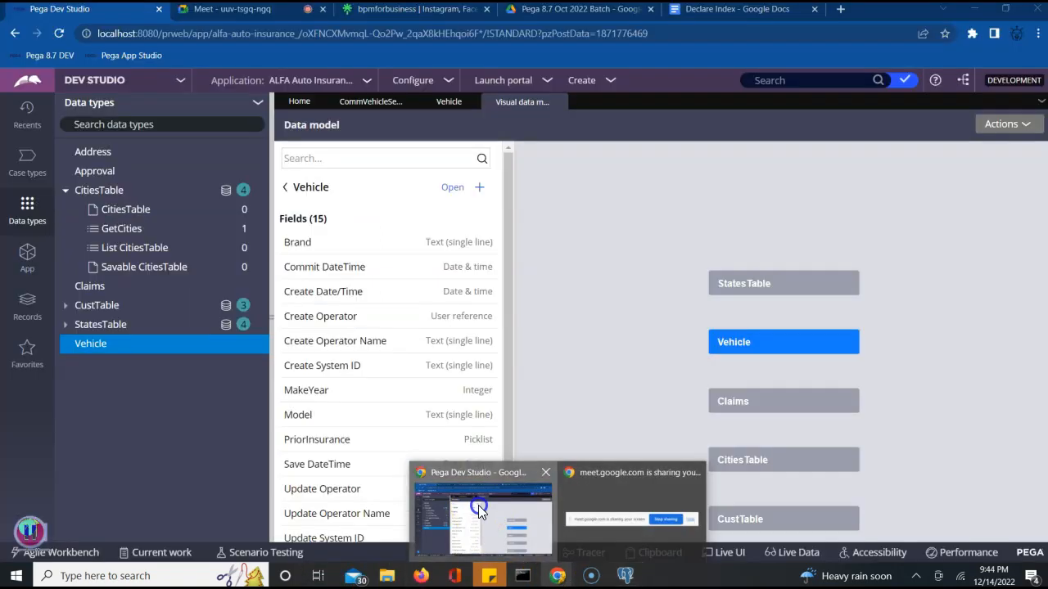
{"action": "left_click", "coordinate": [478, 506]}
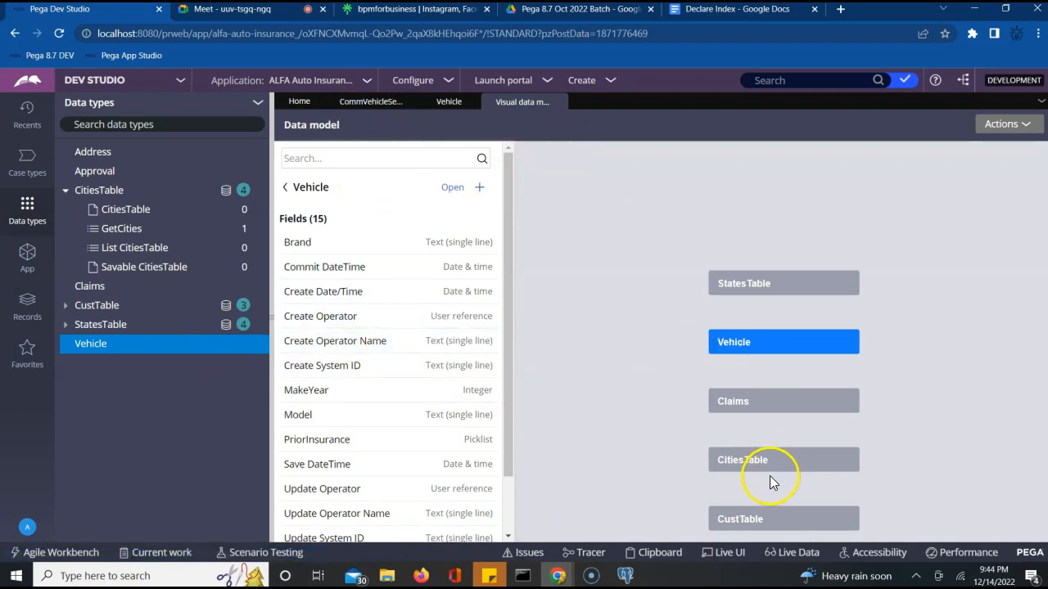
{"action": "left_click", "coordinate": [508, 513]}
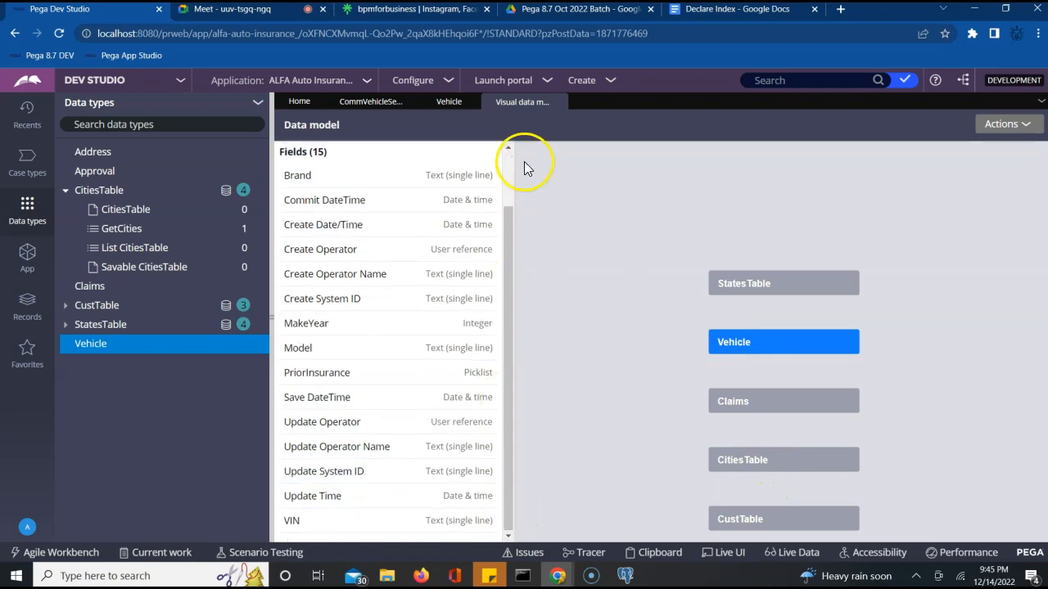
{"action": "left_click", "coordinate": [460, 105]}
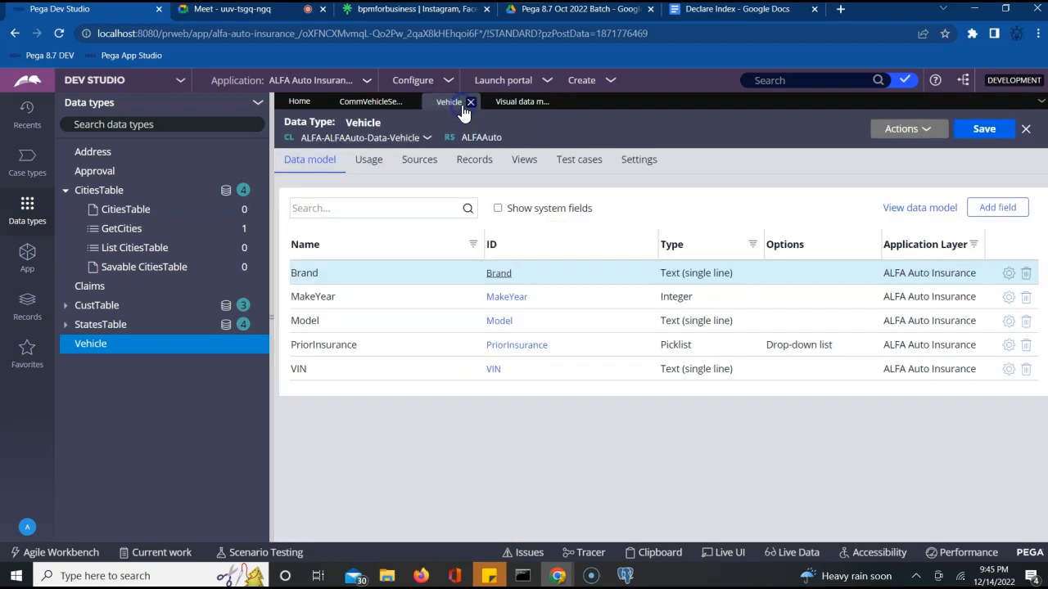
{"action": "left_click", "coordinate": [427, 138]}
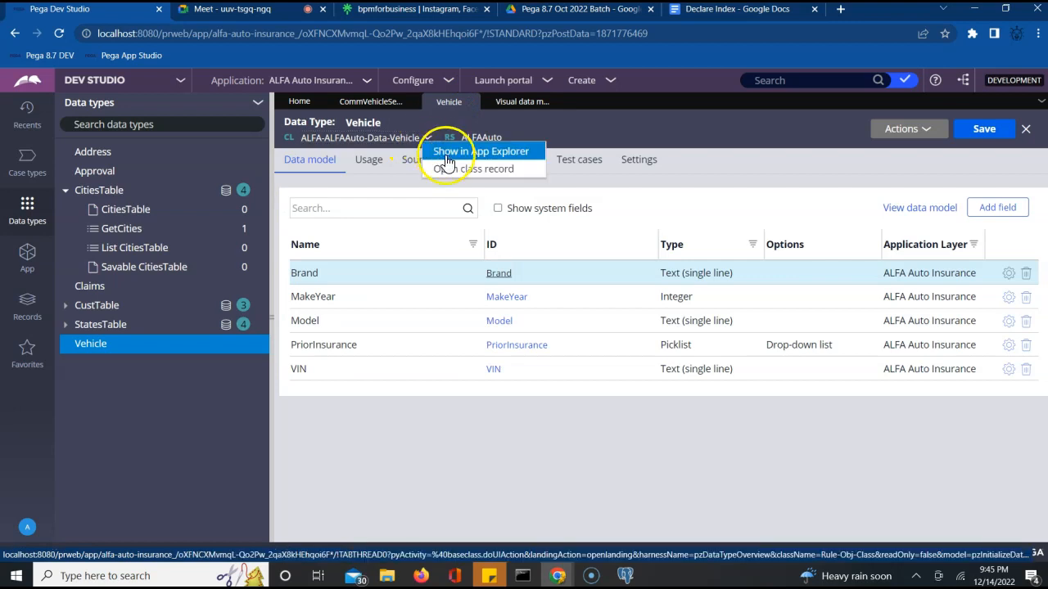
{"action": "left_click", "coordinate": [446, 169]}
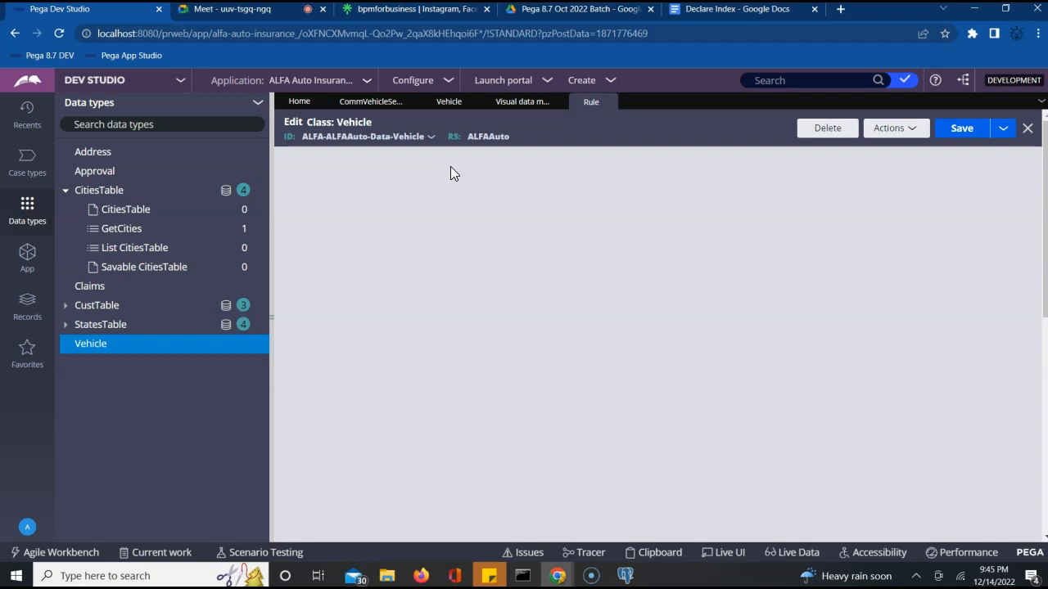
Test the Vehicle class's connection to its database table, then close the results window
{"action": "left_click", "coordinate": [511, 309]}
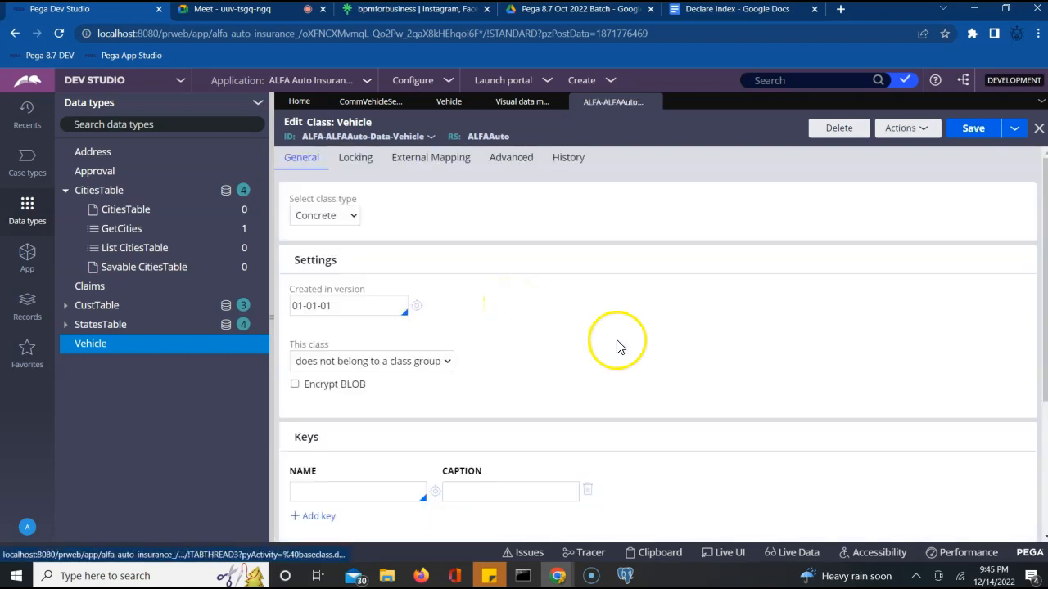
{"action": "scroll", "coordinate": [758, 463], "scroll_direction": "down", "scroll_amount": 3}
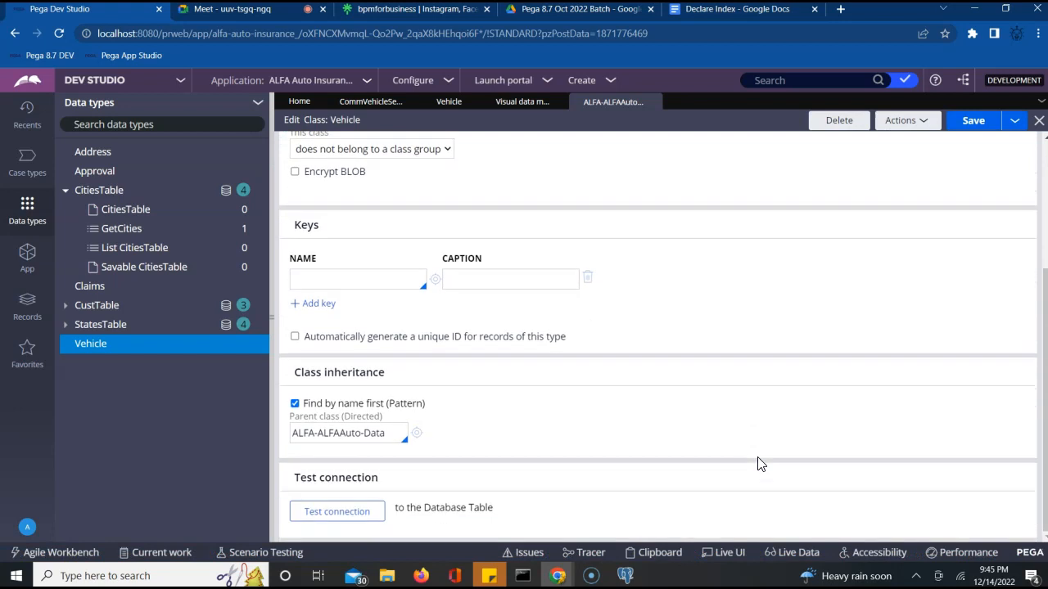
{"action": "left_click", "coordinate": [347, 514]}
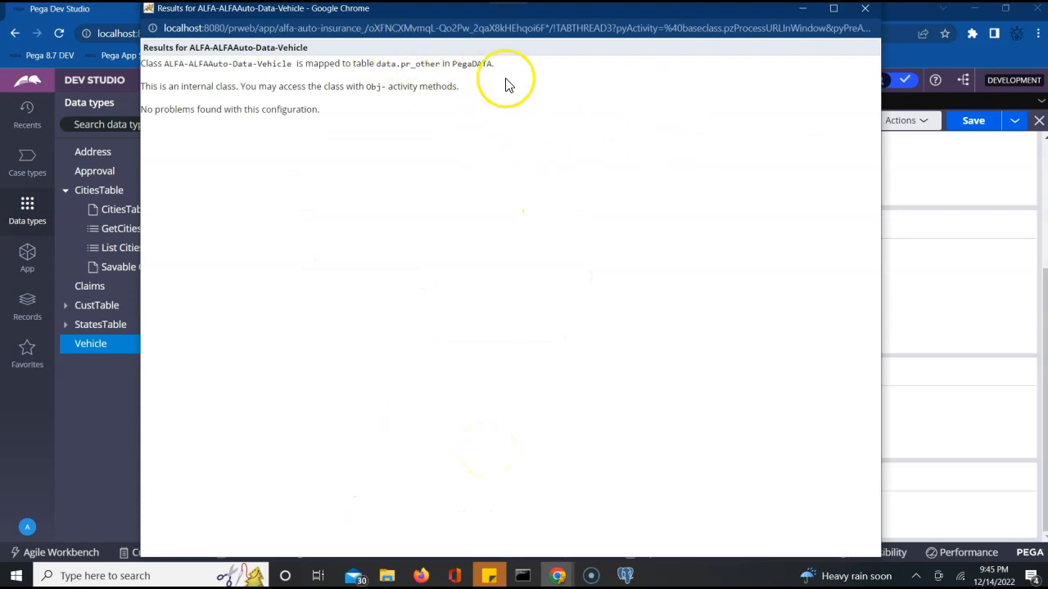
{"action": "left_click", "coordinate": [866, 10]}
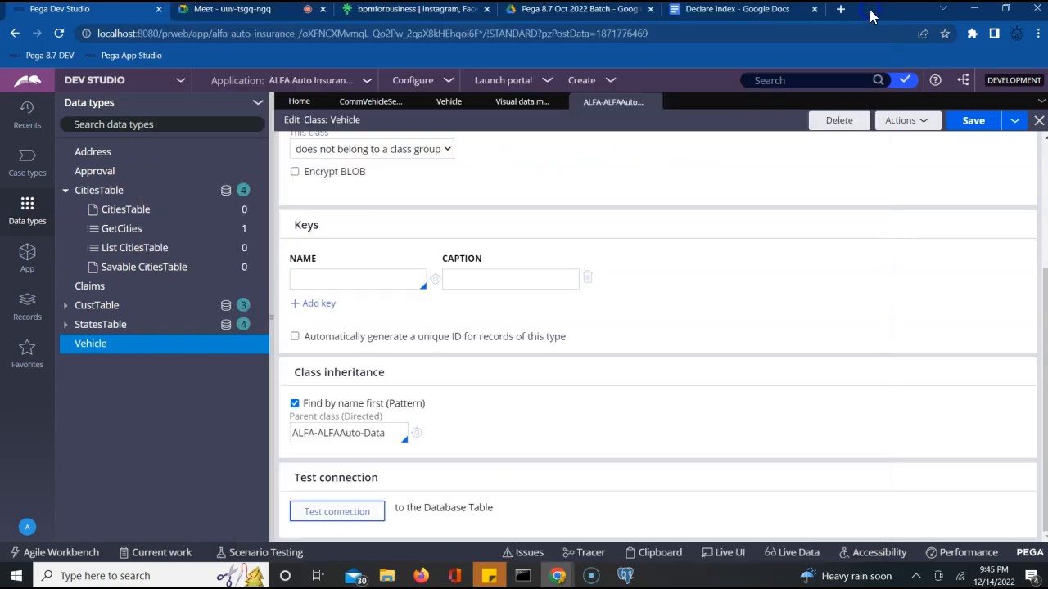
Enter .pyID as the key name of the Vehicle class
{"action": "left_click", "coordinate": [368, 283]}
{"action": "type", "text": ".py"}
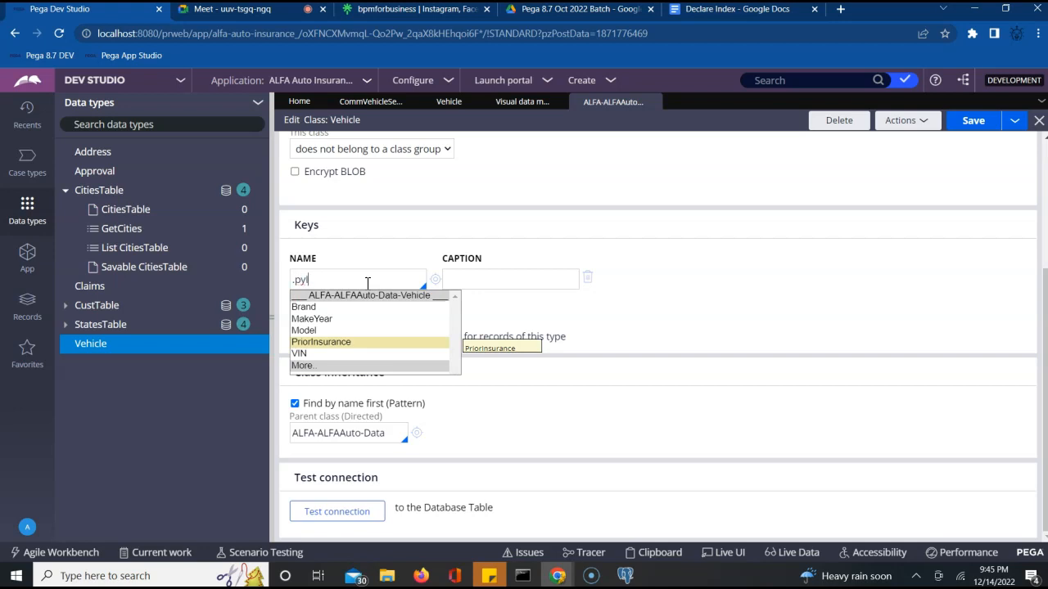
{"action": "type", "text": "ID"}
{"action": "left_click", "coordinate": [724, 299]}
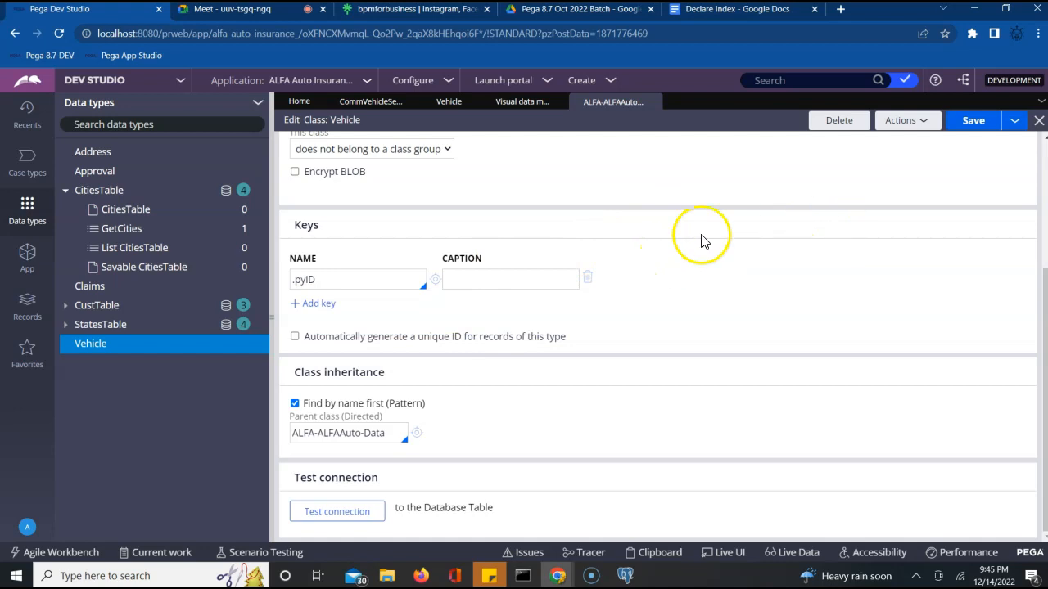
{"action": "scroll", "coordinate": [673, 243], "scroll_direction": "up", "scroll_amount": 3}
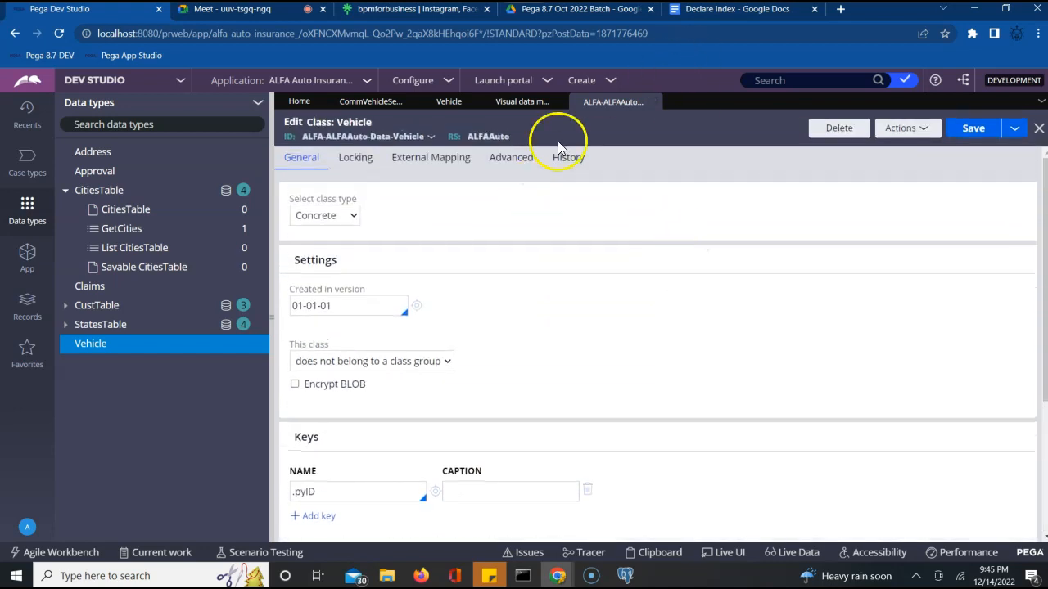
In the Declare Index Google Docs document, write "It stores the work object data in BLOB" and, on a new line, "Binary Large Object -"
{"action": "left_click", "coordinate": [524, 104]}
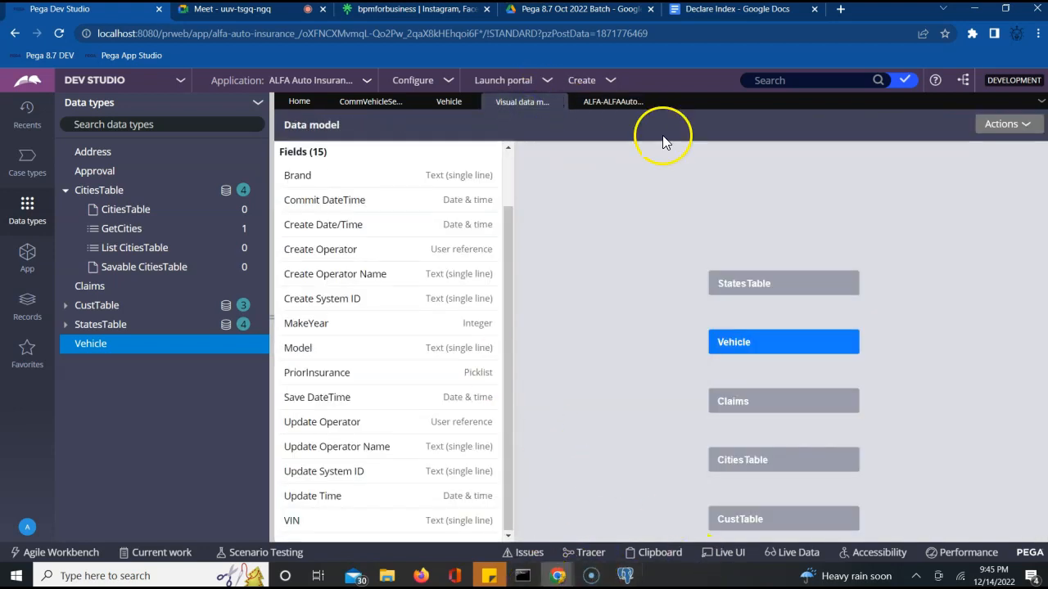
{"action": "left_click", "coordinate": [717, 16]}
{"action": "left_click", "coordinate": [530, 257]}
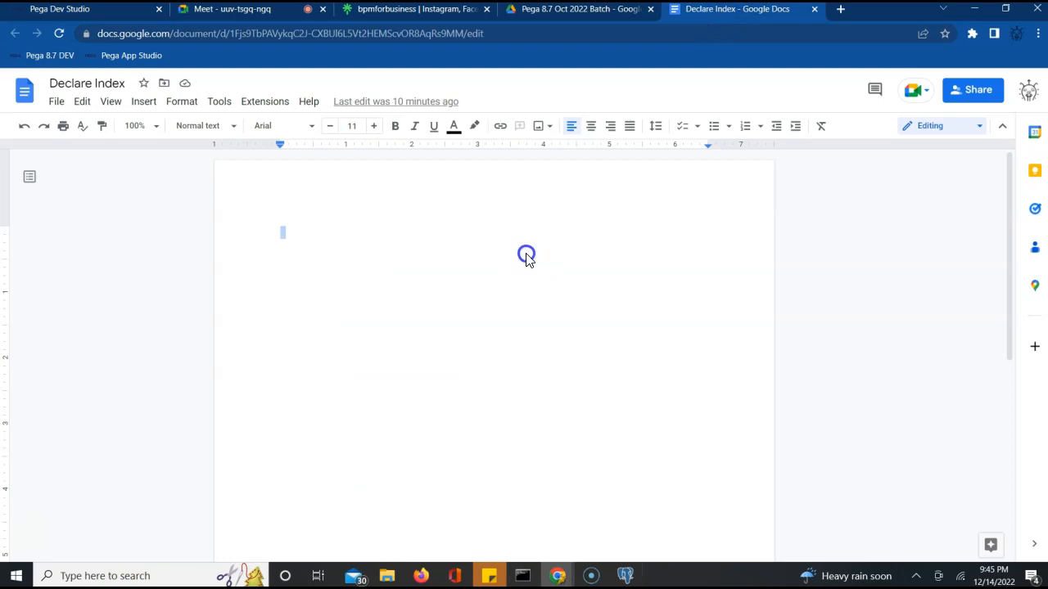
{"action": "type", "text": "It store"}
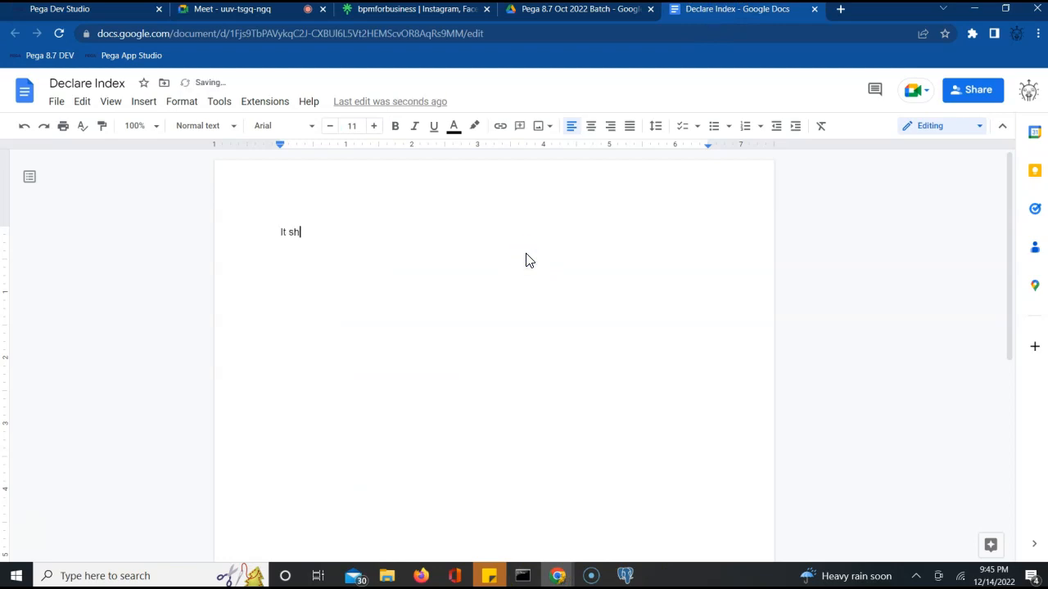
{"action": "type", "text": "s the work object data "}
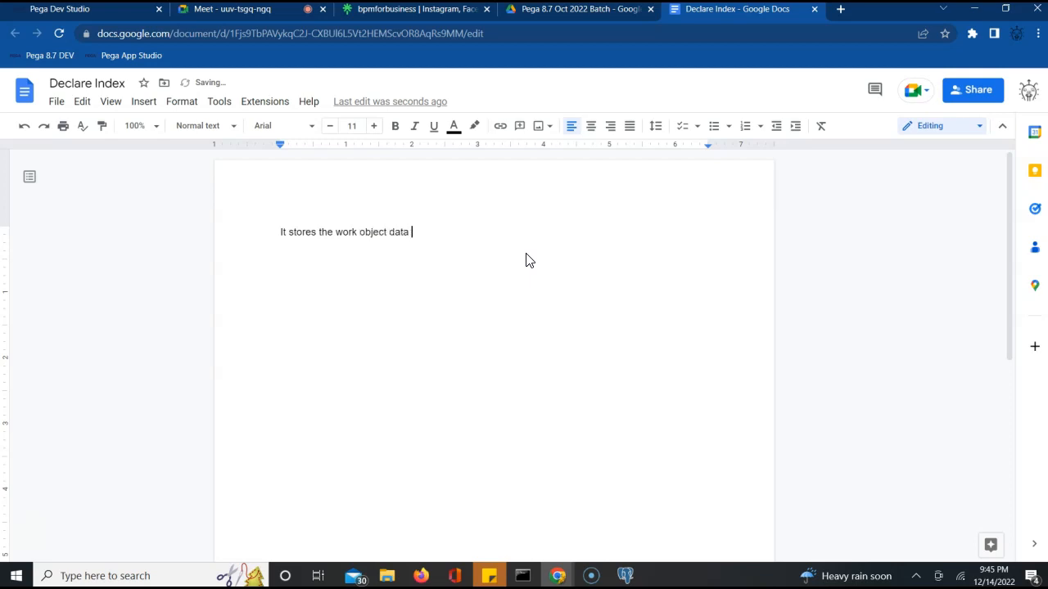
{"action": "type", "text": "in BLOG"}
{"action": "key", "text": "BackSpace"}
{"action": "type", "text": "B"}
{"action": "key", "text": "Return"}
{"action": "type", "text": "Binary Large Object"}
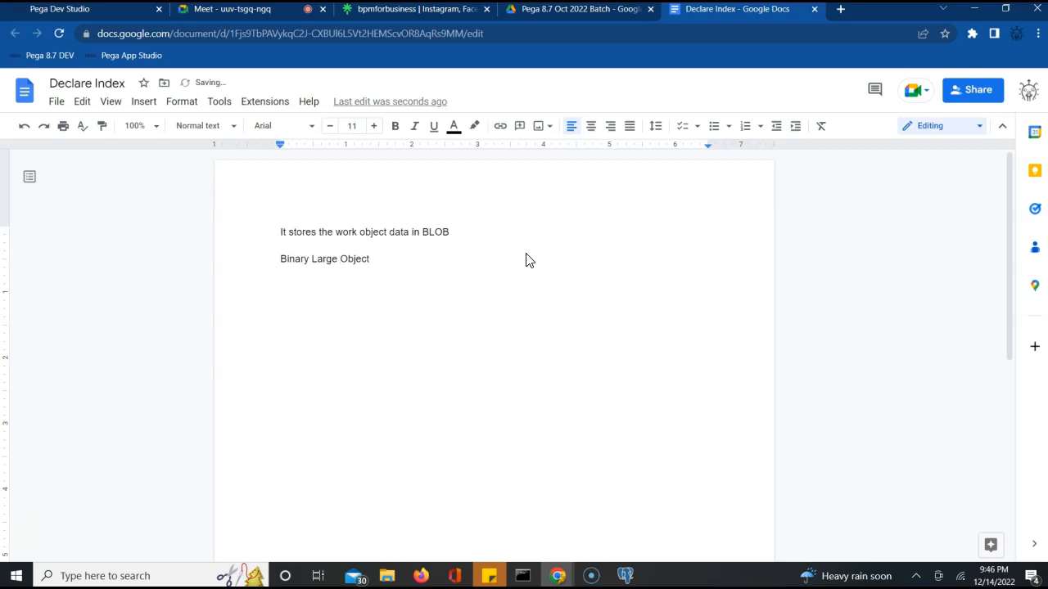
{"action": "type", "text": "-"}
Switch to pgAdmin and inspect the pzpvstream values of the first two records
{"action": "left_click", "coordinate": [631, 580]}
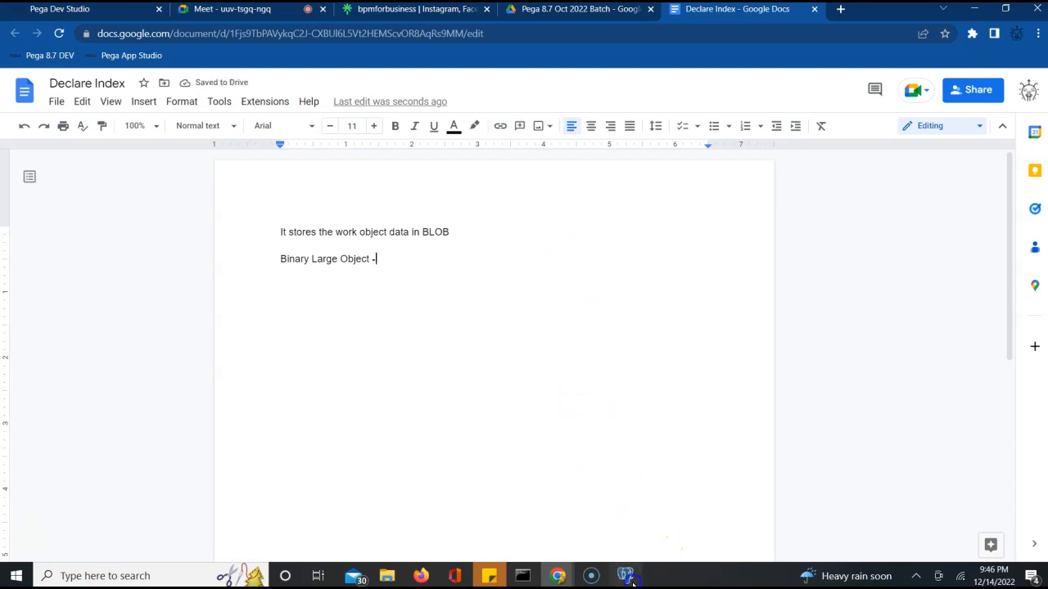
{"action": "left_click", "coordinate": [571, 407]}
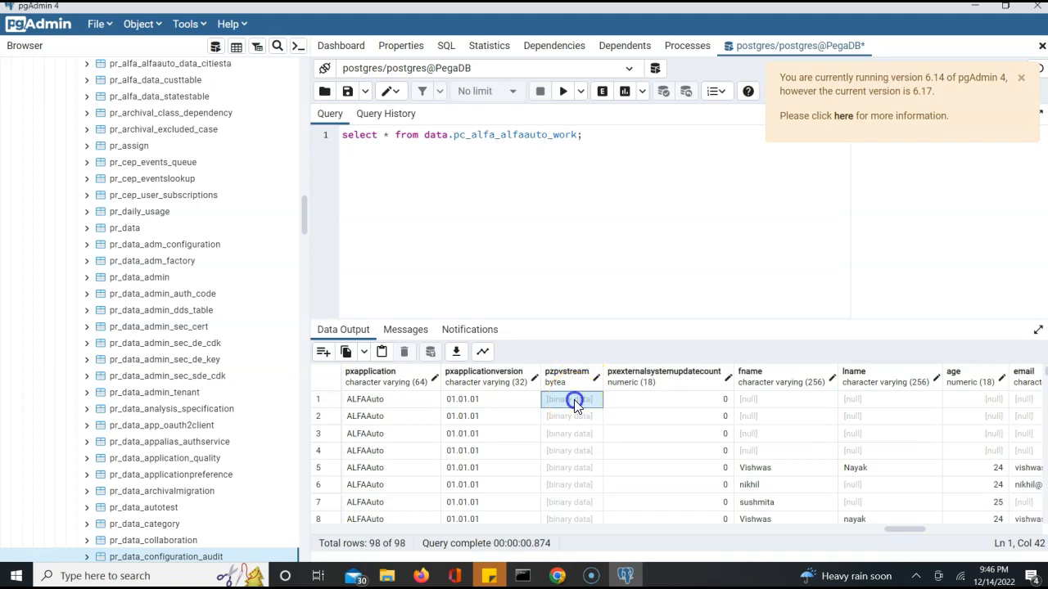
{"action": "left_click", "coordinate": [574, 417]}
{"action": "left_click", "coordinate": [576, 404]}
Change the query to "select pzpvstream from data.pc_alfa_alfaauto_work;" and run it
{"action": "left_click", "coordinate": [388, 136]}
{"action": "type", "text": "pr"}
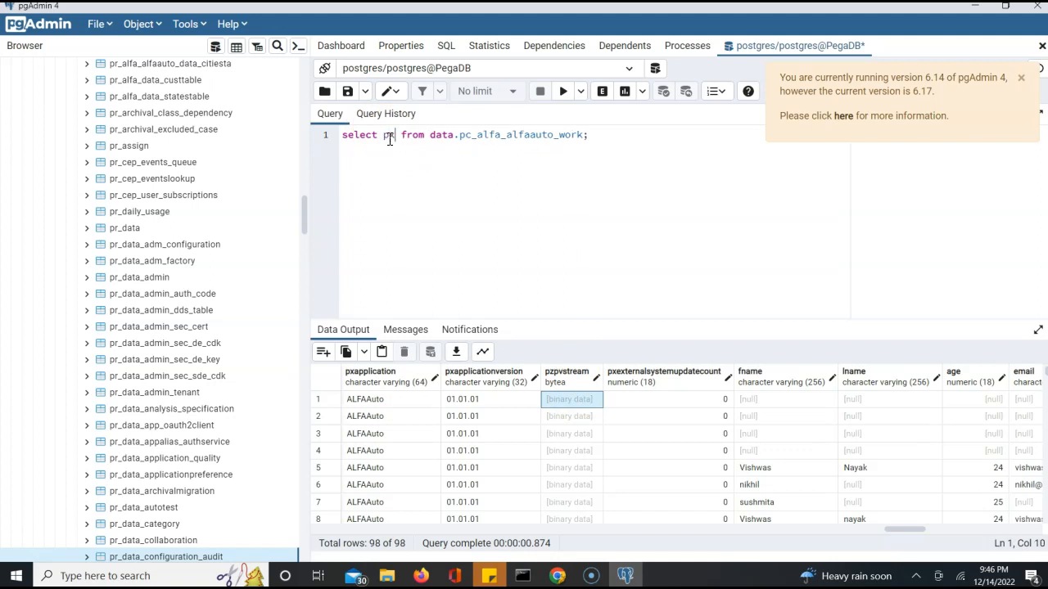
{"action": "type", "text": "pvstream"}
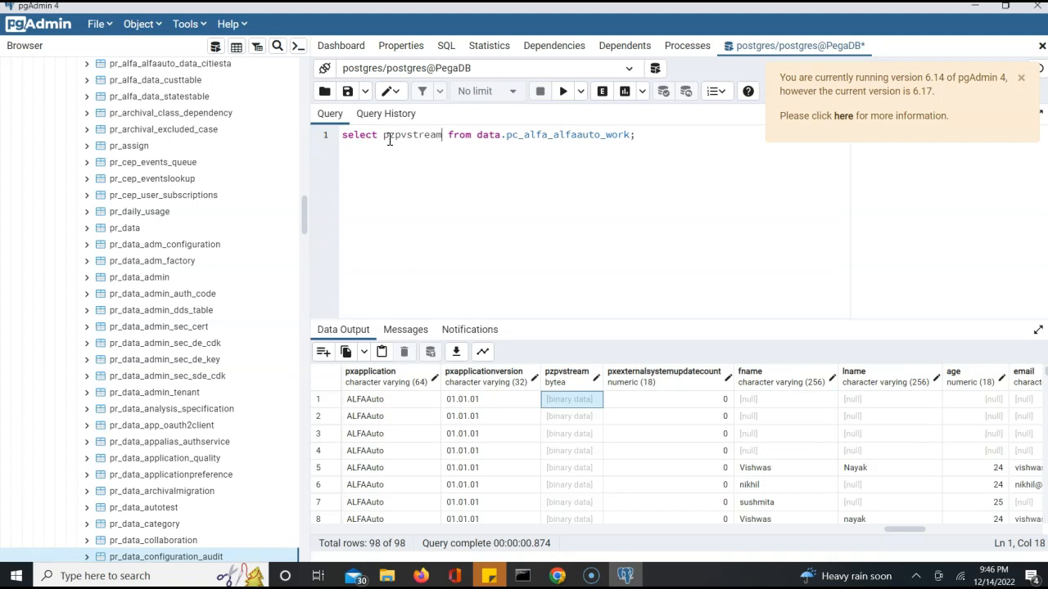
{"action": "left_click", "coordinate": [566, 93]}
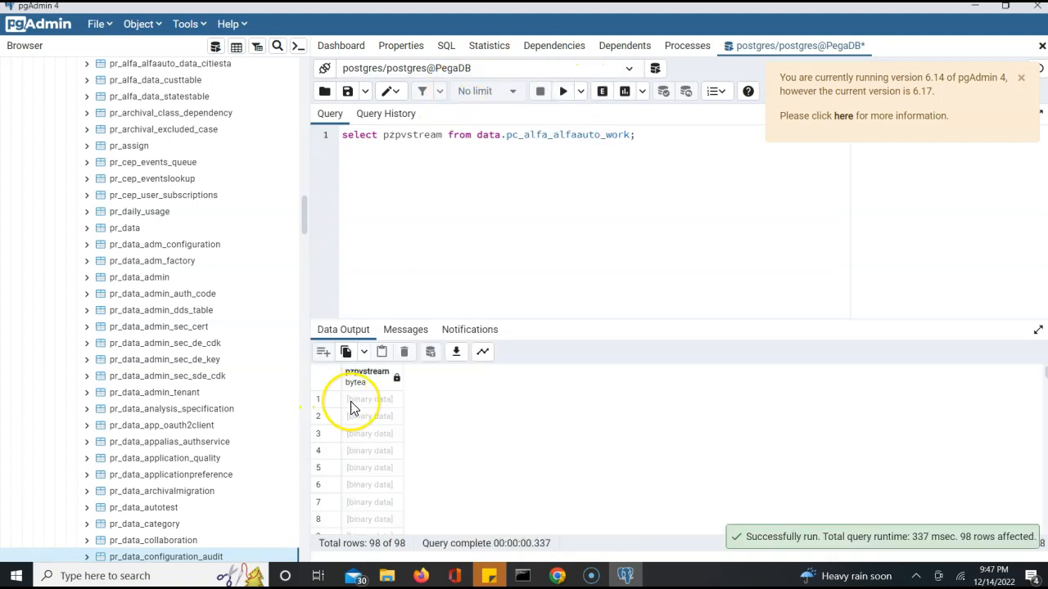
Select the first two pzpvstream values in the query result and highlight the total row count
{"action": "left_click", "coordinate": [357, 401]}
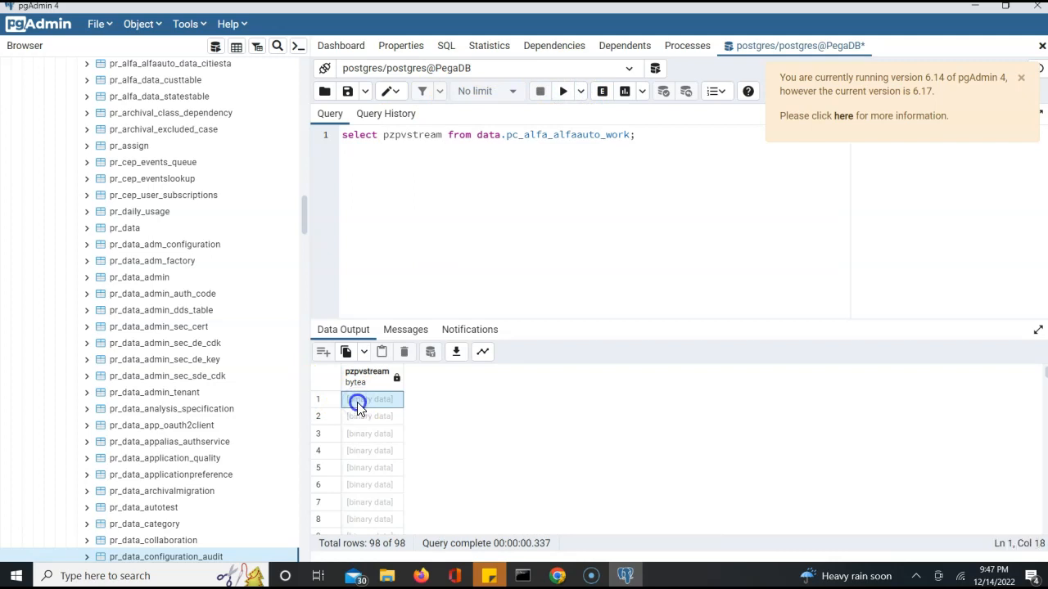
{"action": "left_click", "coordinate": [359, 400]}
{"action": "left_click", "coordinate": [363, 419]}
{"action": "triple_click", "coordinate": [377, 546]}
{"action": "triple_click", "coordinate": [376, 546]}
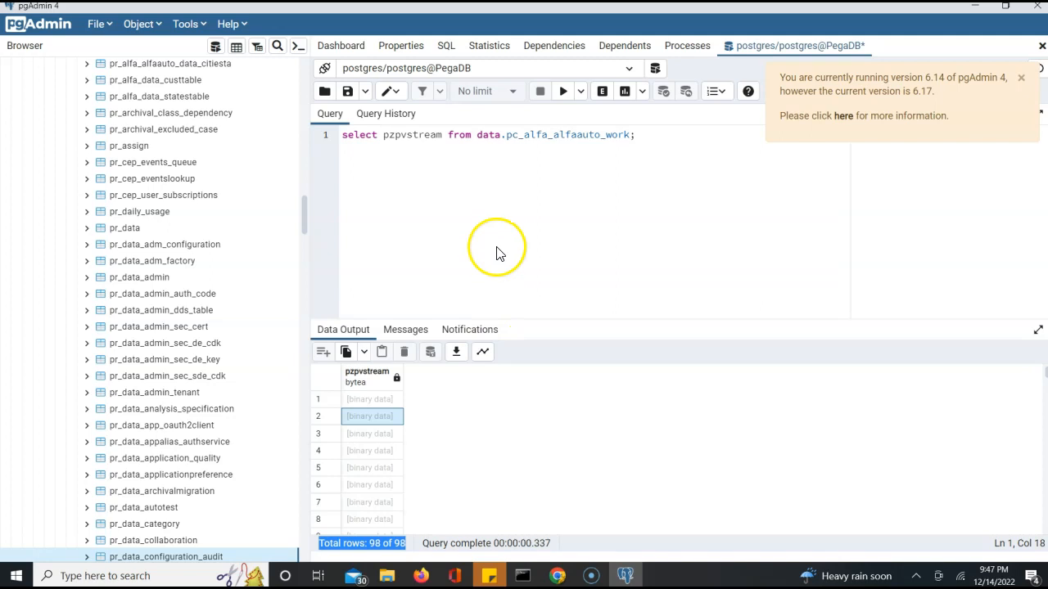
Return to the Declare Index document and replace the dash after "Binary Large Object" with a period
{"action": "key", "text": "alt+Tab"}
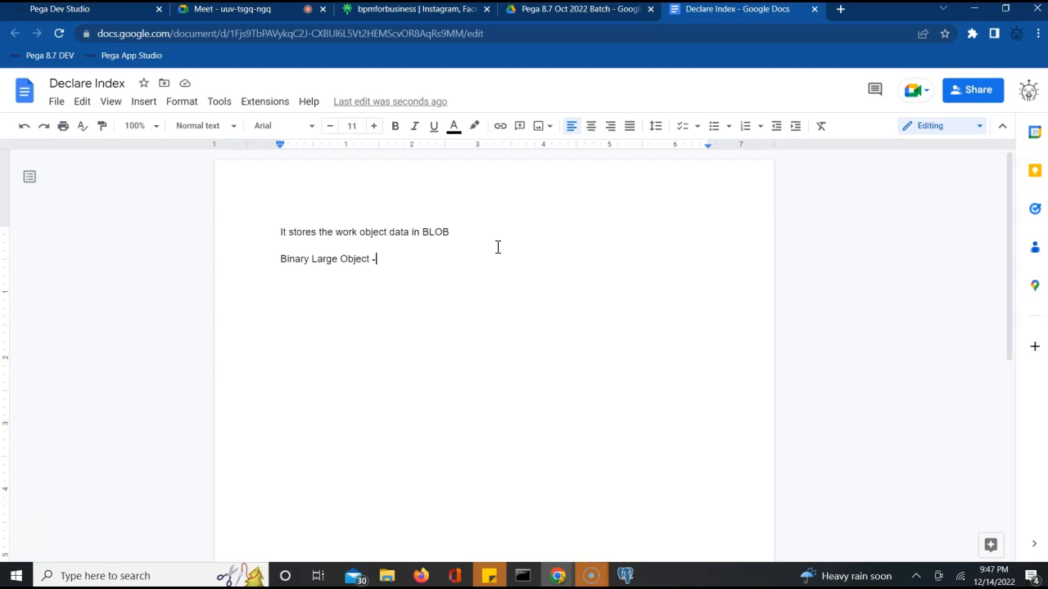
{"action": "left_click", "coordinate": [468, 259]}
{"action": "key", "text": "BackSpace"}
{"action": "type", "text": "."}
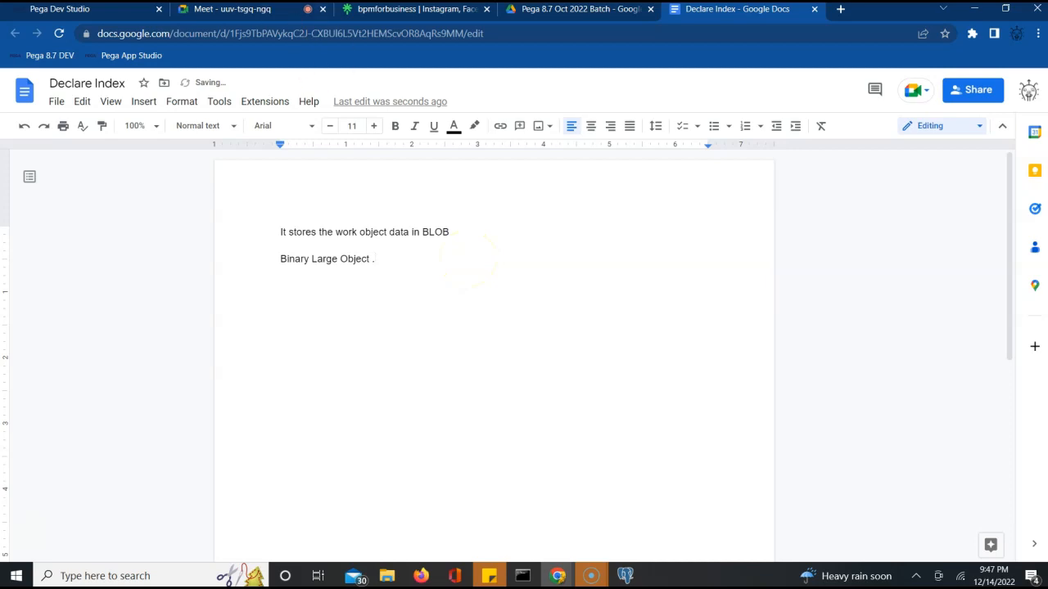
Switch to Pega Dev Studio and expand the data model properties of the ALFA-ALFAAuto-Work class in the App explorer
{"action": "left_click", "coordinate": [116, 11]}
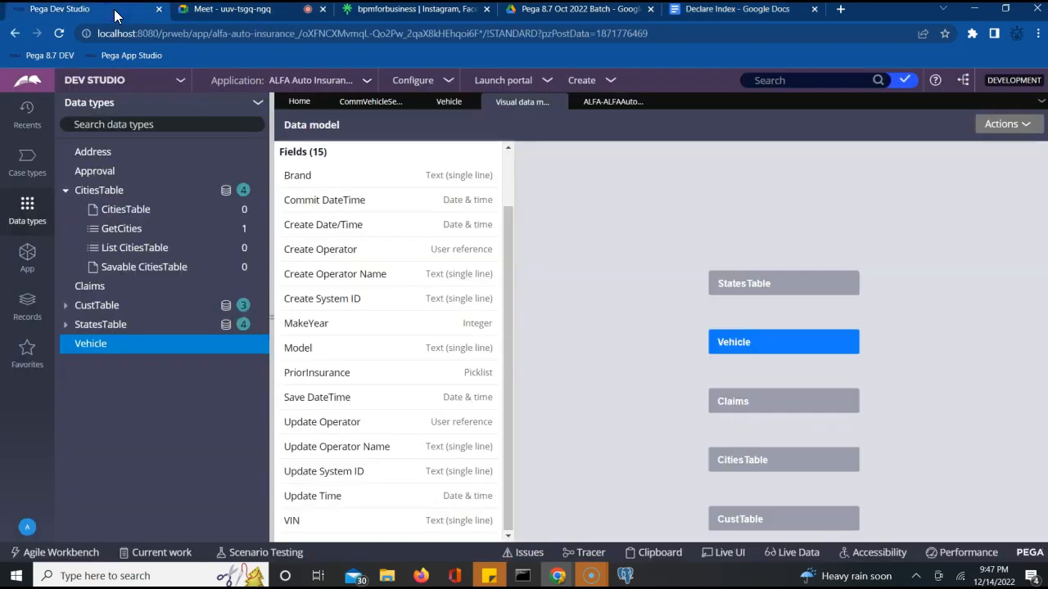
{"action": "left_click", "coordinate": [27, 310]}
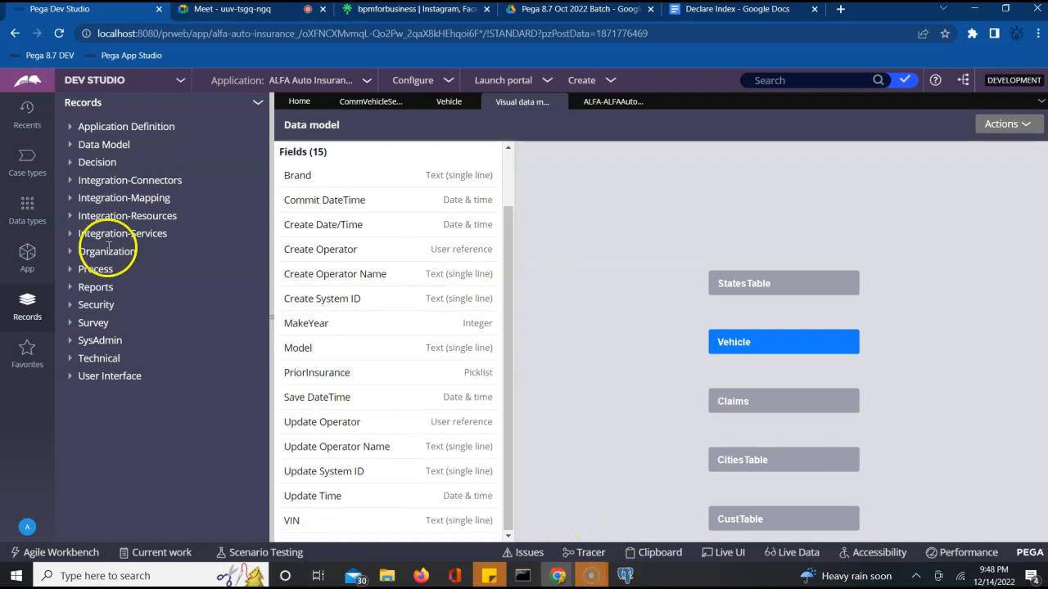
{"action": "left_click", "coordinate": [27, 211]}
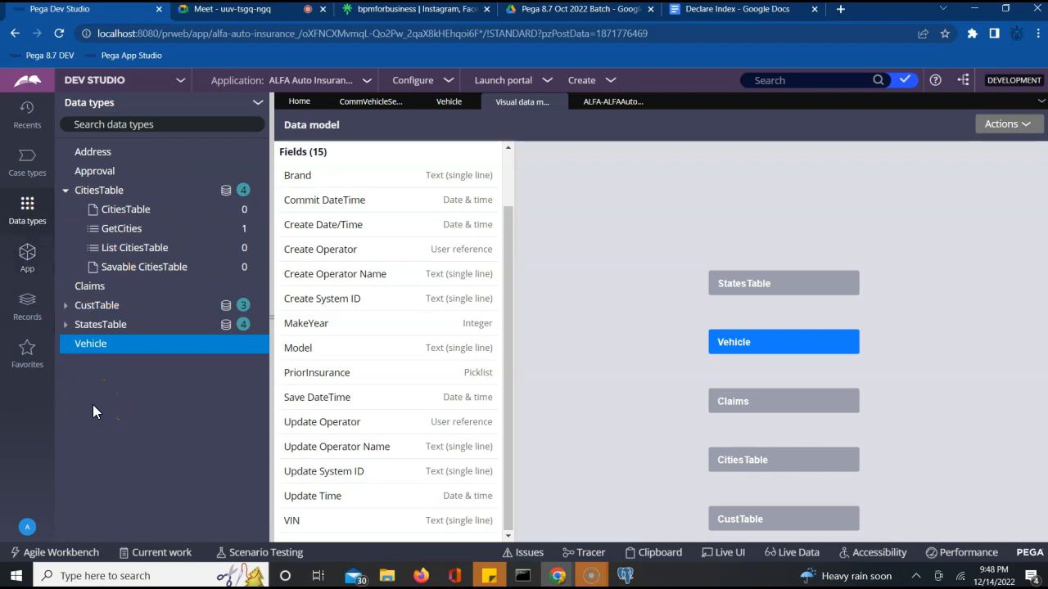
{"action": "left_click", "coordinate": [29, 314]}
{"action": "left_click", "coordinate": [27, 252]}
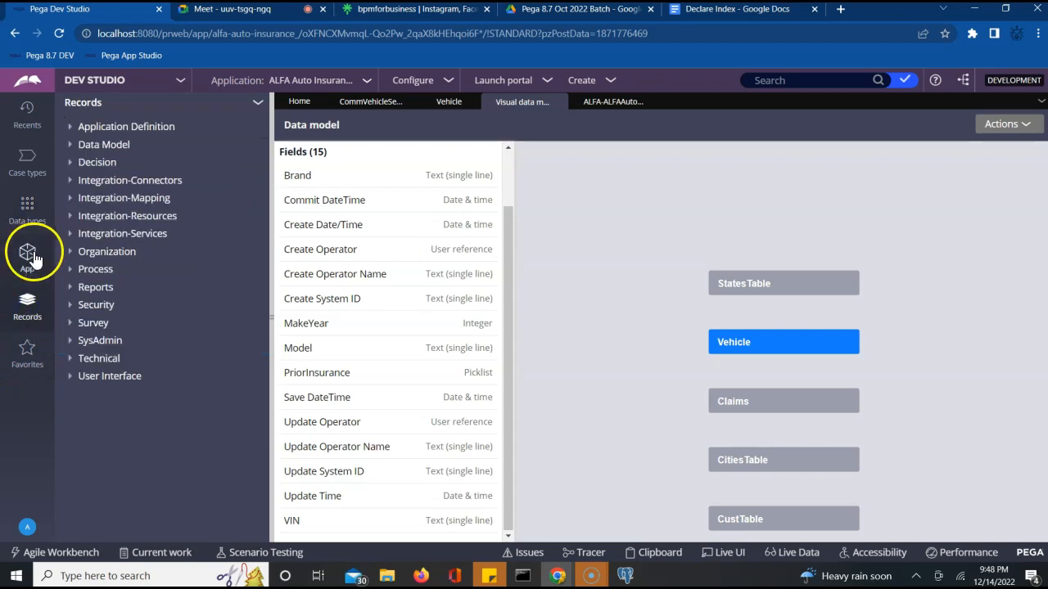
{"action": "left_click", "coordinate": [93, 242]}
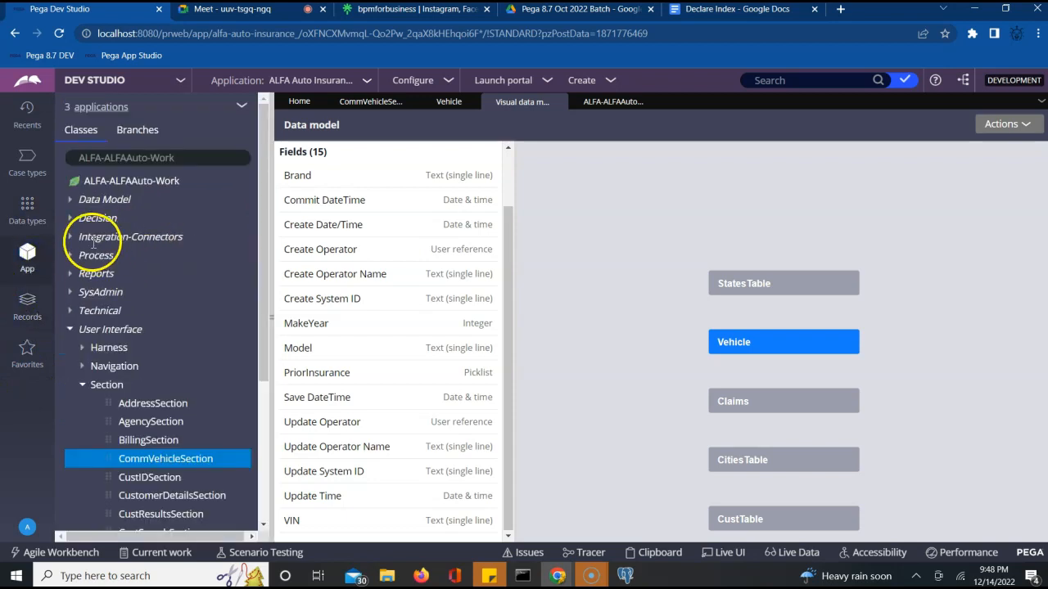
{"action": "left_click", "coordinate": [70, 201]}
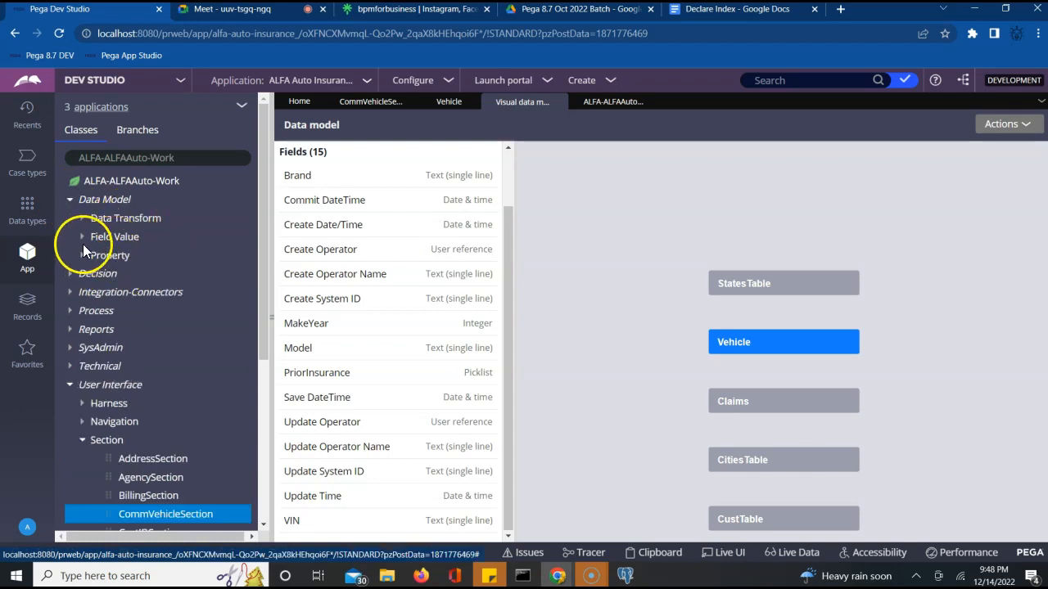
{"action": "left_click", "coordinate": [83, 258]}
Open the CommVehicleSection rule and inspect the list property and class that its vehicle table uses
{"action": "left_click", "coordinate": [266, 405]}
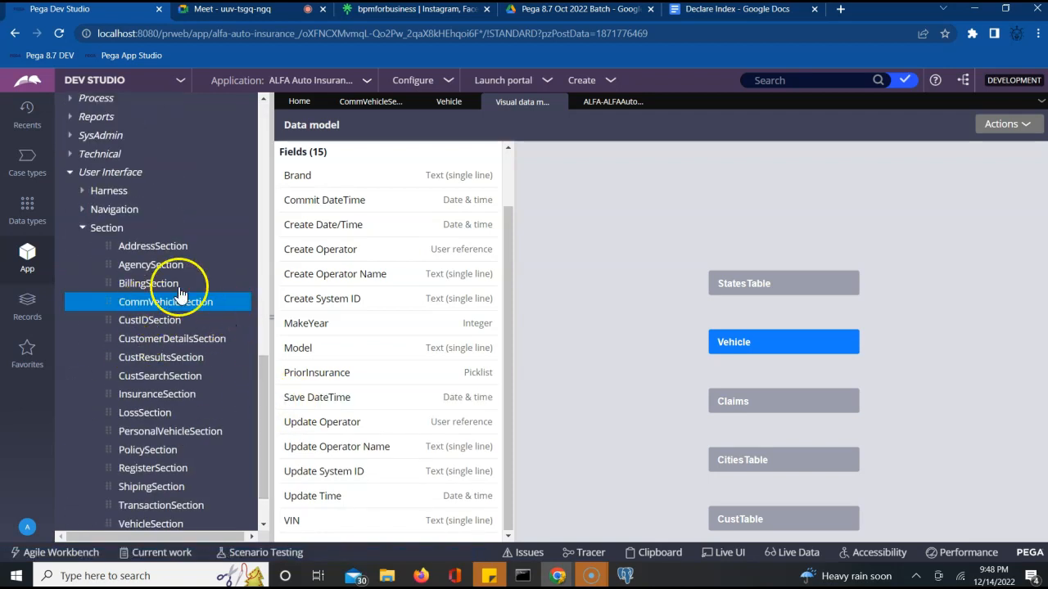
{"action": "left_click", "coordinate": [164, 303]}
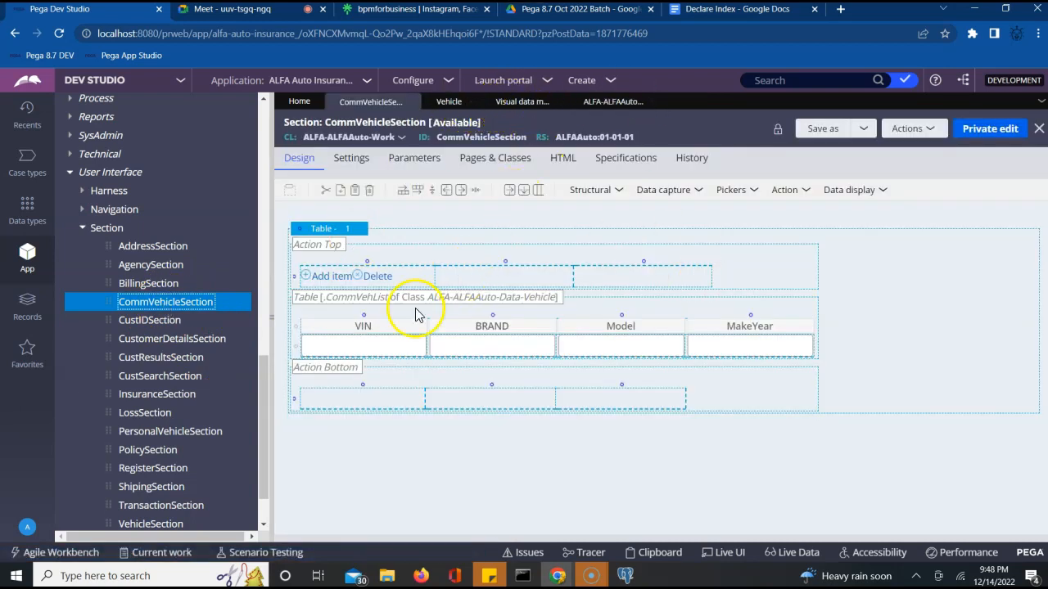
{"action": "left_click", "coordinate": [369, 300]}
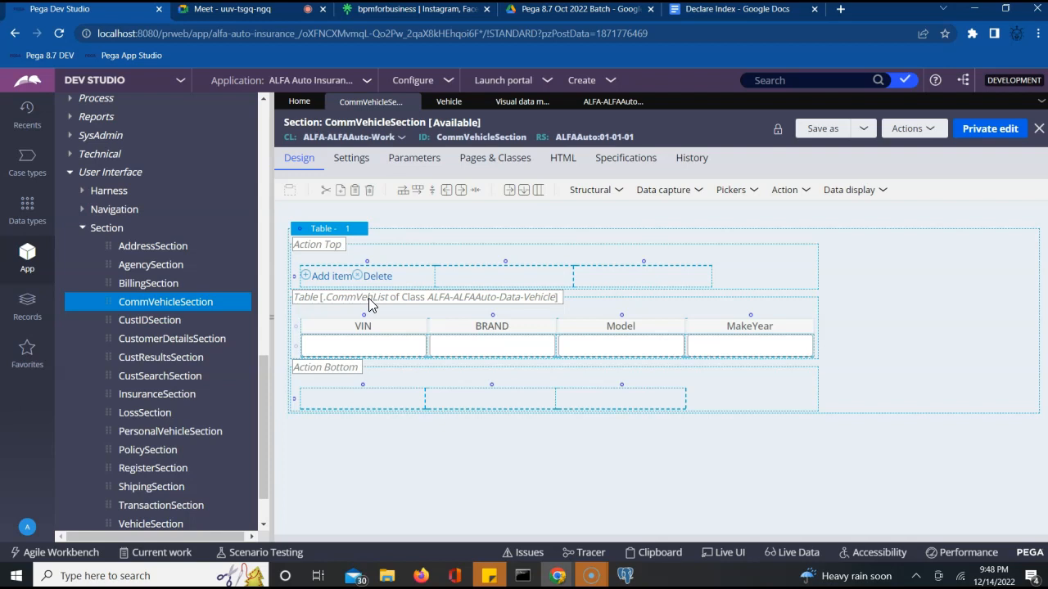
{"action": "left_click", "coordinate": [486, 303]}
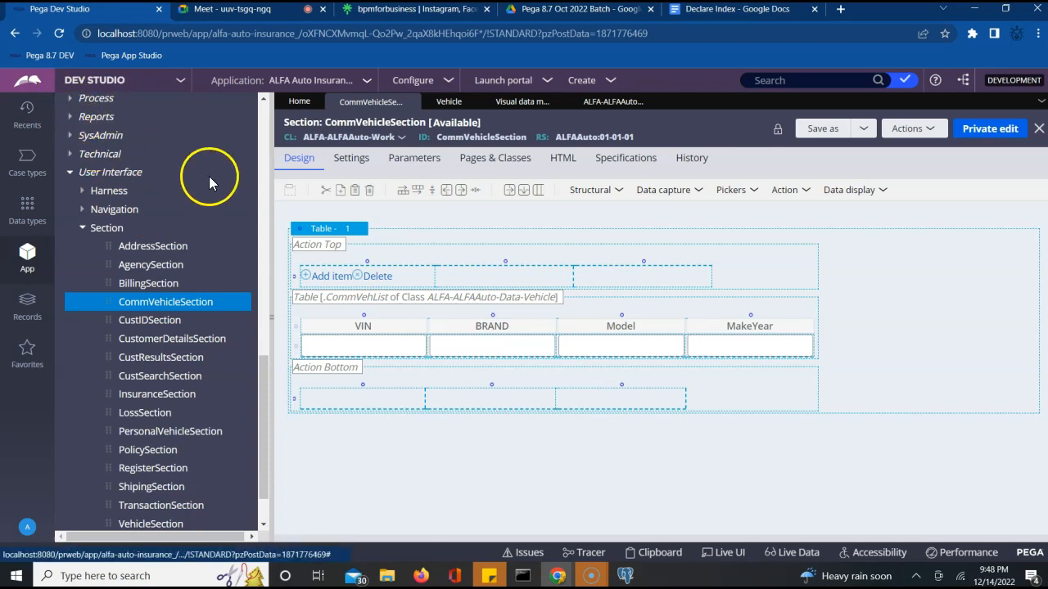
Open the VehiclePageList and CommVehList properties, close VehiclePageList, and inspect the page definition of CommVehList
{"action": "left_click", "coordinate": [262, 260]}
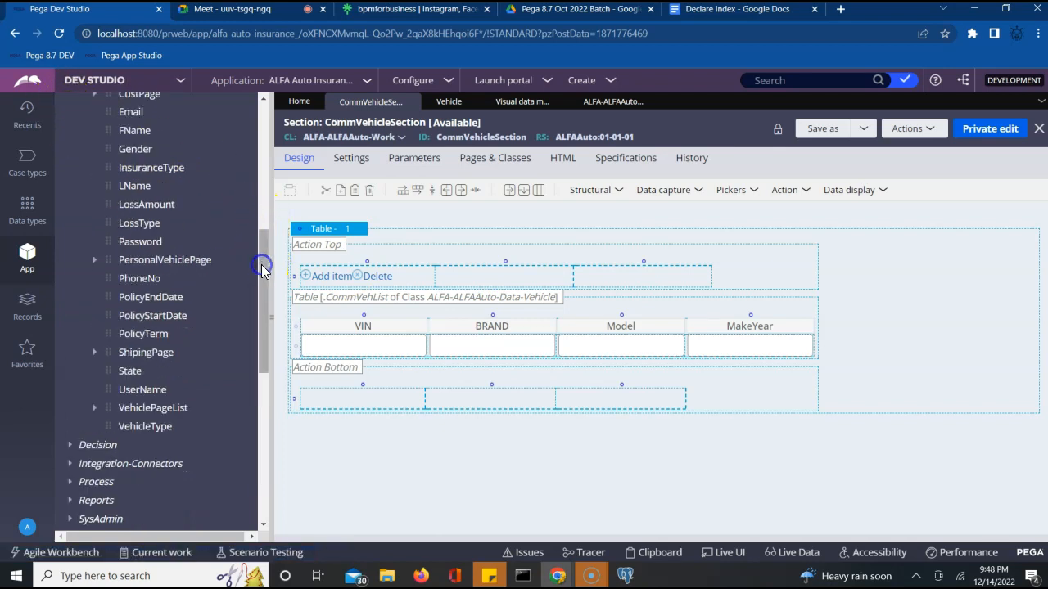
{"action": "left_click", "coordinate": [140, 409]}
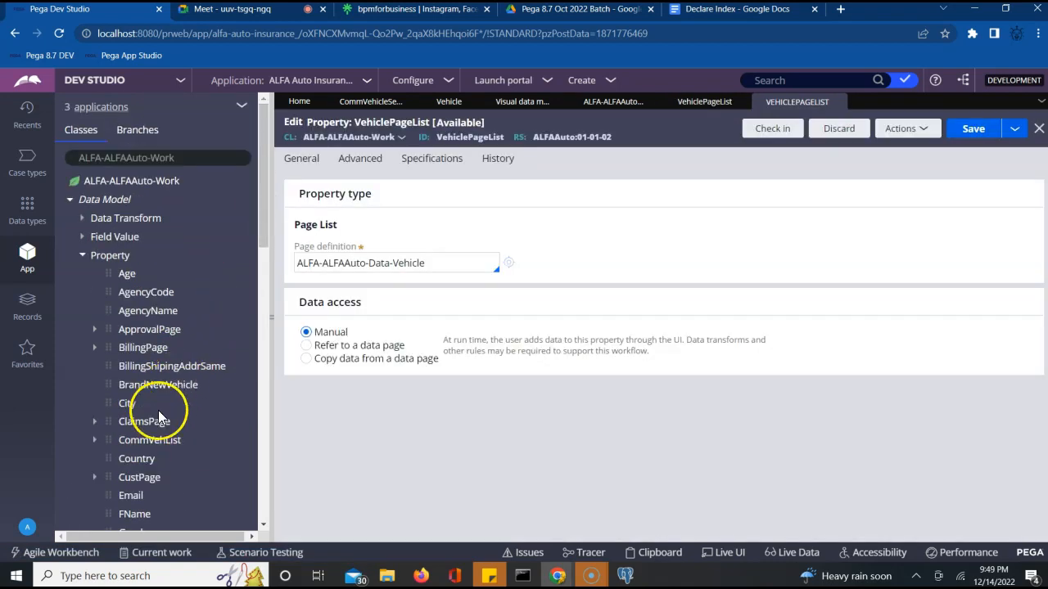
{"action": "left_click", "coordinate": [150, 441]}
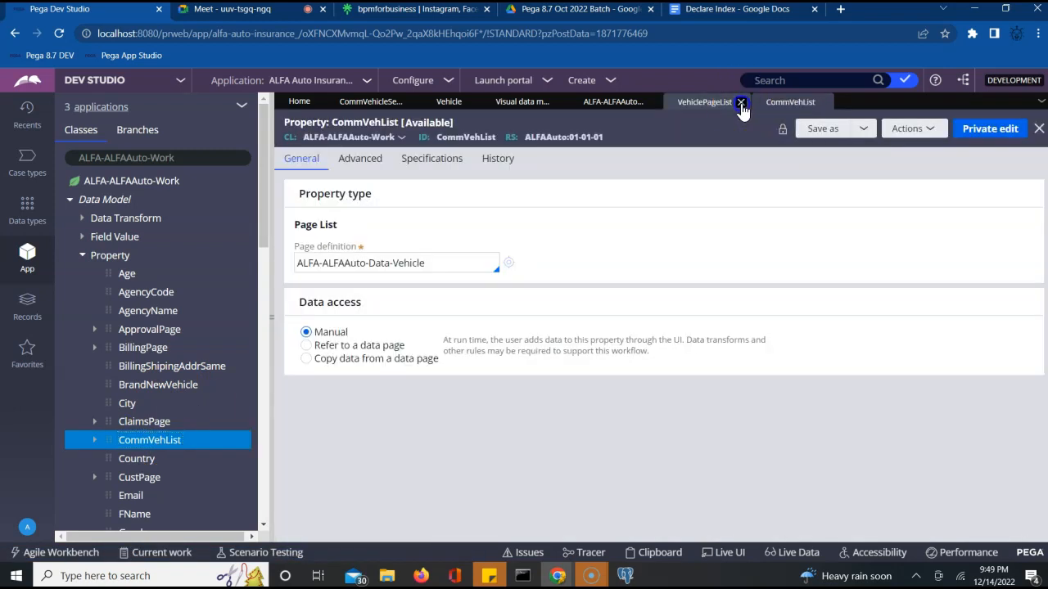
{"action": "left_click", "coordinate": [738, 103]}
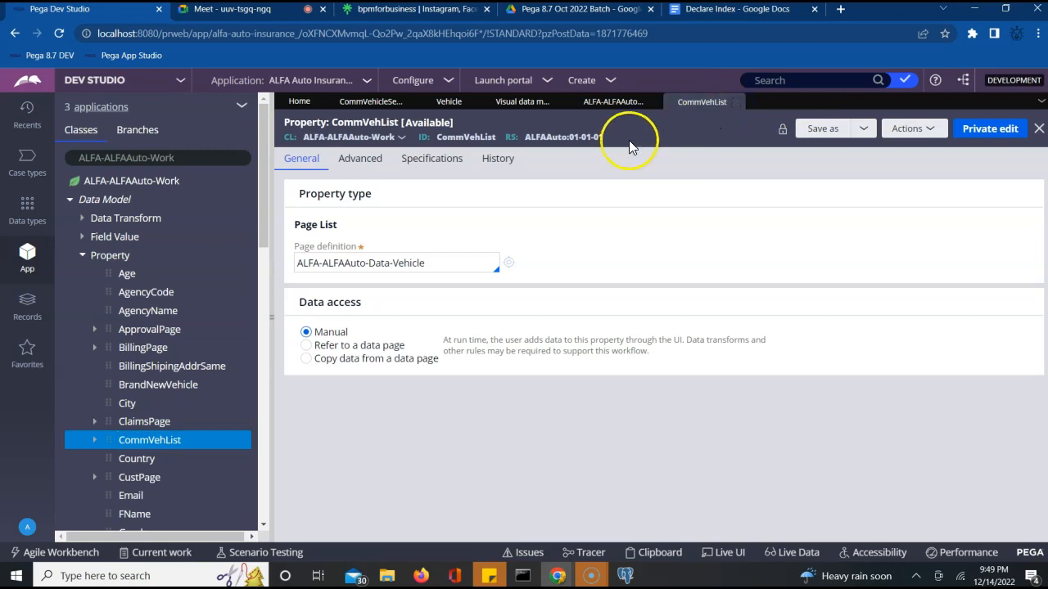
{"action": "left_click", "coordinate": [460, 260]}
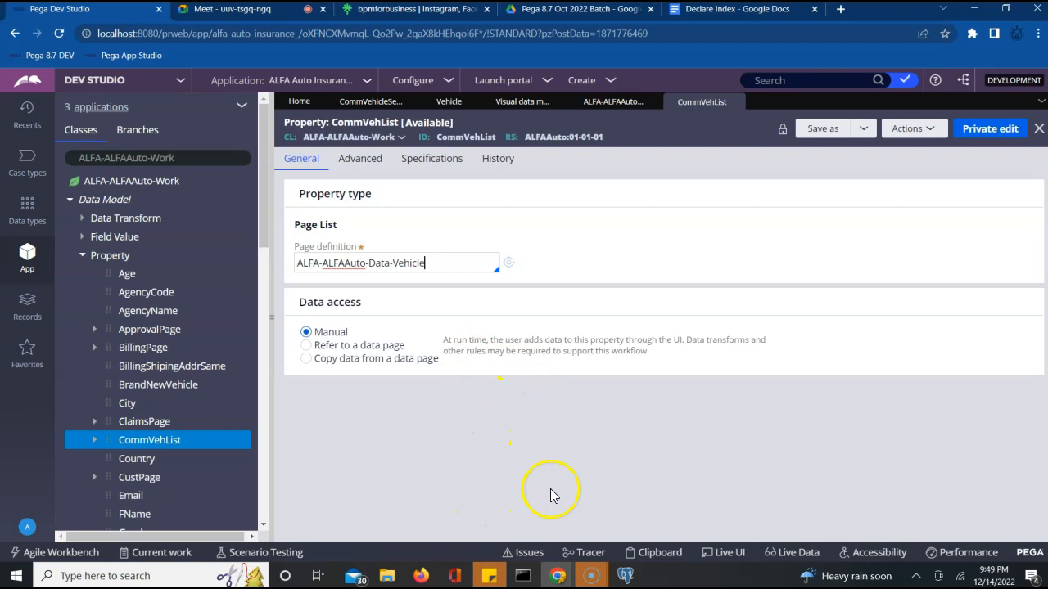
Switch to pgAdmin, change the query to "select * from data.pc_alfa_alfaauto_work;" and run it
{"action": "left_click", "coordinate": [625, 576]}
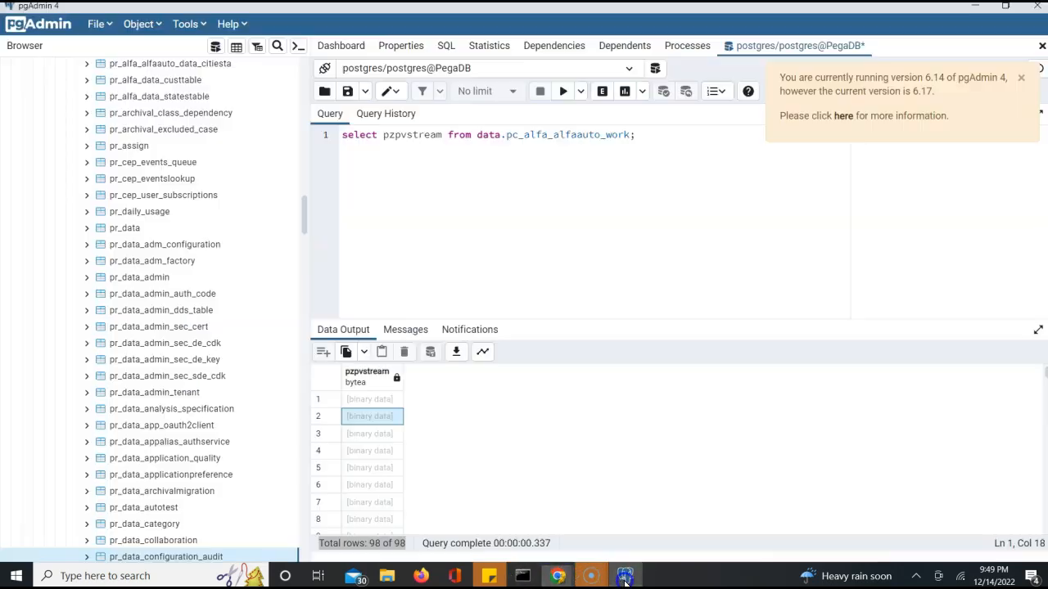
{"action": "double_click", "coordinate": [398, 135]}
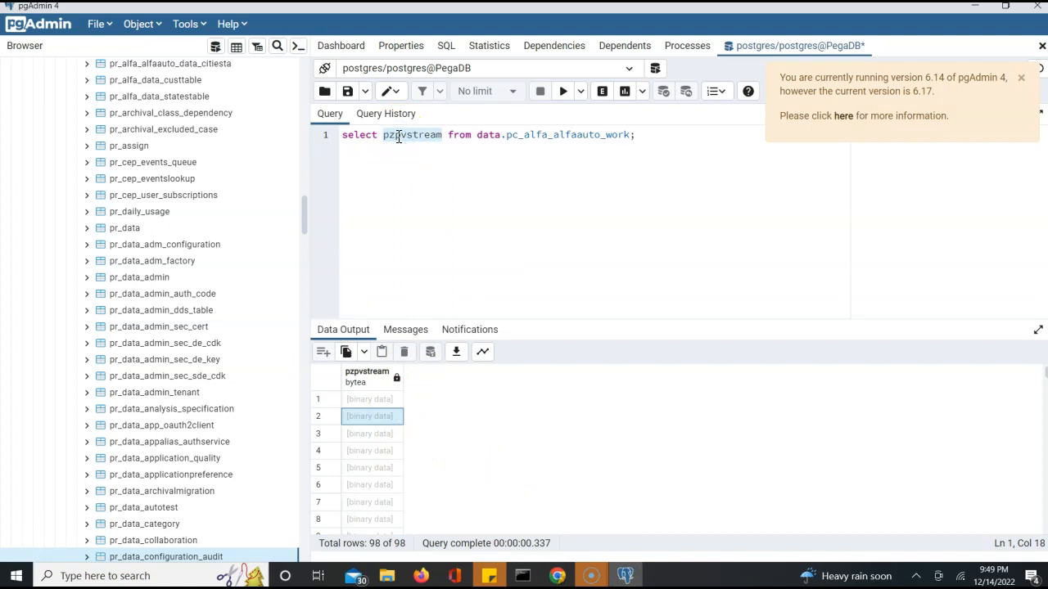
{"action": "type", "text": "*"}
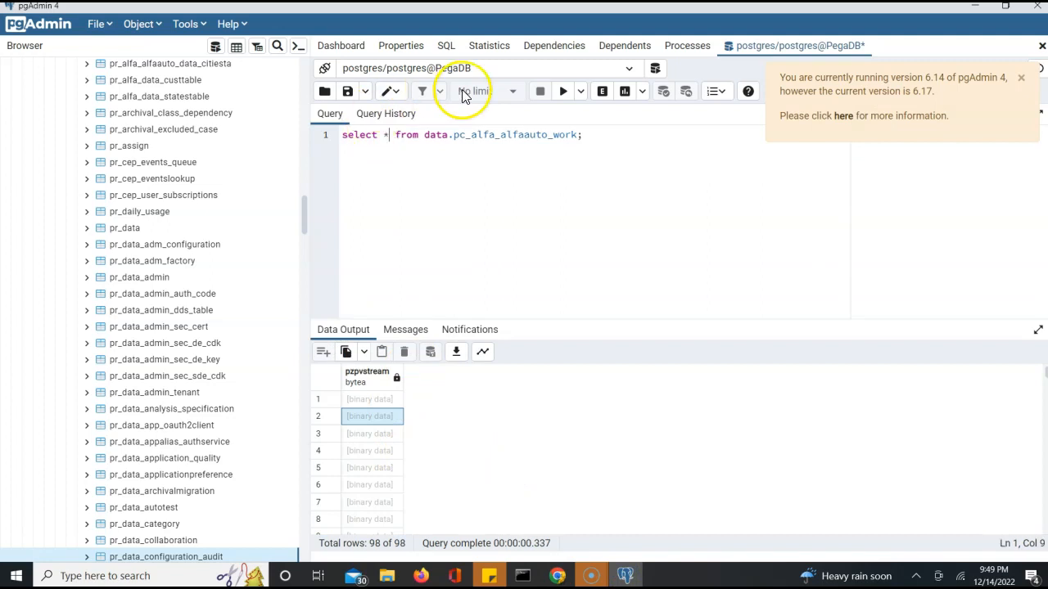
{"action": "left_click", "coordinate": [565, 91]}
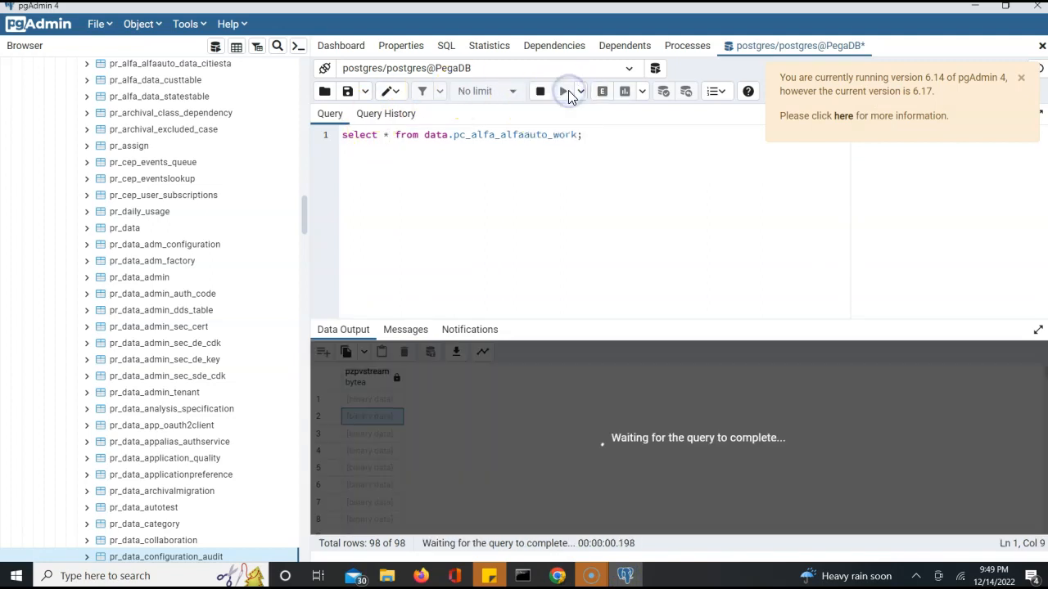
Browse the second record of the work table result column by column as far as pzpvstream
{"action": "left_click", "coordinate": [485, 424]}
{"action": "key", "text": "Right"}
{"action": "key", "text": "Right"}
{"action": "key", "text": "Right"}
{"action": "key", "text": "Right"}
{"action": "key", "text": "Right"}
{"action": "key", "text": "Right"}
{"action": "key", "text": "Right"}
{"action": "key", "text": "Right"}
{"action": "key", "text": "Right"}
{"action": "key", "text": "Right"}
{"action": "key", "text": "Right"}
{"action": "key", "text": "Right"}
{"action": "key", "text": "Right"}
{"action": "key", "text": "Right"}
{"action": "key", "text": "Right"}
{"action": "key", "text": "Right"}
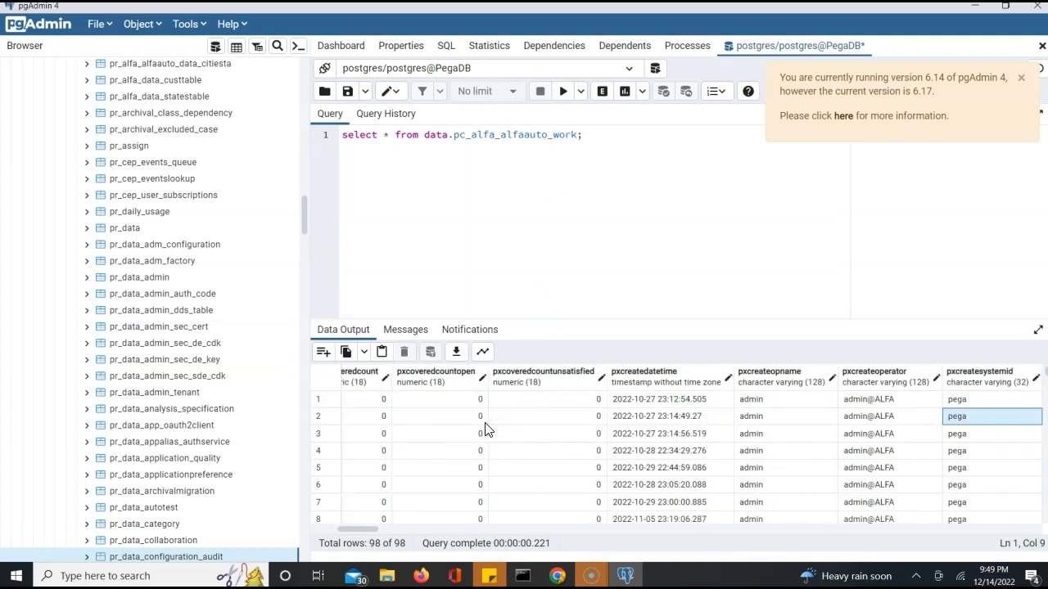
{"action": "key", "text": "Right"}
{"action": "key", "text": "Right"}
{"action": "key", "text": "Right"}
{"action": "key", "text": "Right"}
{"action": "key", "text": "Right"}
{"action": "key", "text": "Right"}
{"action": "key", "text": "Right"}
{"action": "key", "text": "Right"}
{"action": "key", "text": "Right"}
{"action": "key", "text": "Right"}
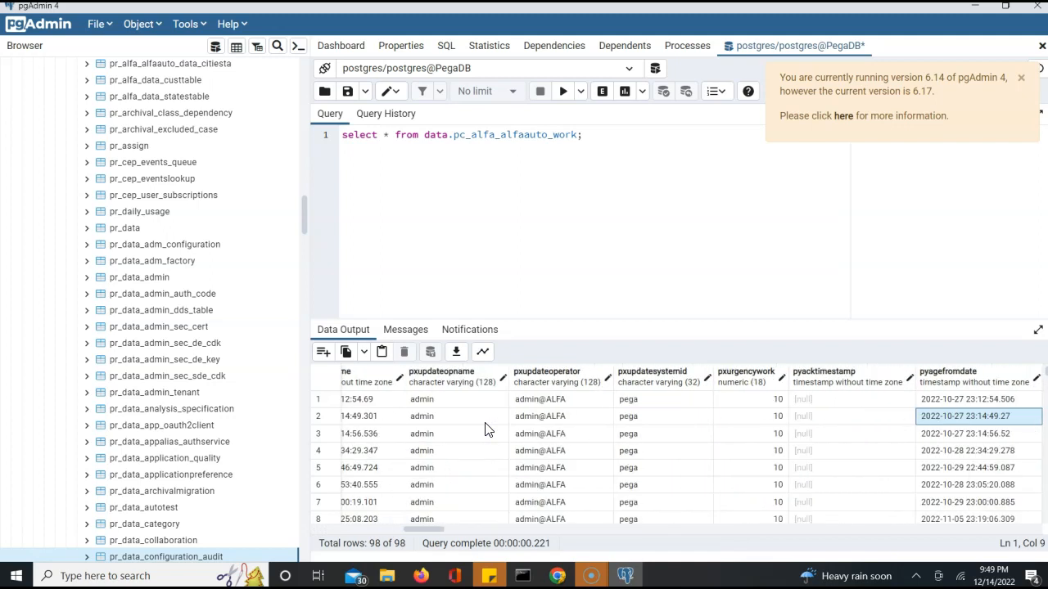
{"action": "key", "text": "Right"}
{"action": "key", "text": "Right"}
{"action": "key", "text": "Right"}
{"action": "key", "text": "Right"}
{"action": "key", "text": "Right"}
{"action": "key", "text": "Right"}
{"action": "key", "text": "Right"}
{"action": "key", "text": "Right"}
{"action": "key", "text": "Right"}
{"action": "key", "text": "Right"}
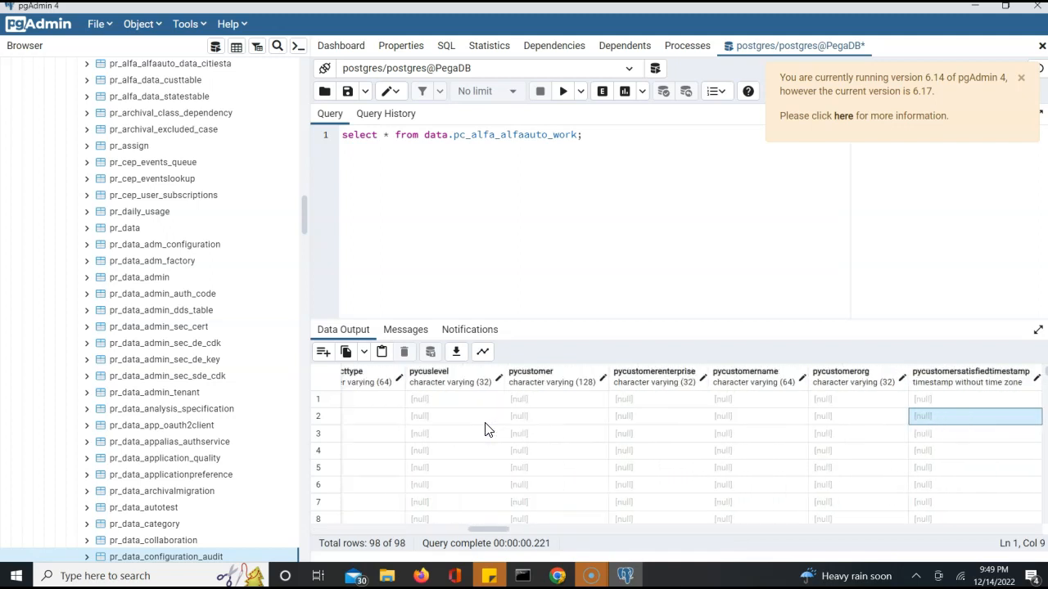
{"action": "key", "text": "Right"}
{"action": "key", "text": "Right"}
{"action": "key", "text": "Right"}
{"action": "key", "text": "Right"}
{"action": "key", "text": "Right"}
{"action": "key", "text": "Right"}
{"action": "key", "text": "Right"}
{"action": "key", "text": "Right"}
{"action": "key", "text": "Right"}
{"action": "key", "text": "Right"}
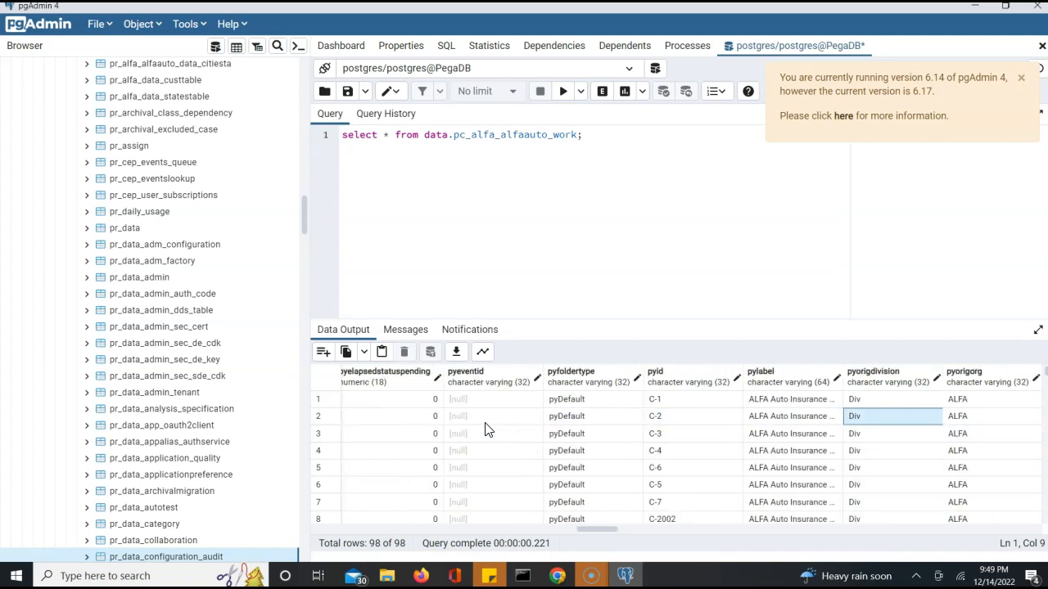
{"action": "key", "text": "Right"}
{"action": "key", "text": "Right"}
{"action": "key", "text": "Right"}
{"action": "key", "text": "Right"}
{"action": "key", "text": "Right"}
{"action": "key", "text": "Right"}
{"action": "key", "text": "Right"}
{"action": "key", "text": "Right"}
{"action": "key", "text": "Right"}
{"action": "key", "text": "Right"}
{"action": "key", "text": "Right"}
{"action": "key", "text": "Right"}
{"action": "key", "text": "Right"}
{"action": "key", "text": "Right"}
{"action": "key", "text": "Right"}
{"action": "key", "text": "Right"}
{"action": "key", "text": "Right"}
{"action": "key", "text": "Right"}
{"action": "key", "text": "Right"}
{"action": "key", "text": "Right"}
{"action": "key", "text": "Right"}
{"action": "key", "text": "Right"}
{"action": "key", "text": "Right"}
{"action": "key", "text": "Right"}
{"action": "key", "text": "Right"}
{"action": "key", "text": "Right"}
{"action": "key", "text": "Right"}
{"action": "key", "text": "Right"}
{"action": "key", "text": "Right"}
{"action": "key", "text": "Right"}
{"action": "key", "text": "Right"}
{"action": "key", "text": "Right"}
{"action": "key", "text": "Right"}
{"action": "key", "text": "Right"}
{"action": "key", "text": "Right"}
{"action": "key", "text": "Right"}
{"action": "key", "text": "Right"}
{"action": "key", "text": "Right"}
{"action": "key", "text": "Right"}
{"action": "key", "text": "Right"}
{"action": "key", "text": "Right"}
{"action": "key", "text": "Right"}
{"action": "key", "text": "Right"}
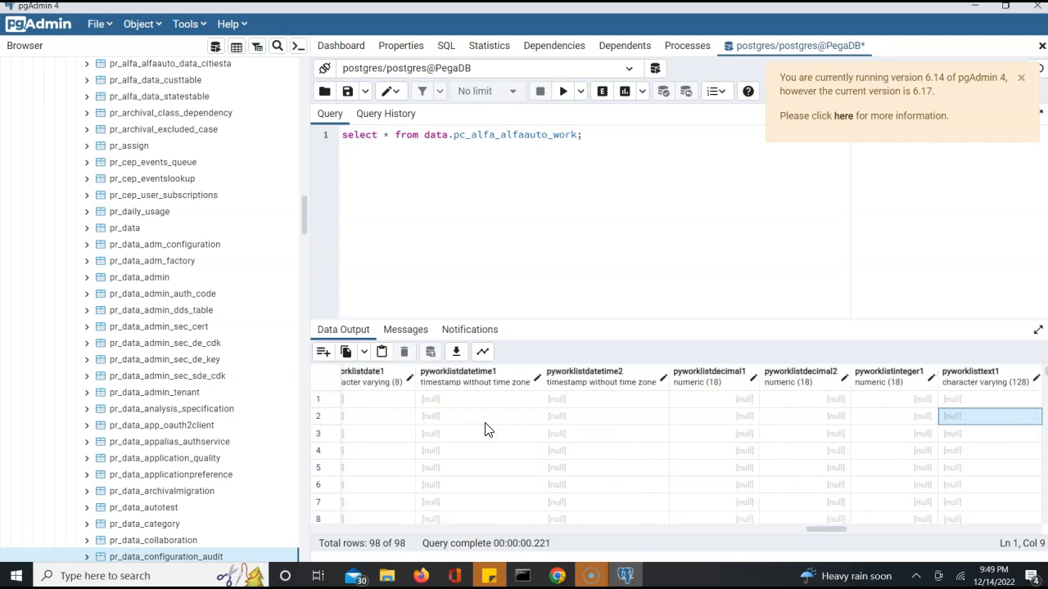
{"action": "key", "text": "Right"}
{"action": "key", "text": "Right"}
{"action": "key", "text": "Right"}
{"action": "key", "text": "Right"}
{"action": "key", "text": "Right"}
{"action": "key", "text": "Right"}
{"action": "key", "text": "Right"}
{"action": "key", "text": "Right"}
{"action": "key", "text": "Right"}
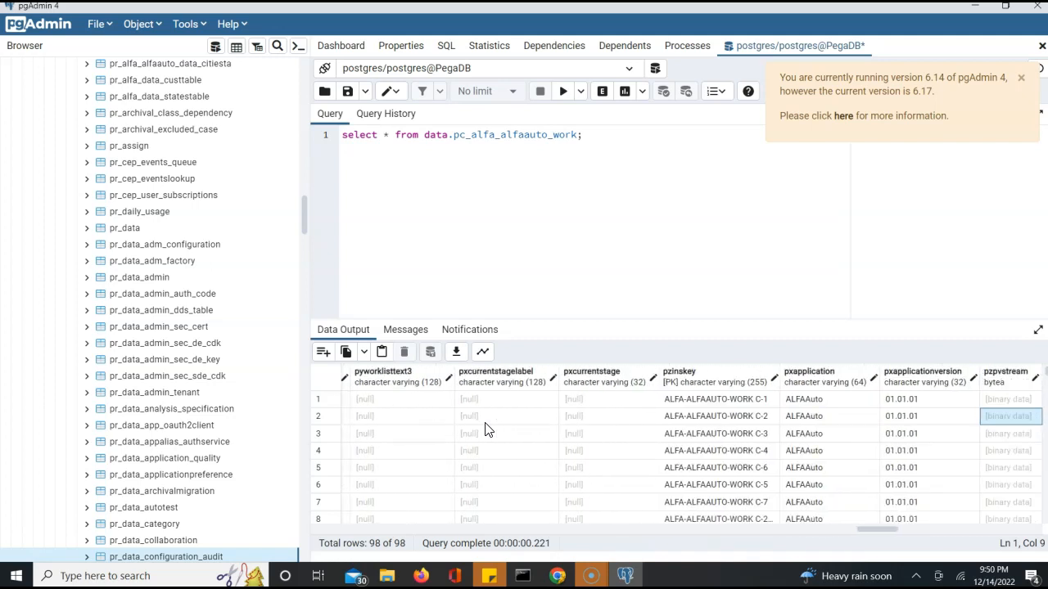
Examine the exposed customer and policy columns of the second record, from fname through lossamount
{"action": "key", "text": "Right"}
{"action": "key", "text": "Right"}
{"action": "key", "text": "Right"}
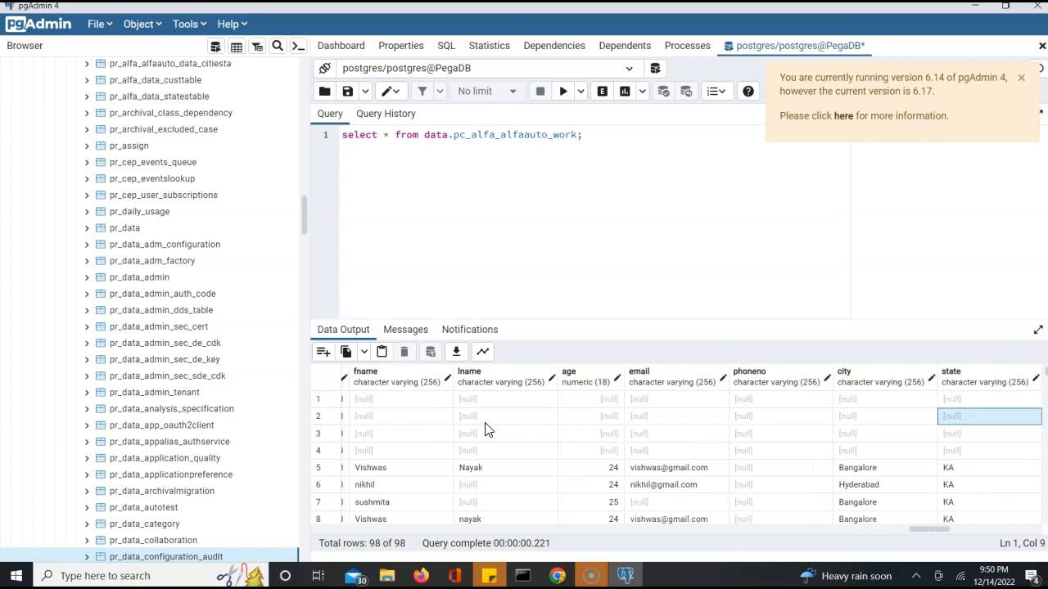
{"action": "key", "text": "Left"}
{"action": "key", "text": "Left"}
{"action": "key", "text": "Left"}
{"action": "key", "text": "Left"}
{"action": "key", "text": "Left"}
{"action": "key", "text": "Left"}
{"action": "key", "text": "Left"}
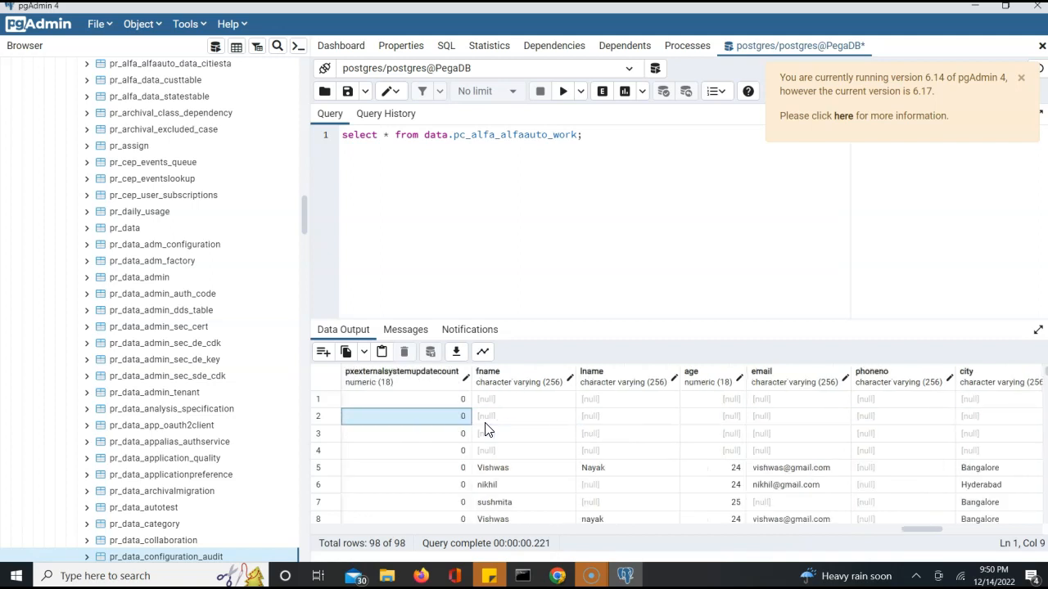
{"action": "key", "text": "Right"}
{"action": "key", "text": "Right"}
{"action": "key", "text": "Right"}
{"action": "key", "text": "Right"}
{"action": "key", "text": "Right"}
{"action": "key", "text": "Right"}
{"action": "key", "text": "Right"}
{"action": "key", "text": "Right"}
{"action": "key", "text": "Right"}
{"action": "key", "text": "Right"}
{"action": "key", "text": "Right"}
{"action": "key", "text": "Right"}
{"action": "key", "text": "Right"}
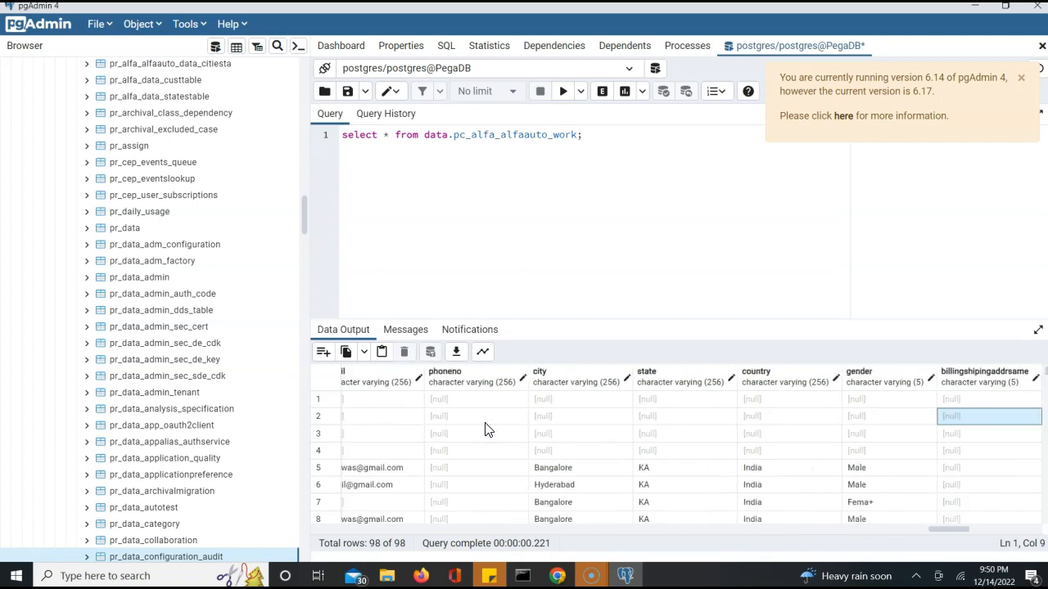
{"action": "key", "text": "Right"}
{"action": "key", "text": "Right"}
{"action": "key", "text": "Right"}
{"action": "key", "text": "Right"}
{"action": "key", "text": "Right"}
{"action": "key", "text": "Right"}
{"action": "key", "text": "Right"}
{"action": "key", "text": "Right"}
{"action": "key", "text": "Right"}
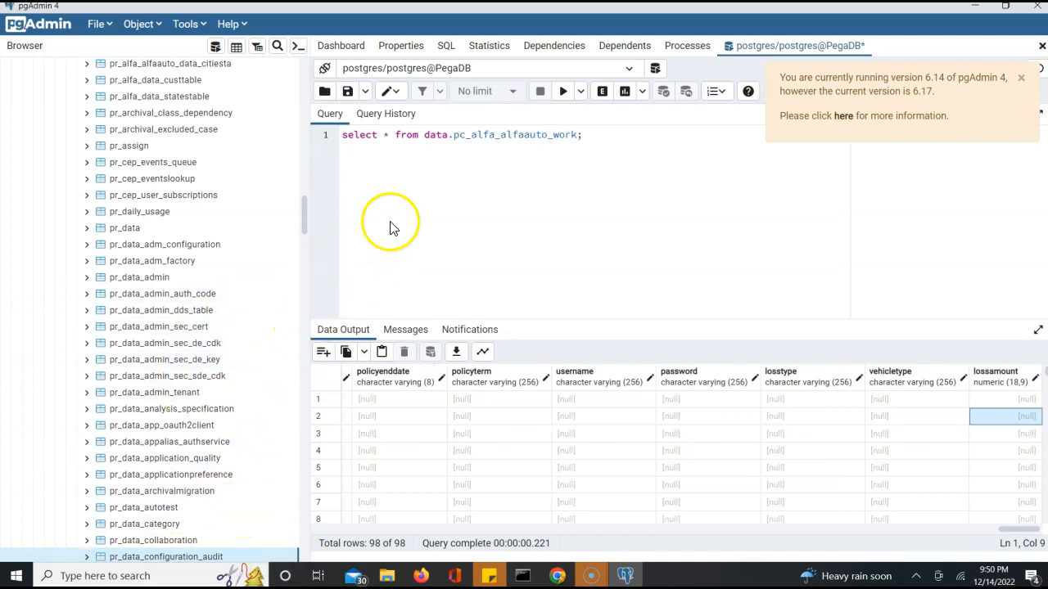
Begin a second query with "select * from" two lines below the first one
{"action": "left_click", "coordinate": [601, 137]}
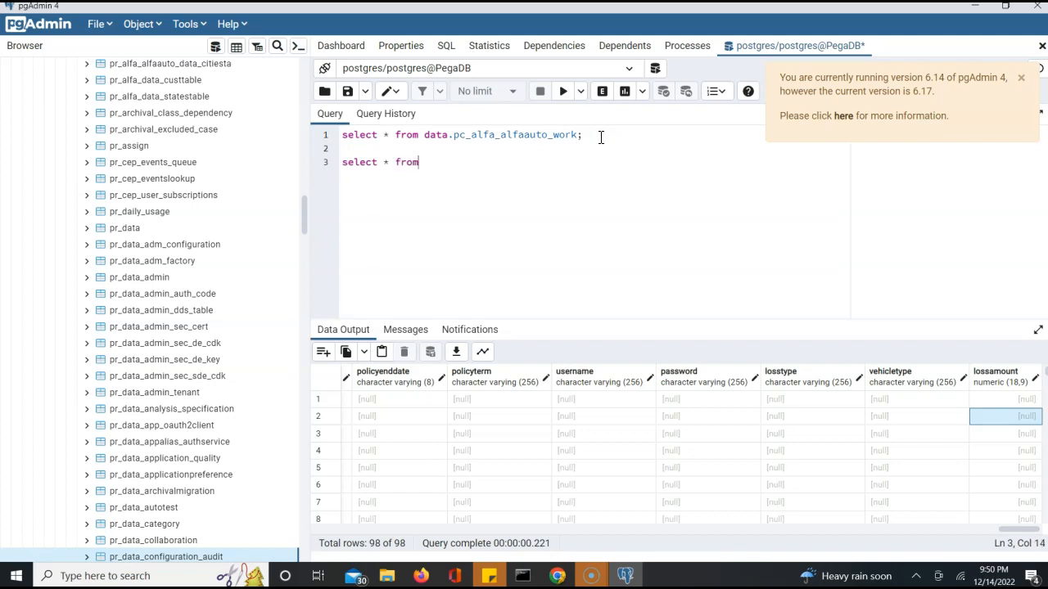
Switch to the Google Meet call and admit the participant waiting to join
{"action": "key", "text": "alt+Tab"}
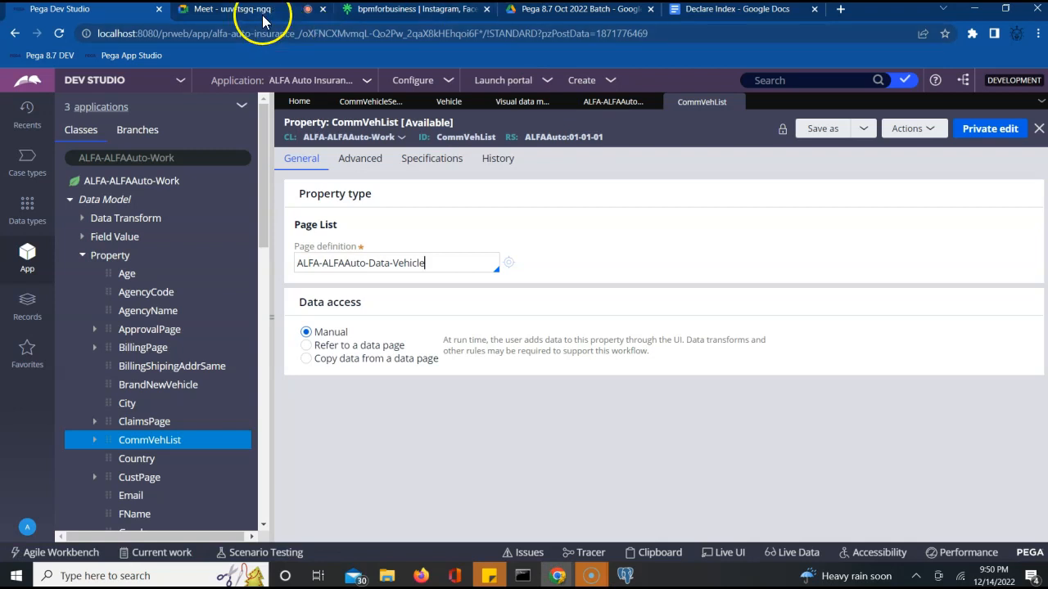
{"action": "left_click", "coordinate": [263, 9]}
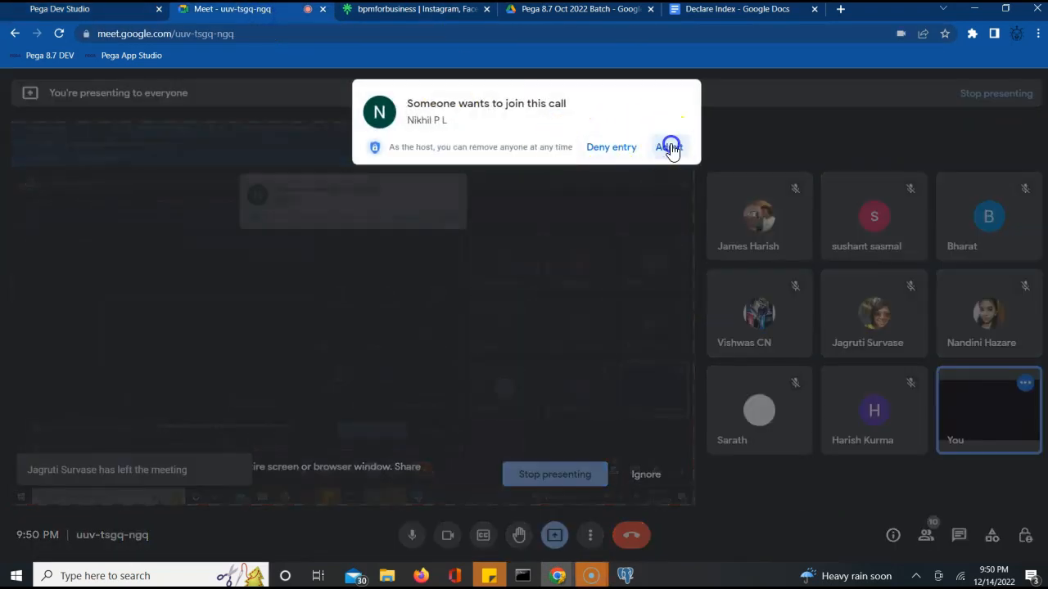
{"action": "left_click", "coordinate": [671, 145]}
Switch back to pgAdmin, complete the second query as "select * from data.pr_other;" and execute it
{"action": "key", "text": "alt+Tab"}
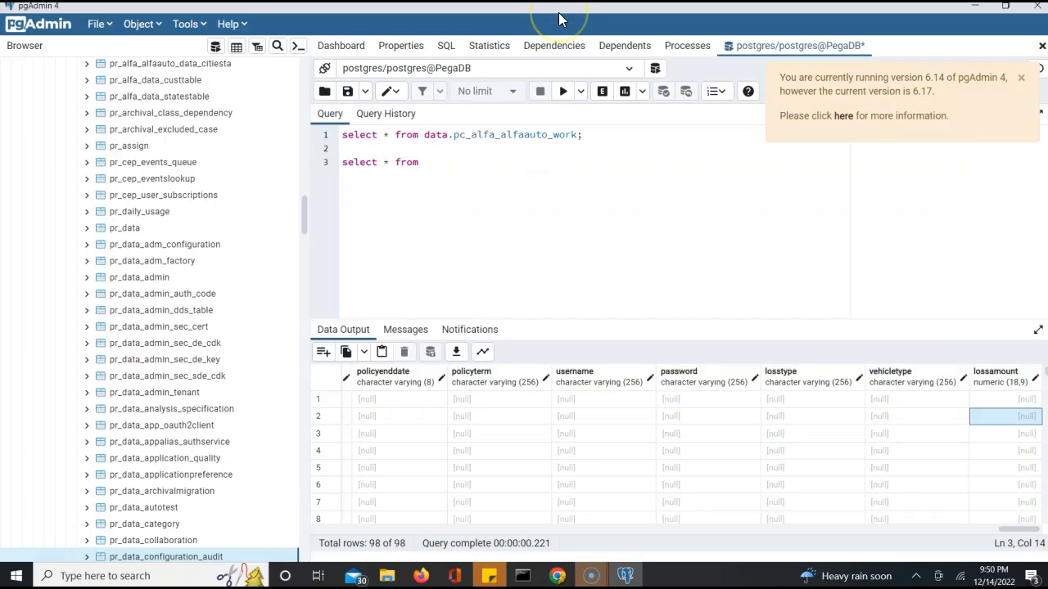
{"action": "type", "text": "da"}
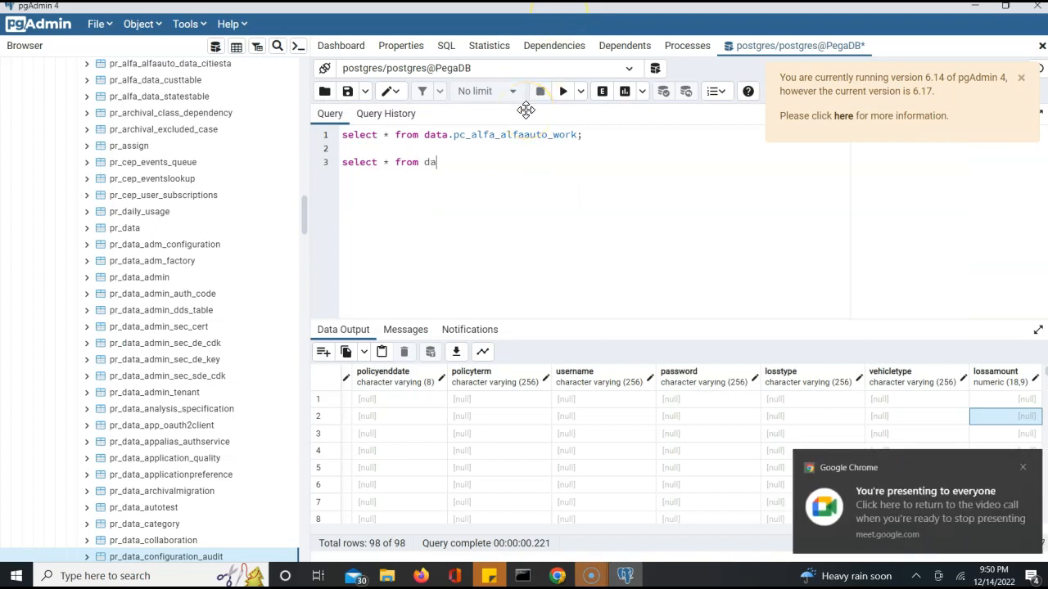
{"action": "type", "text": "ta.pr"}
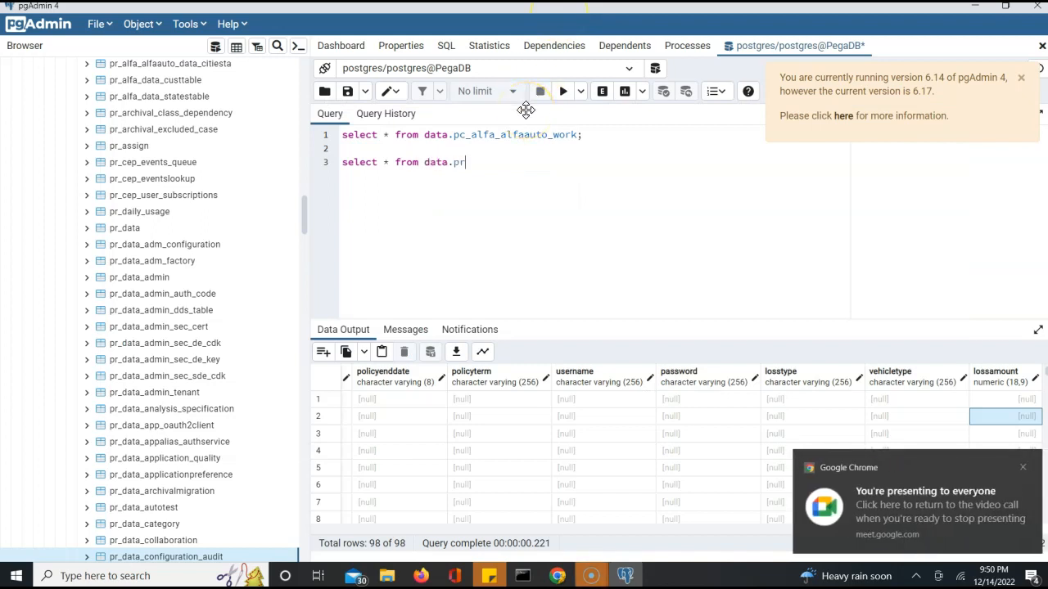
{"action": "type", "text": "_other;"}
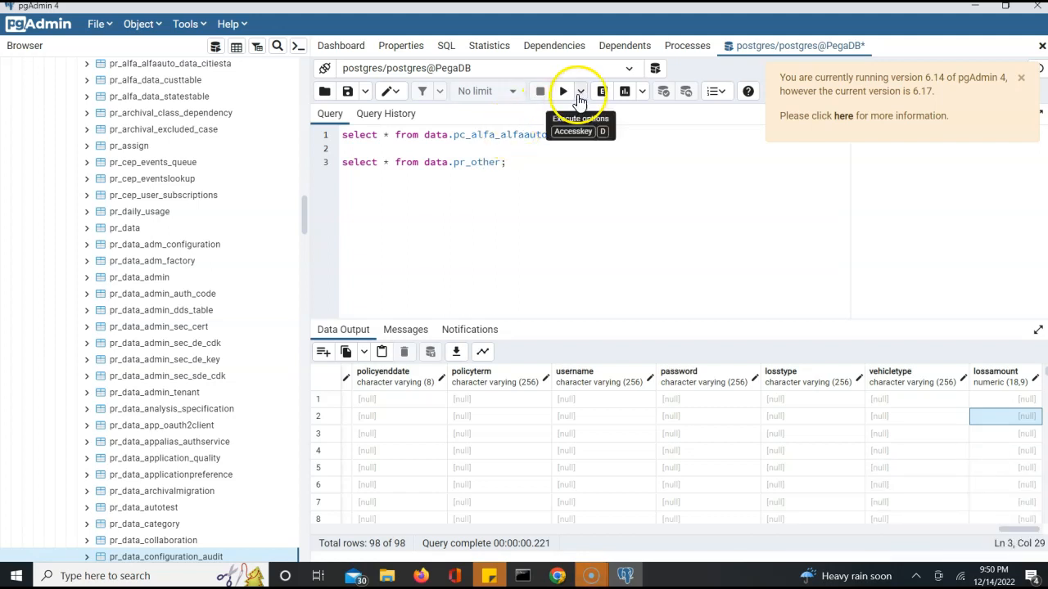
{"action": "left_click", "coordinate": [565, 96]}
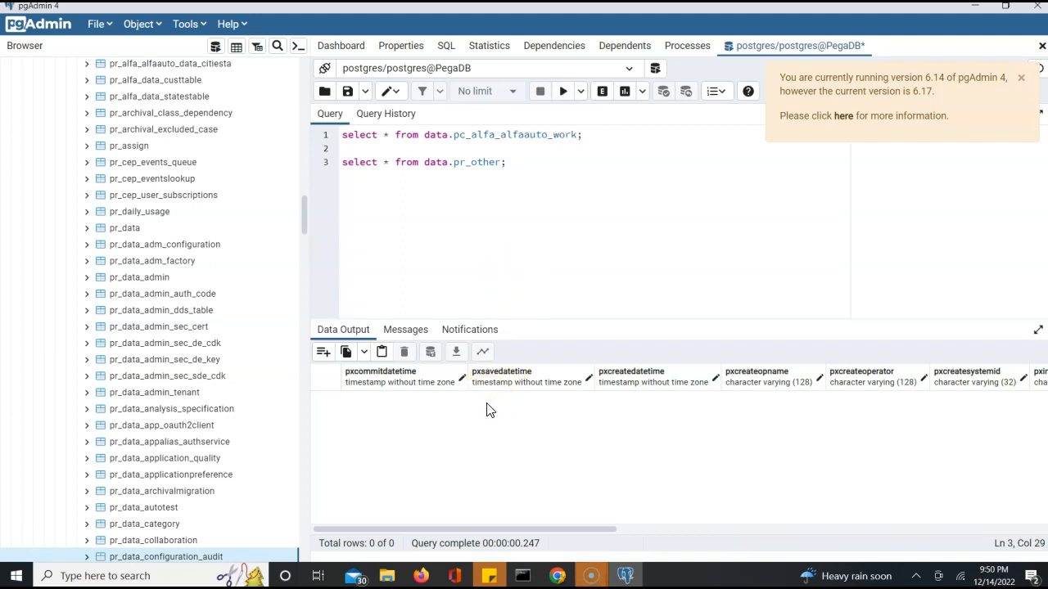
Examine the column headers of the pr_other result as far as pzpvstream and point out the query line that produced them
{"action": "left_click", "coordinate": [636, 529]}
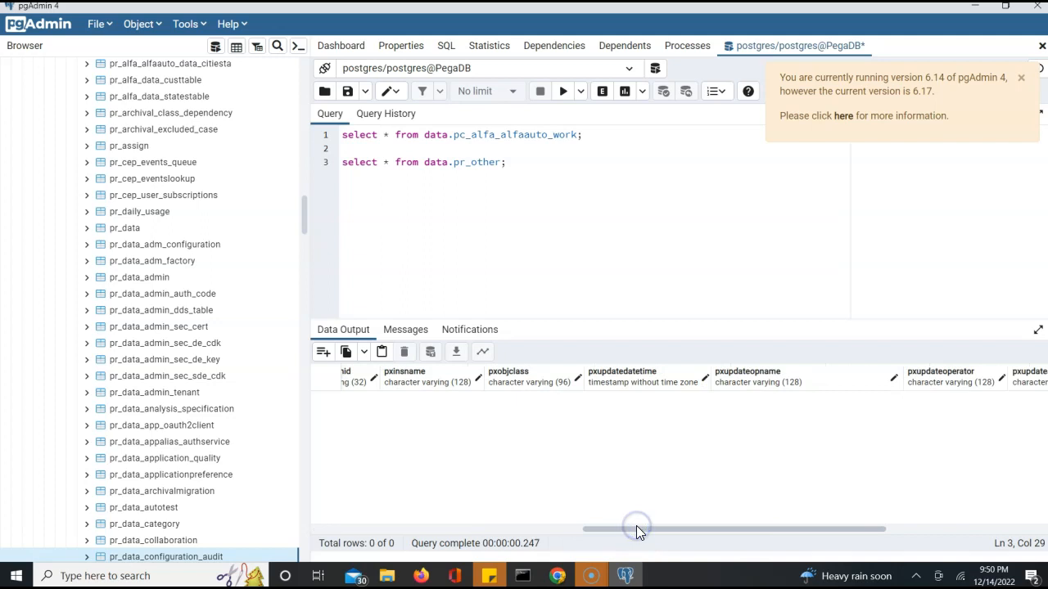
{"action": "left_click", "coordinate": [912, 529]}
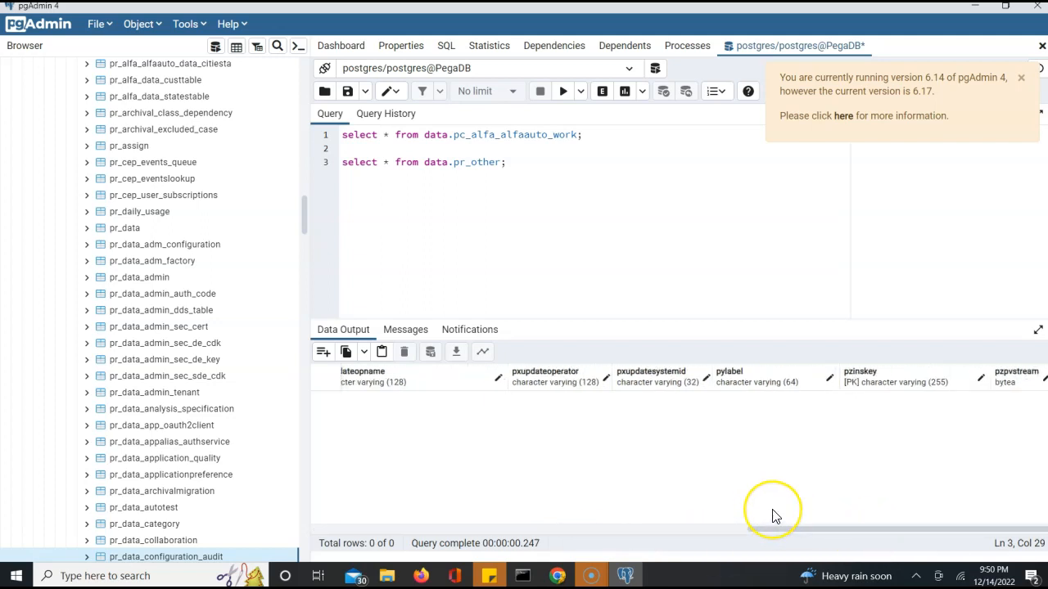
{"action": "left_click", "coordinate": [435, 164]}
{"action": "triple_click", "coordinate": [435, 164]}
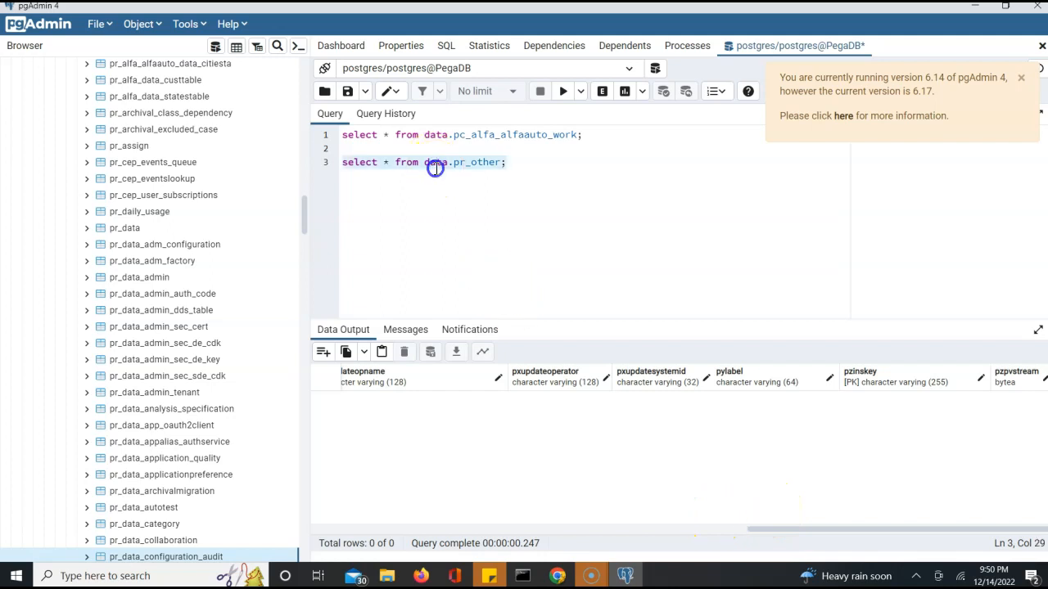
{"action": "left_click", "coordinate": [506, 265]}
{"action": "left_click", "coordinate": [517, 236]}
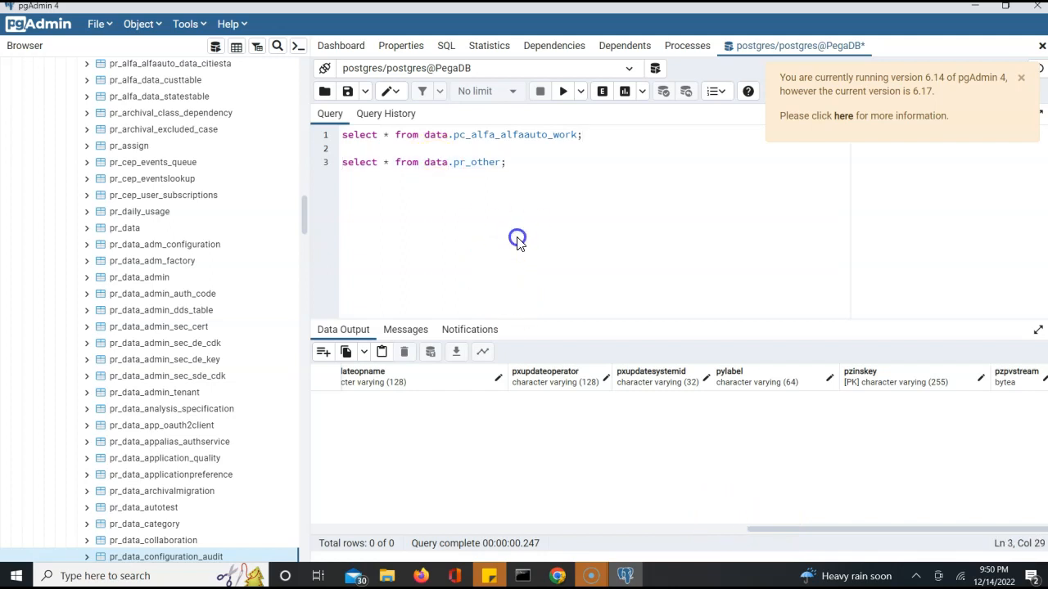
Switch to Pega Dev Studio and expand the CommVehList property to examine its embedded vehicle properties
{"action": "key", "text": "alt+Tab"}
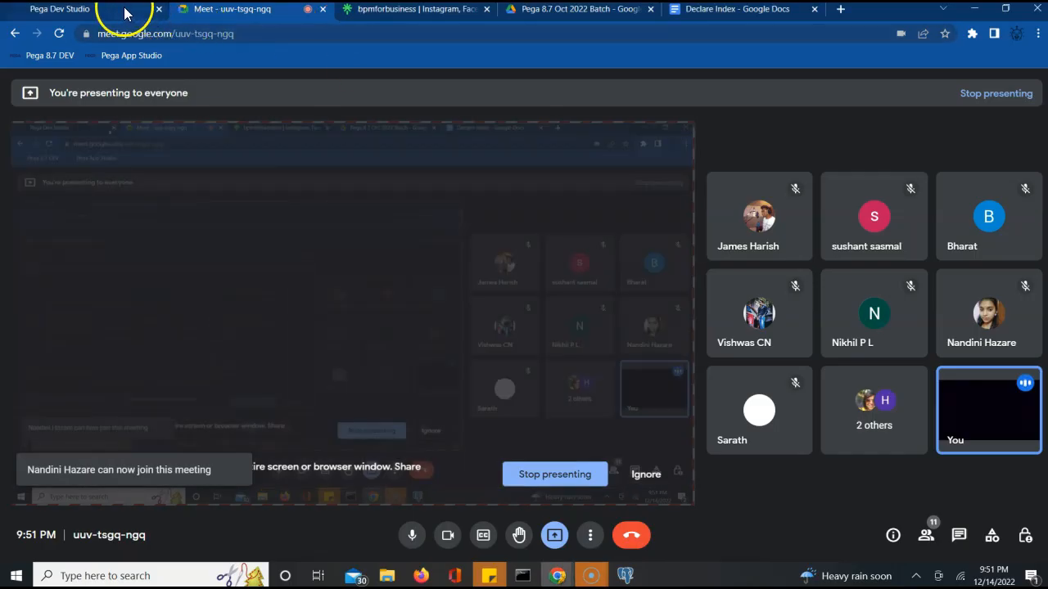
{"action": "left_click", "coordinate": [117, 12]}
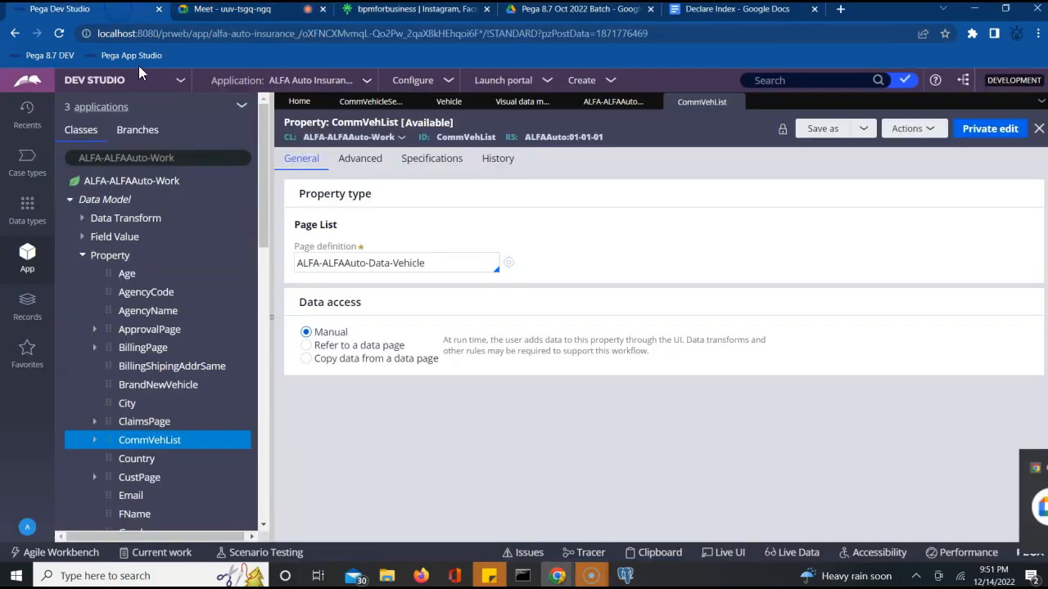
{"action": "left_click", "coordinate": [92, 443]}
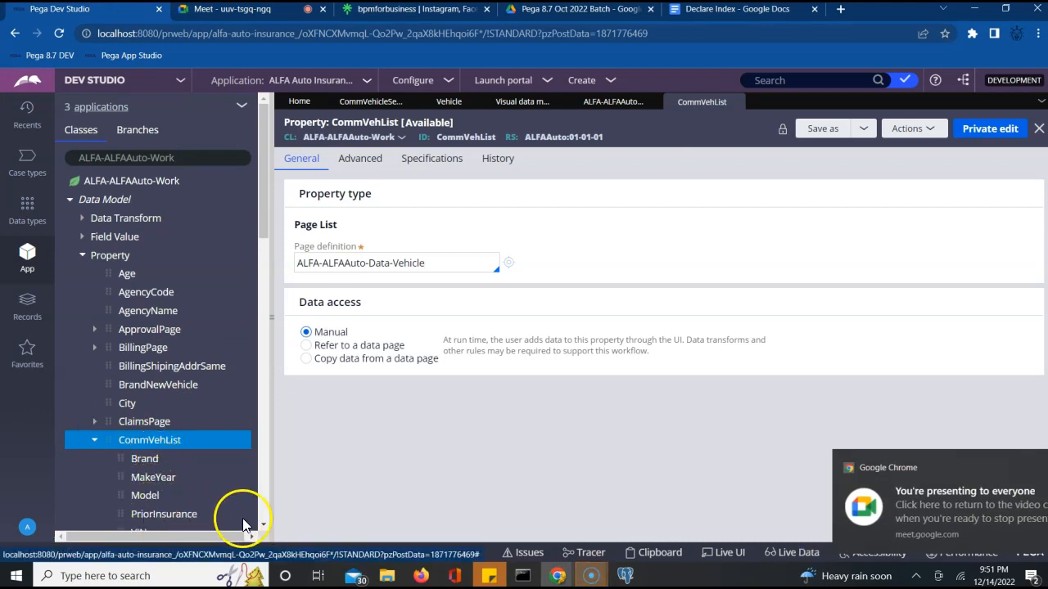
{"action": "scroll", "coordinate": [266, 524], "scroll_direction": "down", "scroll_amount": 1}
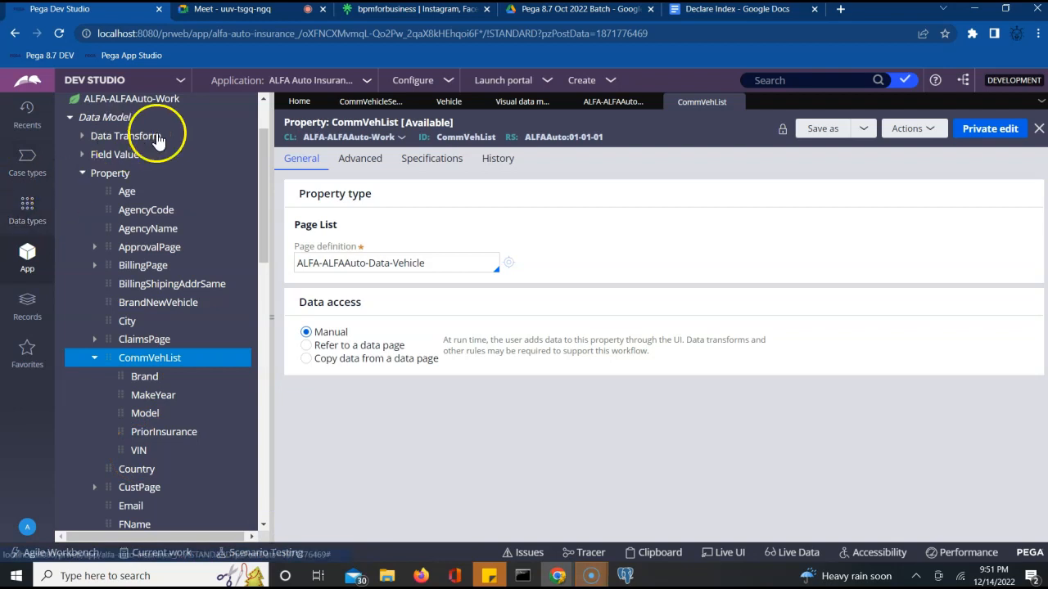
List the instances of the ALFA-ALFAAuto-Work class, open case A20221214-2 and review its detail fields
{"action": "left_click", "coordinate": [139, 100]}
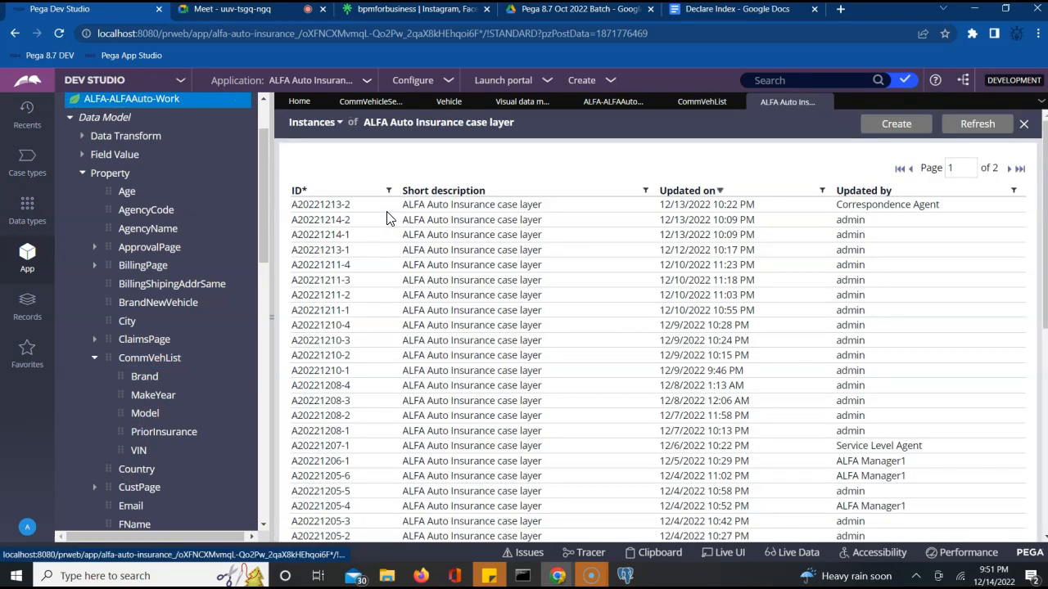
{"action": "left_click", "coordinate": [333, 221]}
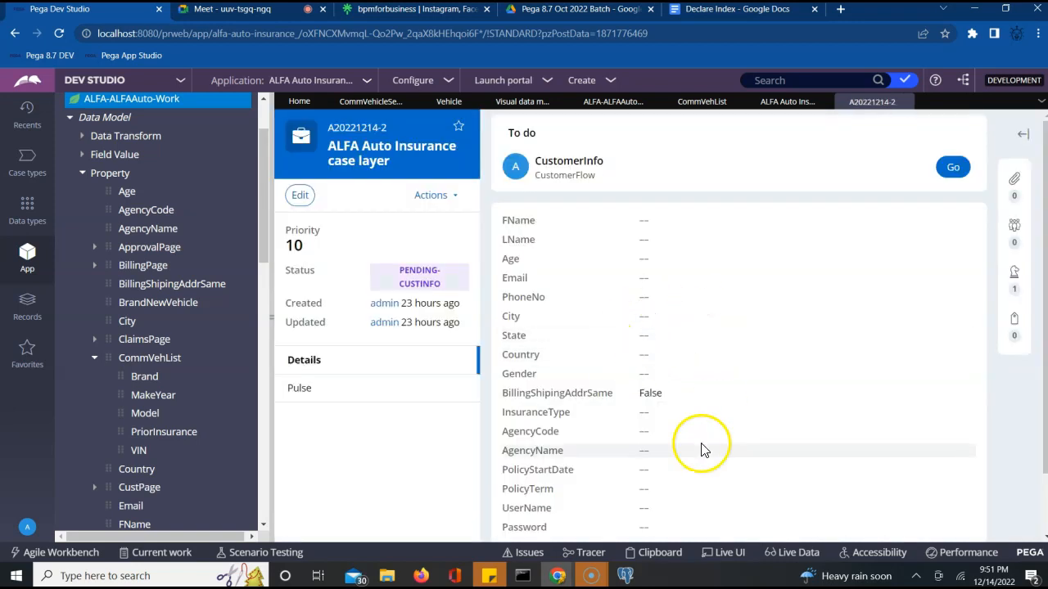
{"action": "left_click", "coordinate": [823, 211]}
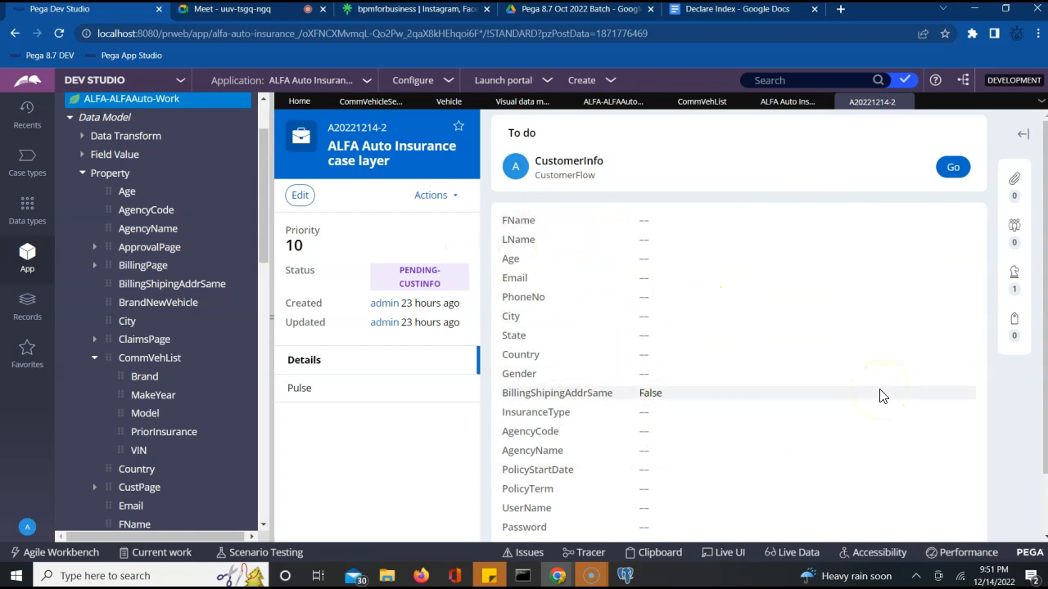
{"action": "scroll", "coordinate": [1027, 454], "scroll_direction": "down", "scroll_amount": 1}
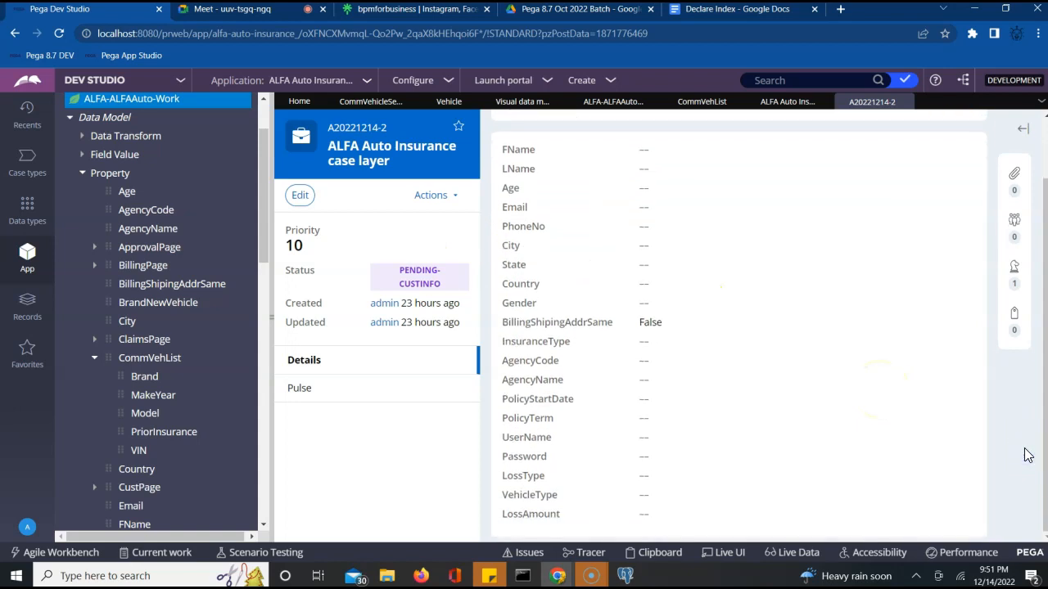
{"action": "scroll", "coordinate": [1026, 455], "scroll_direction": "up", "scroll_amount": 1}
Start the CustomerInfo assignment, submit the customer details unfilled, and submit the transaction form with insurance type Commercial Vehicle
{"action": "left_click", "coordinate": [963, 178]}
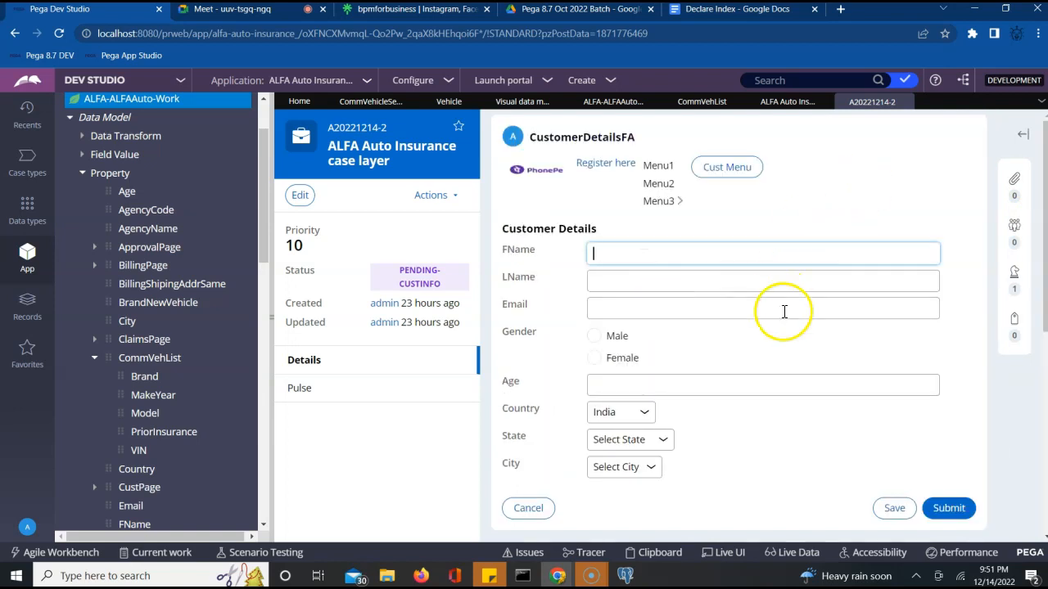
{"action": "left_click", "coordinate": [948, 510]}
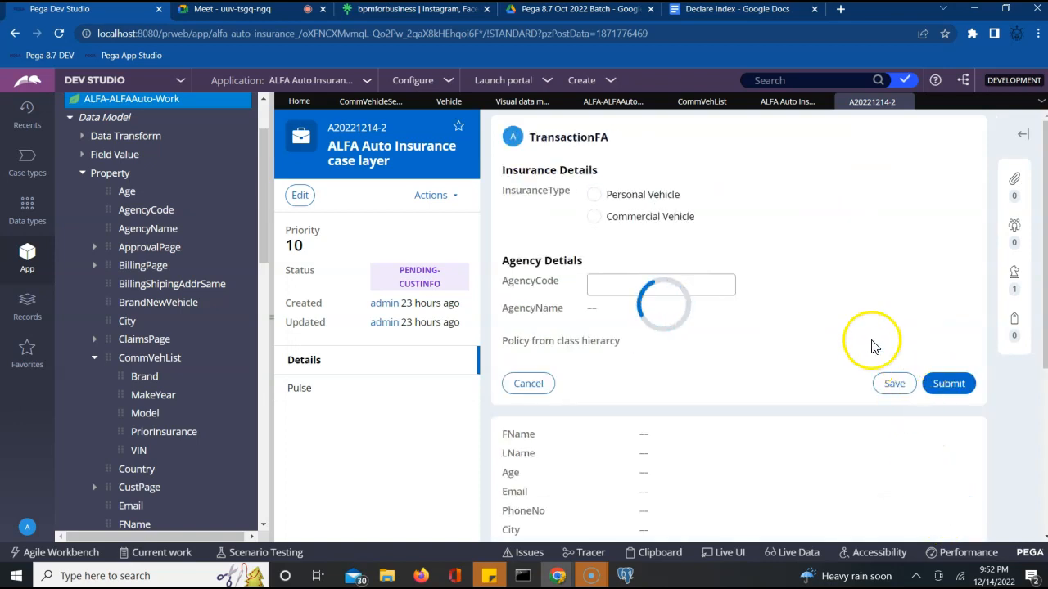
{"action": "left_click", "coordinate": [593, 218]}
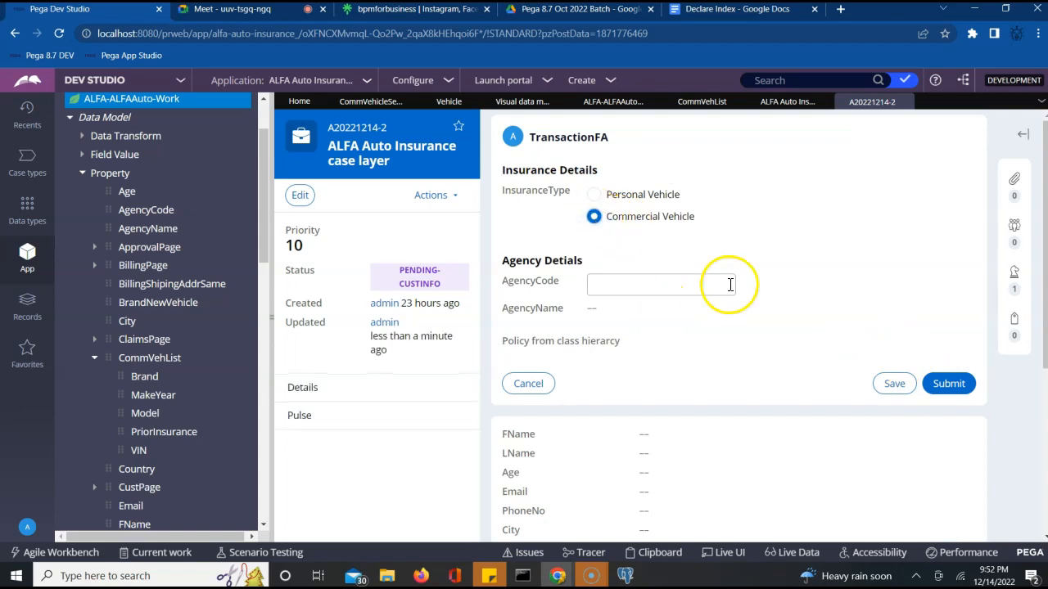
{"action": "left_click", "coordinate": [950, 385]}
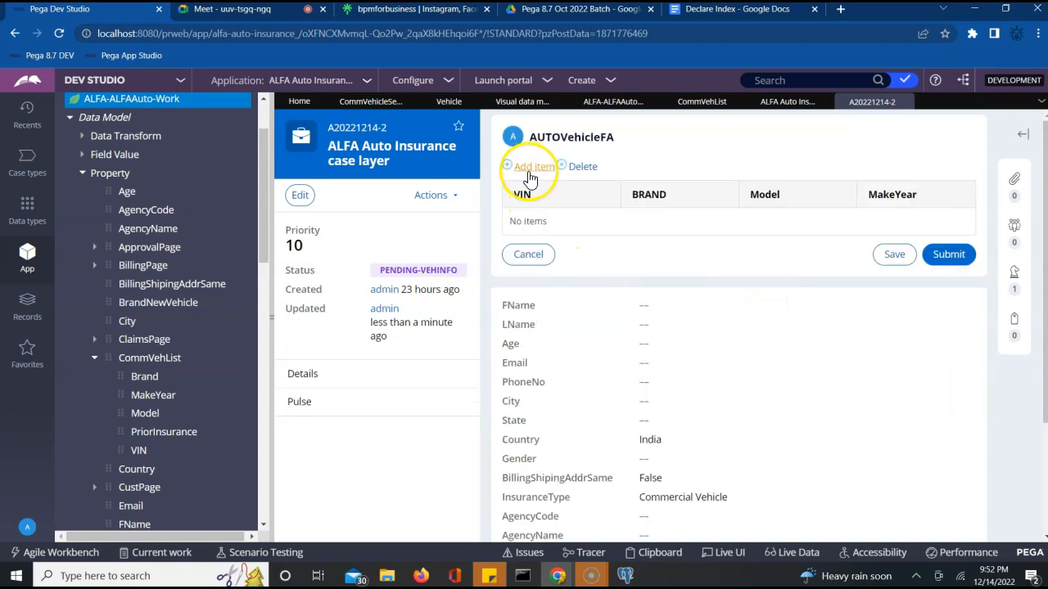
Add a vehicle row with VIN 12345, brand Merc, model BEnz and make year 2022
{"action": "left_click", "coordinate": [528, 177]}
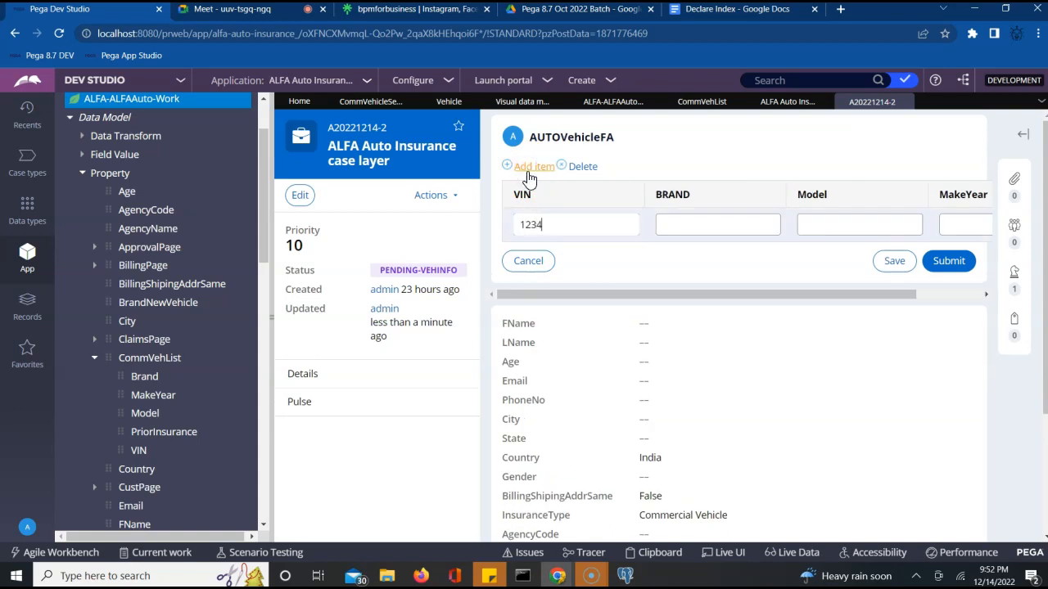
{"action": "key", "text": "Tab"}
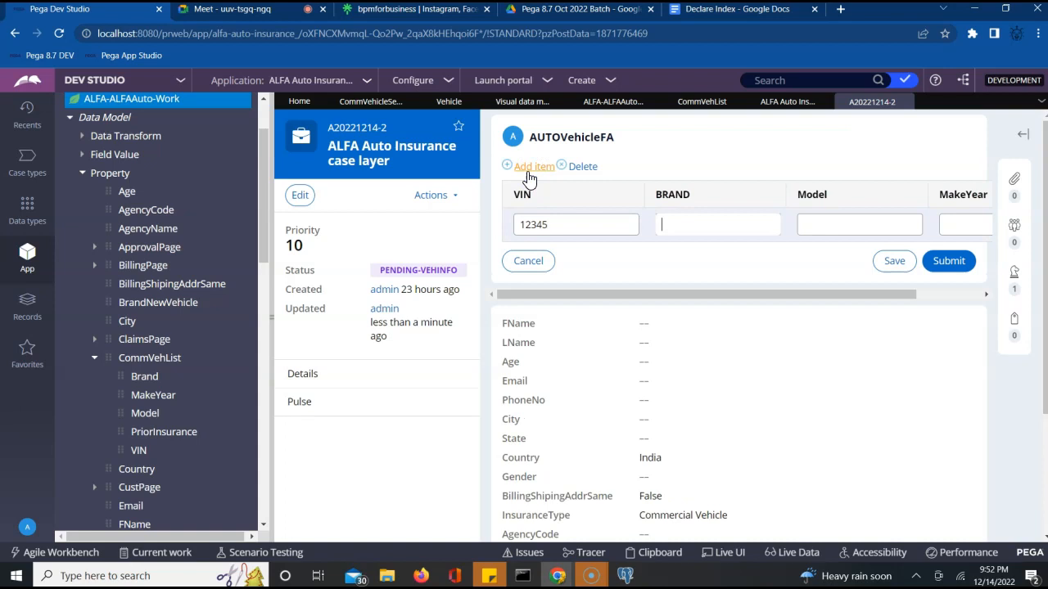
{"action": "type", "text": "Merc"}
{"action": "key", "text": "Tab"}
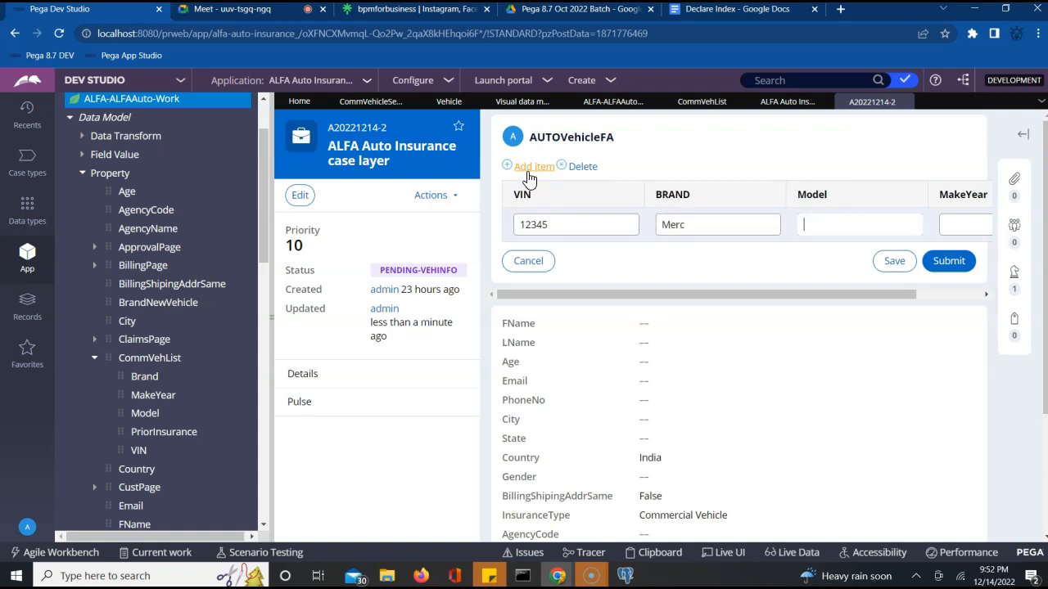
{"action": "type", "text": "BEnz"}
{"action": "key", "text": "Tab"}
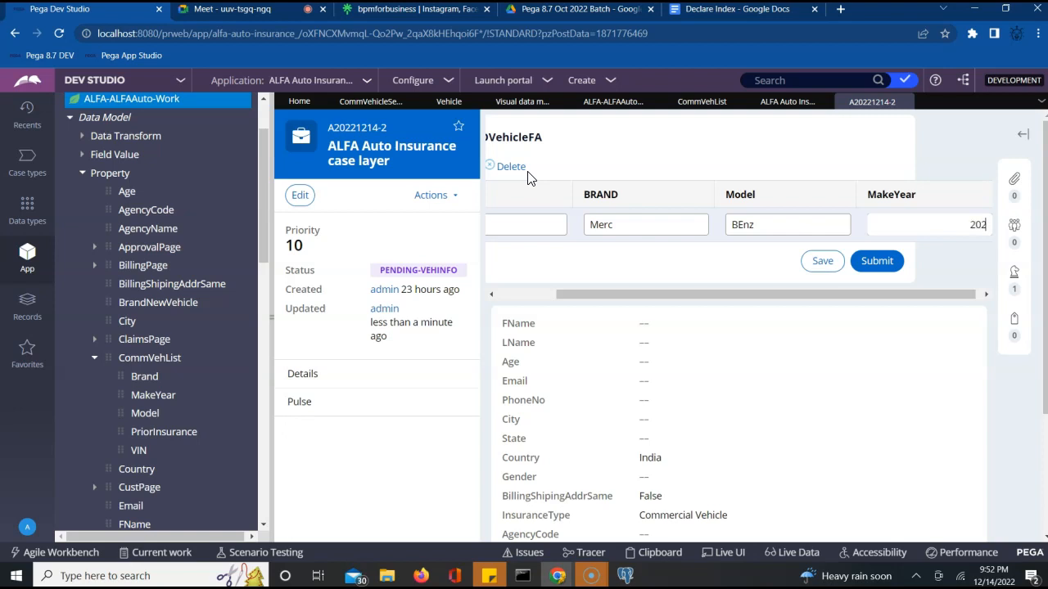
{"action": "left_click", "coordinate": [561, 271]}
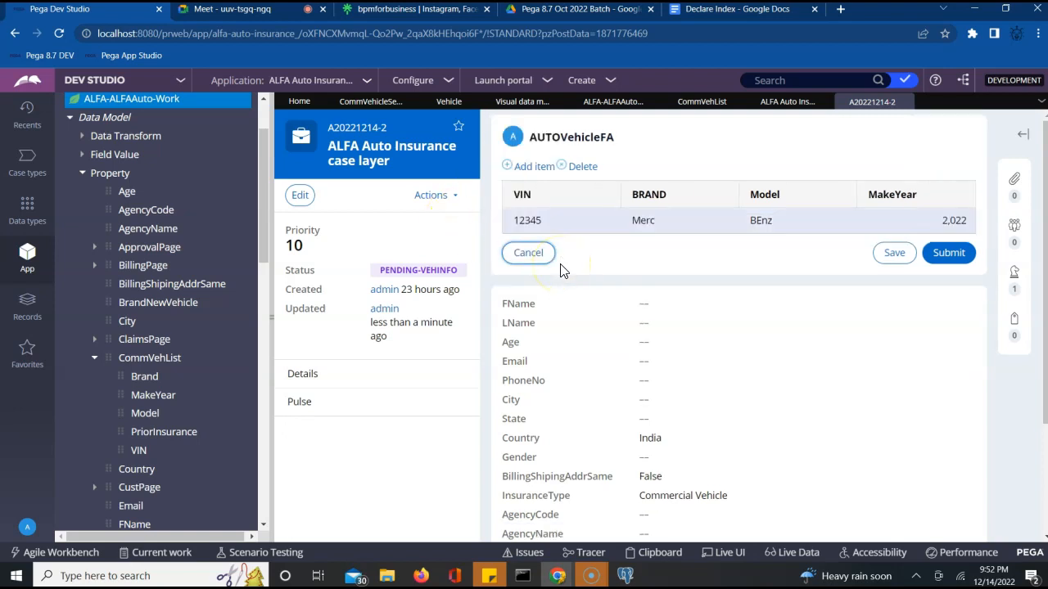
Add a second vehicle row with VIN 232434, brand MAruti, model Swift and make year 2019, and save the form
{"action": "left_click", "coordinate": [533, 169]}
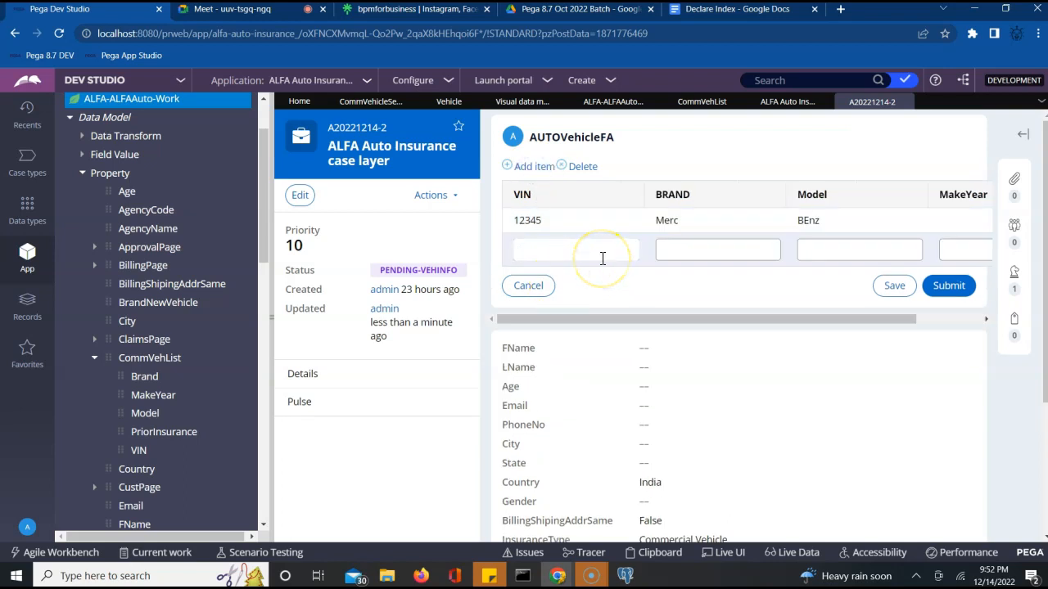
{"action": "key", "text": "Tab"}
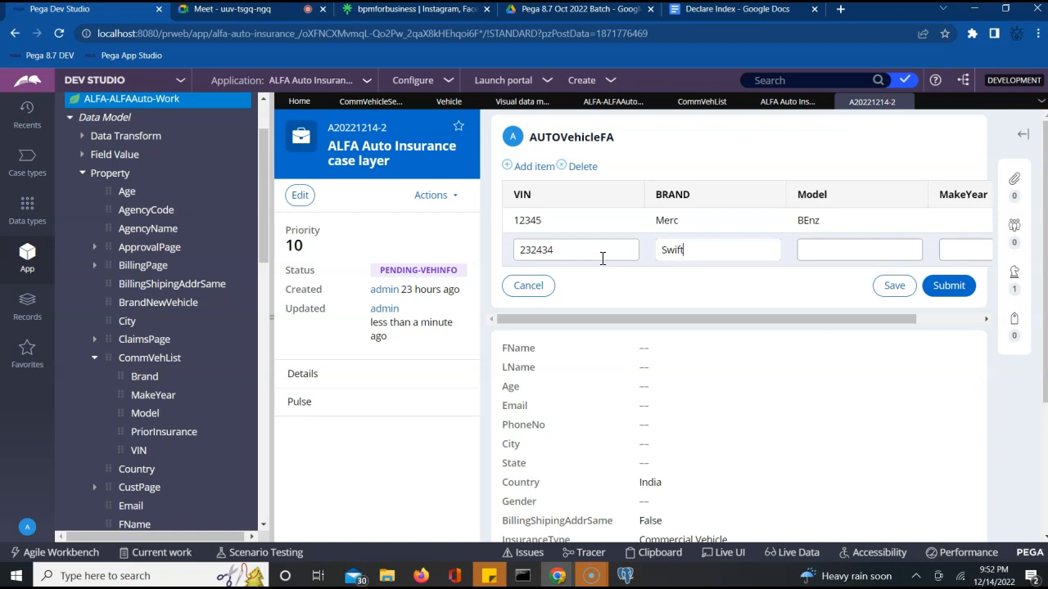
{"action": "key", "text": "Tab"}
{"action": "key", "text": "shift+Tab"}
{"action": "type", "text": "MAruti"}
{"action": "key", "text": "Tab"}
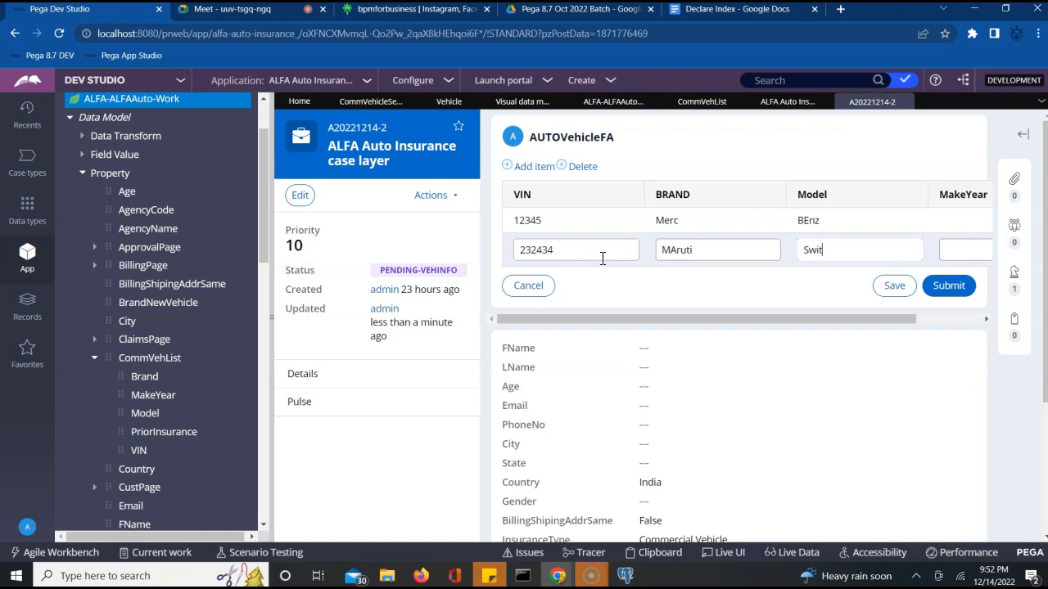
{"action": "key", "text": "Tab"}
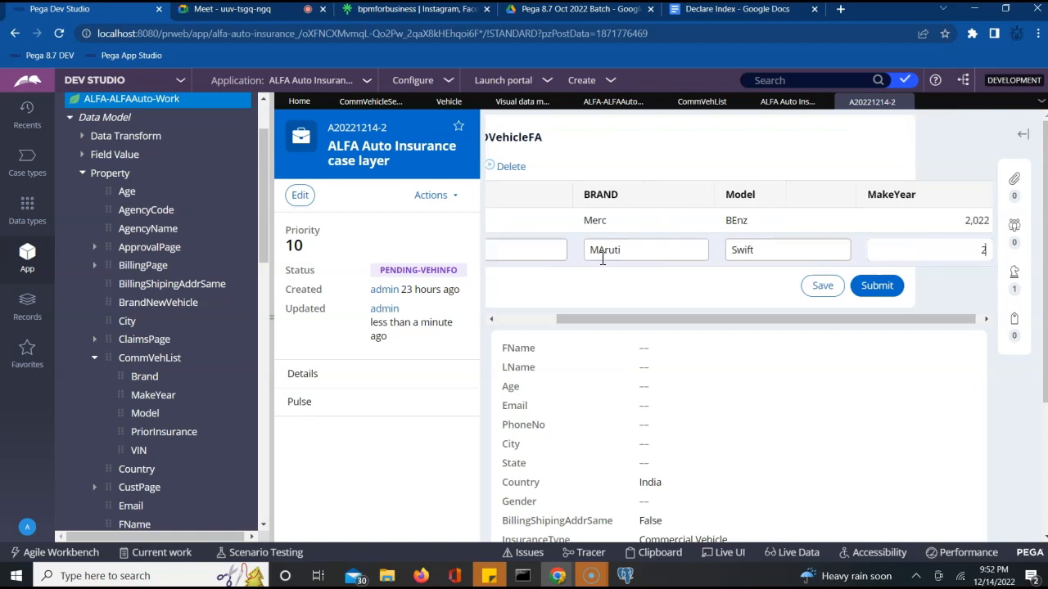
{"action": "left_click", "coordinate": [817, 286]}
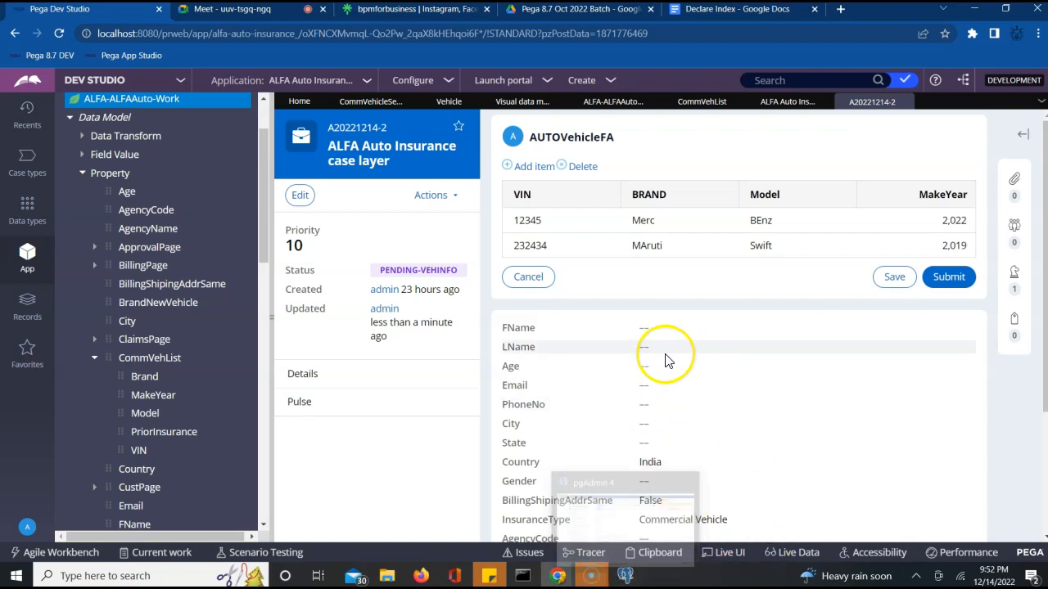
Open the clipboard for case A20221214-2 and expand pyWorkPage down to the entries of its CommVehList page list
{"action": "left_click", "coordinate": [649, 556]}
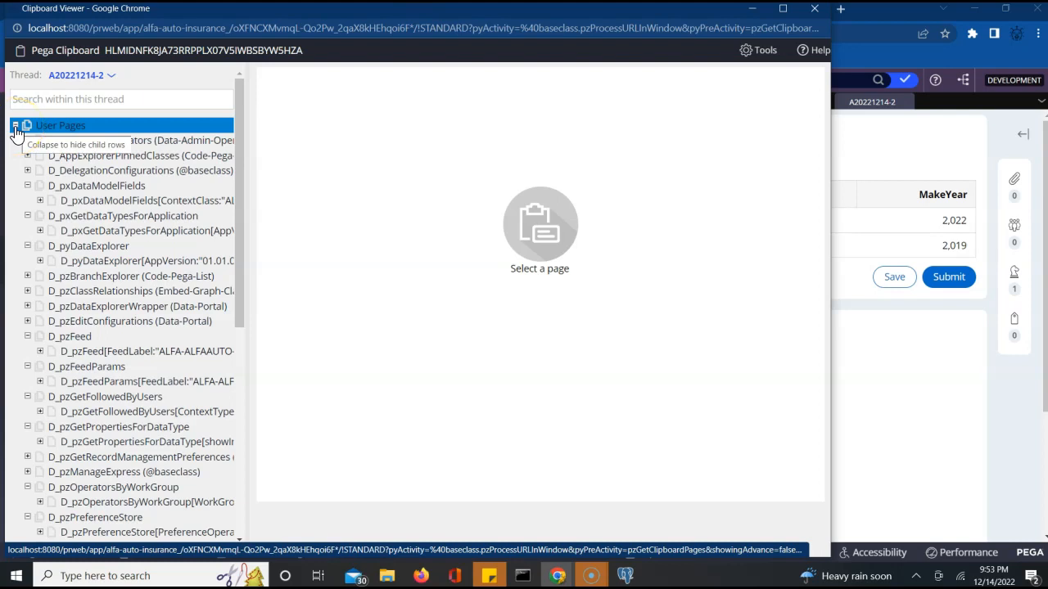
{"action": "left_click", "coordinate": [15, 126]}
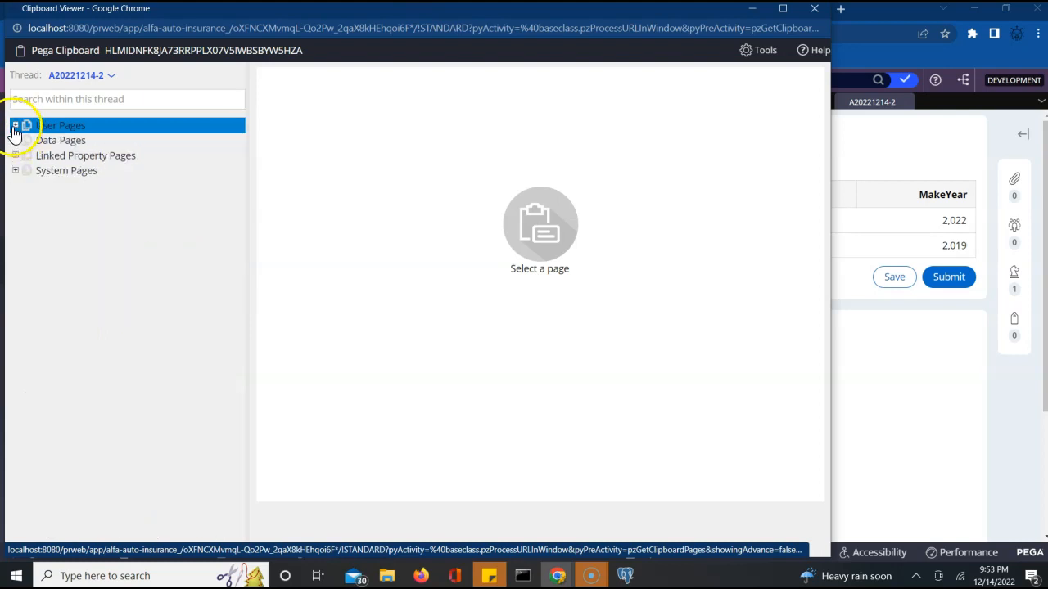
{"action": "left_click", "coordinate": [15, 126]}
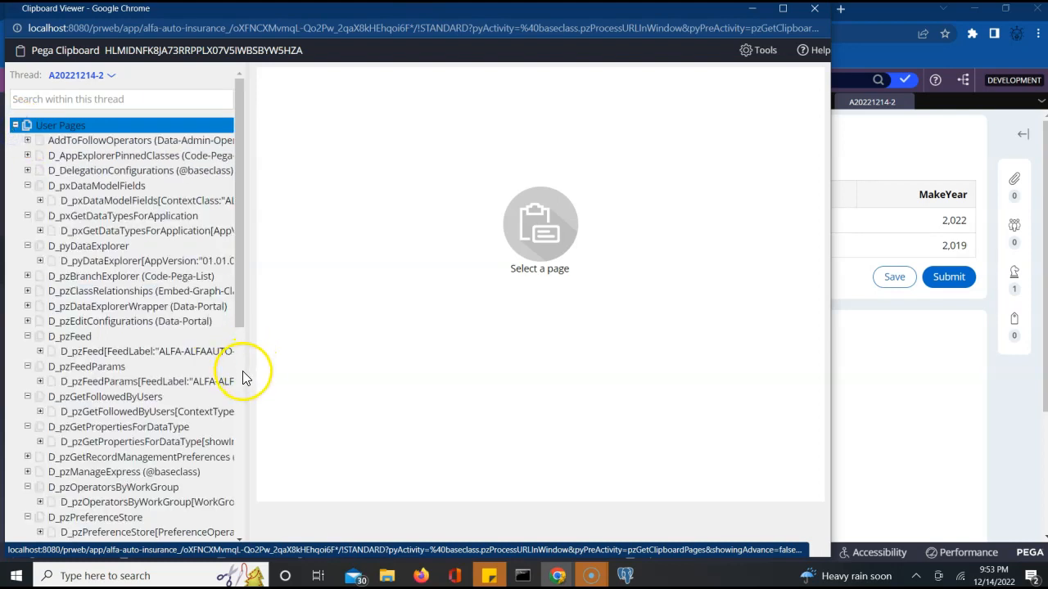
{"action": "scroll", "coordinate": [243, 373], "scroll_direction": "down", "scroll_amount": 5}
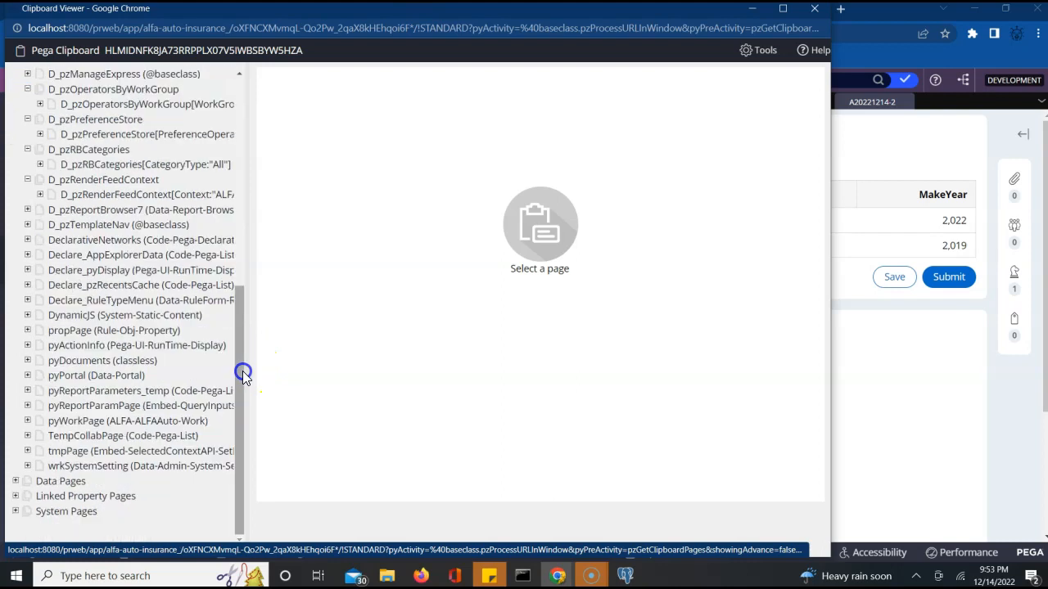
{"action": "left_click", "coordinate": [27, 421]}
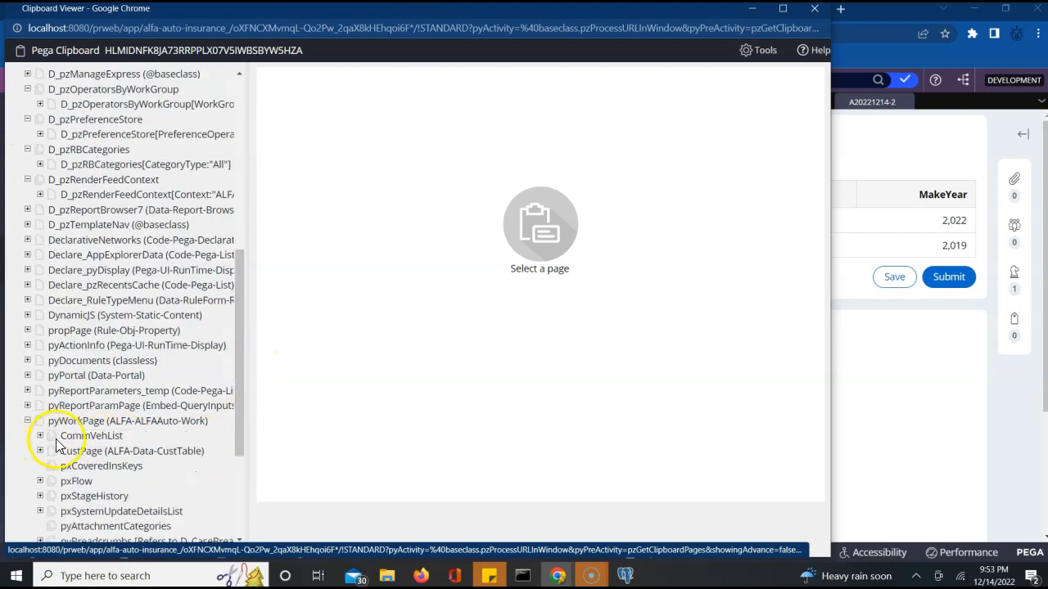
{"action": "left_click", "coordinate": [55, 438]}
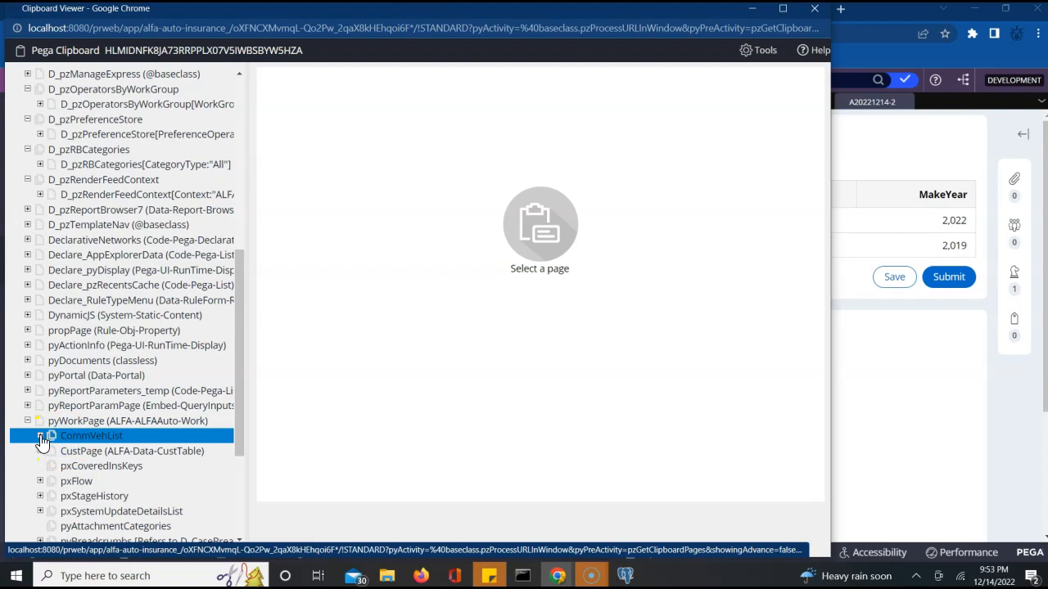
{"action": "left_click", "coordinate": [41, 439]}
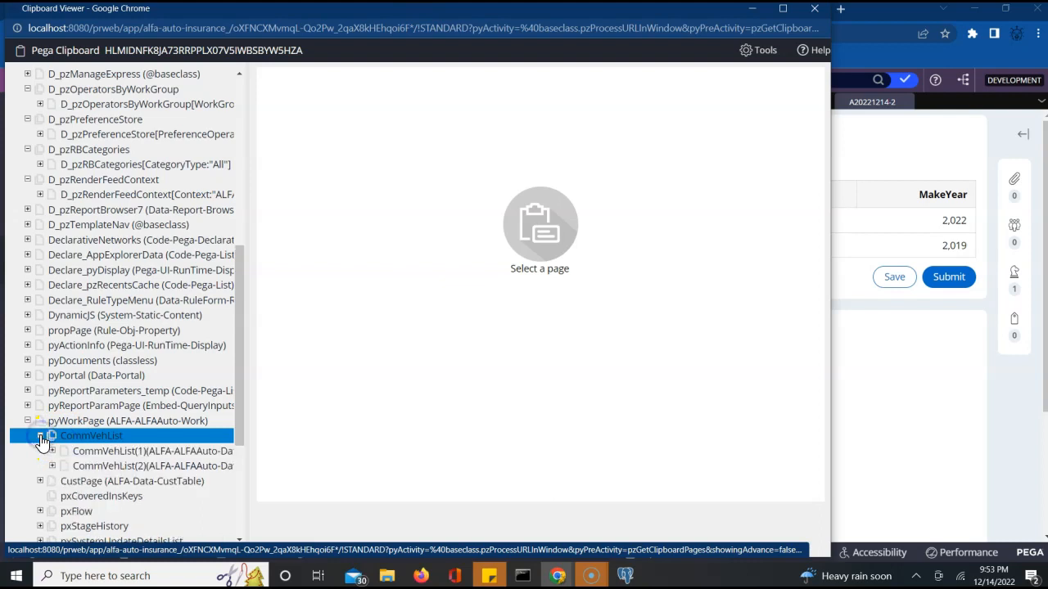
Inspect the properties of the CommVehList(1) and CommVehList(2) pages, and minimize the clipboard viewer
{"action": "left_click", "coordinate": [109, 456]}
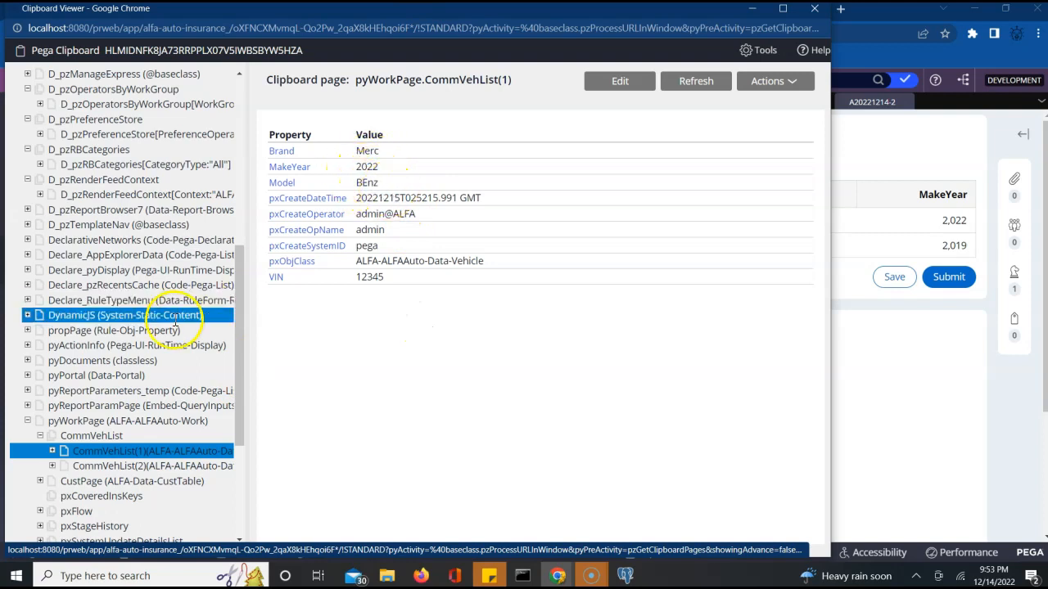
{"action": "left_click", "coordinate": [136, 466]}
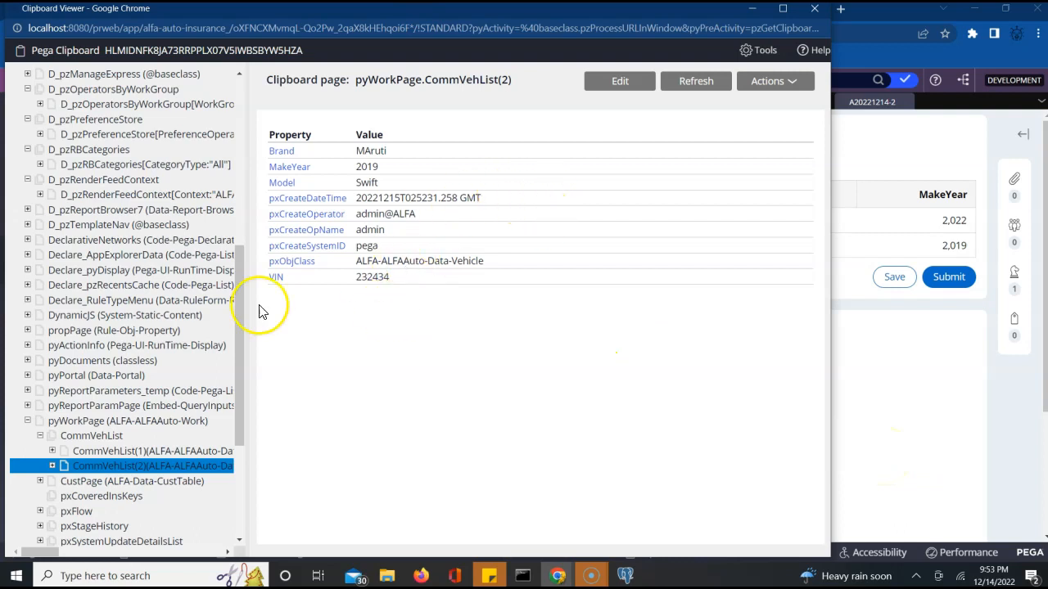
{"action": "left_click", "coordinate": [753, 13]}
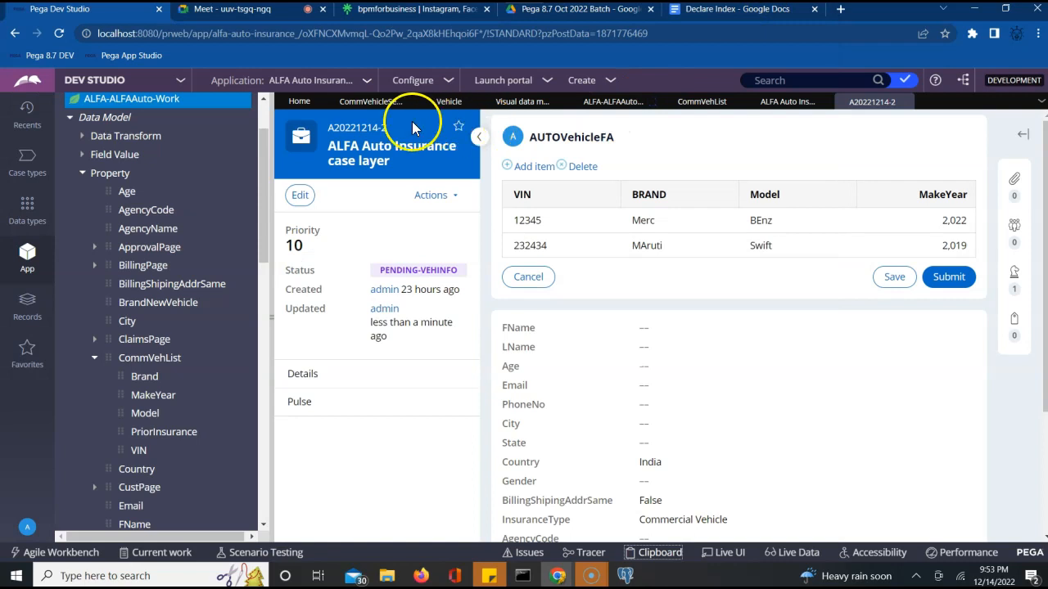
Copy the case ID, switch to pgAdmin, add the condition where pyID='A20221214-2' to the pc_alfa_alfaauto_work query, and execute the script
{"action": "left_click", "coordinate": [381, 127]}
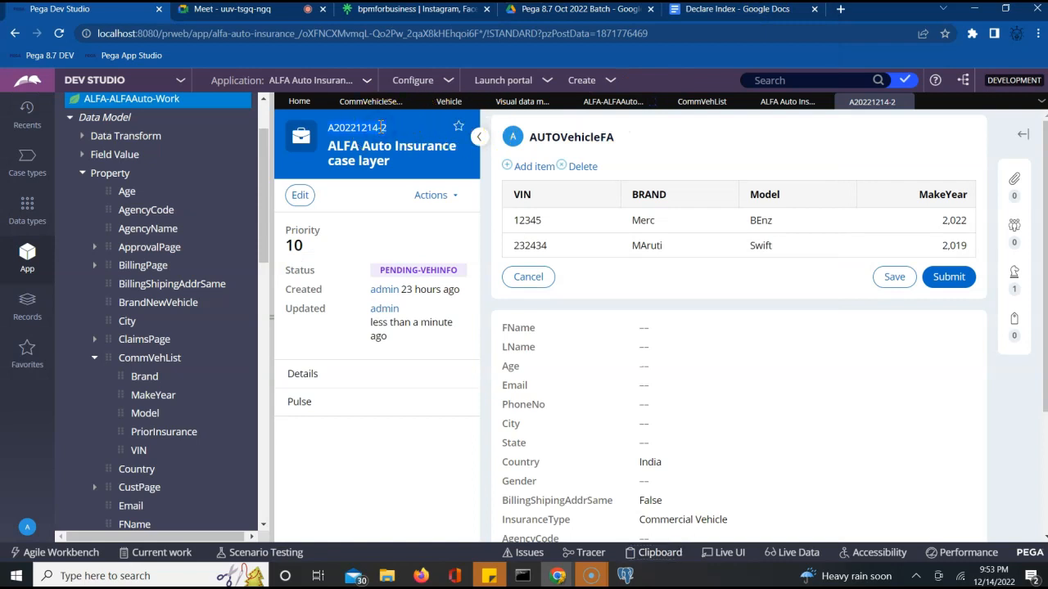
{"action": "left_click", "coordinate": [625, 577]}
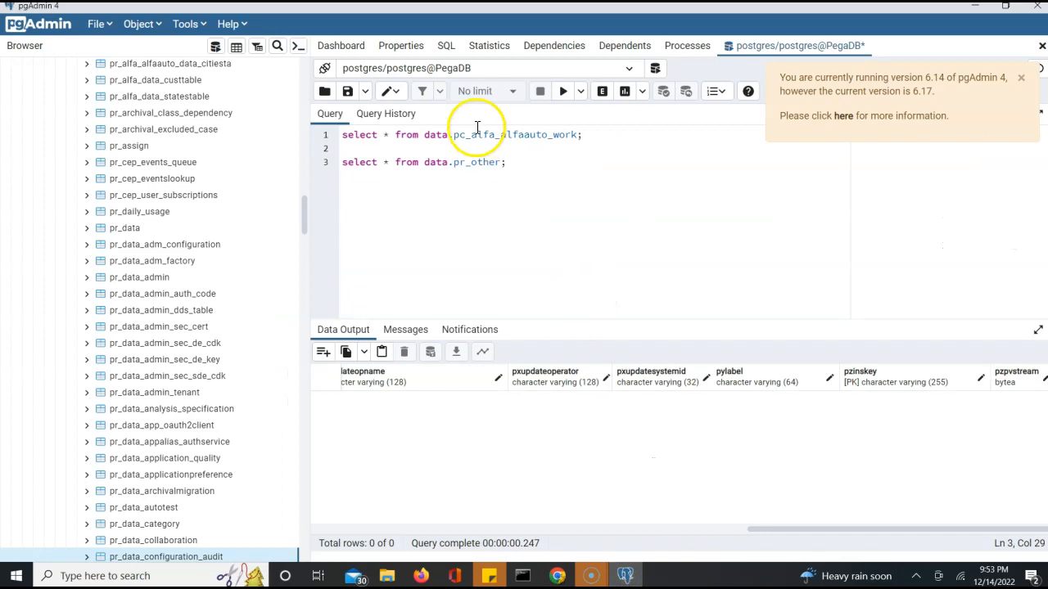
{"action": "left_click", "coordinate": [595, 137]}
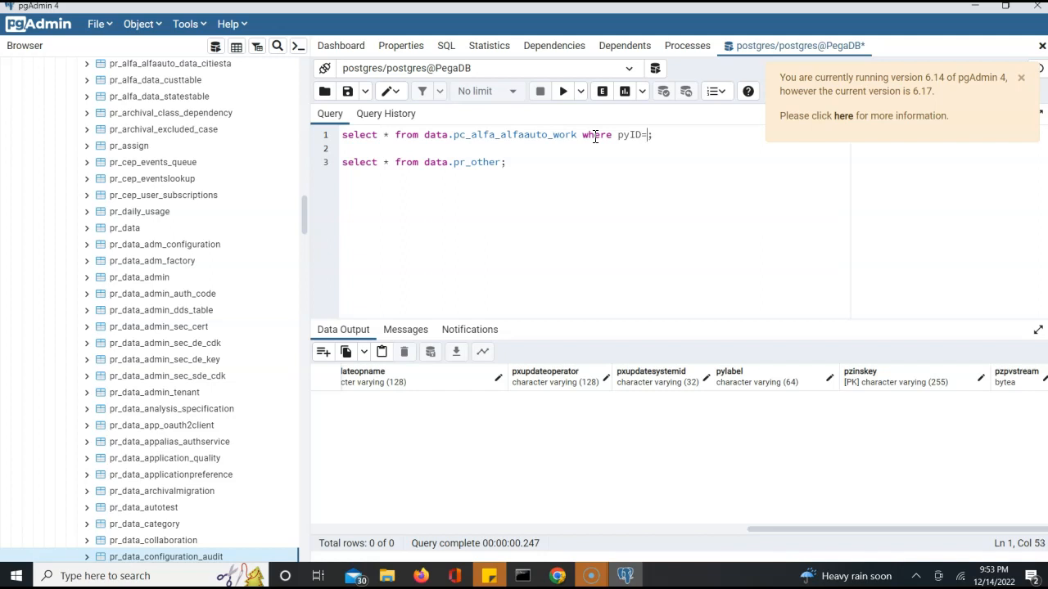
{"action": "type", "text": "A20221214-2"}
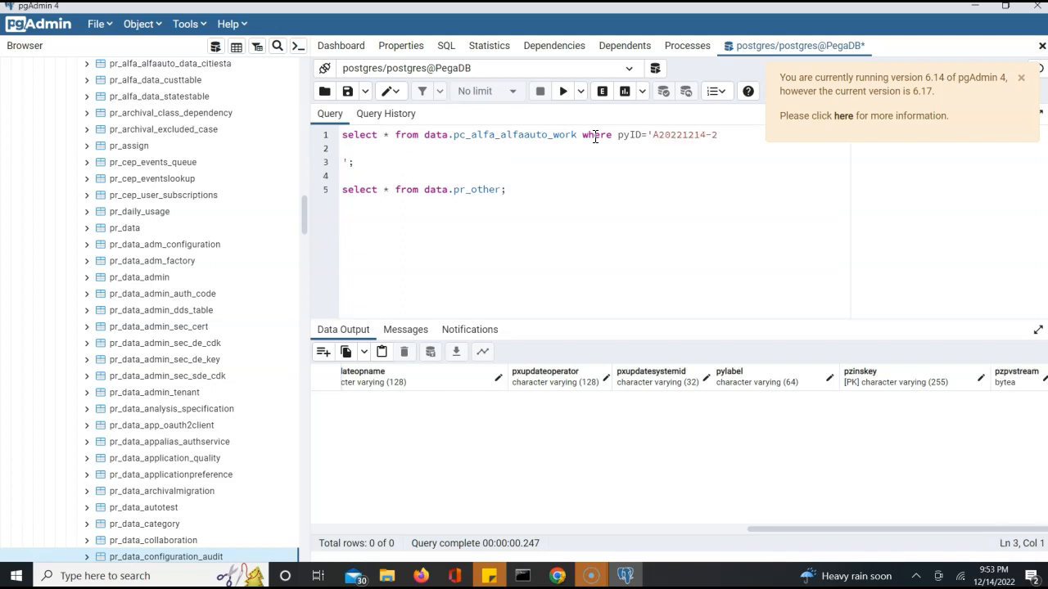
{"action": "key", "text": "BackSpace"}
{"action": "key", "text": "BackSpace"}
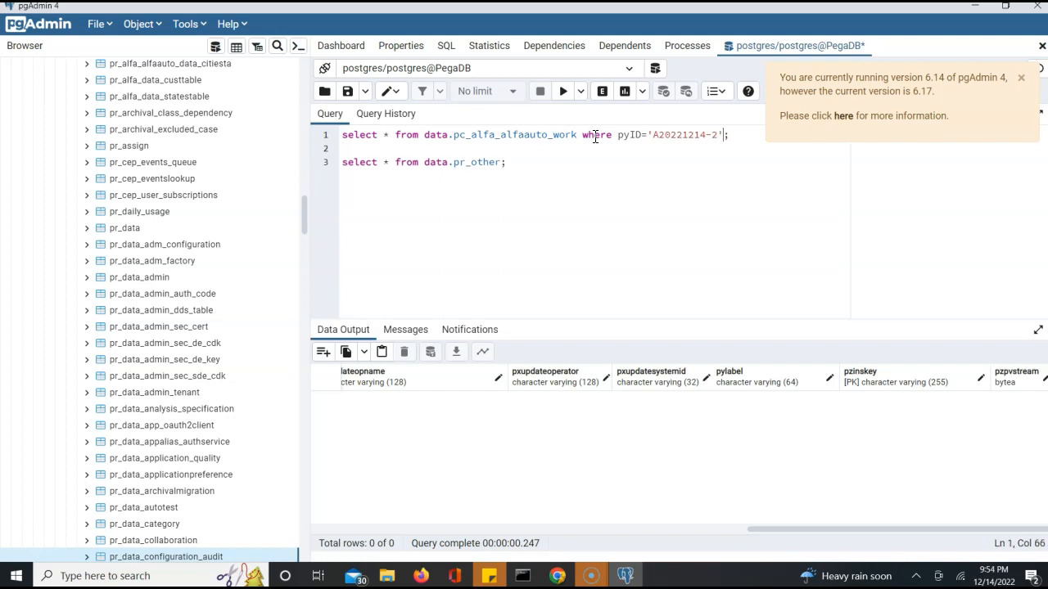
{"action": "left_click", "coordinate": [563, 91]}
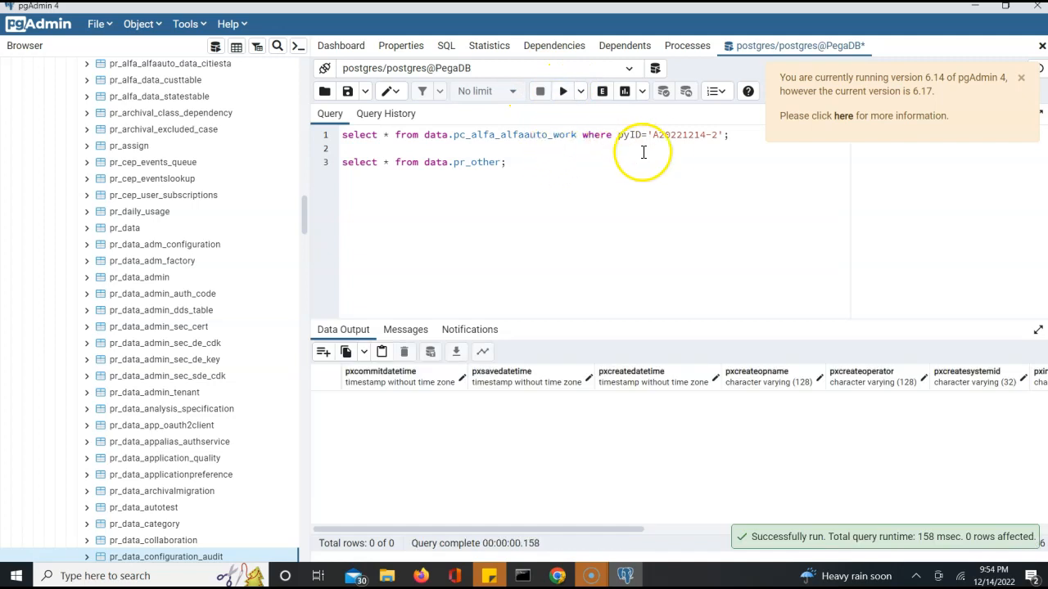
Replace the equals sign with like in the query's pyID condition and execute the script again
{"action": "left_click", "coordinate": [725, 135]}
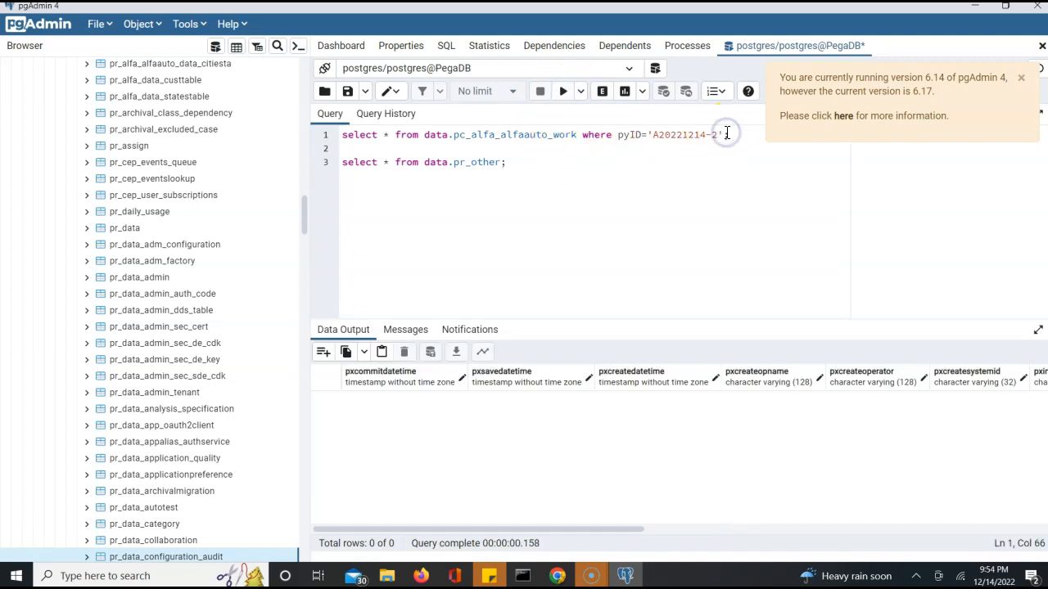
{"action": "left_click", "coordinate": [647, 134]}
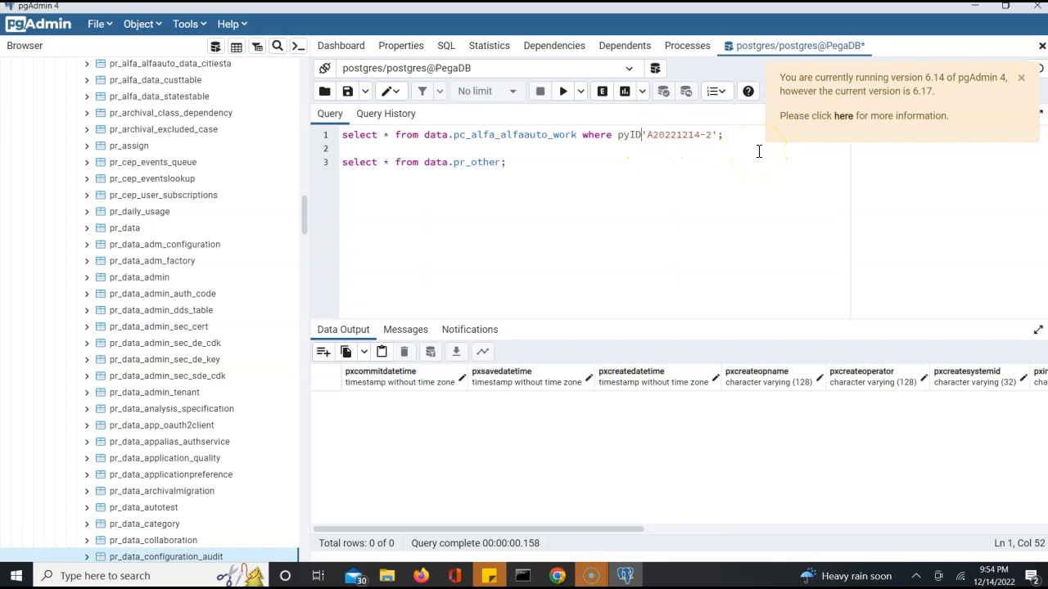
{"action": "type", "text": "like"}
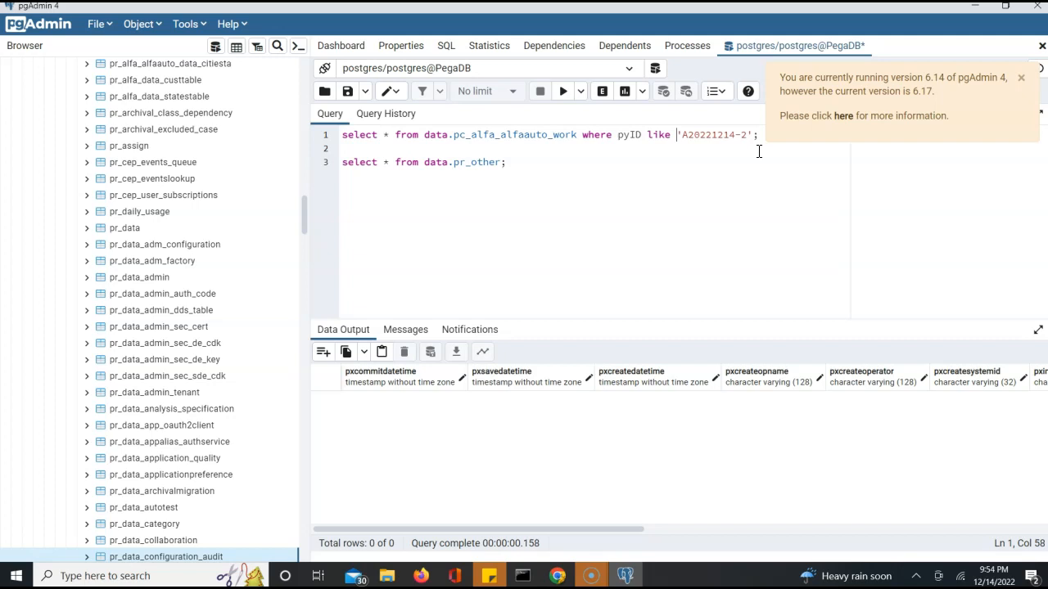
{"action": "left_click", "coordinate": [667, 137]}
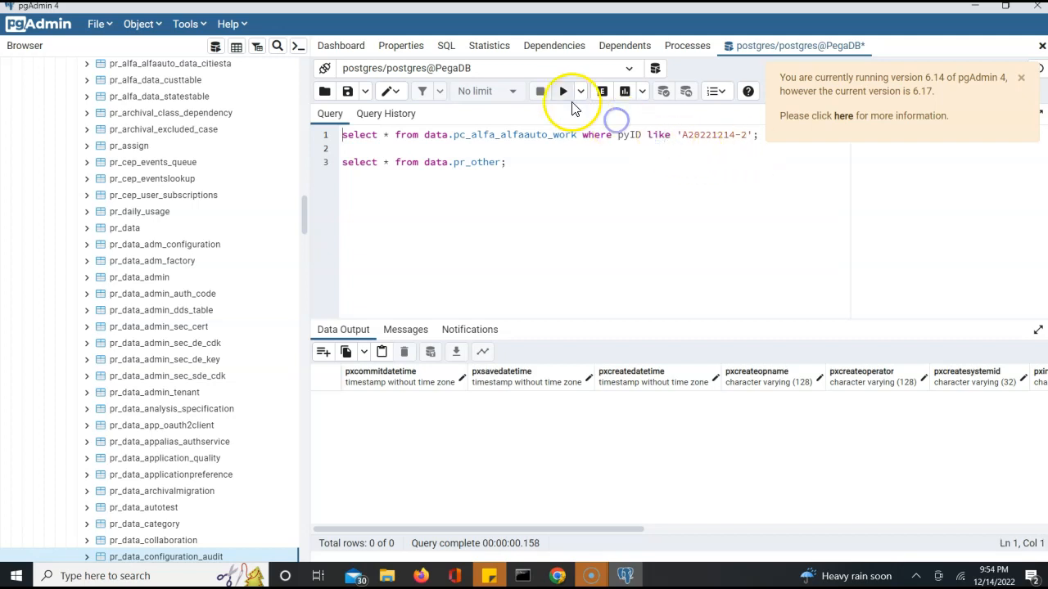
{"action": "left_click", "coordinate": [563, 93]}
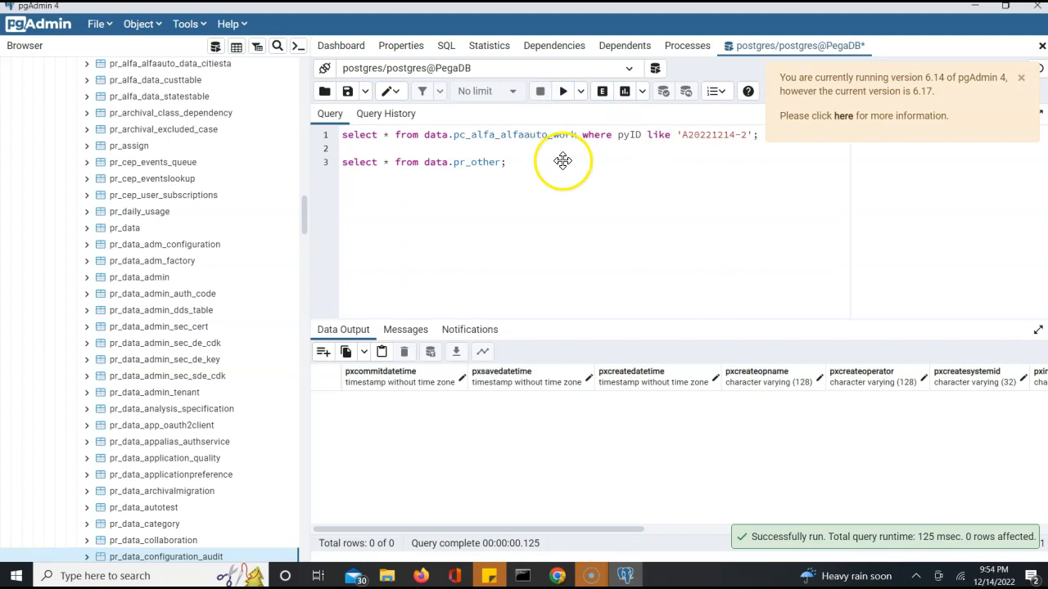
{"action": "left_click", "coordinate": [619, 449]}
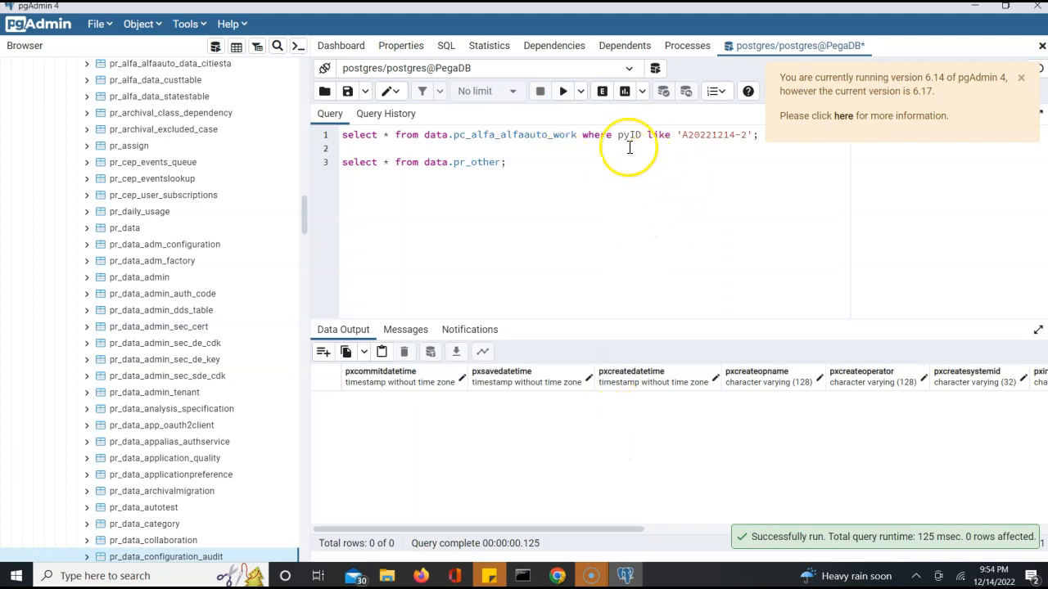
Select only the pc_alfa_alfaauto_work statement and execute it
{"action": "left_click", "coordinate": [524, 135]}
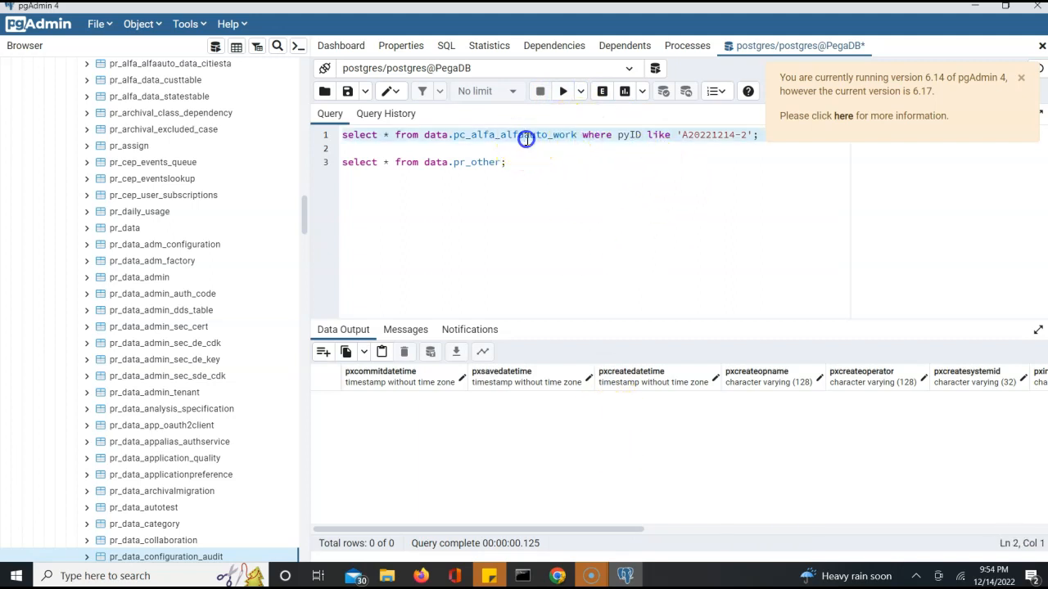
{"action": "triple_click", "coordinate": [537, 135]}
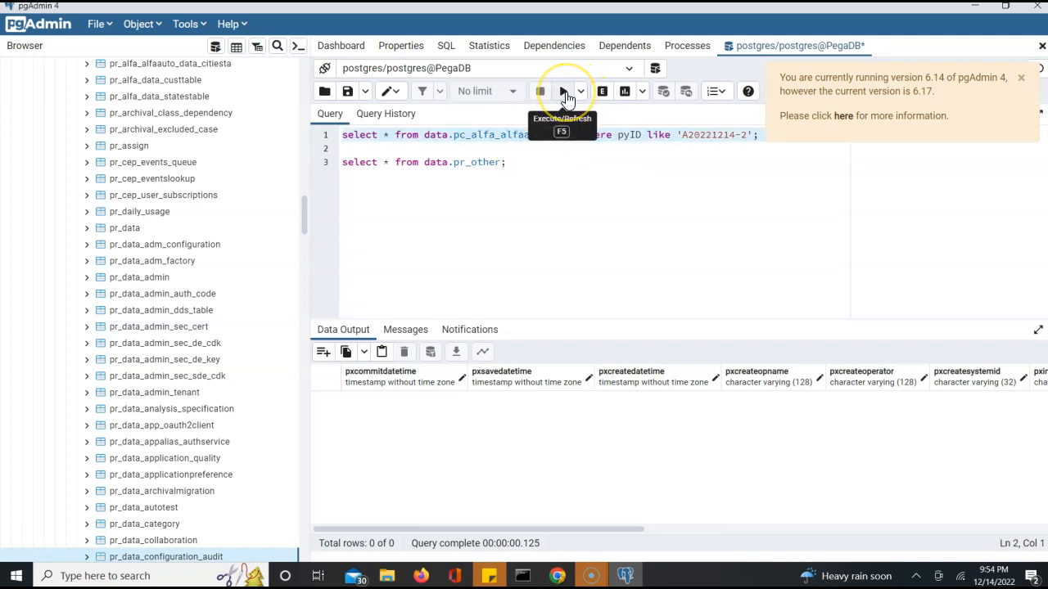
{"action": "left_click", "coordinate": [564, 91]}
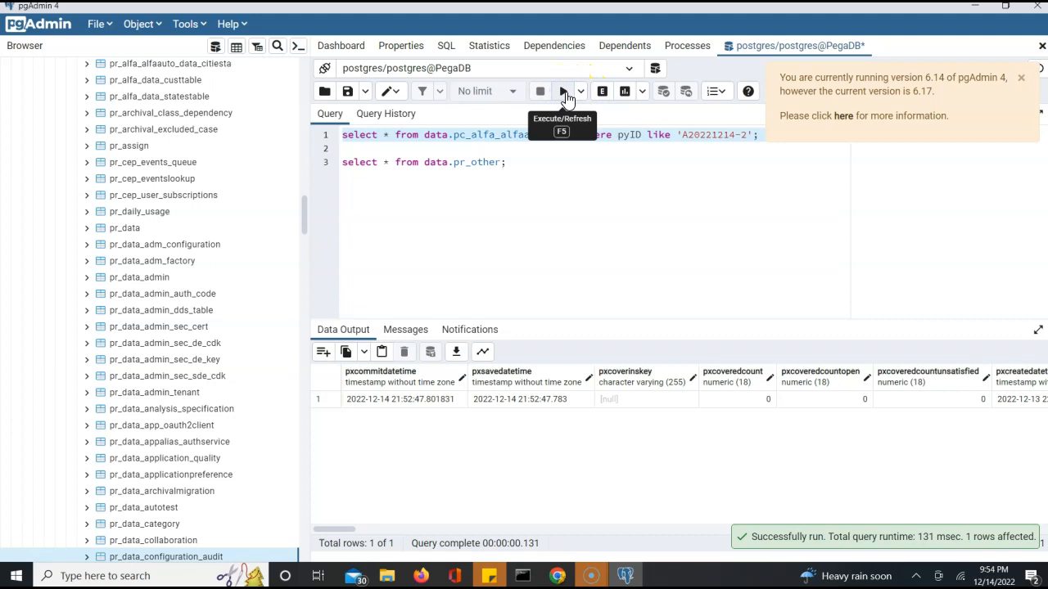
Examine the columns of the returned case row one after another, past pyid to pyreopencount, for the stored work data
{"action": "left_click", "coordinate": [395, 403]}
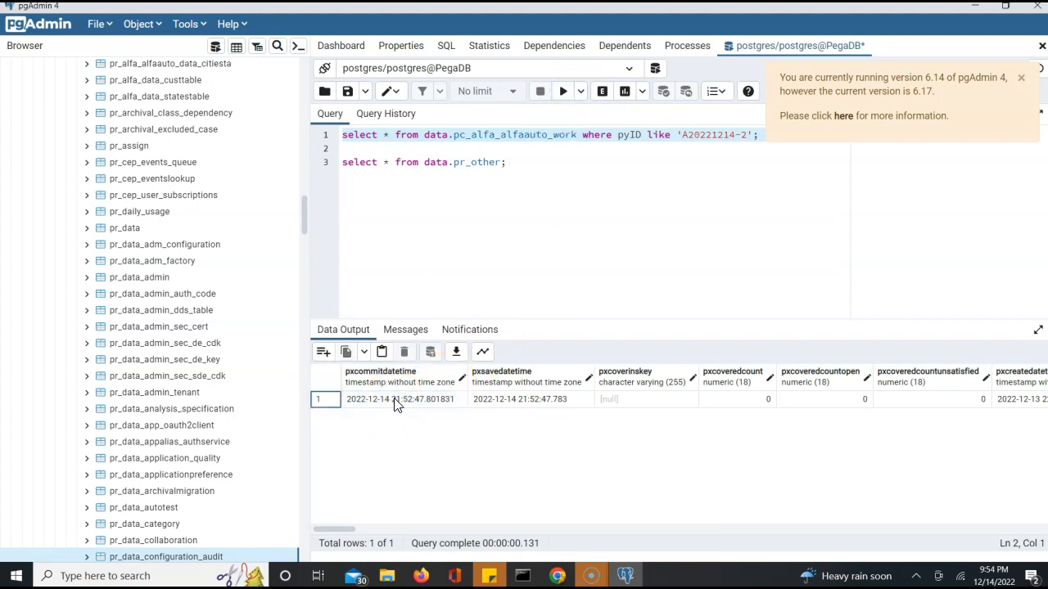
{"action": "key", "text": "Right"}
{"action": "key", "text": "Right"}
{"action": "key", "text": "Right"}
{"action": "key", "text": "Right"}
{"action": "key", "text": "Right"}
{"action": "key", "text": "Right"}
{"action": "key", "text": "Right"}
{"action": "key", "text": "Right"}
{"action": "key", "text": "Right"}
{"action": "key", "text": "Right"}
{"action": "key", "text": "Right"}
{"action": "key", "text": "Right"}
{"action": "key", "text": "Right"}
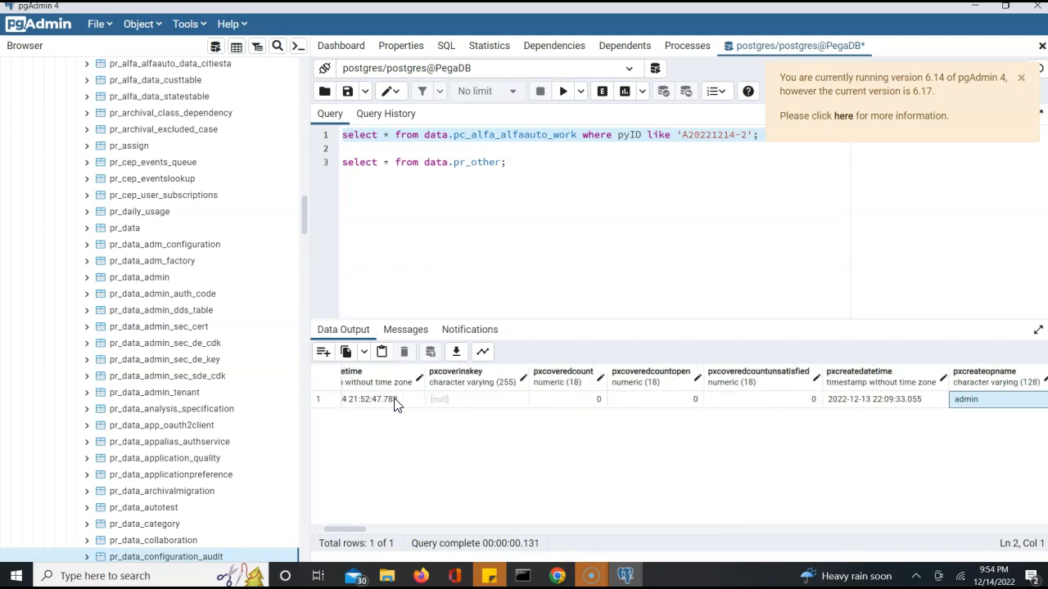
{"action": "key", "text": "Right"}
{"action": "key", "text": "Right"}
{"action": "key", "text": "Right"}
{"action": "key", "text": "Right"}
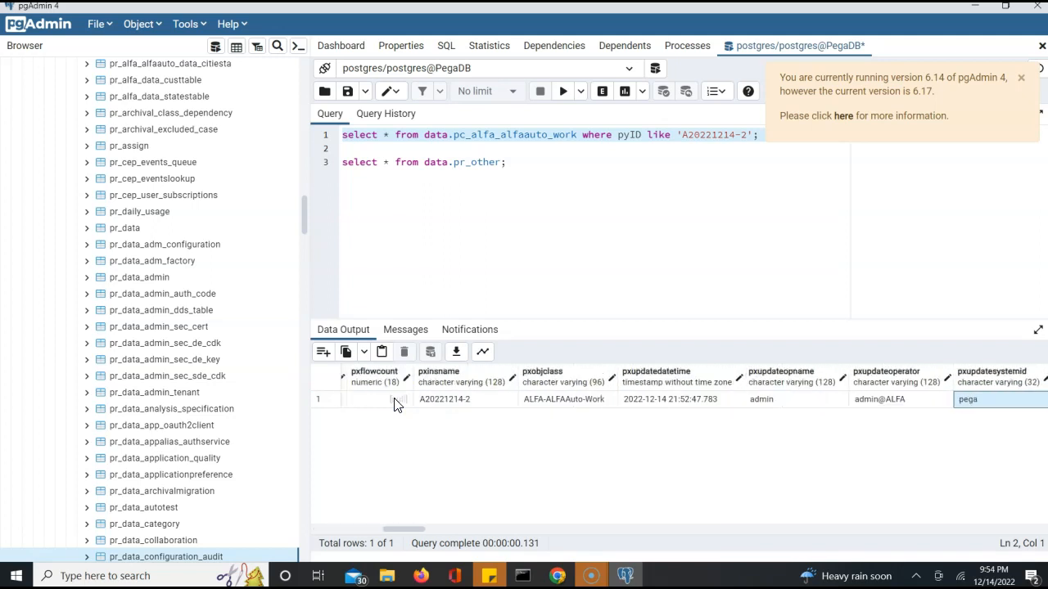
{"action": "key", "text": "Right"}
{"action": "key", "text": "Right"}
{"action": "key", "text": "Right"}
{"action": "key", "text": "Right"}
{"action": "key", "text": "Right"}
{"action": "key", "text": "Right"}
{"action": "key", "text": "Right"}
{"action": "key", "text": "Right"}
{"action": "key", "text": "Right"}
{"action": "key", "text": "Right"}
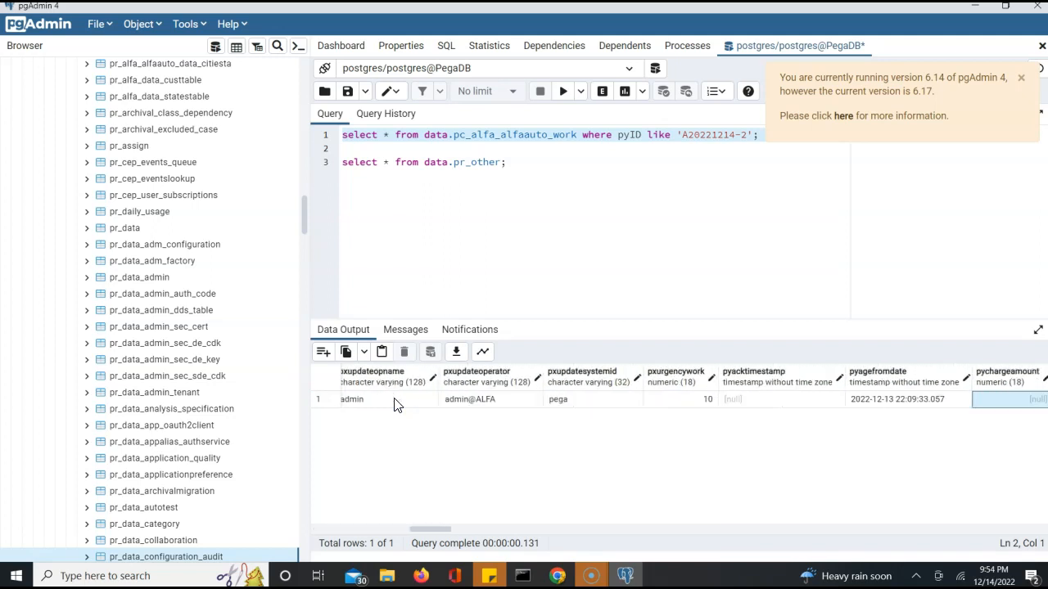
{"action": "key", "text": "Right"}
{"action": "key", "text": "Right"}
{"action": "key", "text": "Right"}
{"action": "key", "text": "Right"}
{"action": "key", "text": "Right"}
{"action": "key", "text": "Right"}
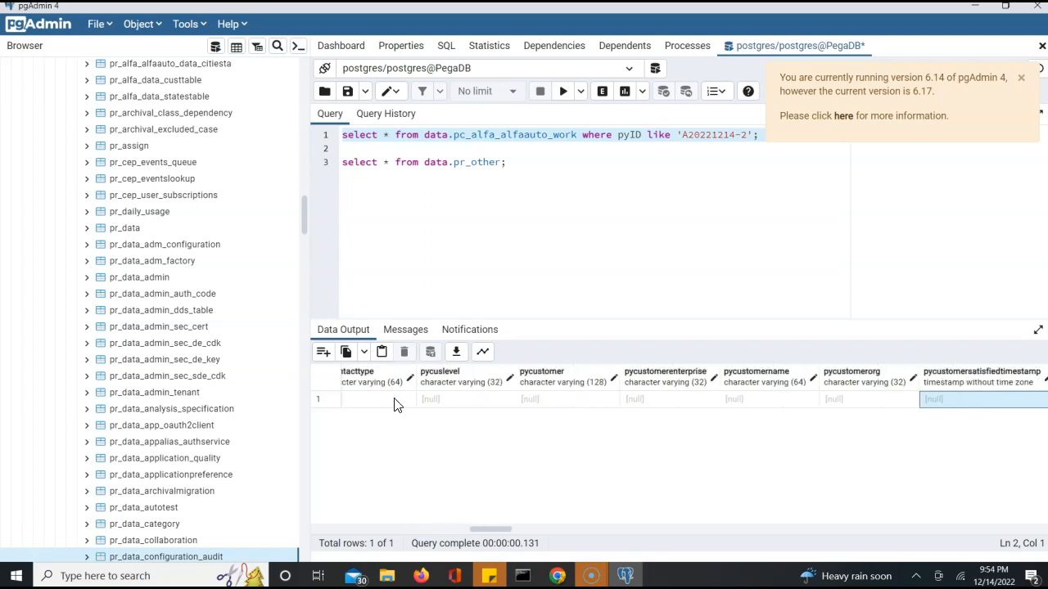
{"action": "key", "text": "Right"}
{"action": "key", "text": "Right"}
{"action": "key", "text": "Right"}
{"action": "key", "text": "Right"}
{"action": "key", "text": "Right"}
{"action": "key", "text": "Right"}
{"action": "key", "text": "Right"}
{"action": "key", "text": "Right"}
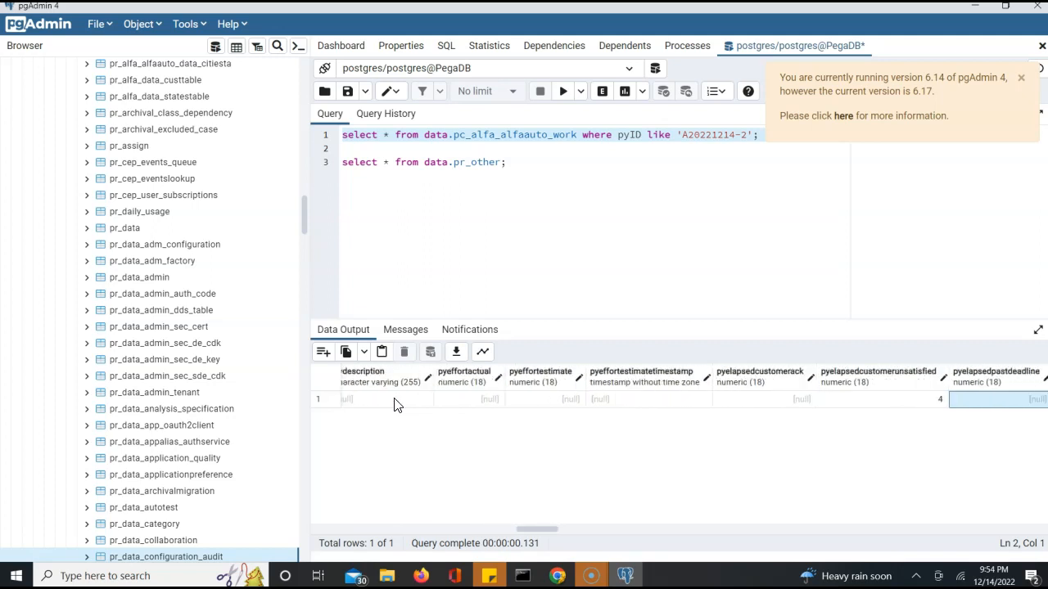
{"action": "key", "text": "Right"}
{"action": "key", "text": "Right"}
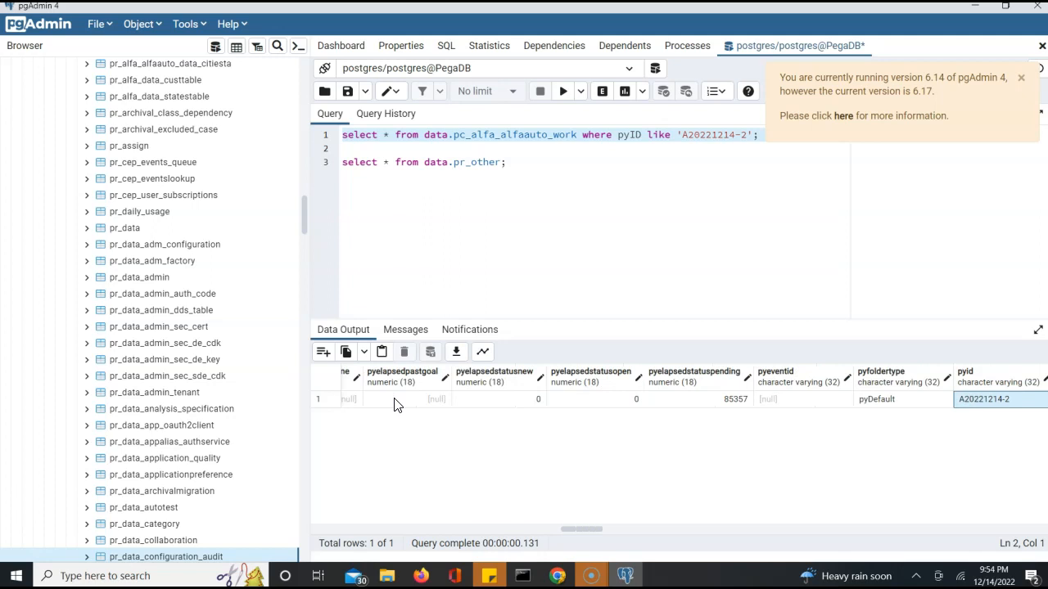
{"action": "key", "text": "Right"}
{"action": "key", "text": "Right"}
{"action": "key", "text": "Right"}
{"action": "key", "text": "Right"}
{"action": "key", "text": "Right"}
{"action": "key", "text": "Right"}
{"action": "key", "text": "Right"}
{"action": "key", "text": "Right"}
{"action": "key", "text": "Right"}
{"action": "key", "text": "Right"}
{"action": "key", "text": "Right"}
{"action": "key", "text": "Right"}
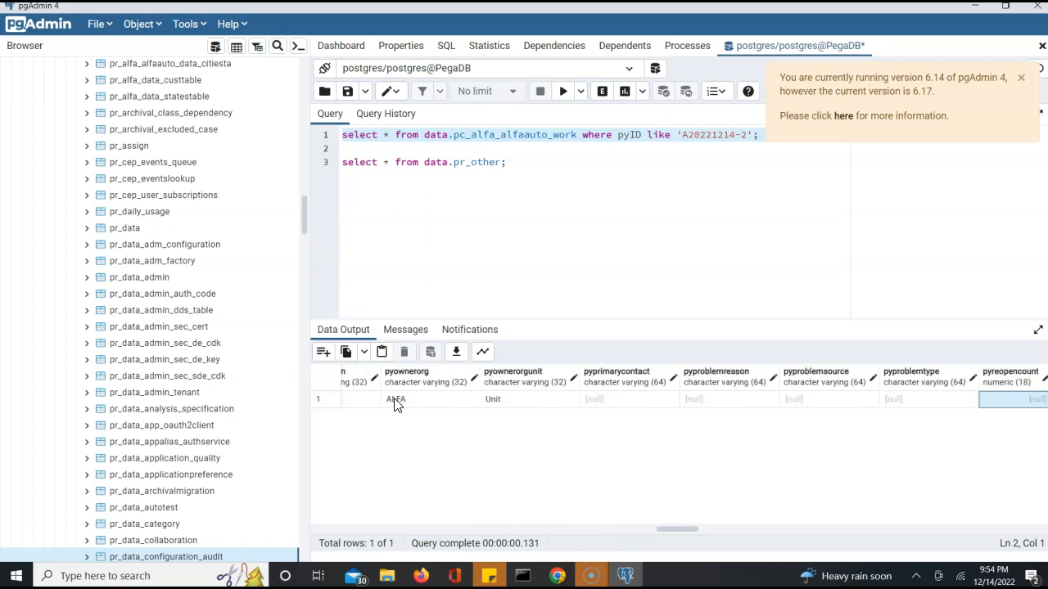
Switch back to Pega Dev Studio and close case A20221214-2
{"action": "key", "text": "alt+Tab"}
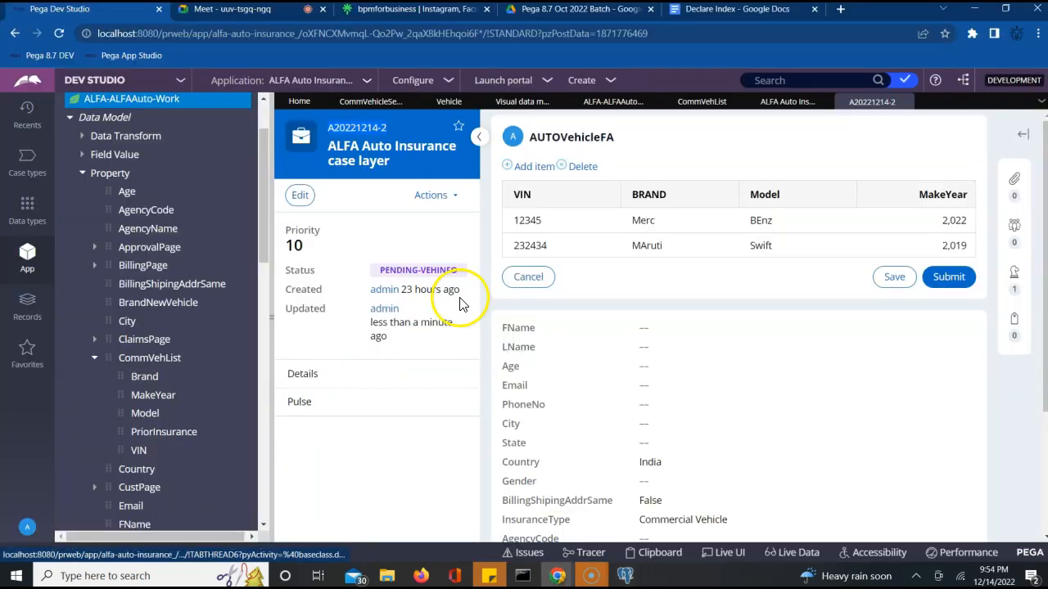
{"action": "left_click", "coordinate": [904, 102]}
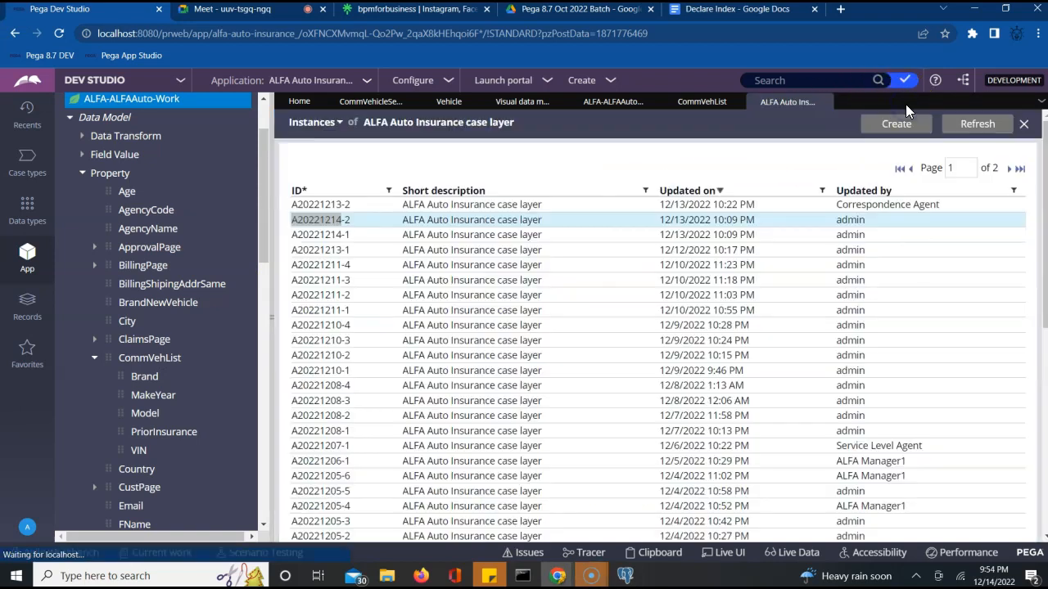
Reopen case A20221214-2 and open its Personal Vehicle info assignment to view the entered vehicle list
{"action": "double_click", "coordinate": [328, 221]}
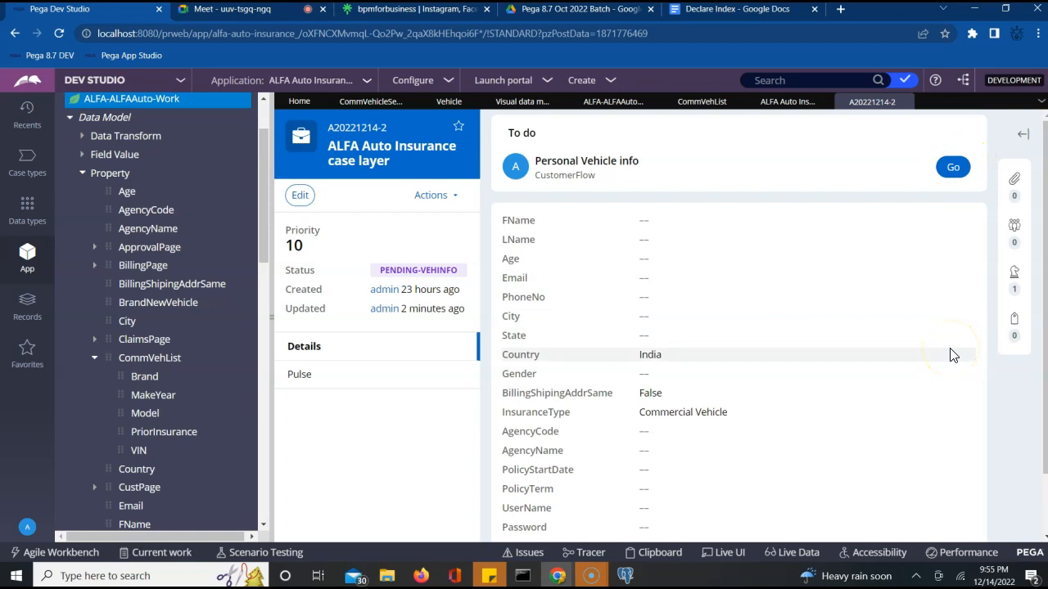
{"action": "scroll", "coordinate": [997, 407], "scroll_direction": "down", "scroll_amount": 1}
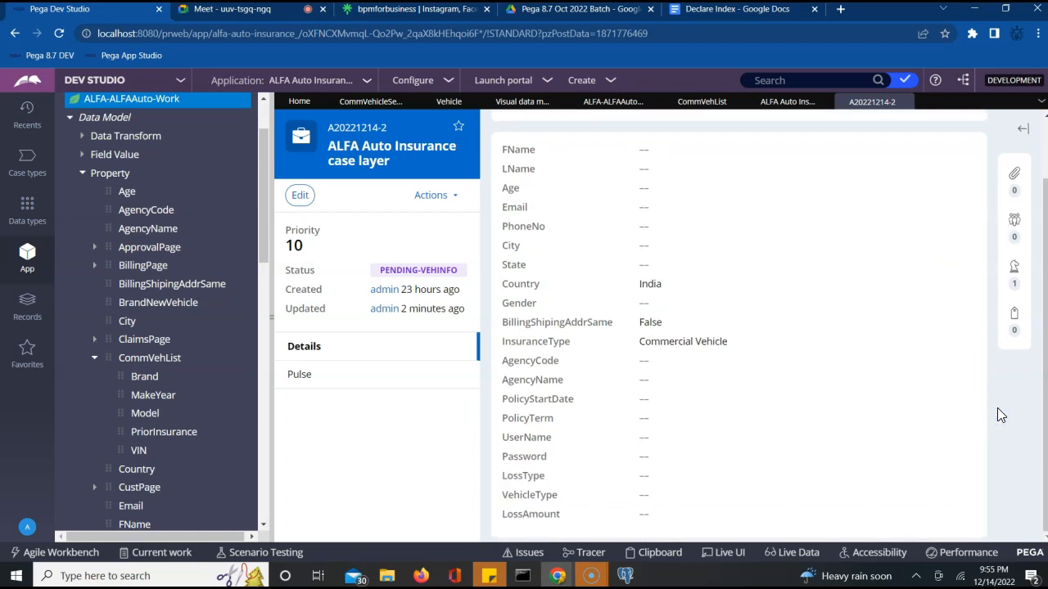
{"action": "scroll", "coordinate": [998, 408], "scroll_direction": "up", "scroll_amount": 1}
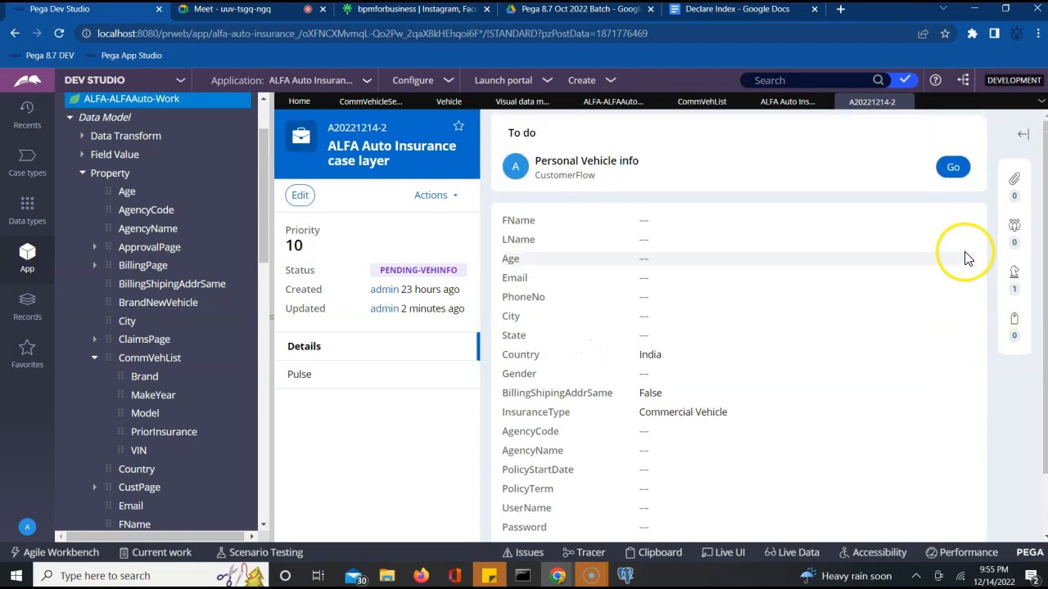
{"action": "left_click", "coordinate": [957, 168]}
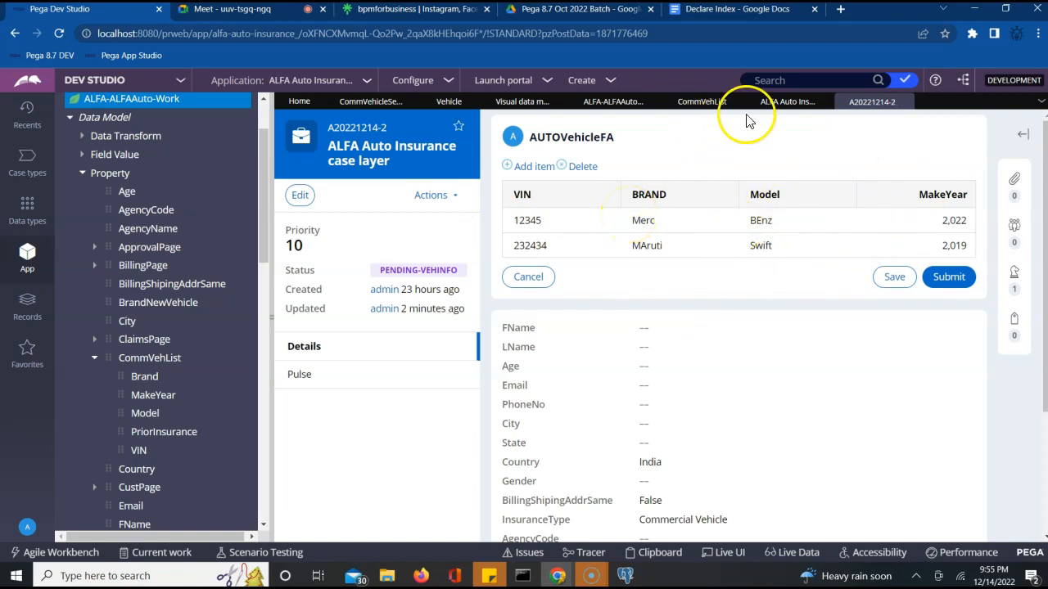
Switch to pgAdmin and go back through the case row's columns from pyprimarycontact to the first px columns
{"action": "key", "text": "alt+Tab"}
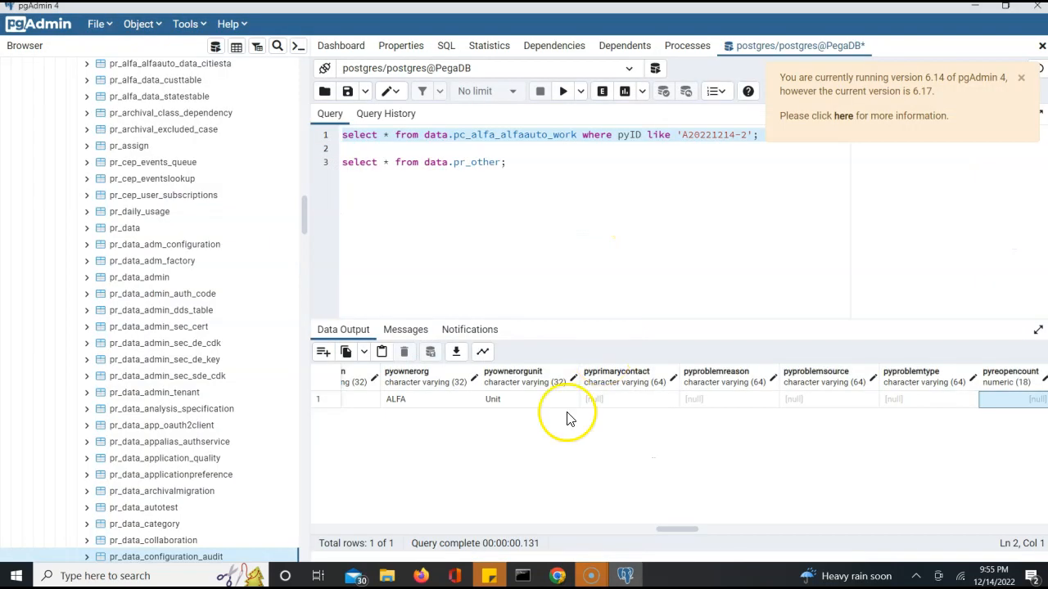
{"action": "left_click", "coordinate": [661, 399]}
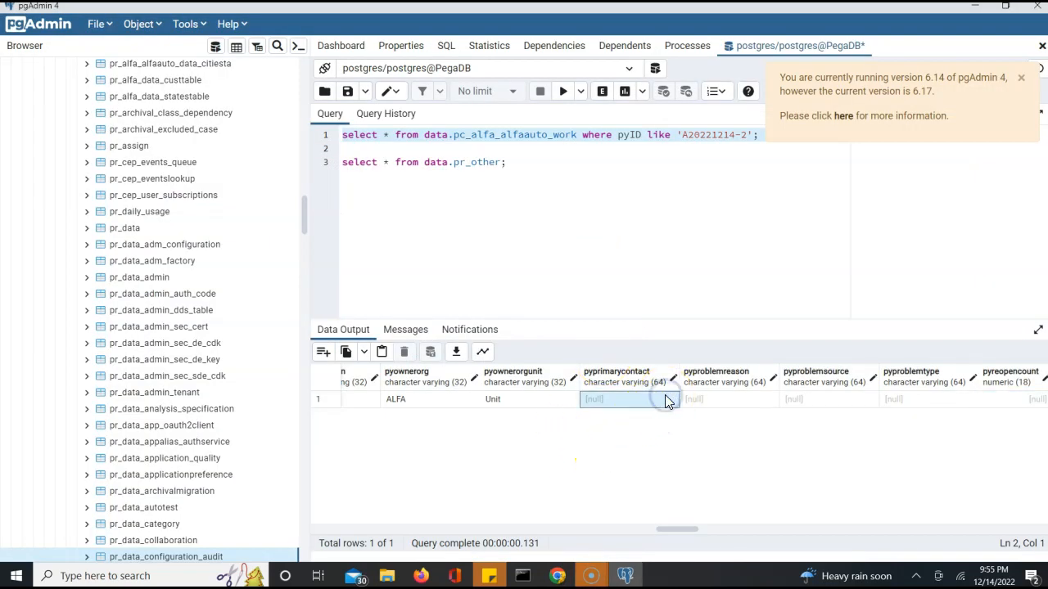
{"action": "key", "text": "Right"}
{"action": "key", "text": "Right"}
{"action": "key", "text": "Left"}
{"action": "key", "text": "Left"}
{"action": "key", "text": "Left"}
{"action": "key", "text": "Left"}
{"action": "key", "text": "Left"}
{"action": "key", "text": "Left"}
{"action": "key", "text": "Left"}
{"action": "key", "text": "Left"}
{"action": "key", "text": "Left"}
{"action": "key", "text": "Left"}
{"action": "key", "text": "Left"}
{"action": "key", "text": "Left"}
{"action": "key", "text": "Left"}
{"action": "key", "text": "Left"}
{"action": "key", "text": "Left"}
{"action": "key", "text": "Left"}
{"action": "key", "text": "Left"}
{"action": "key", "text": "Left"}
{"action": "key", "text": "Left"}
{"action": "key", "text": "Left"}
{"action": "key", "text": "Left"}
{"action": "key", "text": "Left"}
{"action": "key", "text": "Left"}
{"action": "key", "text": "Left"}
{"action": "key", "text": "Left"}
{"action": "key", "text": "Left"}
{"action": "key", "text": "Left"}
{"action": "key", "text": "Left"}
{"action": "key", "text": "Left"}
{"action": "key", "text": "Left"}
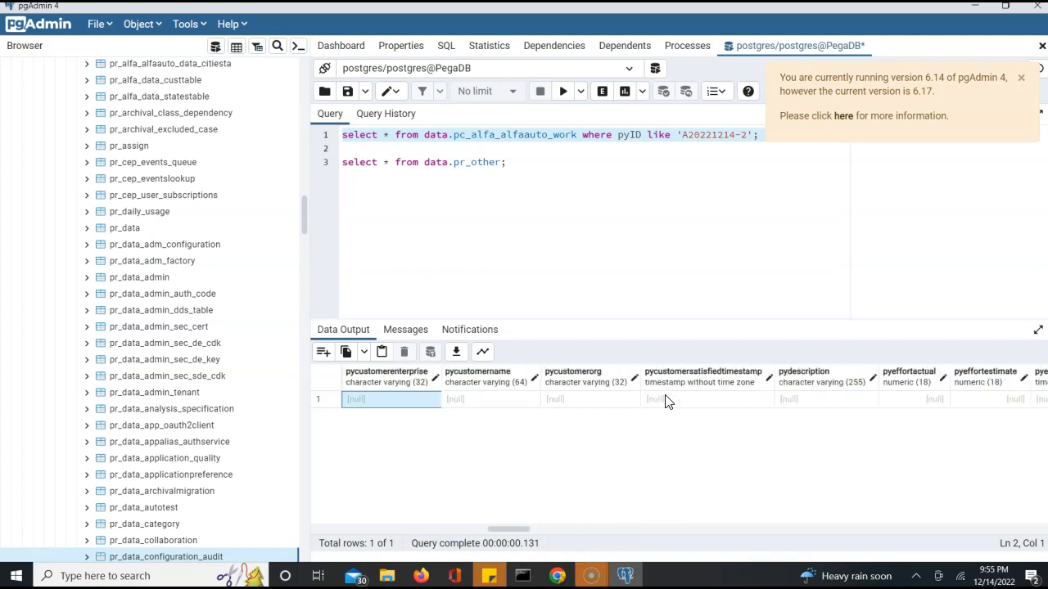
{"action": "key", "text": "Left"}
{"action": "key", "text": "Left"}
{"action": "key", "text": "Left"}
{"action": "key", "text": "Left"}
{"action": "key", "text": "Left"}
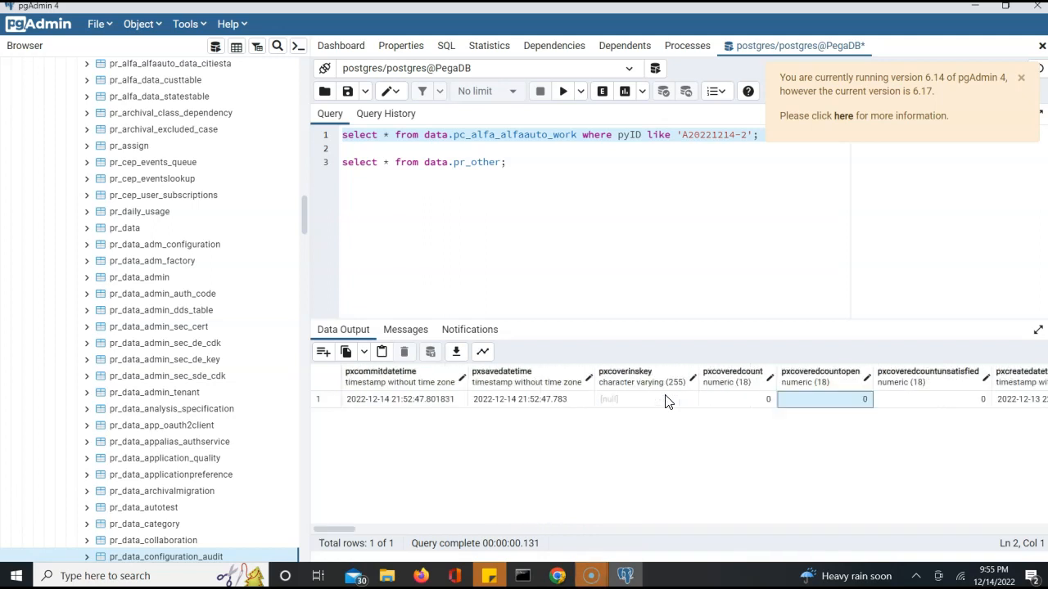
Examine the case row's columns one after another from pxcoveredcountopen onward, ending on the pzpvstream column
{"action": "key", "text": "Right"}
{"action": "key", "text": "Right"}
{"action": "key", "text": "Right"}
{"action": "key", "text": "Right"}
{"action": "key", "text": "Right"}
{"action": "key", "text": "Right"}
{"action": "key", "text": "Right"}
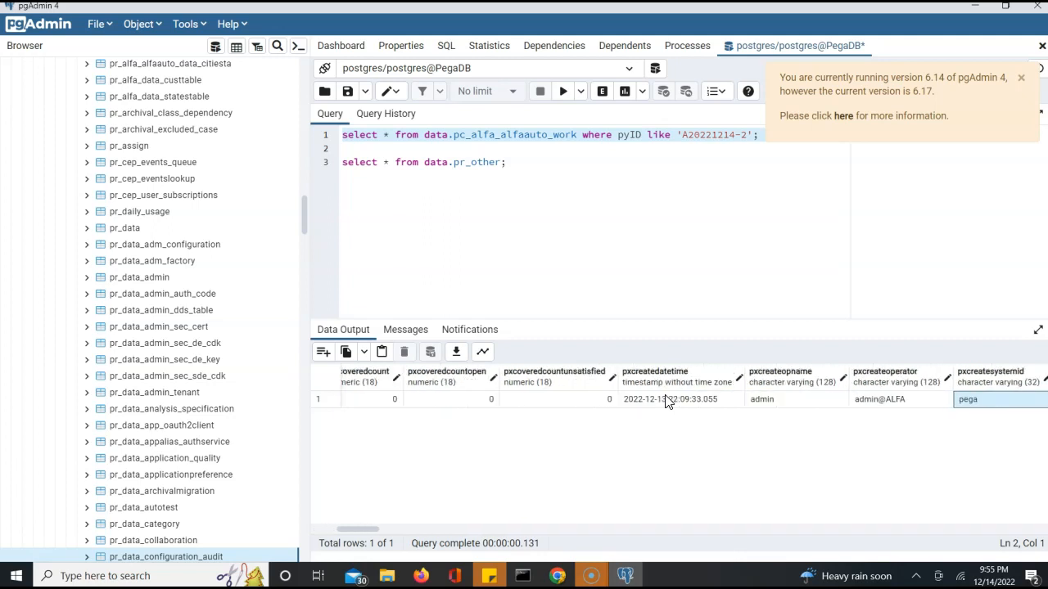
{"action": "key", "text": "Right"}
{"action": "key", "text": "Right"}
{"action": "key", "text": "Right"}
{"action": "key", "text": "Right"}
{"action": "key", "text": "Right"}
{"action": "key", "text": "Right"}
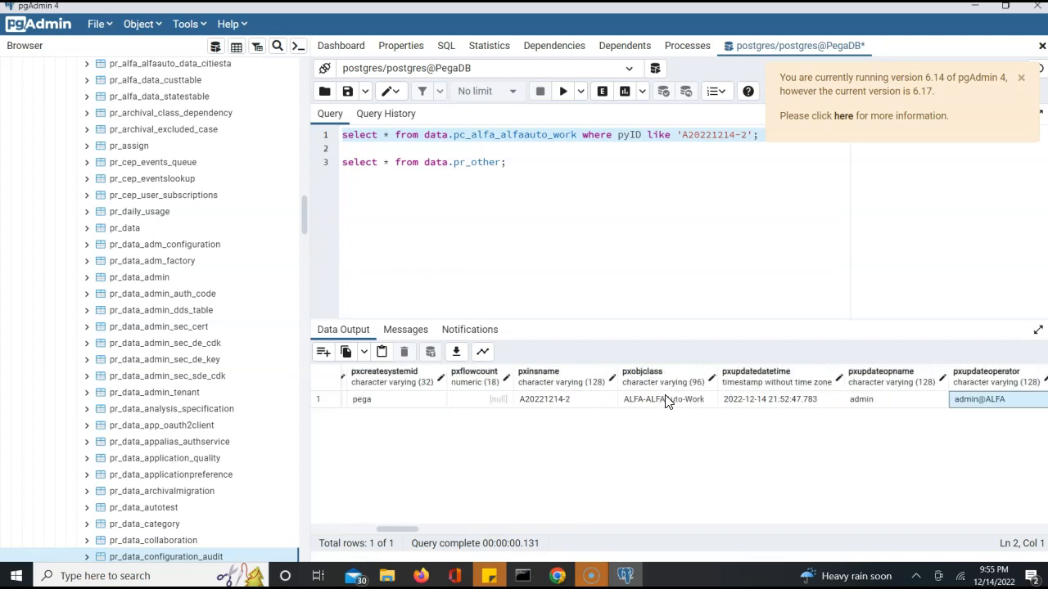
{"action": "key", "text": "Right"}
{"action": "key", "text": "Right"}
{"action": "key", "text": "Right"}
{"action": "key", "text": "Right"}
{"action": "key", "text": "Right"}
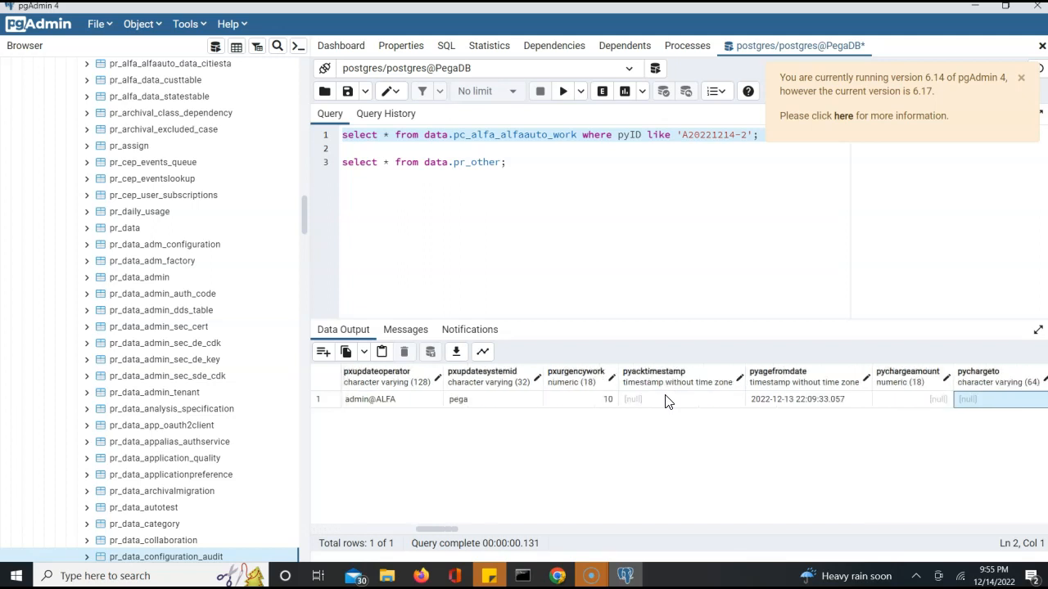
{"action": "key", "text": "Right"}
{"action": "key", "text": "Right"}
{"action": "key", "text": "Right"}
{"action": "key", "text": "Right"}
{"action": "key", "text": "Right"}
{"action": "key", "text": "Right"}
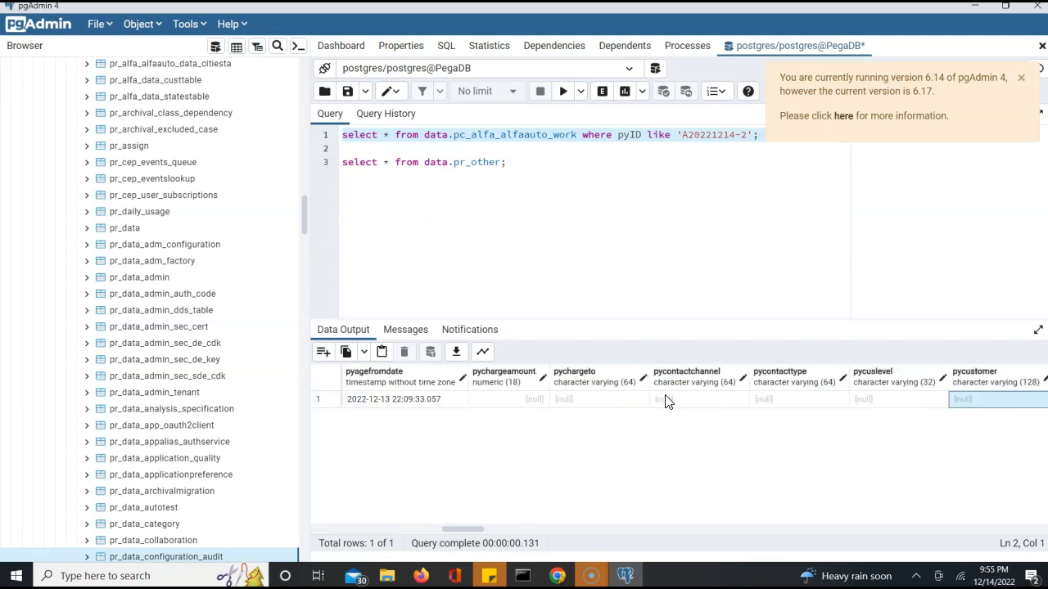
{"action": "key", "text": "Right"}
{"action": "key", "text": "Right"}
{"action": "key", "text": "Right"}
{"action": "key", "text": "Right"}
{"action": "key", "text": "Right"}
{"action": "key", "text": "Right"}
{"action": "key", "text": "Right"}
{"action": "key", "text": "Right"}
{"action": "key", "text": "Right"}
{"action": "key", "text": "Right"}
{"action": "key", "text": "Right"}
{"action": "key", "text": "Right"}
{"action": "key", "text": "Right"}
{"action": "key", "text": "Right"}
{"action": "key", "text": "Right"}
{"action": "key", "text": "Right"}
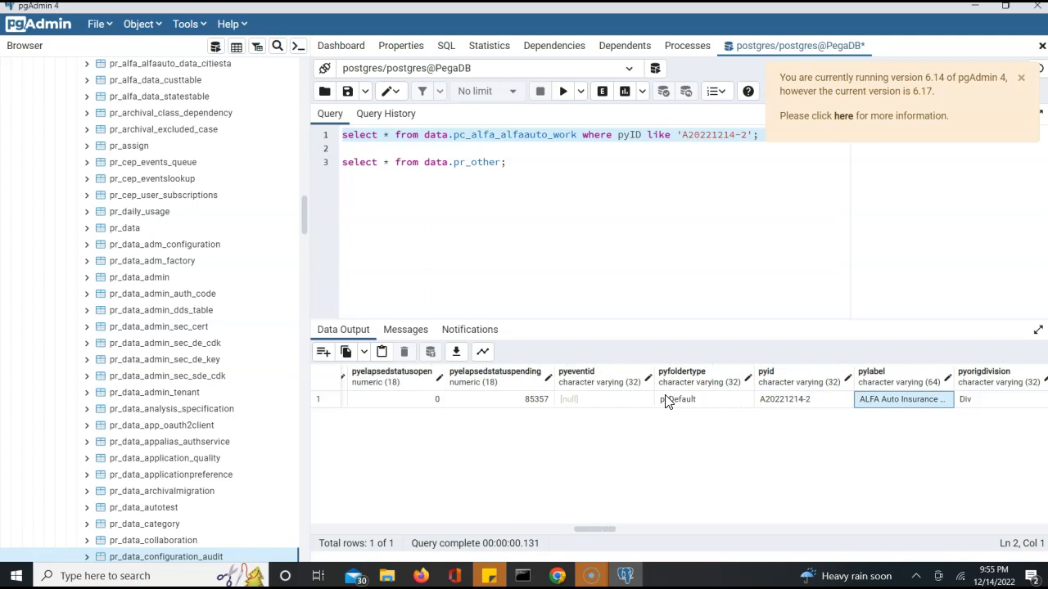
{"action": "key", "text": "Right"}
{"action": "key", "text": "Right"}
{"action": "key", "text": "Right"}
{"action": "key", "text": "Right"}
{"action": "key", "text": "Right"}
{"action": "key", "text": "Right"}
{"action": "key", "text": "Right"}
{"action": "key", "text": "Right"}
{"action": "key", "text": "Right"}
{"action": "key", "text": "Right"}
{"action": "key", "text": "Right"}
{"action": "key", "text": "Right"}
{"action": "key", "text": "Right"}
{"action": "key", "text": "Right"}
{"action": "key", "text": "Right"}
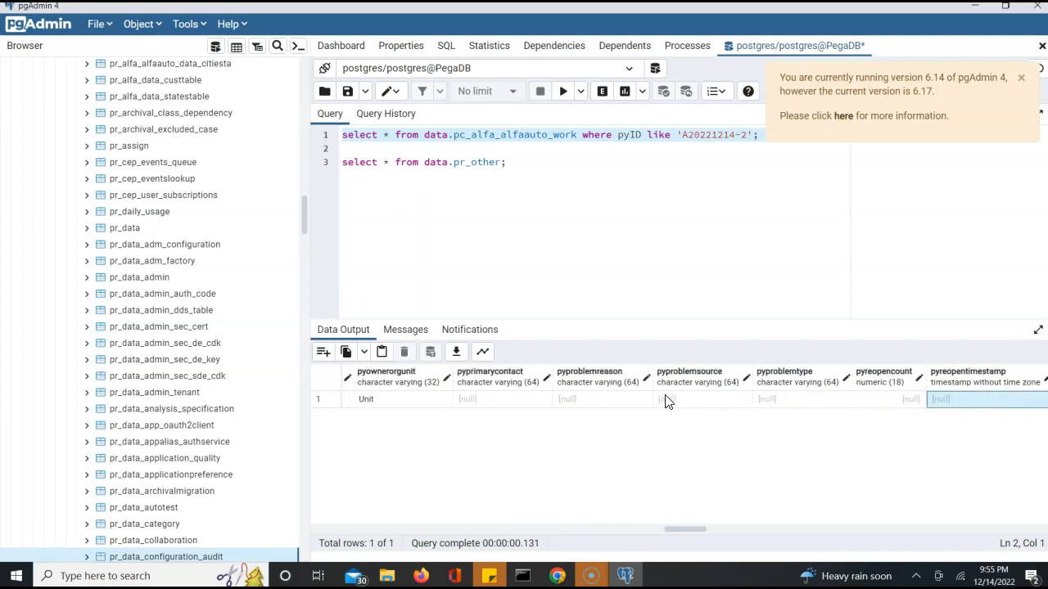
{"action": "key", "text": "Right"}
{"action": "key", "text": "Right"}
{"action": "key", "text": "Right"}
{"action": "key", "text": "Right"}
{"action": "key", "text": "Right"}
{"action": "key", "text": "Right"}
{"action": "key", "text": "Right"}
{"action": "key", "text": "Right"}
{"action": "key", "text": "Right"}
{"action": "key", "text": "Right"}
{"action": "key", "text": "Right"}
{"action": "key", "text": "Right"}
{"action": "key", "text": "Right"}
{"action": "key", "text": "Right"}
{"action": "key", "text": "Right"}
{"action": "key", "text": "Right"}
{"action": "key", "text": "Right"}
{"action": "key", "text": "Right"}
{"action": "key", "text": "Right"}
{"action": "key", "text": "Right"}
{"action": "key", "text": "Right"}
{"action": "key", "text": "Right"}
{"action": "key", "text": "Right"}
{"action": "key", "text": "Right"}
{"action": "key", "text": "Right"}
{"action": "key", "text": "Right"}
{"action": "key", "text": "Right"}
{"action": "key", "text": "Right"}
{"action": "key", "text": "Right"}
{"action": "key", "text": "Right"}
{"action": "key", "text": "Right"}
{"action": "key", "text": "Right"}
{"action": "key", "text": "Right"}
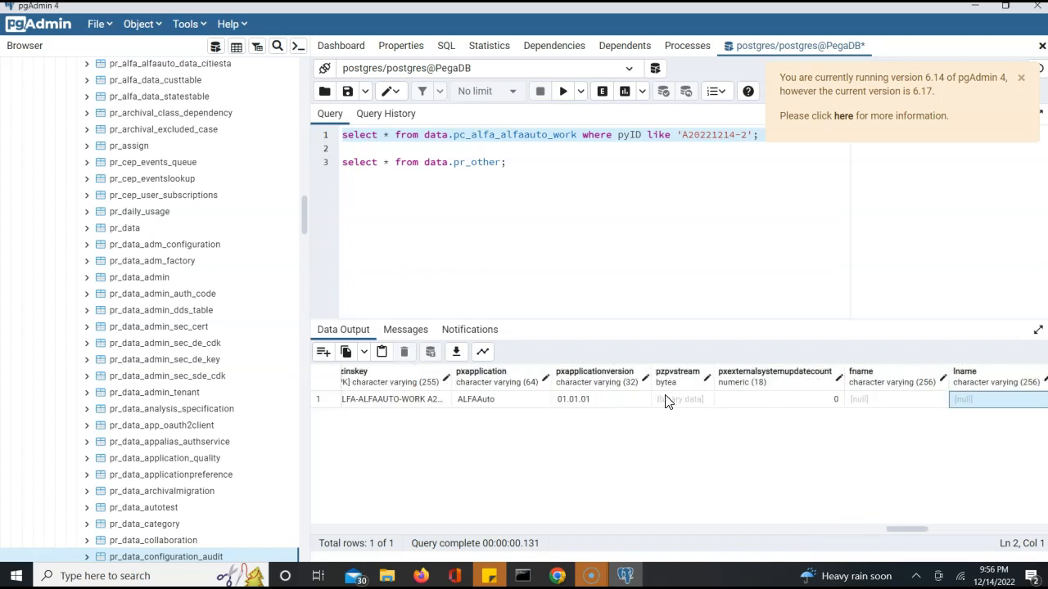
{"action": "key", "text": "Left"}
{"action": "key", "text": "Left"}
{"action": "key", "text": "Left"}
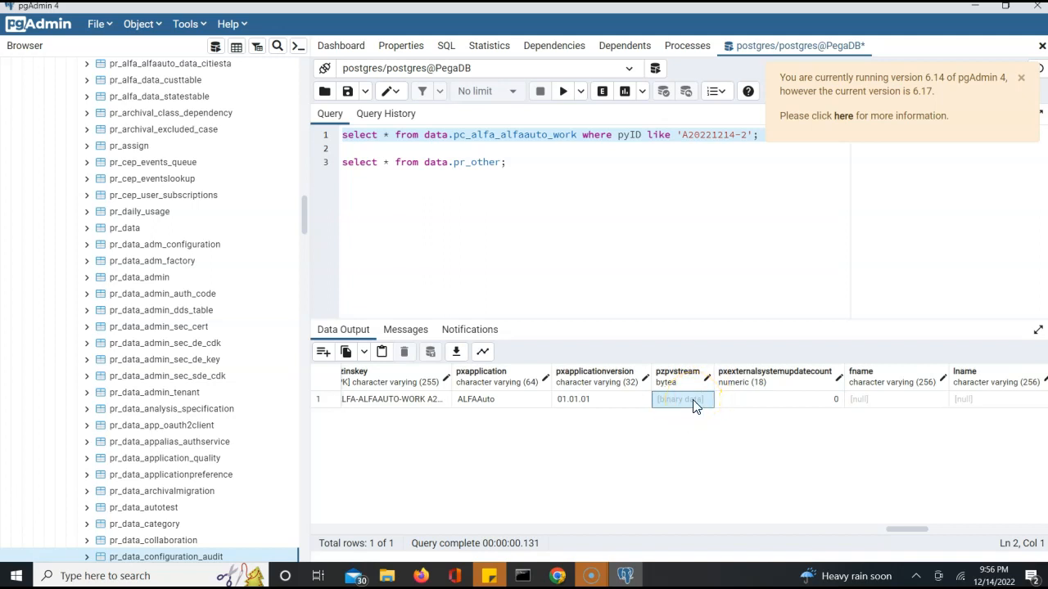
Examine the case row's exposed applicant columns after pzpvstream, from fname and lname through age, email, phoneno and city
{"action": "key", "text": "Right"}
{"action": "key", "text": "Right"}
{"action": "key", "text": "Right"}
{"action": "key", "text": "Right"}
{"action": "key", "text": "Right"}
{"action": "key", "text": "Right"}
{"action": "key", "text": "Right"}
{"action": "key", "text": "Right"}
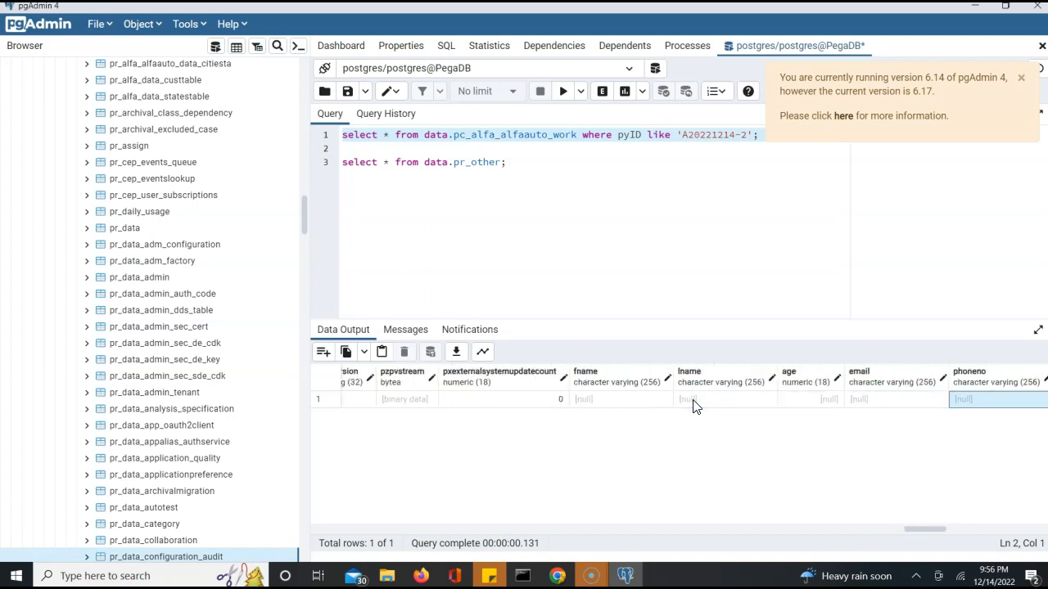
{"action": "key", "text": "Left"}
{"action": "key", "text": "Left"}
{"action": "key", "text": "Left"}
{"action": "key", "text": "Left"}
{"action": "key", "text": "Left"}
{"action": "key", "text": "Left"}
{"action": "key", "text": "Left"}
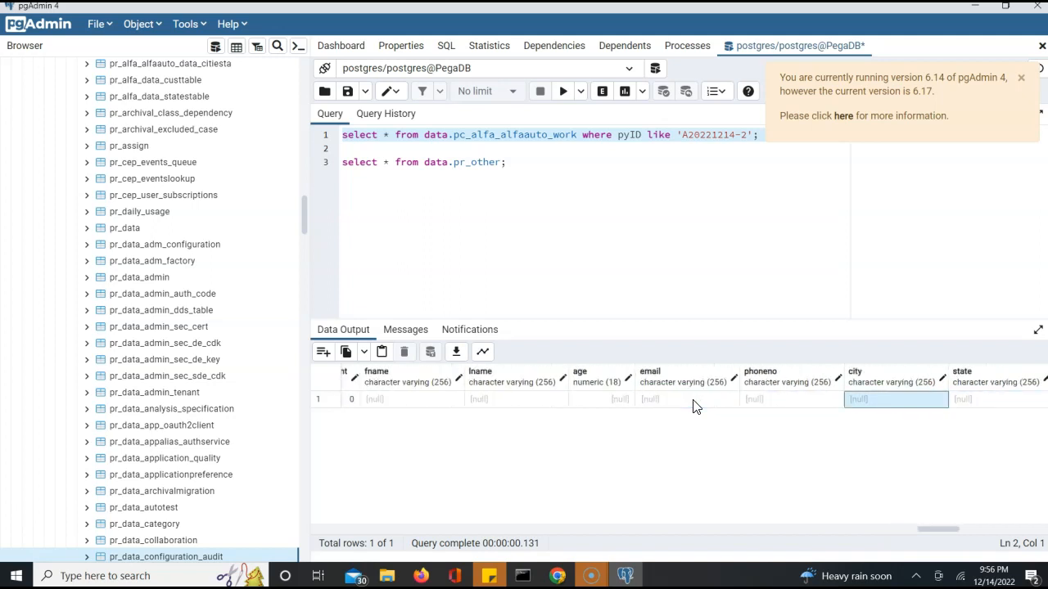
{"action": "key", "text": "Right"}
{"action": "key", "text": "Right"}
{"action": "key", "text": "Right"}
{"action": "key", "text": "Right"}
{"action": "key", "text": "Right"}
{"action": "key", "text": "Right"}
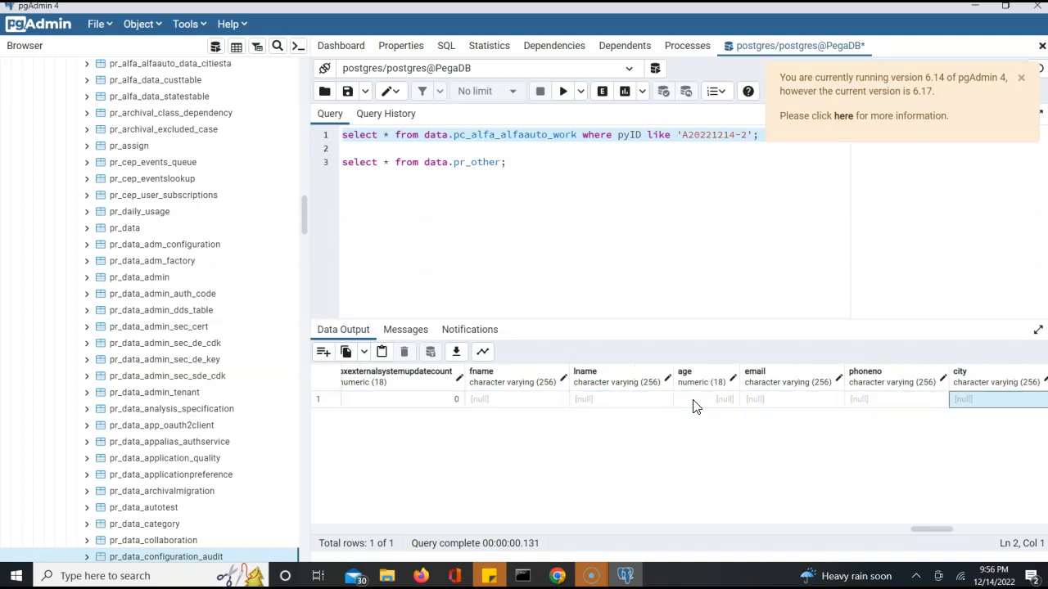
Continue examining the case row's remaining columns past city, including policyenddate, policyterm, losstype and vehicletype, ending on lossamount
{"action": "key", "text": "Right"}
{"action": "key", "text": "Right"}
{"action": "key", "text": "Right"}
{"action": "key", "text": "Right"}
{"action": "key", "text": "Right"}
{"action": "key", "text": "Right"}
{"action": "key", "text": "Right"}
{"action": "key", "text": "Right"}
{"action": "key", "text": "Right"}
{"action": "key", "text": "Right"}
{"action": "key", "text": "Left"}
{"action": "key", "text": "Left"}
{"action": "key", "text": "Left"}
{"action": "key", "text": "Left"}
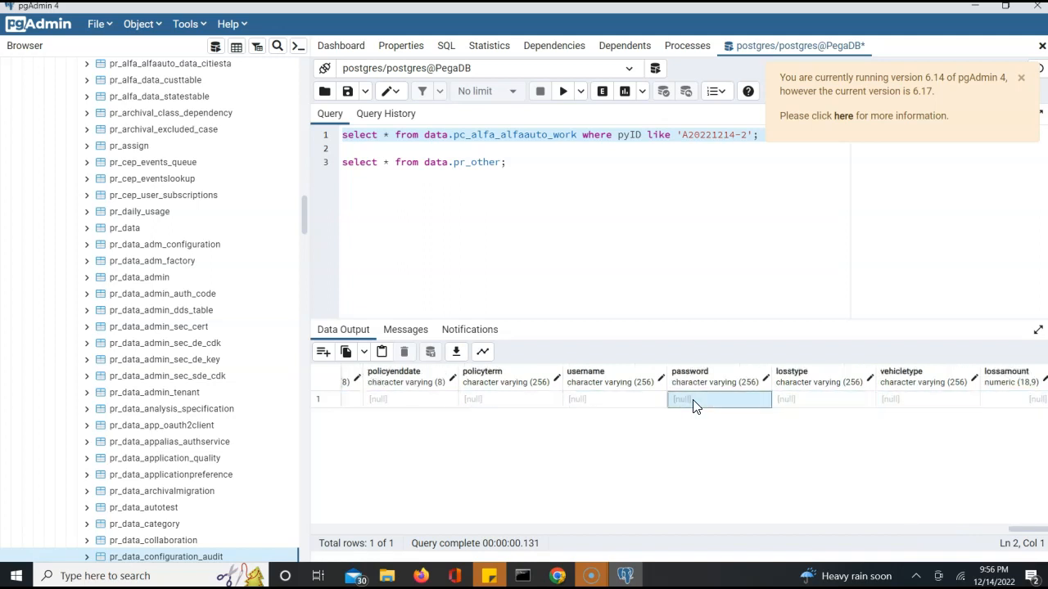
{"action": "key", "text": "Right"}
{"action": "key", "text": "Right"}
{"action": "key", "text": "Right"}
{"action": "key", "text": "Right"}
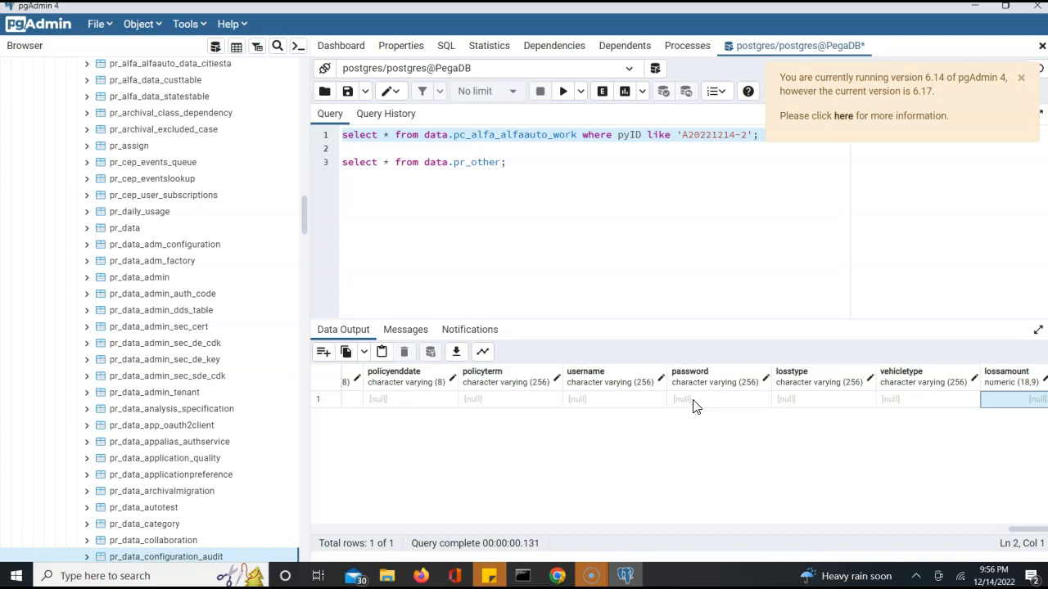
Go back through the case row's columns from lossamount to pzpvstream, and select the row's fname cell
{"action": "key", "text": "Left"}
{"action": "key", "text": "Left"}
{"action": "key", "text": "Left"}
{"action": "key", "text": "Left"}
{"action": "key", "text": "Left"}
{"action": "key", "text": "Left"}
{"action": "key", "text": "Left"}
{"action": "key", "text": "Left"}
{"action": "key", "text": "Left"}
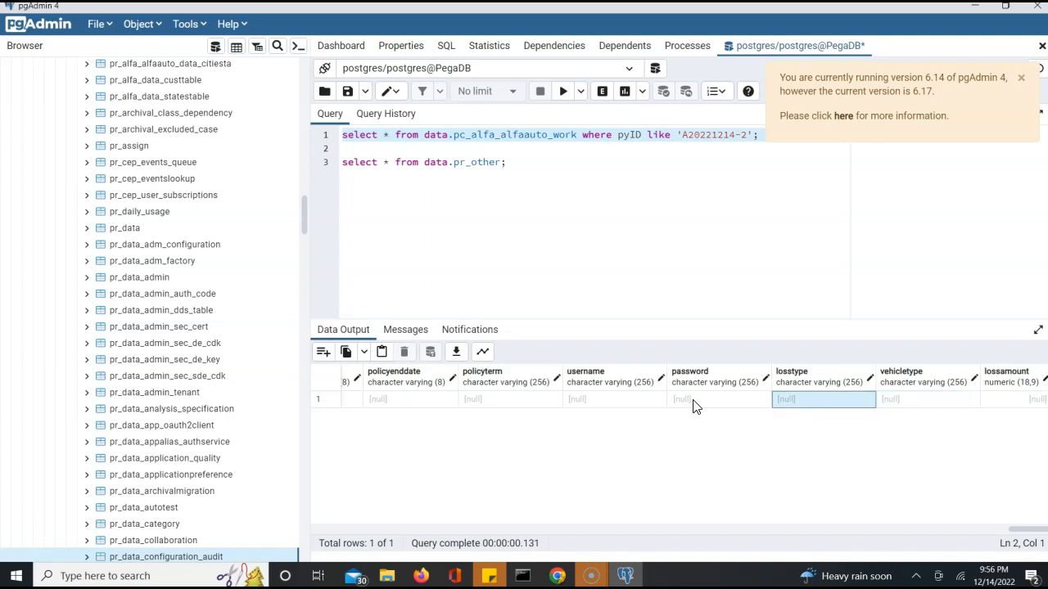
{"action": "key", "text": "Left"}
{"action": "key", "text": "Left"}
{"action": "key", "text": "Left"}
{"action": "key", "text": "Left"}
{"action": "key", "text": "Left"}
{"action": "key", "text": "Left"}
{"action": "key", "text": "Left"}
{"action": "key", "text": "Left"}
{"action": "key", "text": "Left"}
{"action": "key", "text": "Left"}
{"action": "key", "text": "Left"}
{"action": "key", "text": "Left"}
{"action": "key", "text": "Left"}
{"action": "key", "text": "Left"}
{"action": "key", "text": "Right"}
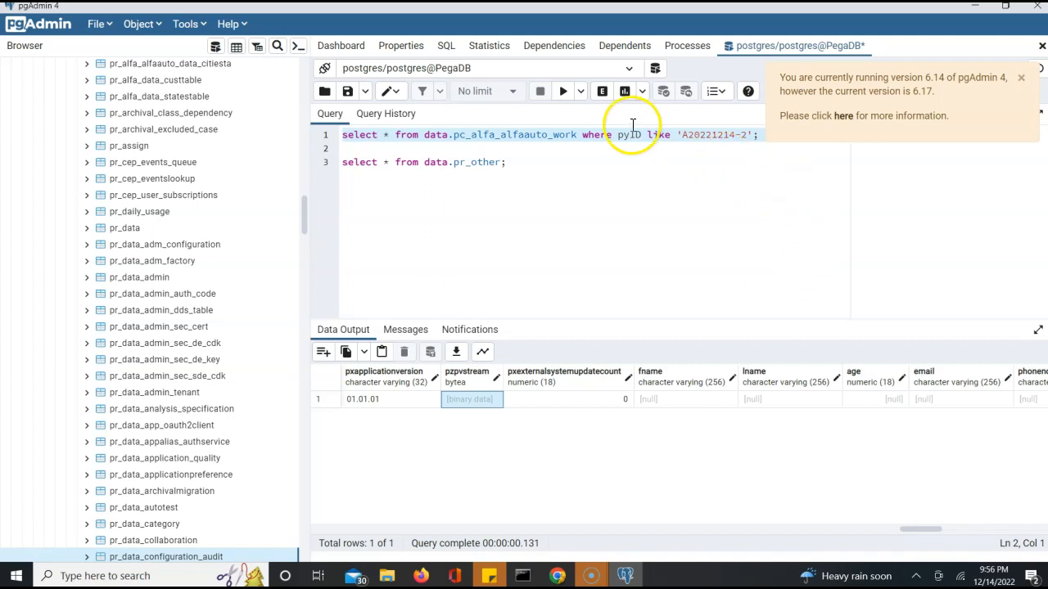
{"action": "left_click", "coordinate": [663, 398]}
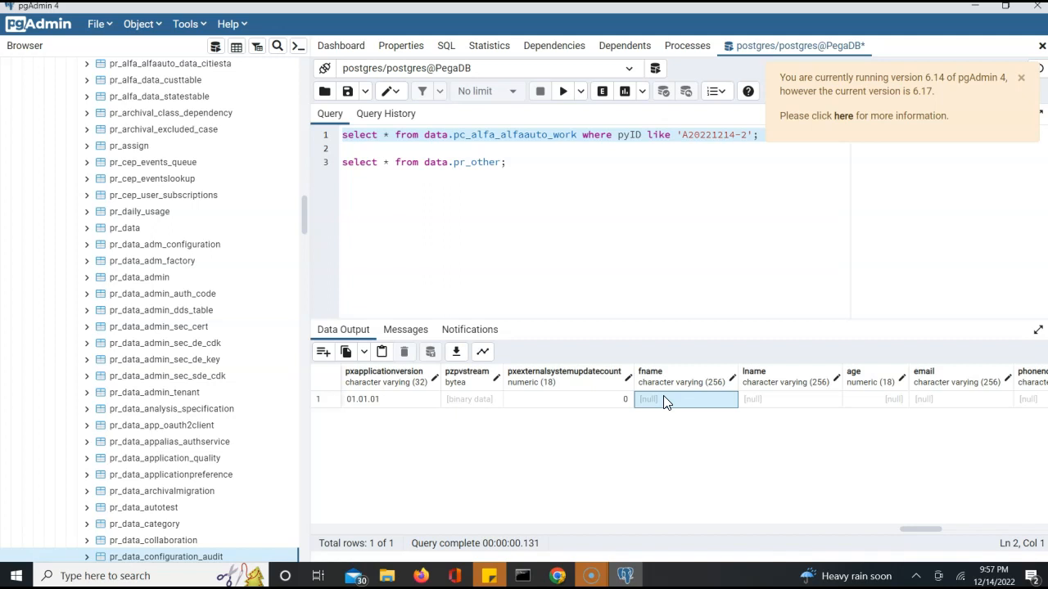
Switch to Pega Dev Studio and open the CommVehList property of the ALFA-ALFAAuto-Work class
{"action": "key", "text": "alt+Tab"}
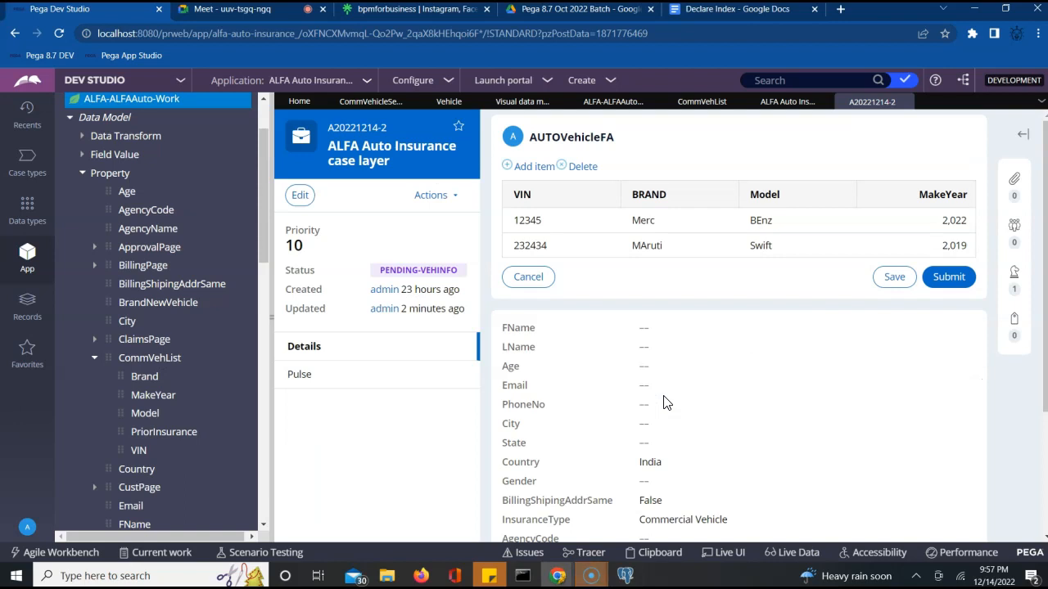
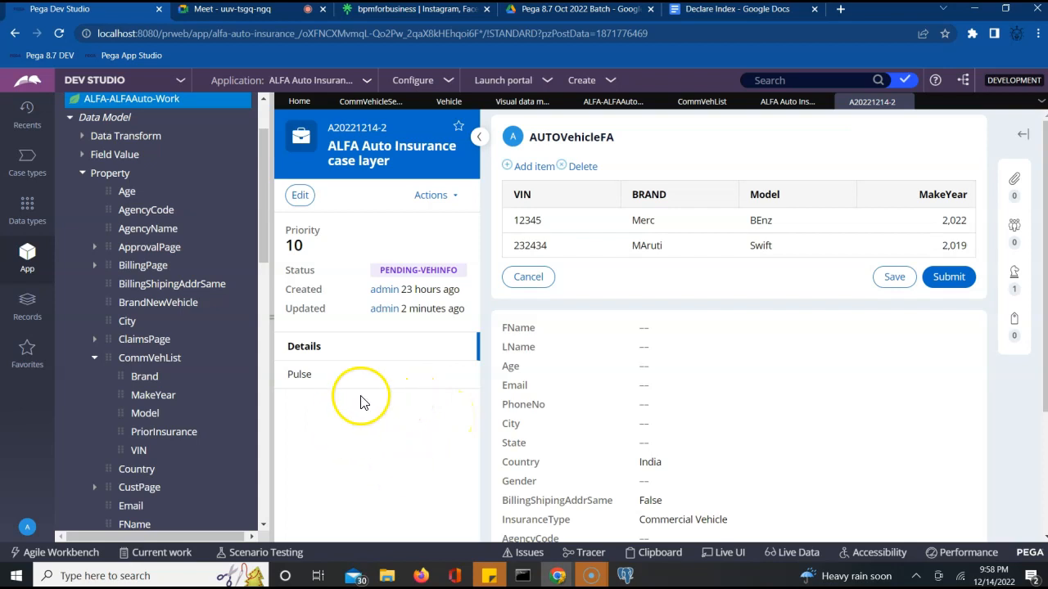
{"action": "left_click", "coordinate": [146, 364]}
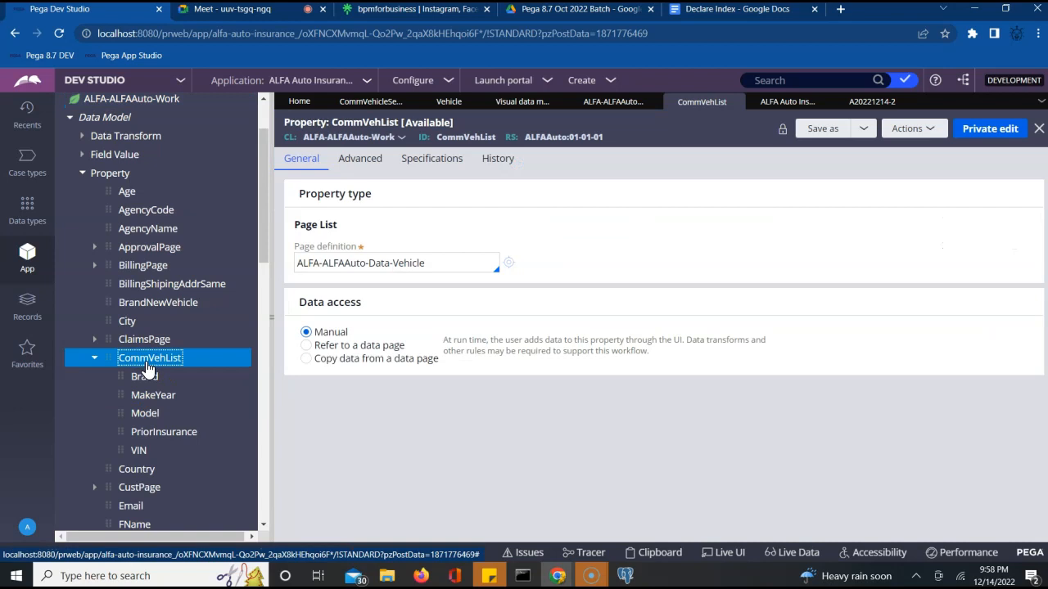
Admit the waiting participant to the Google Meet call and return to Pega Dev Studio
{"action": "left_click", "coordinate": [255, 15]}
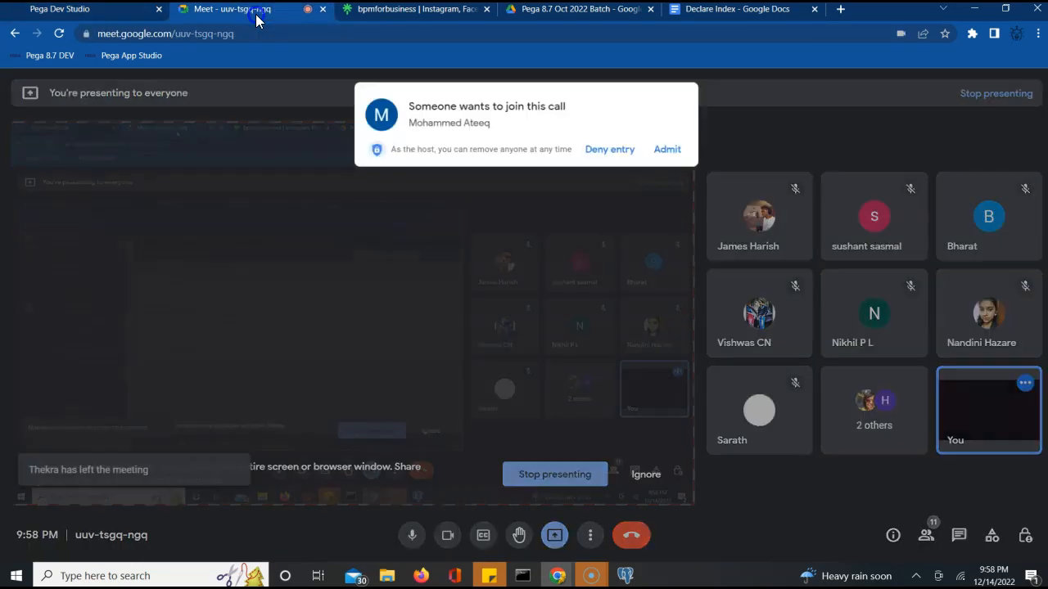
{"action": "left_click", "coordinate": [674, 151]}
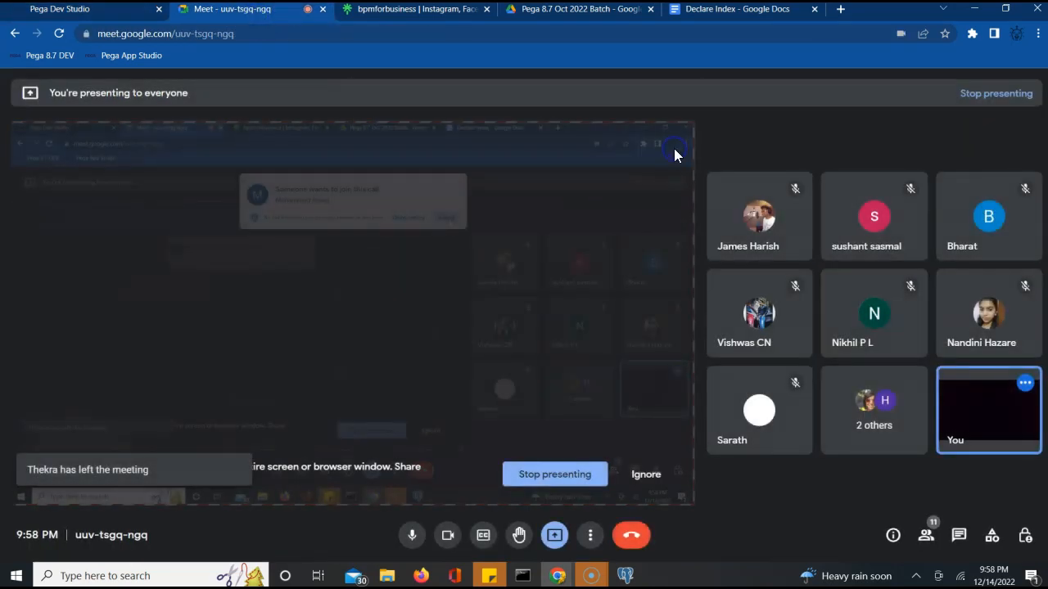
{"action": "left_click", "coordinate": [73, 17]}
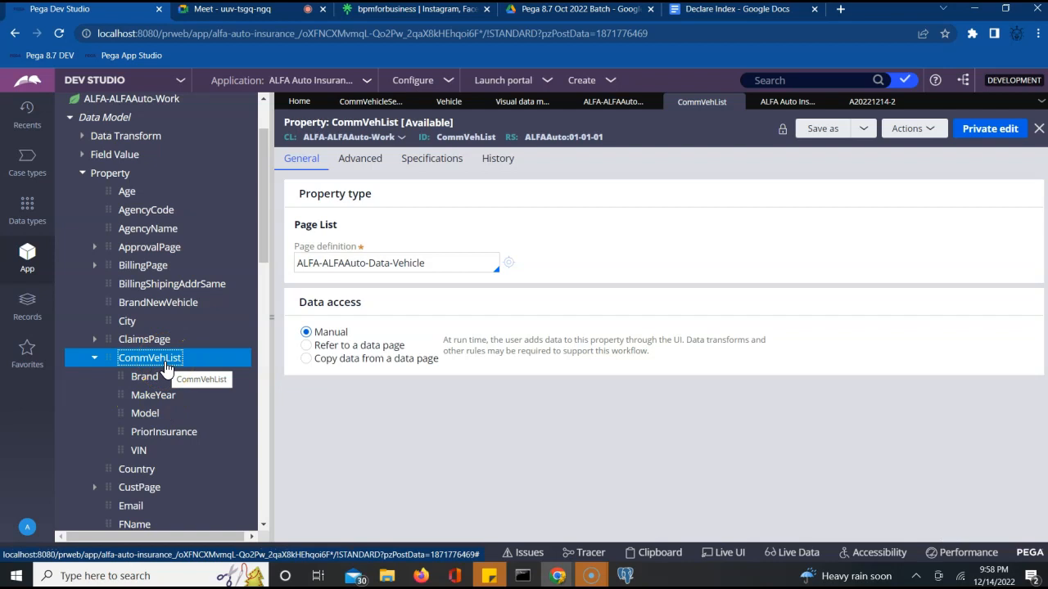
{"action": "left_click", "coordinate": [146, 381]}
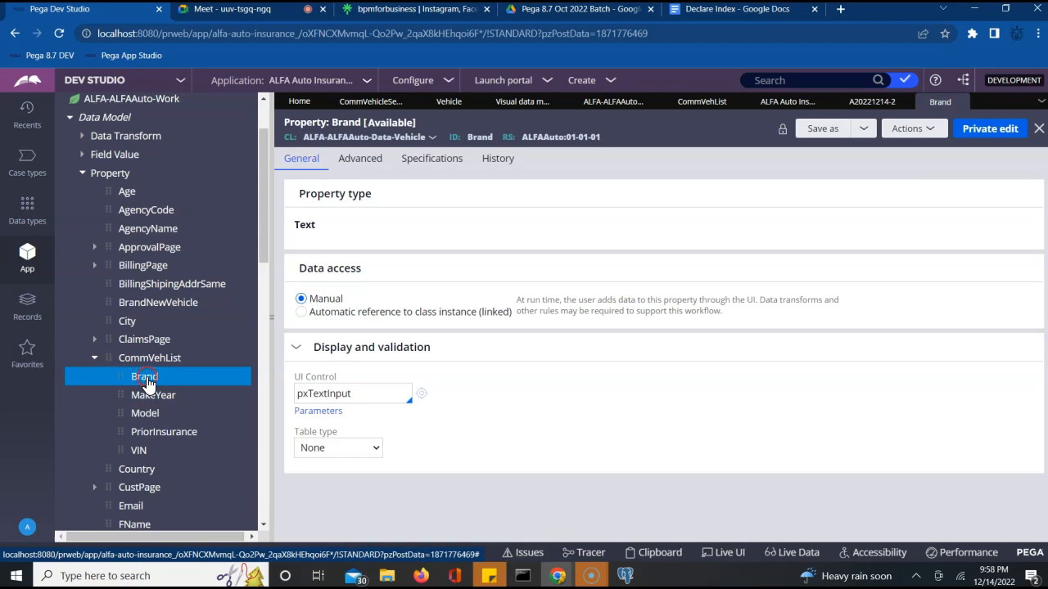
{"action": "right_click", "coordinate": [148, 384]}
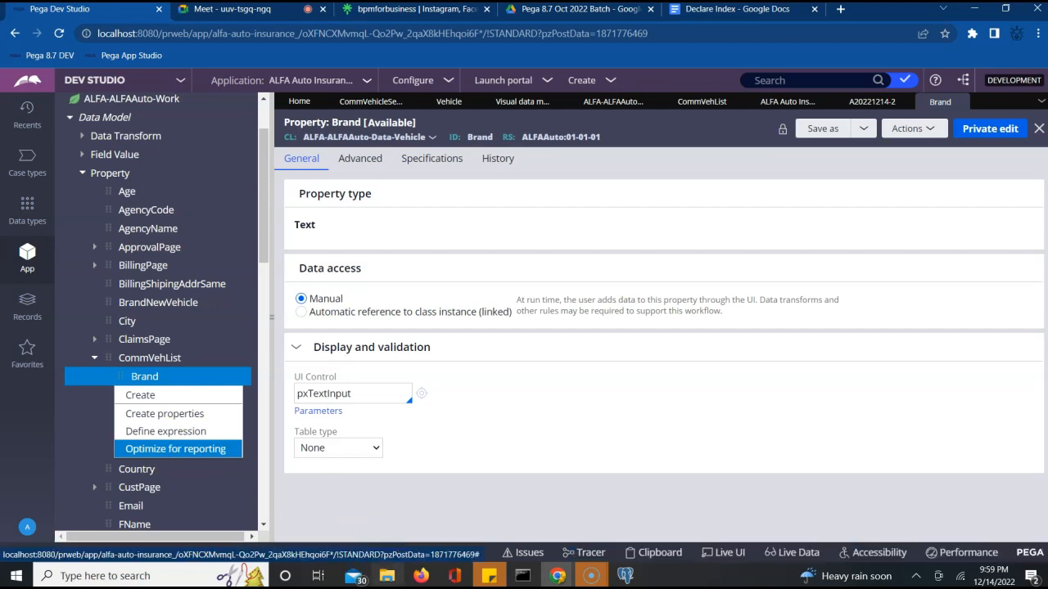
{"action": "left_click", "coordinate": [622, 577]}
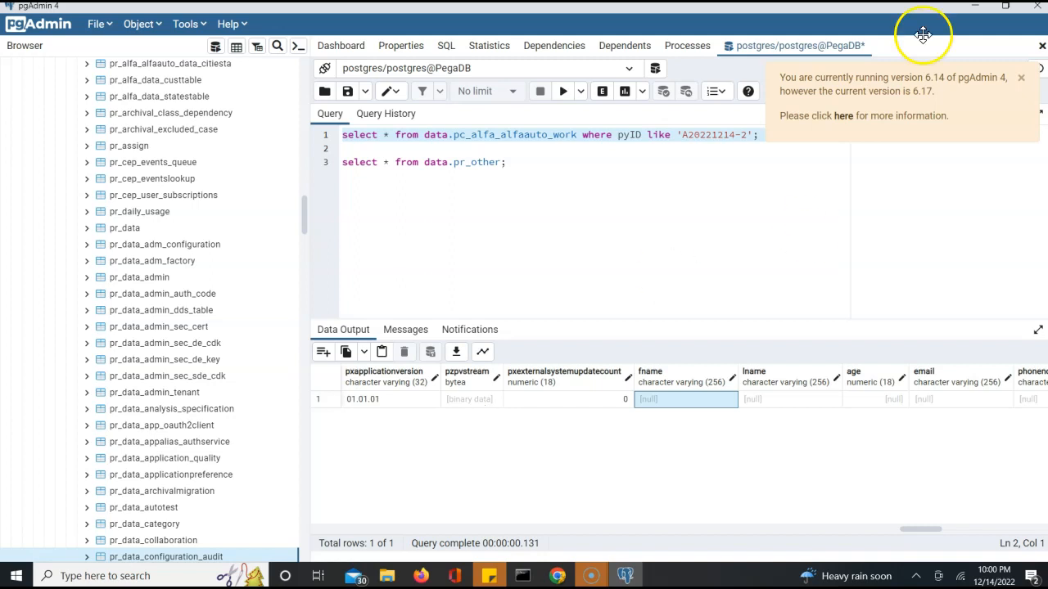
{"action": "left_click", "coordinate": [976, 10]}
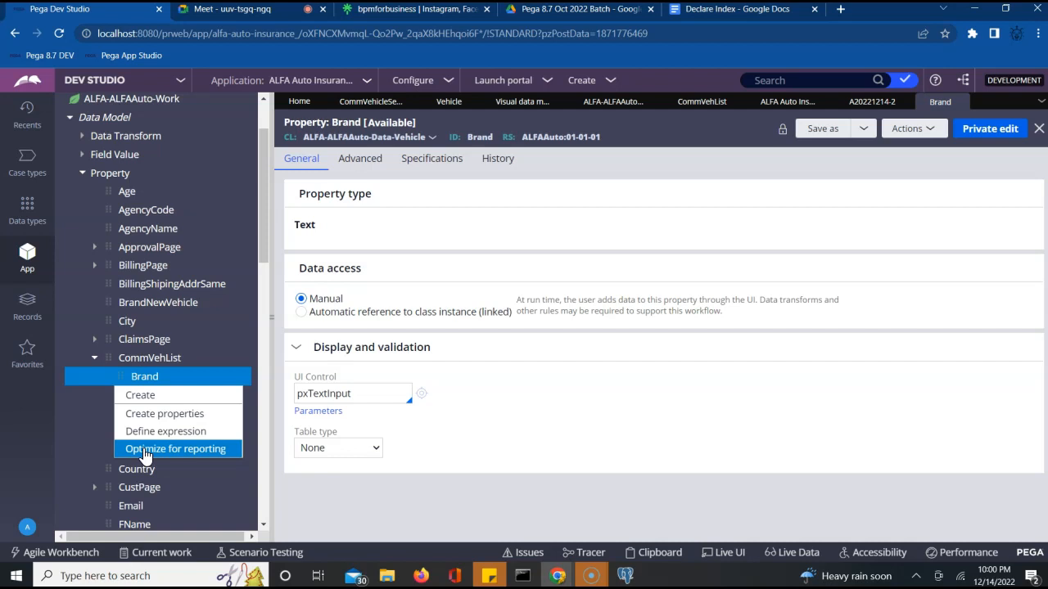
{"action": "left_click", "coordinate": [144, 450]}
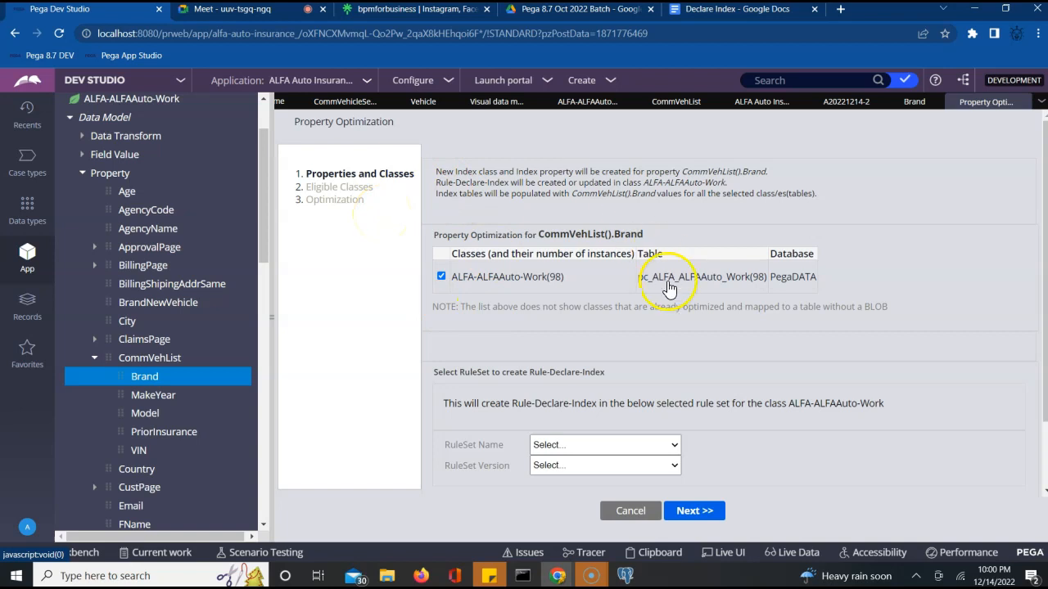
{"action": "left_click", "coordinate": [635, 511]}
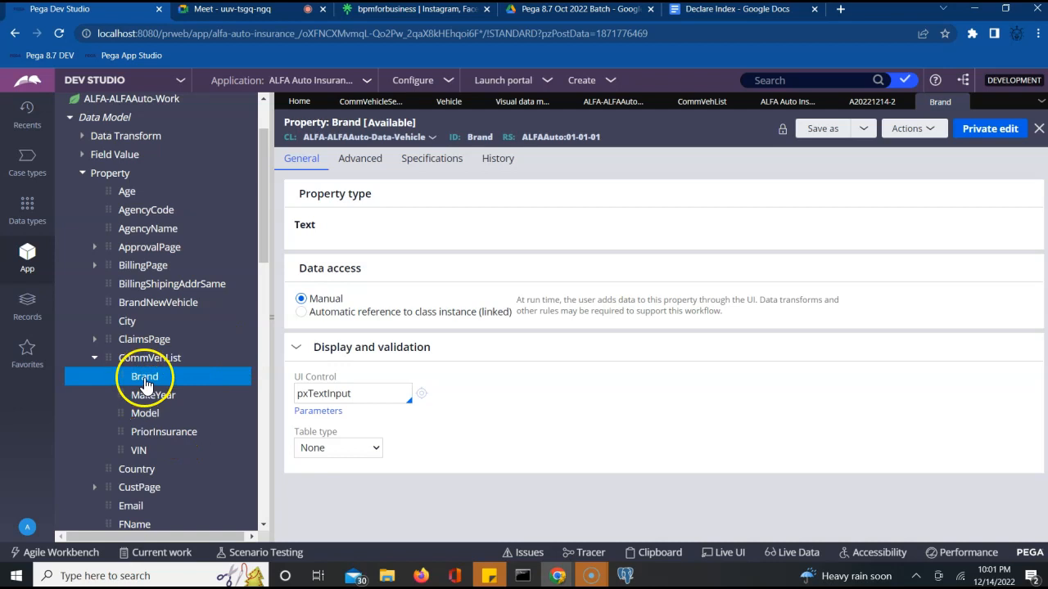
{"action": "right_click", "coordinate": [145, 382]}
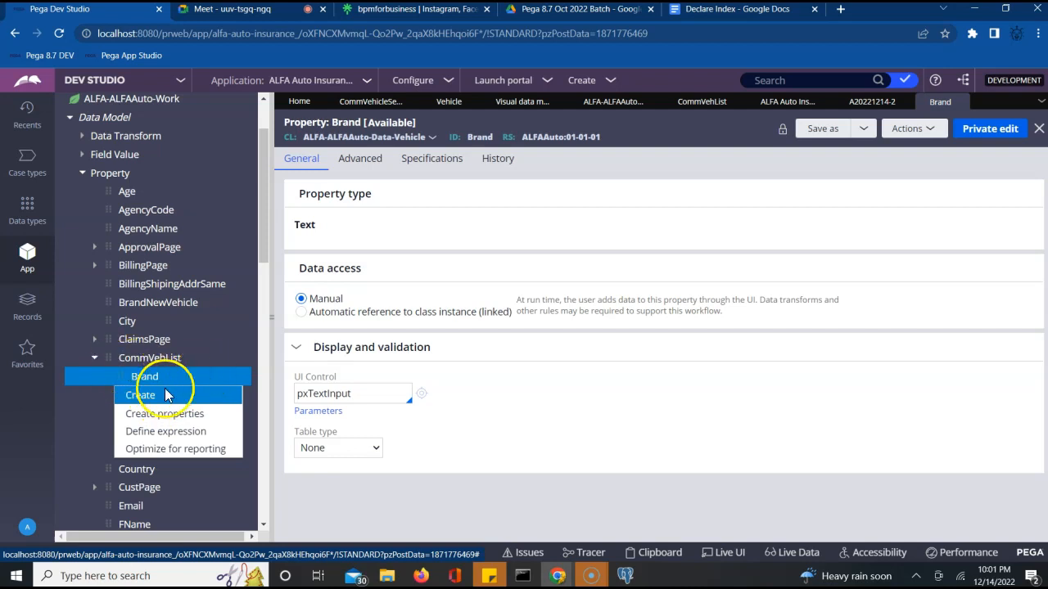
{"action": "left_click", "coordinate": [157, 452]}
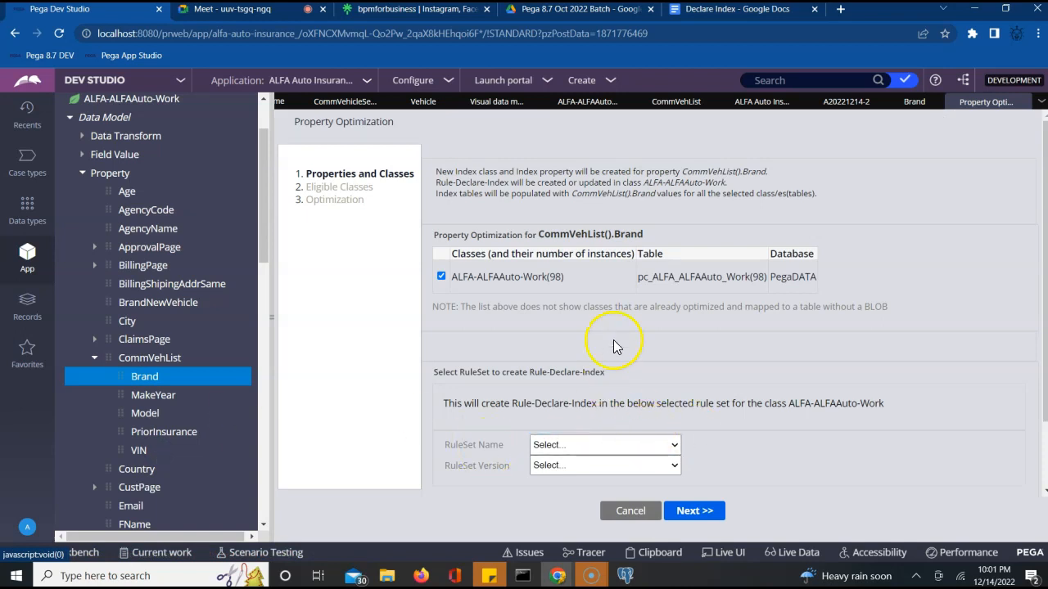
{"action": "left_click", "coordinate": [638, 446]}
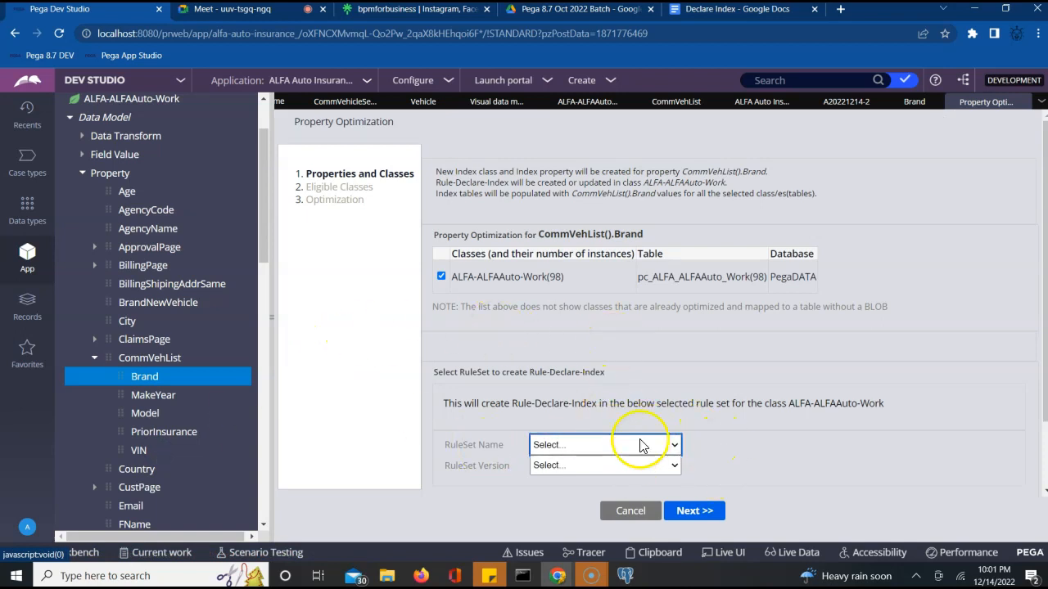
{"action": "left_click", "coordinate": [632, 511]}
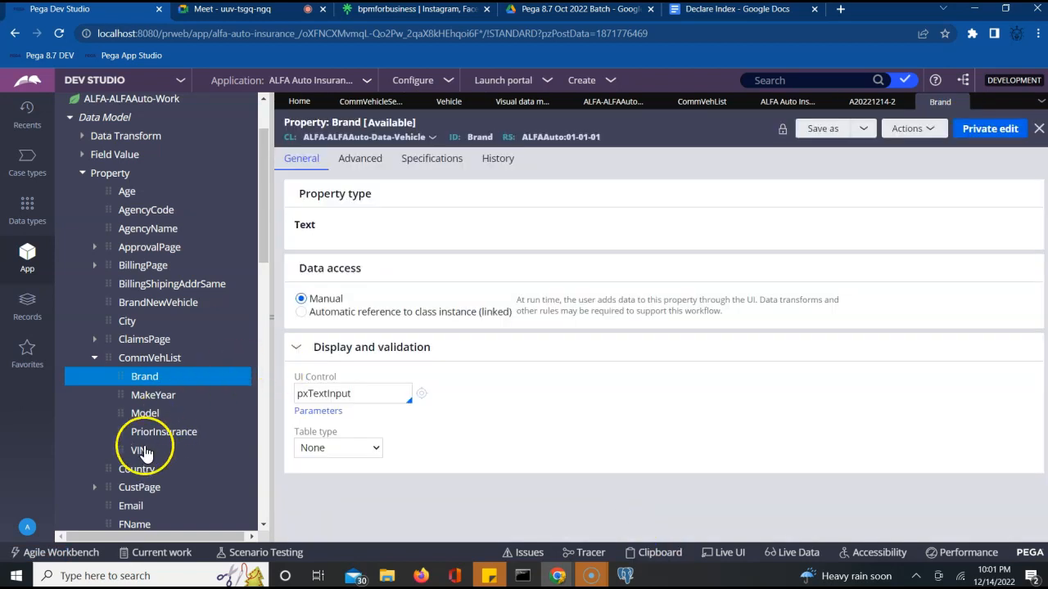
Start optimizing the VIN property of CommVehList for reporting, with RuleSet Name ALFAAuto and RuleSet Version 01-01-02
{"action": "left_click", "coordinate": [140, 451]}
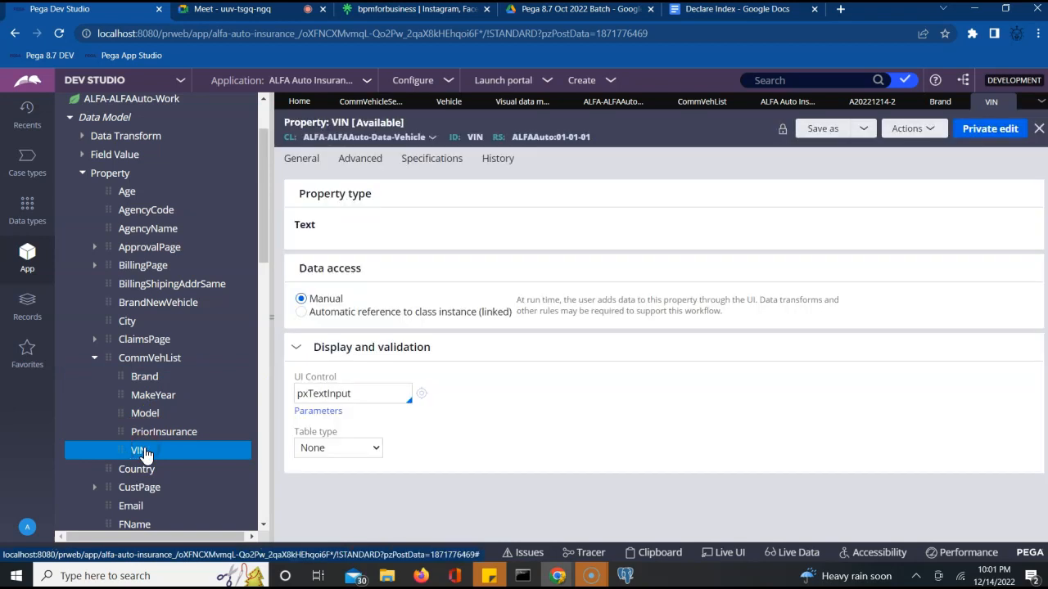
{"action": "right_click", "coordinate": [146, 455]}
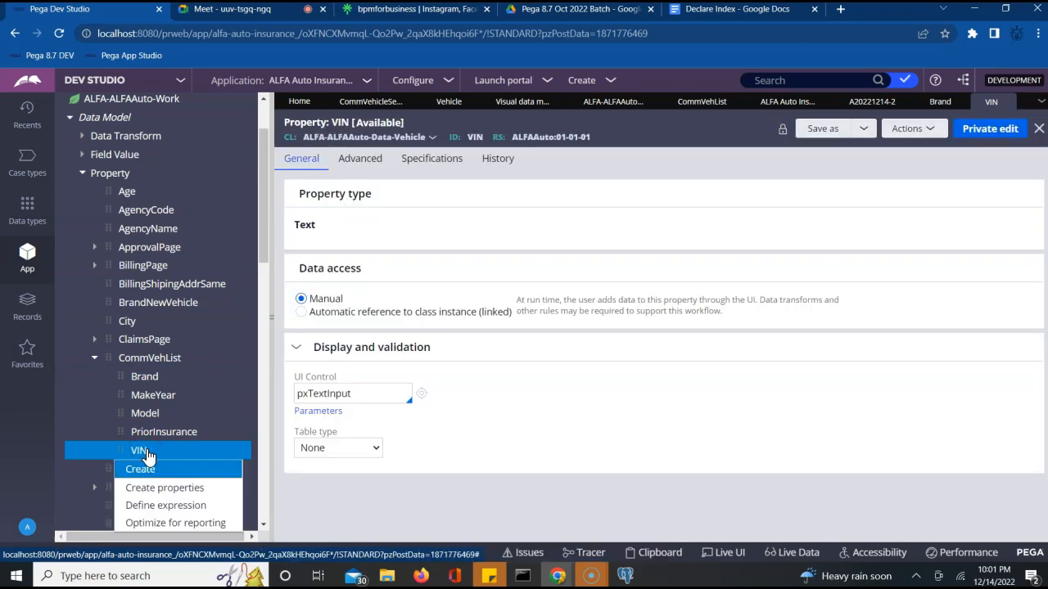
{"action": "left_click", "coordinate": [172, 530]}
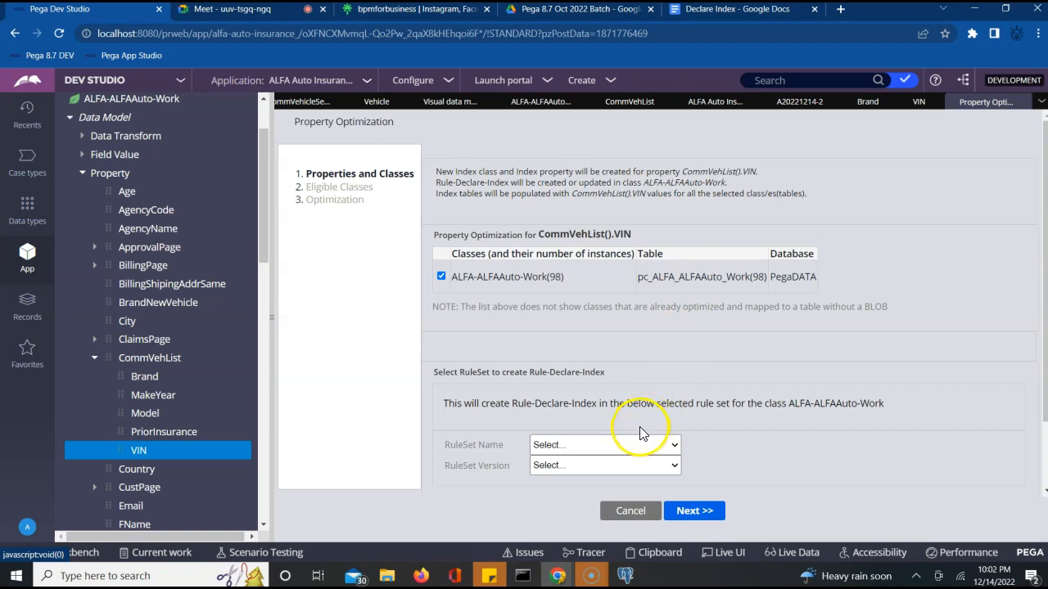
{"action": "left_click", "coordinate": [631, 446]}
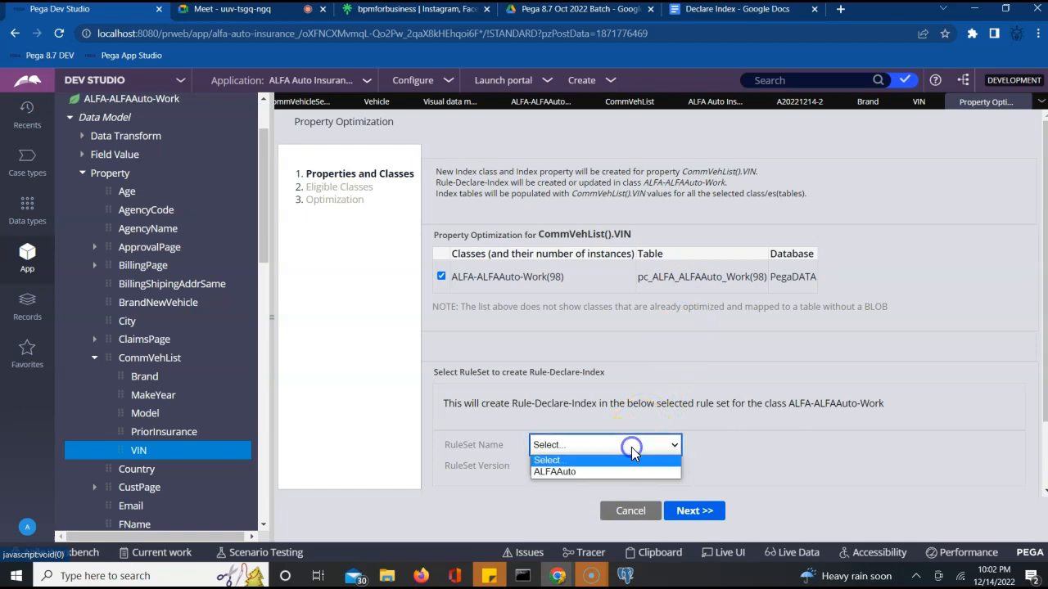
{"action": "left_click", "coordinate": [584, 472]}
{"action": "left_click", "coordinate": [604, 466]}
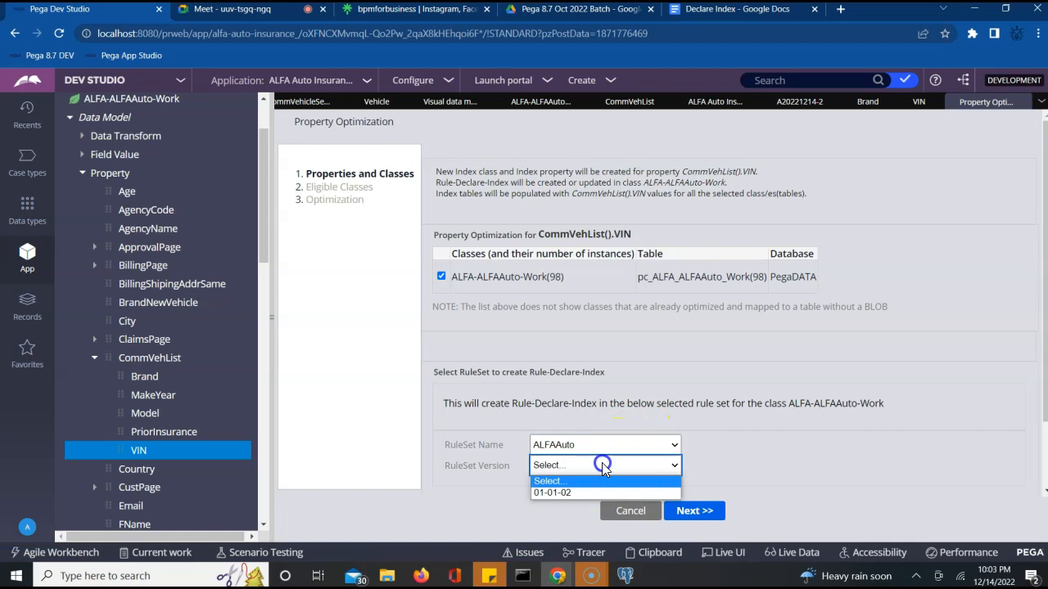
{"action": "left_click", "coordinate": [553, 492]}
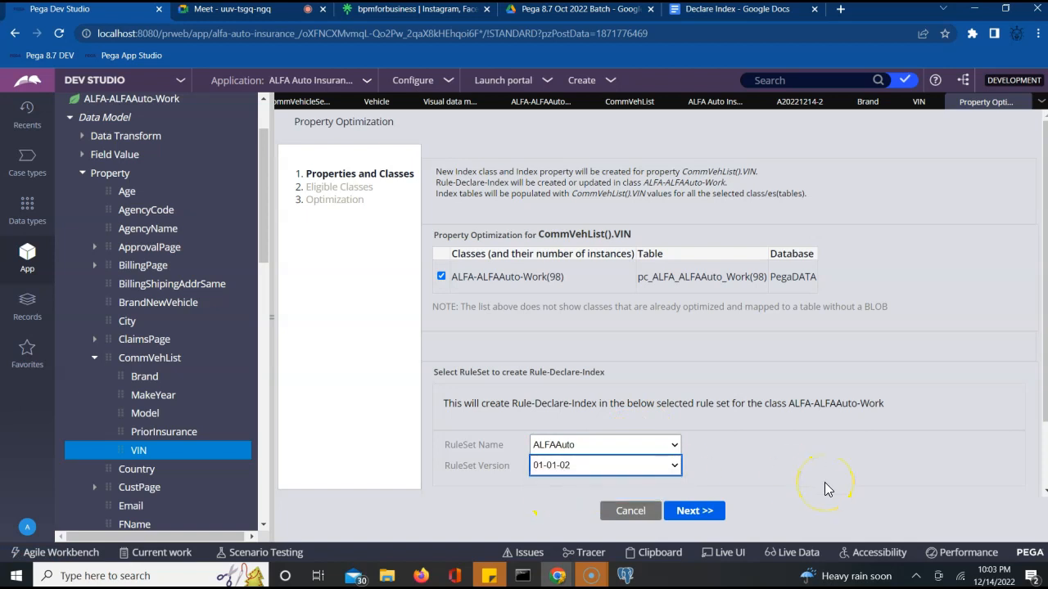
{"action": "left_click", "coordinate": [853, 472]}
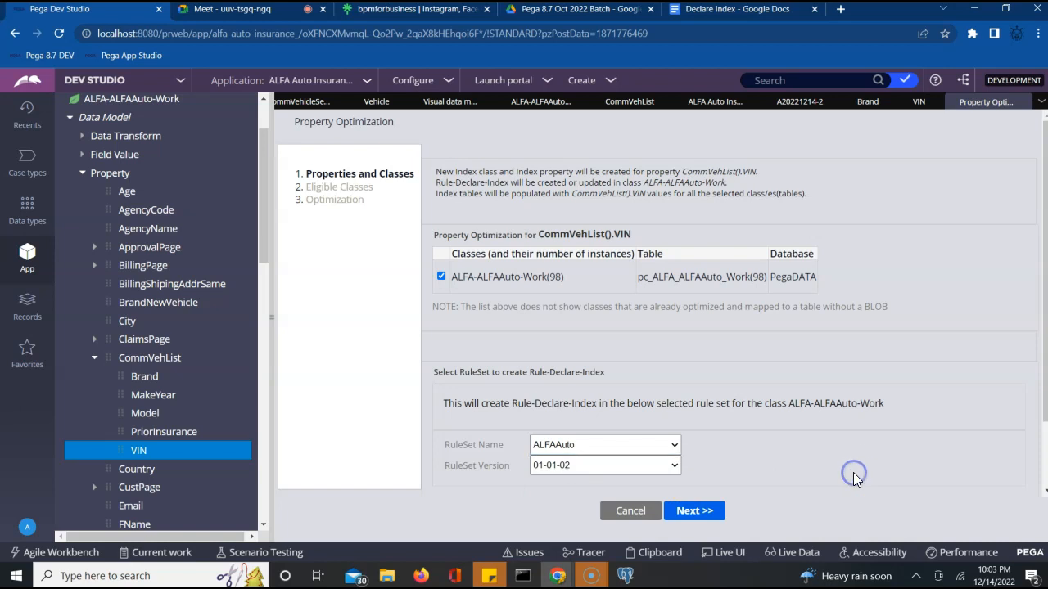
Review the vehicle list in case A20221214-2 and the class, ruleset and population schedule settings of the VIN optimization
{"action": "scroll", "coordinate": [853, 473], "scroll_direction": "down", "scroll_amount": 1}
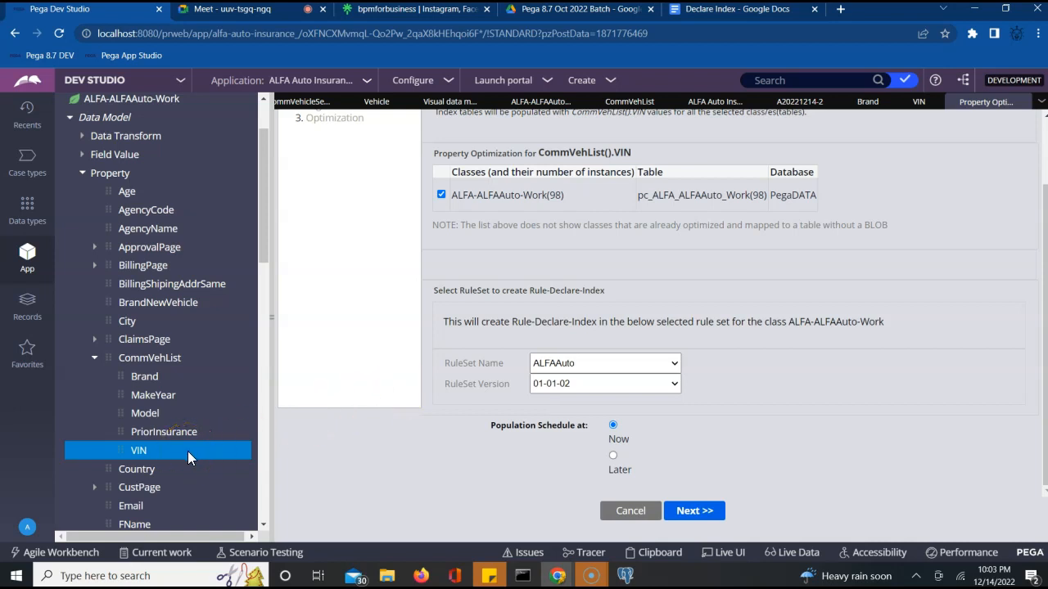
{"action": "left_click", "coordinate": [800, 104]}
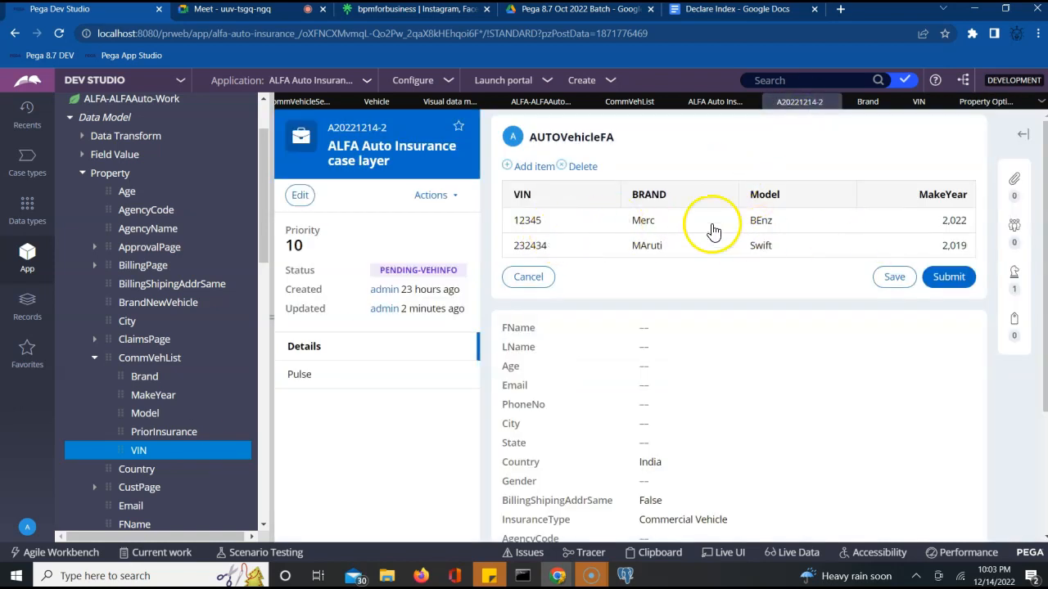
{"action": "left_click", "coordinate": [966, 105]}
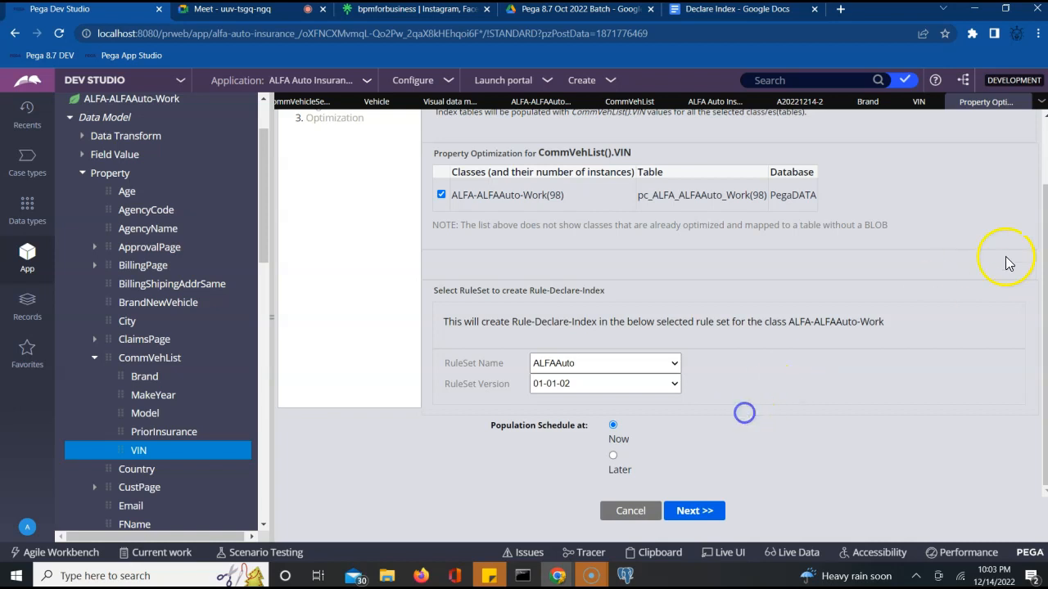
{"action": "scroll", "coordinate": [1044, 177], "scroll_direction": "up", "scroll_amount": 2}
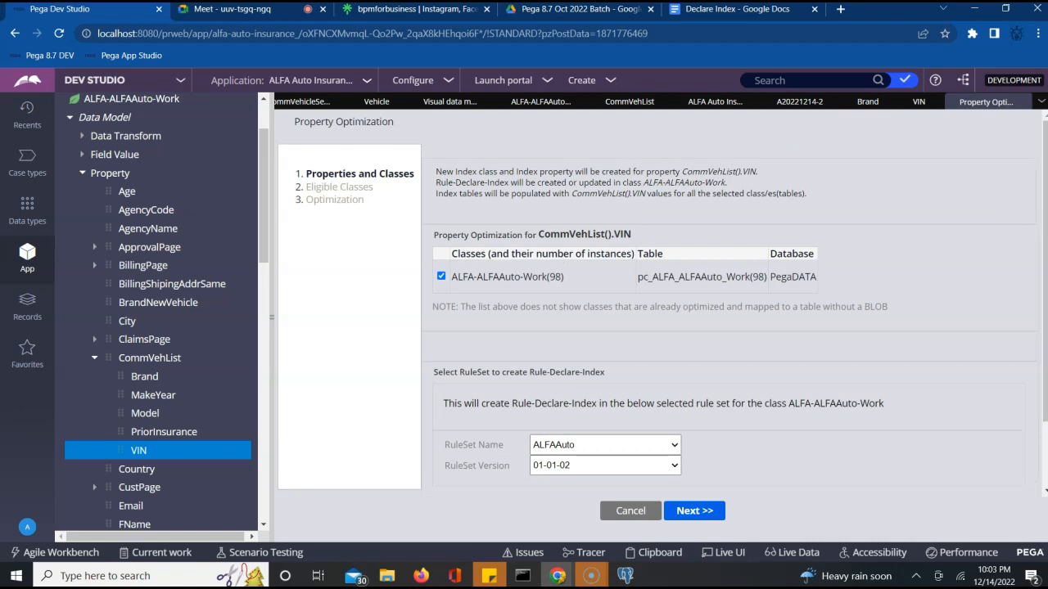
{"action": "scroll", "coordinate": [1045, 463], "scroll_direction": "down", "scroll_amount": 2}
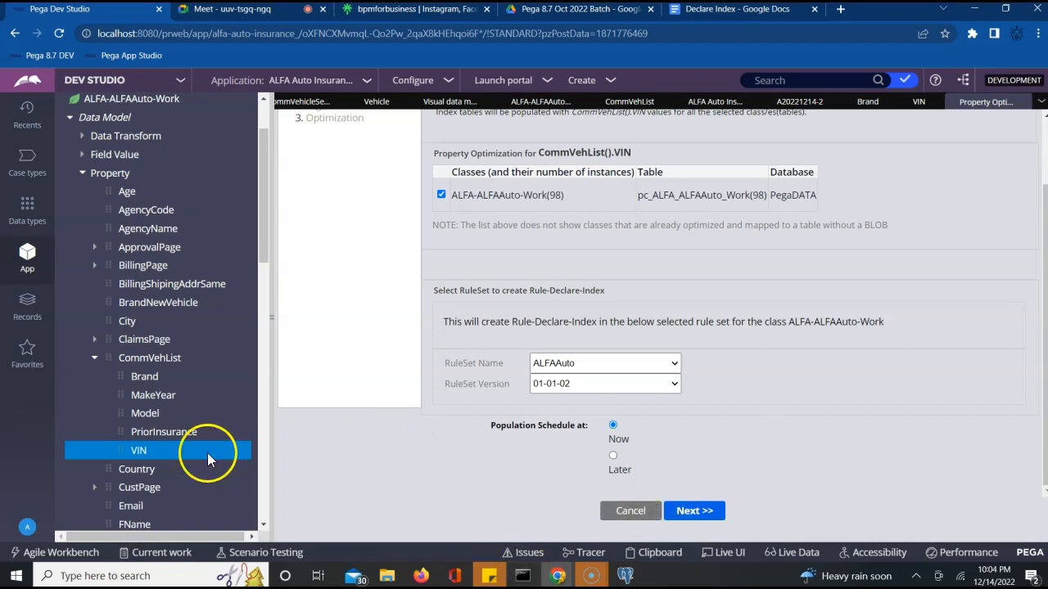
{"action": "right_click", "coordinate": [139, 457]}
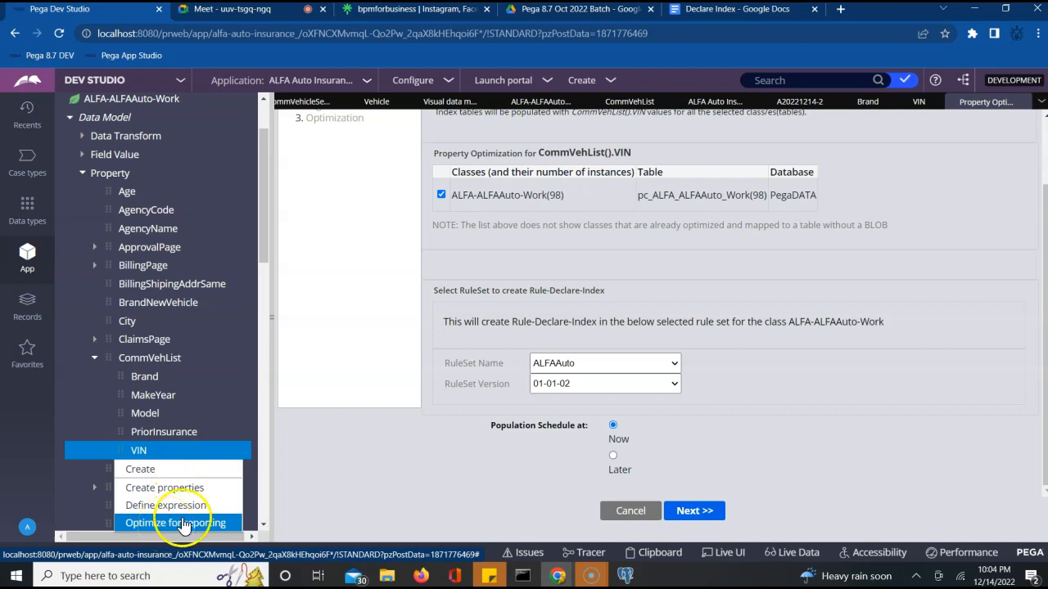
{"action": "left_click", "coordinate": [344, 463]}
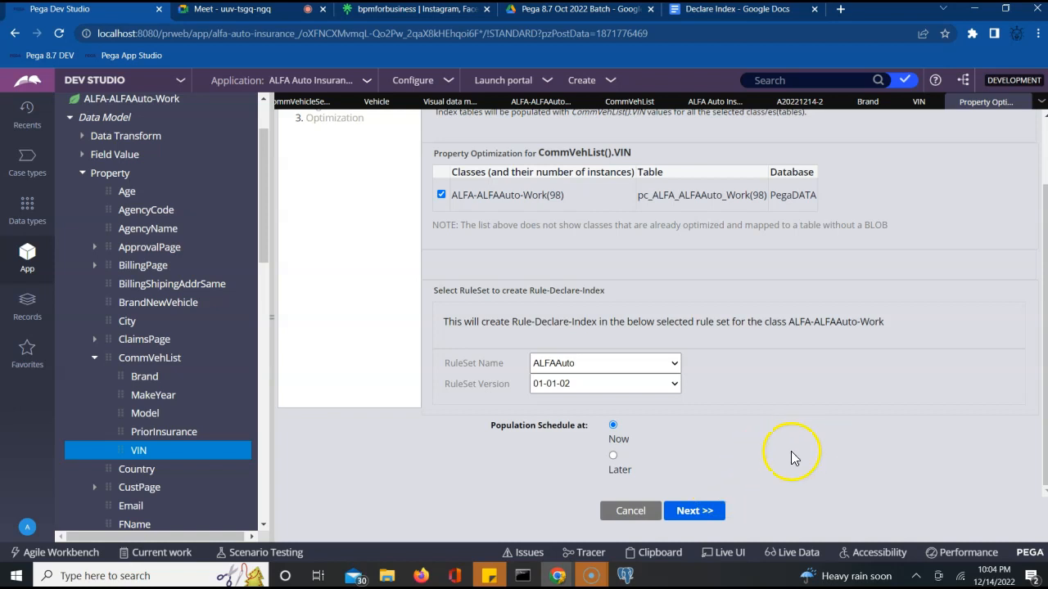
Accept the optimization settings and run the VIN optimization for the eligible class ALFA-ALFAAuto-Work
{"action": "left_click", "coordinate": [705, 516]}
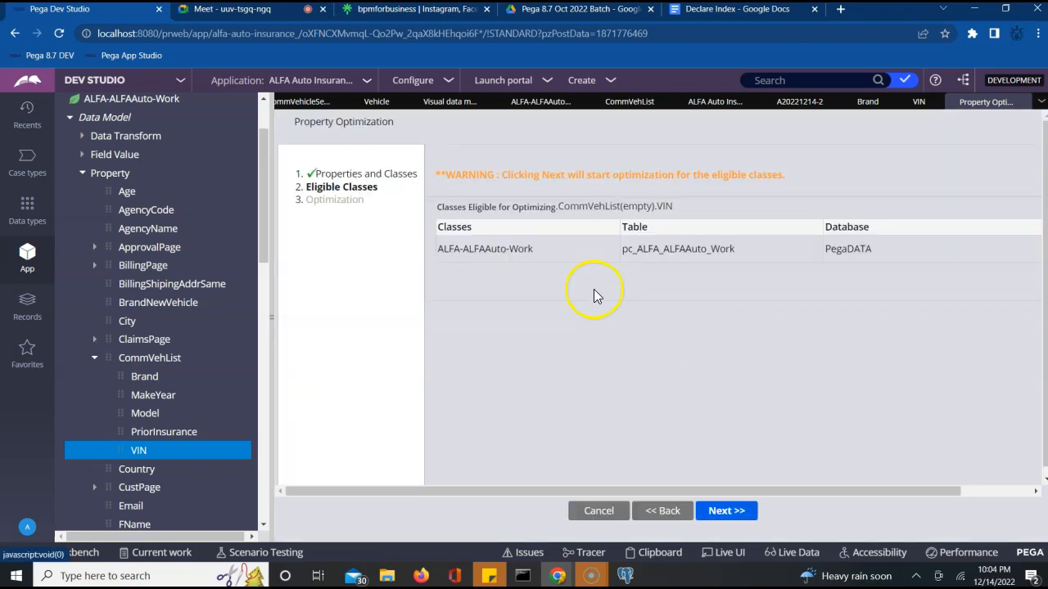
{"action": "left_click", "coordinate": [731, 514]}
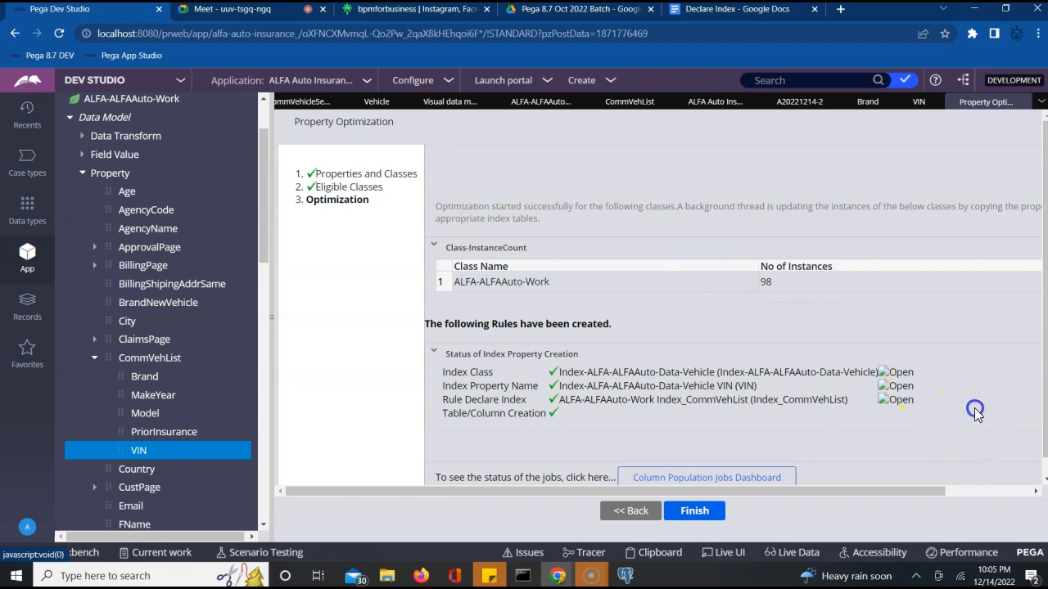
Examine the index class, index property, Declare Index rule and table creation entries in the optimization results
{"action": "scroll", "coordinate": [976, 415], "scroll_direction": "down", "scroll_amount": 1}
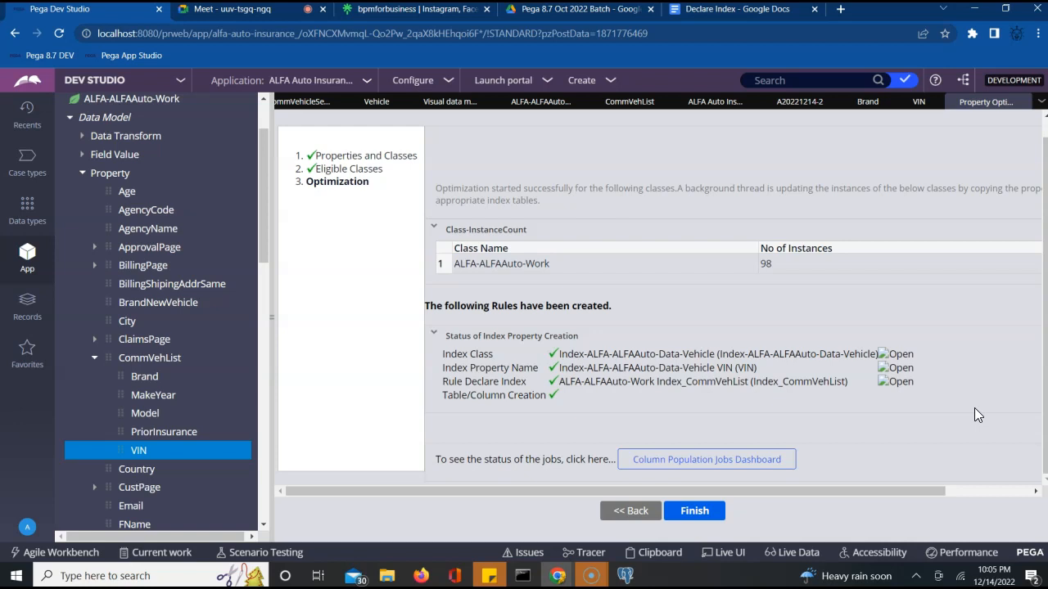
{"action": "left_click", "coordinate": [928, 410]}
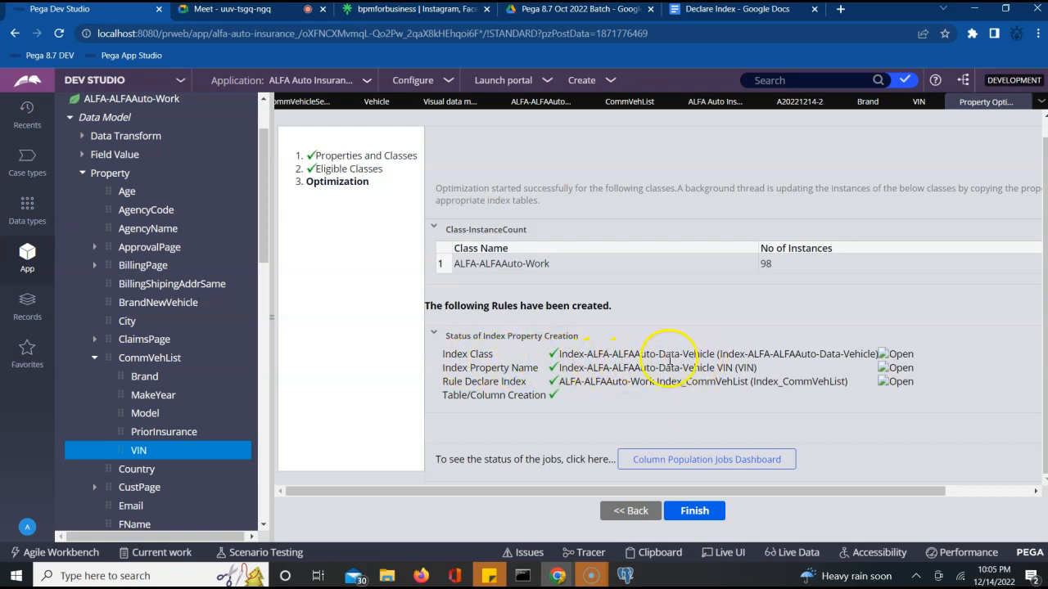
{"action": "triple_click", "coordinate": [586, 355]}
{"action": "left_click", "coordinate": [587, 370]}
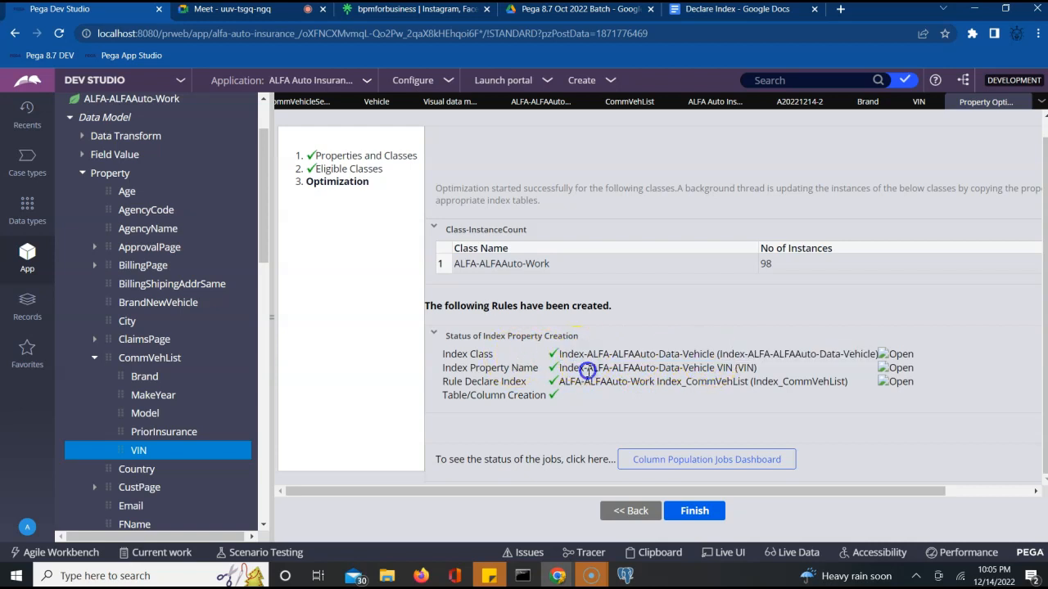
Check the index property and Declare Index entries in the results, and finish and close the VIN optimization along with the VIN rule
{"action": "triple_click", "coordinate": [587, 370]}
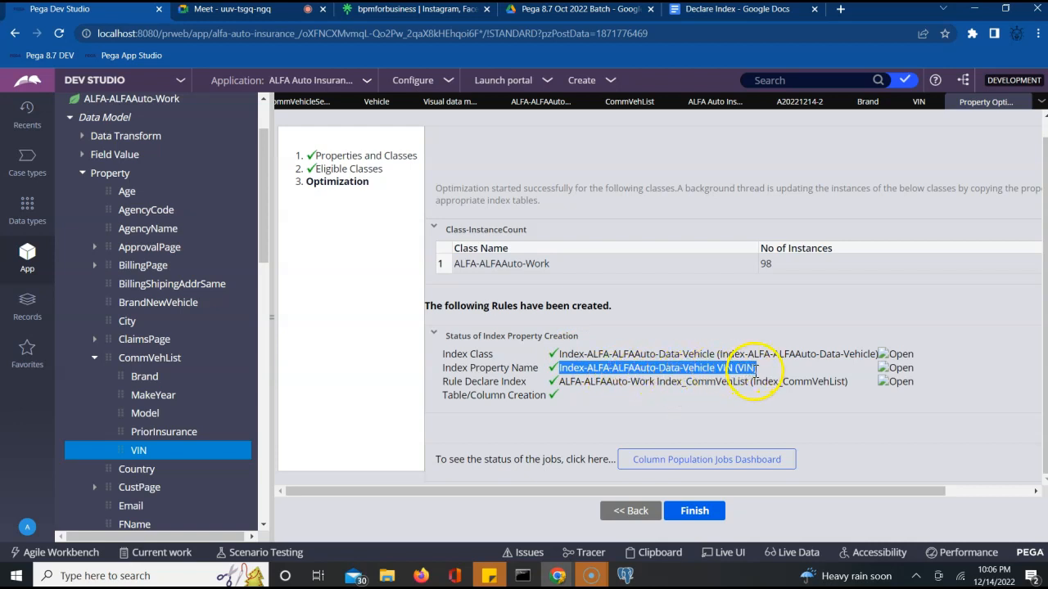
{"action": "triple_click", "coordinate": [489, 392]}
{"action": "left_click", "coordinate": [490, 385]}
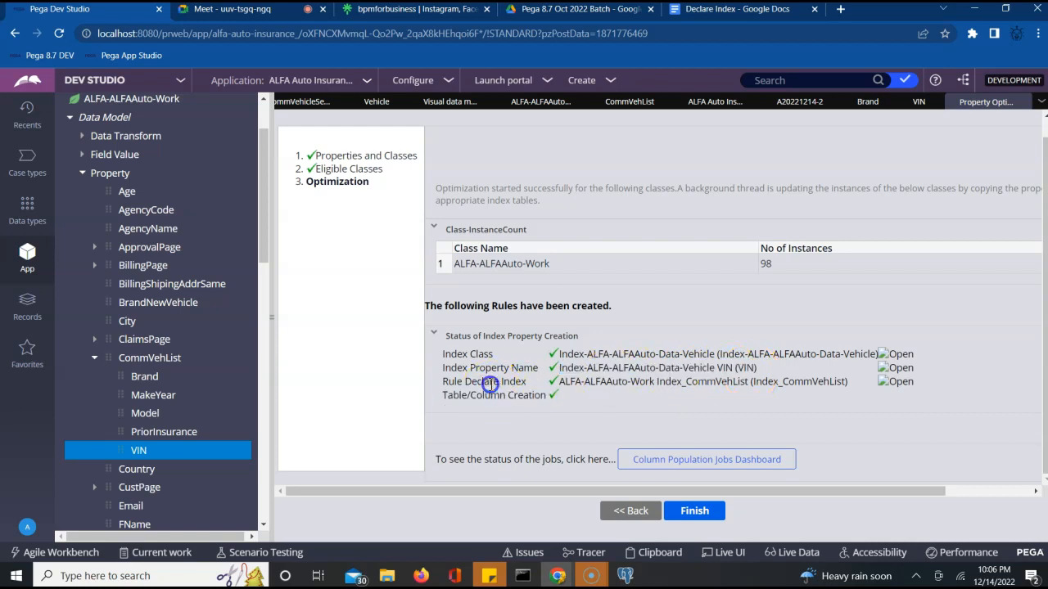
{"action": "triple_click", "coordinate": [489, 382]}
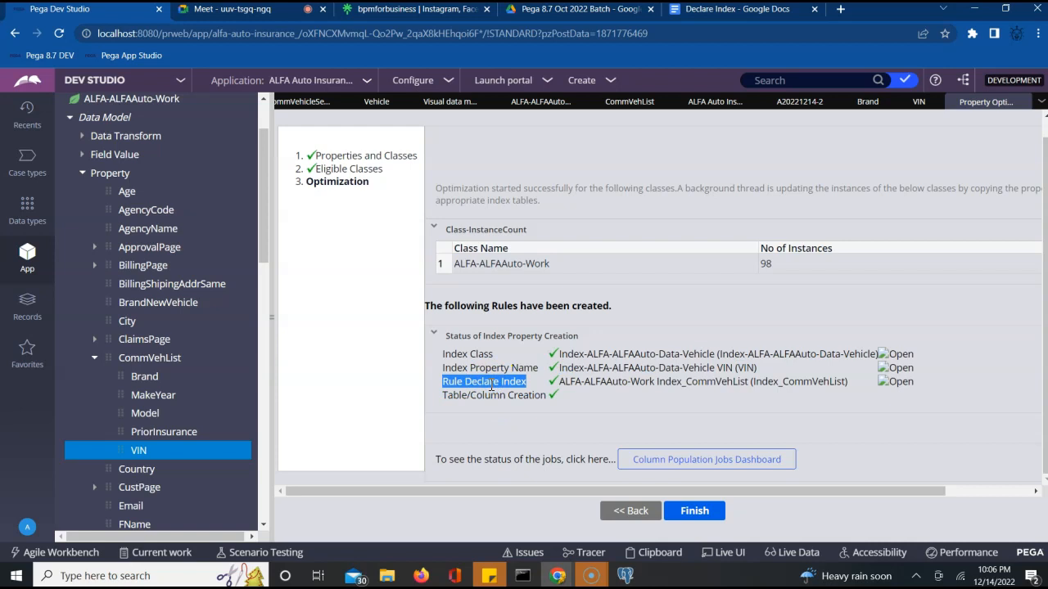
{"action": "triple_click", "coordinate": [606, 381]}
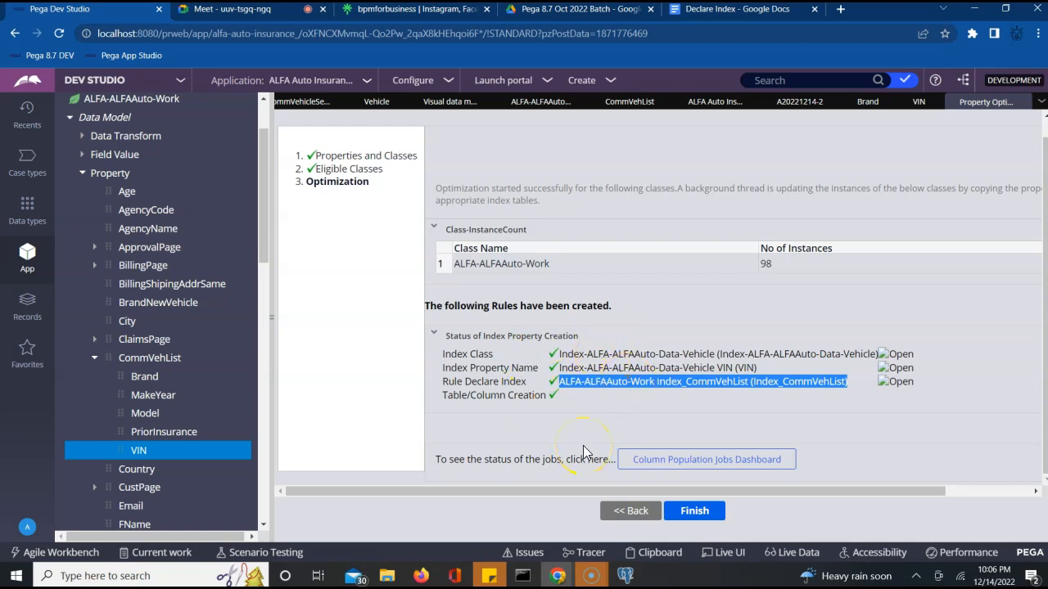
{"action": "left_click", "coordinate": [694, 513]}
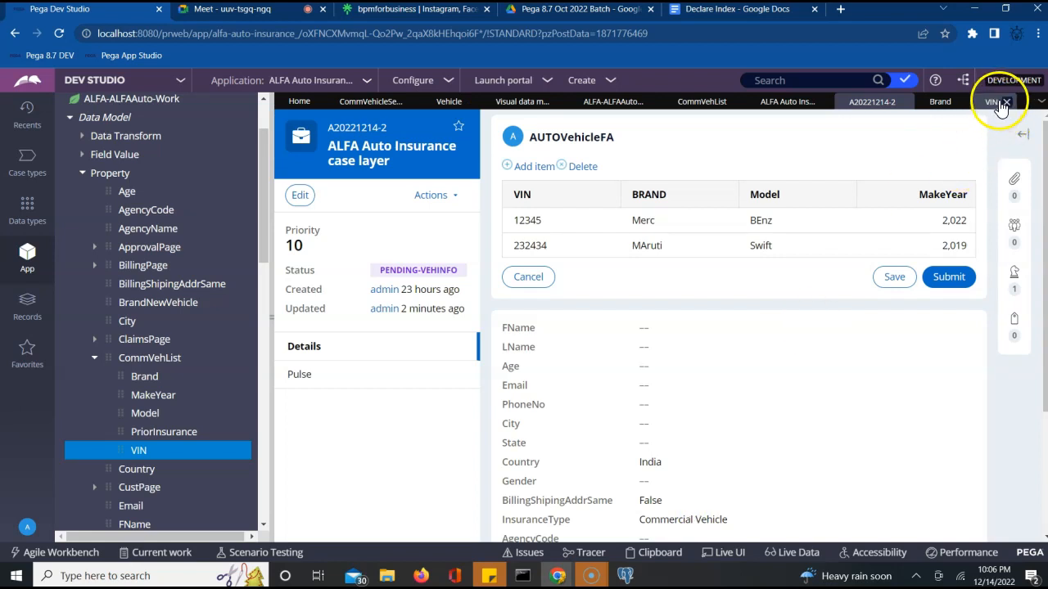
{"action": "left_click", "coordinate": [1006, 102]}
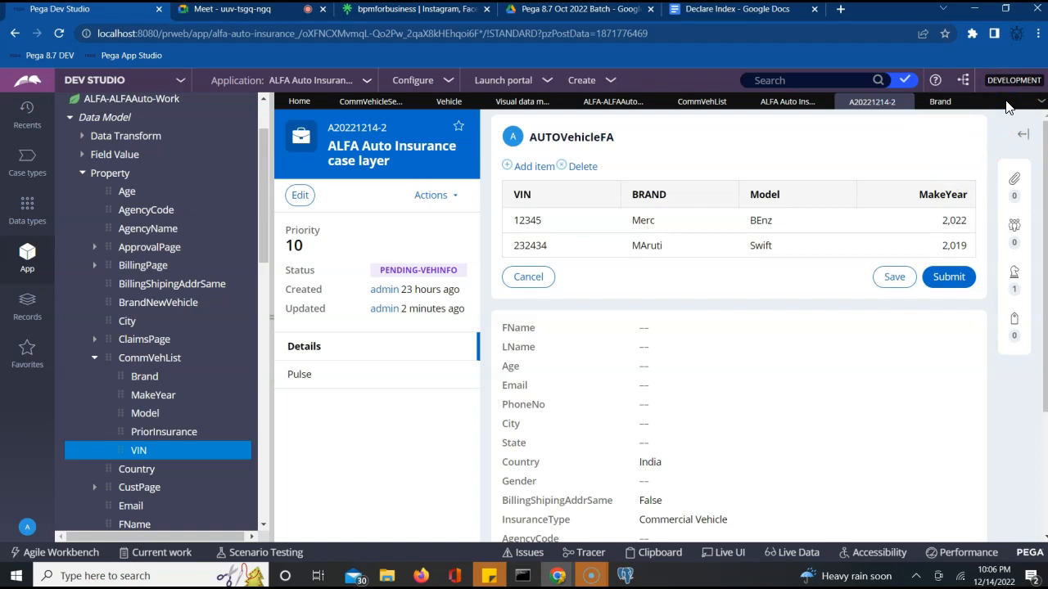
Optimize the Brand property of CommVehList for reporting in class ALFA-ALFAAuto-Work, using RuleSet Name ALFAAuto and RuleSet Version 01-01-02
{"action": "right_click", "coordinate": [150, 380]}
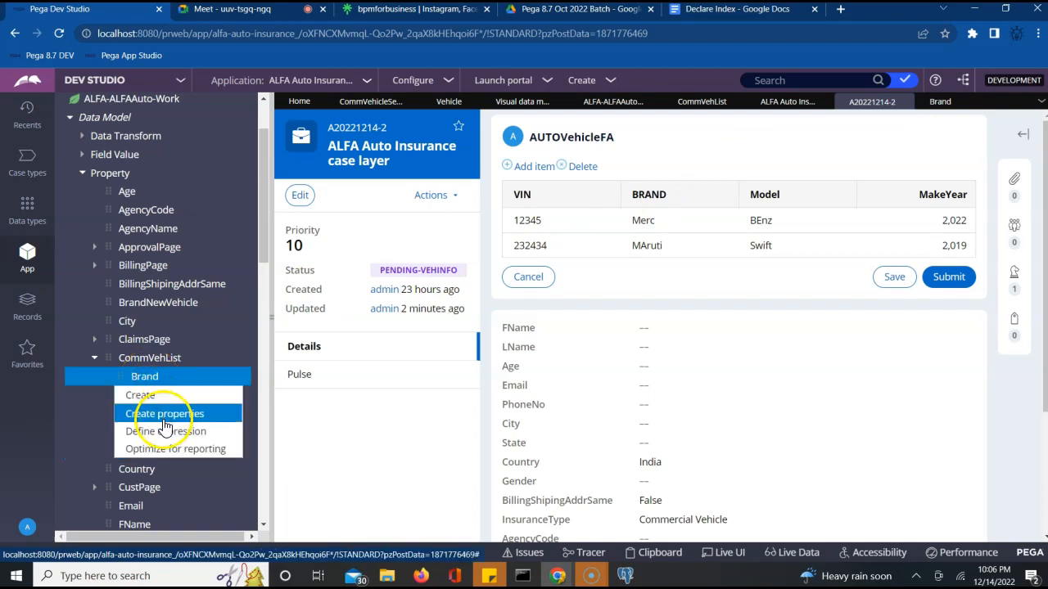
{"action": "left_click", "coordinate": [155, 451]}
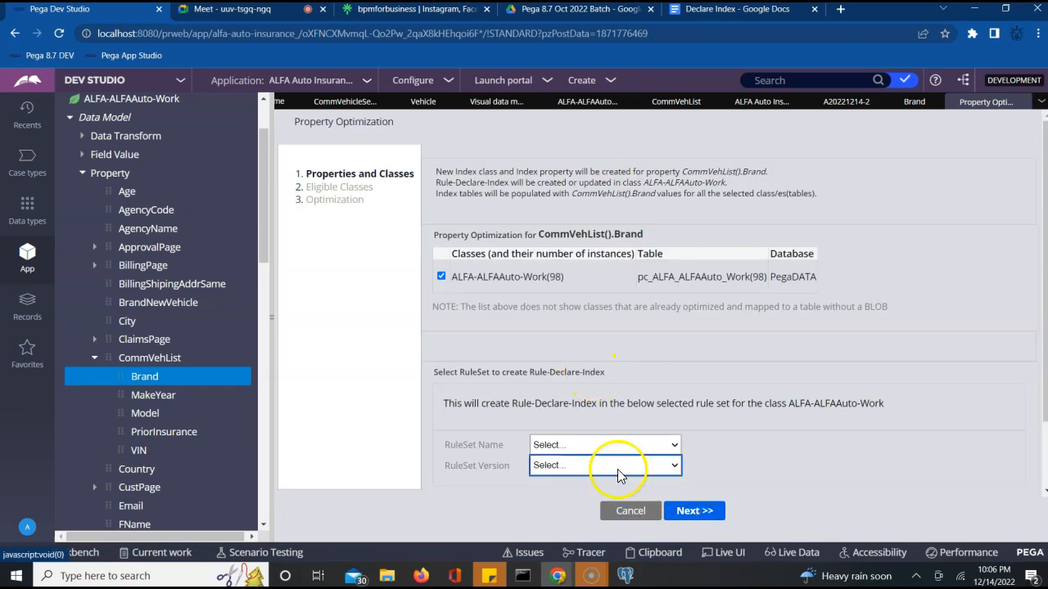
{"action": "left_click", "coordinate": [606, 459]}
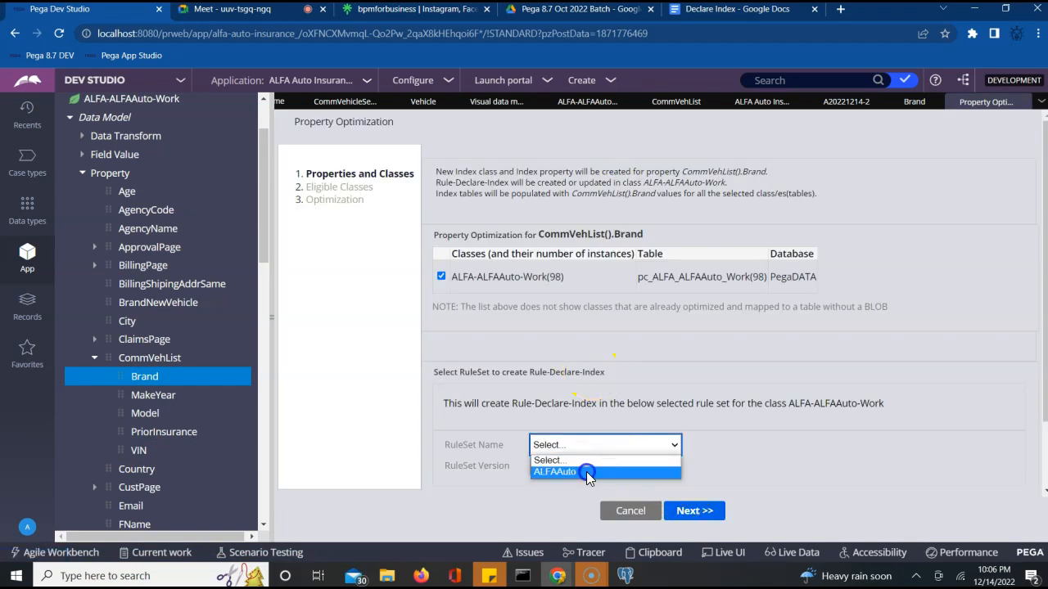
{"action": "left_click", "coordinate": [587, 471]}
{"action": "left_click", "coordinate": [587, 466]}
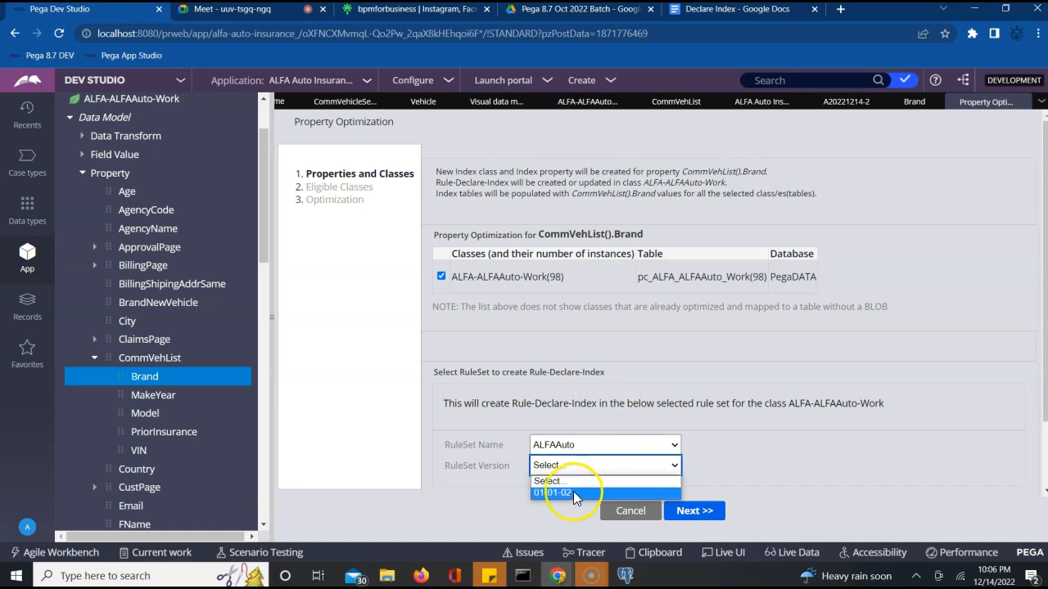
{"action": "left_click", "coordinate": [570, 494]}
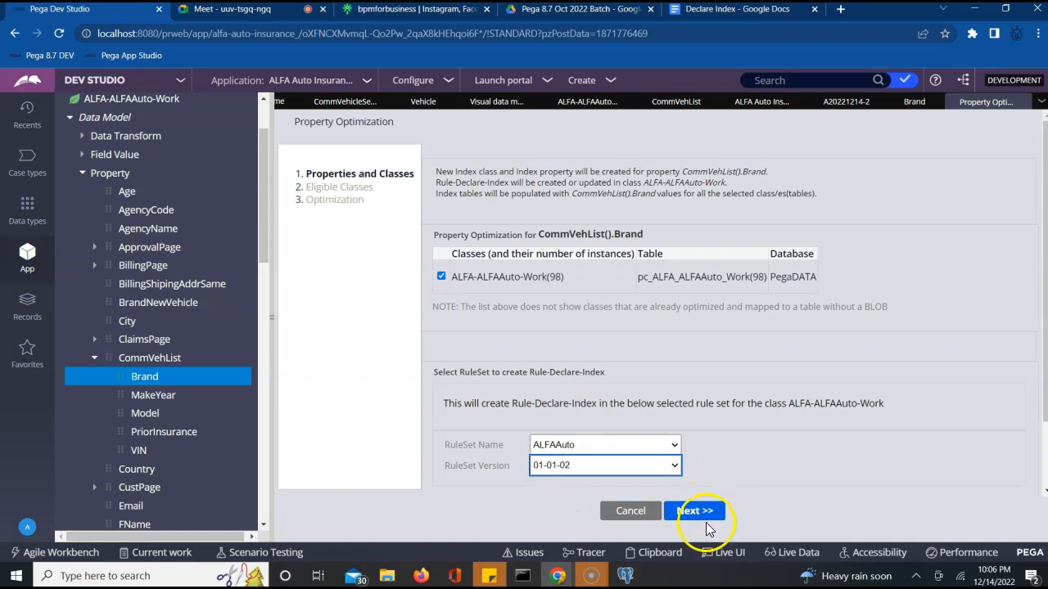
{"action": "left_click", "coordinate": [713, 516]}
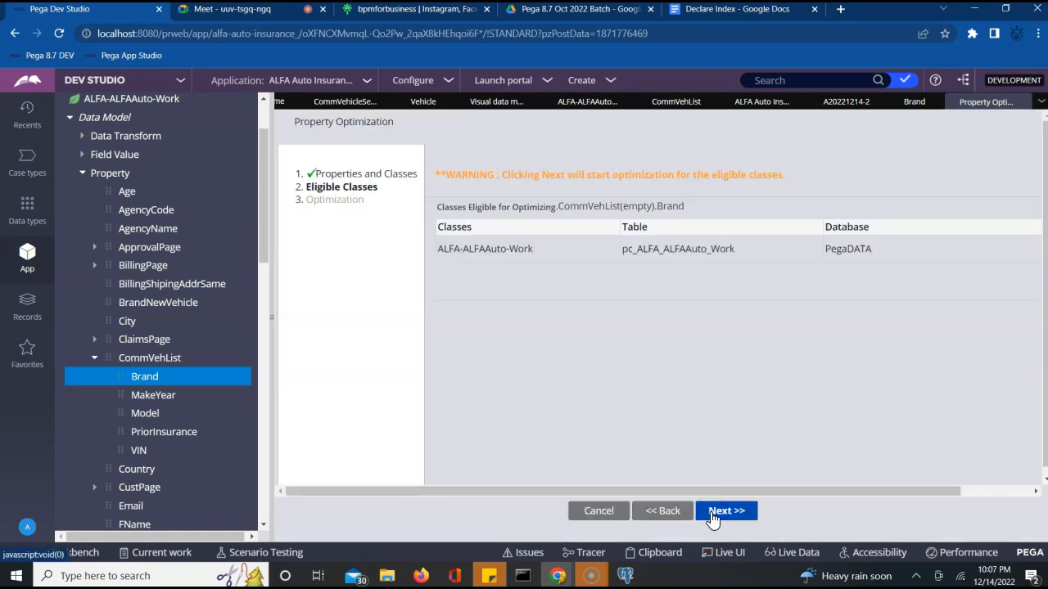
{"action": "left_click", "coordinate": [724, 513]}
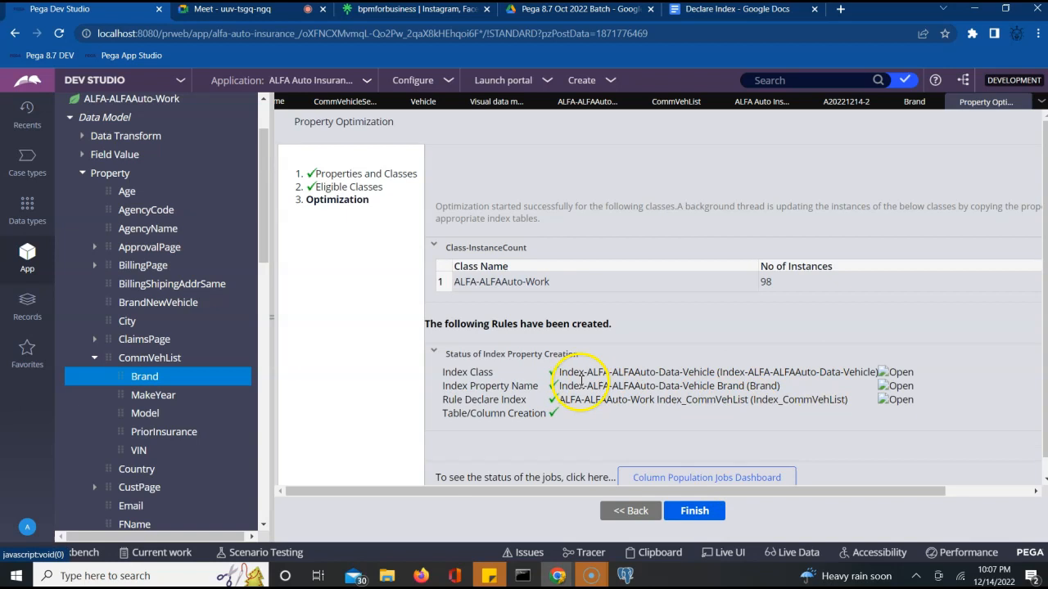
Check the Brand index property and the Index_CommVehList Declare Index entry in the results, and finish the Brand optimization
{"action": "double_click", "coordinate": [732, 386]}
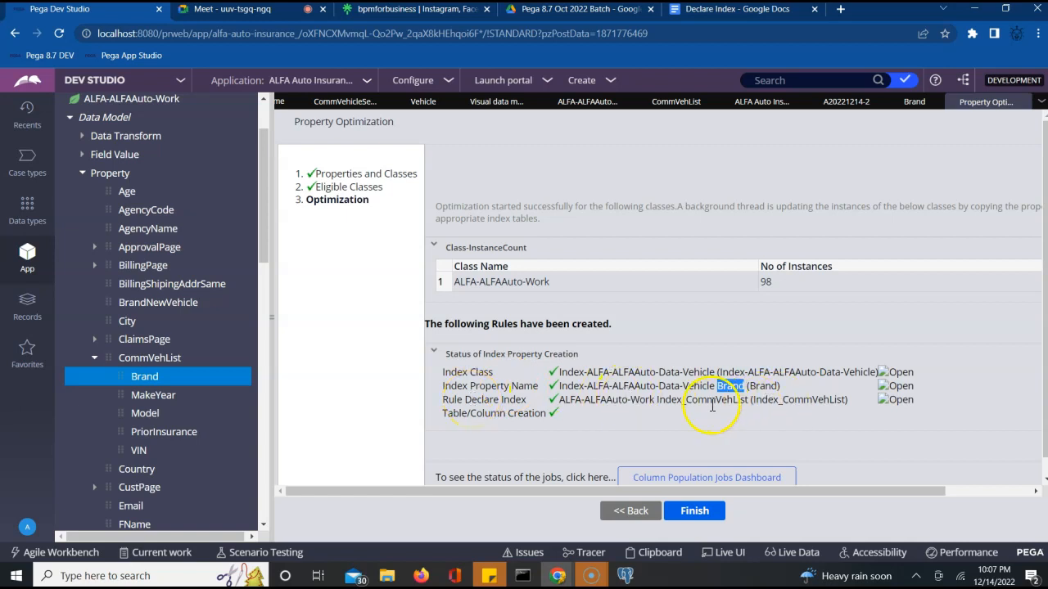
{"action": "double_click", "coordinate": [669, 401]}
{"action": "left_click", "coordinate": [671, 402]}
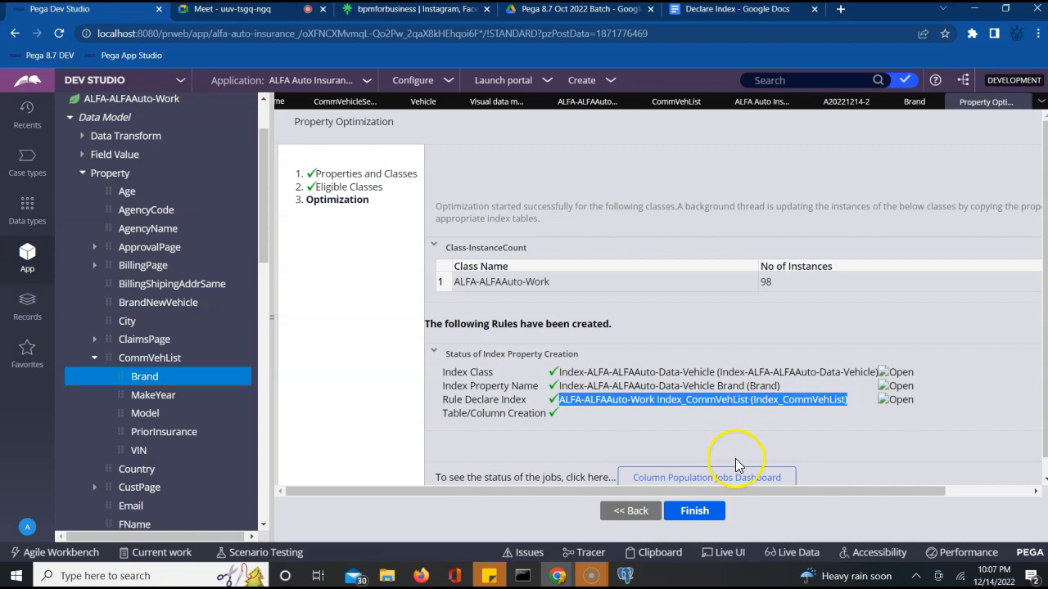
{"action": "left_click", "coordinate": [701, 514]}
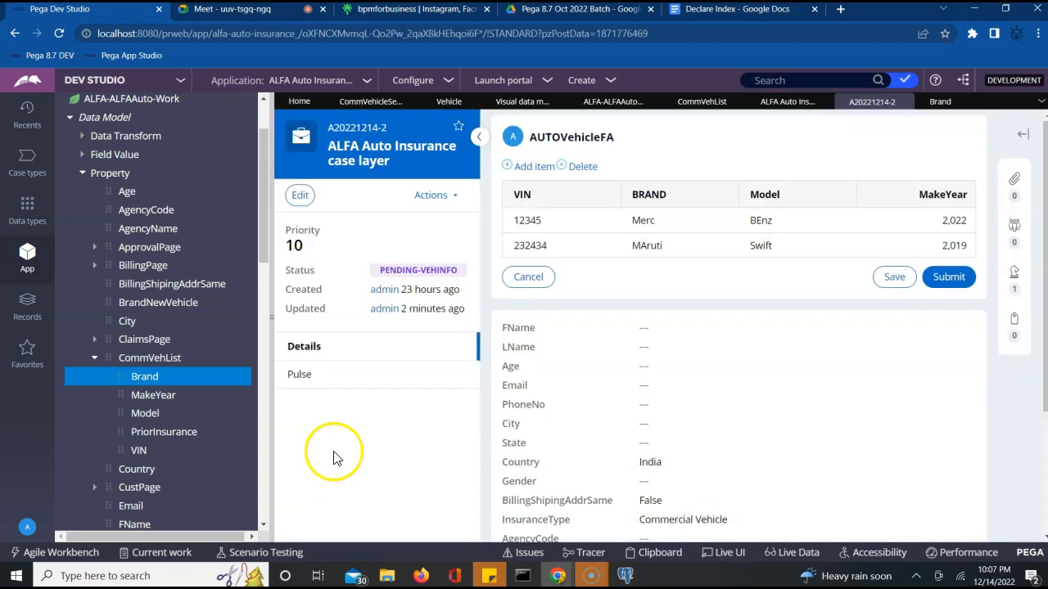
Try to optimize the MakeYear property of CommVehList for reporting, using RuleSet Name ALFAAuto and RuleSet Version 01-01-02
{"action": "right_click", "coordinate": [148, 405]}
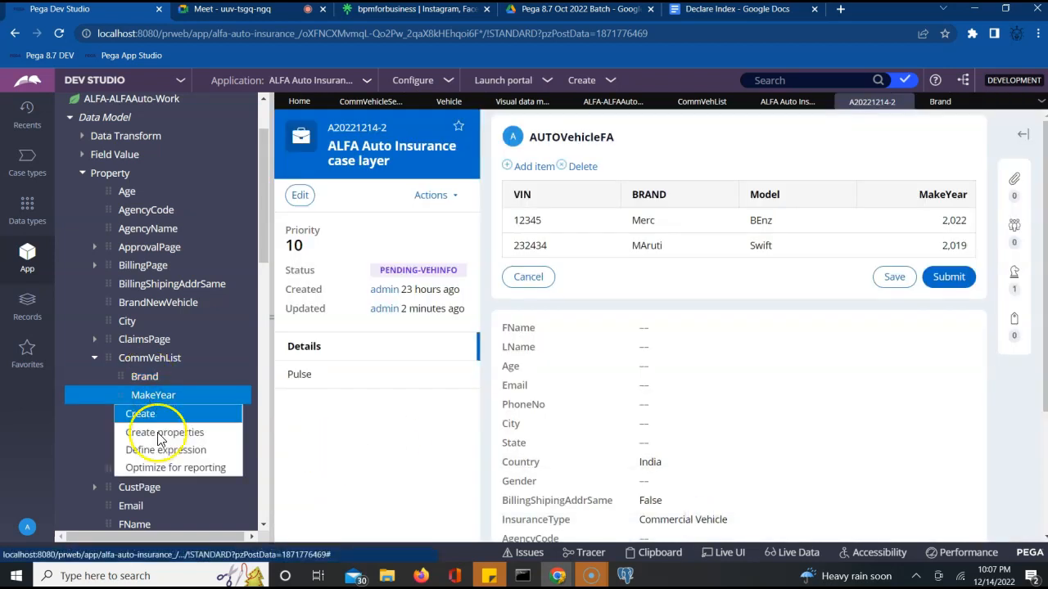
{"action": "left_click", "coordinate": [164, 470]}
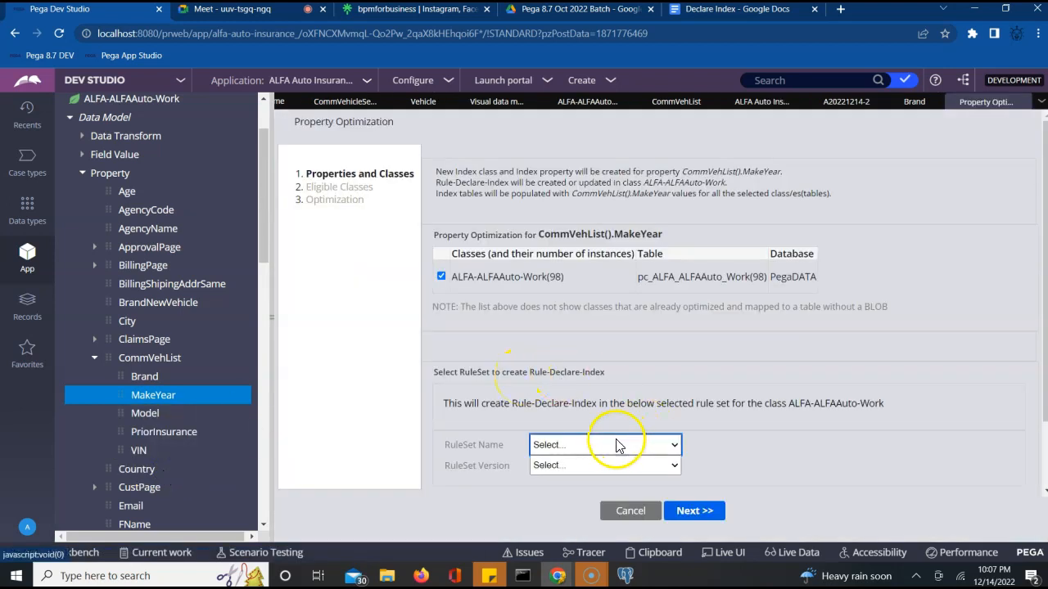
{"action": "left_click", "coordinate": [615, 446]}
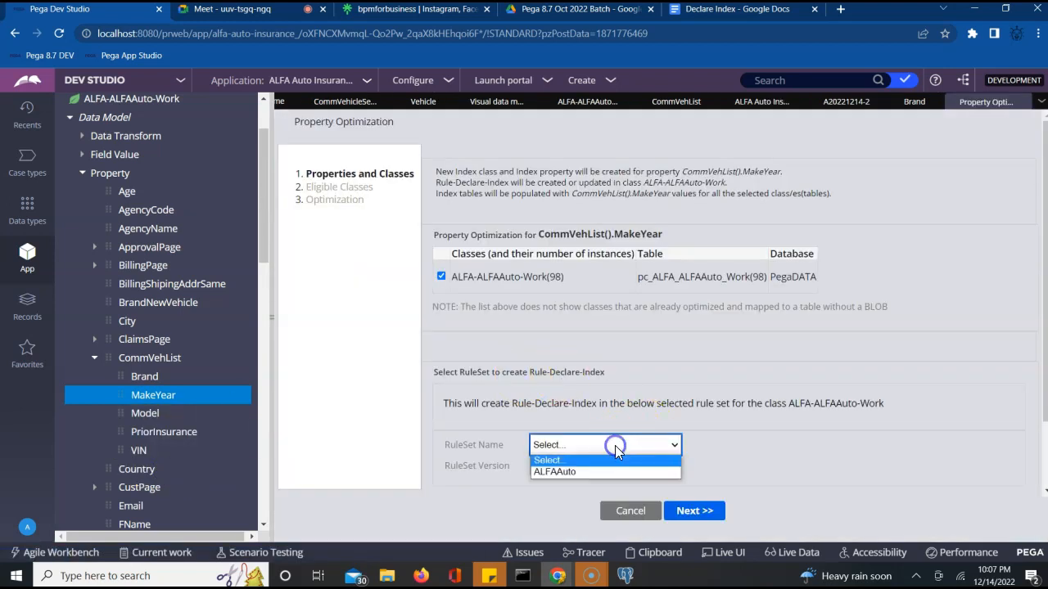
{"action": "left_click", "coordinate": [564, 471]}
{"action": "left_click", "coordinate": [576, 465]}
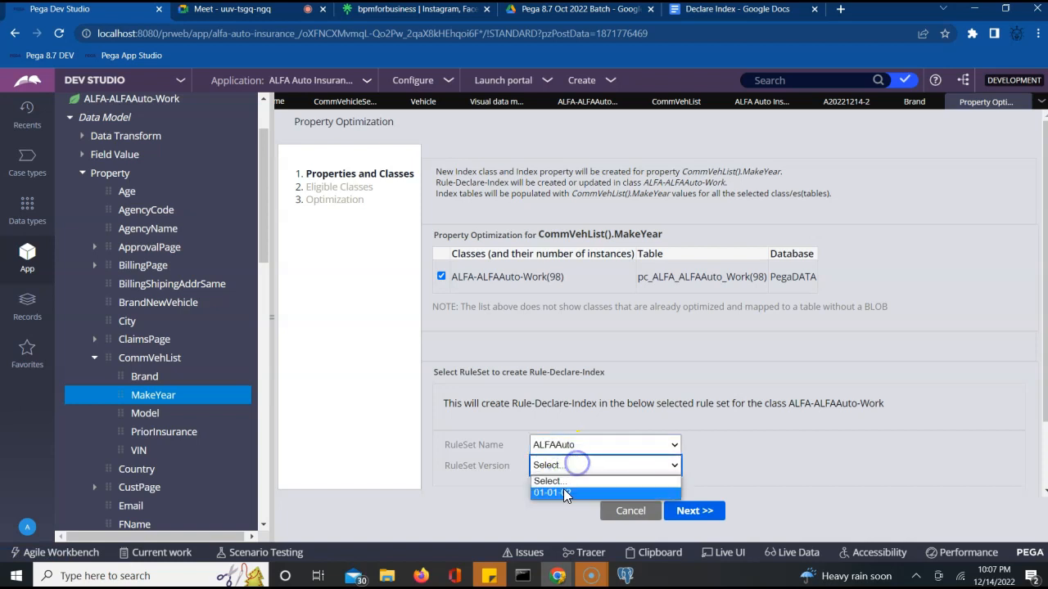
{"action": "left_click", "coordinate": [563, 492]}
{"action": "left_click", "coordinate": [690, 513]}
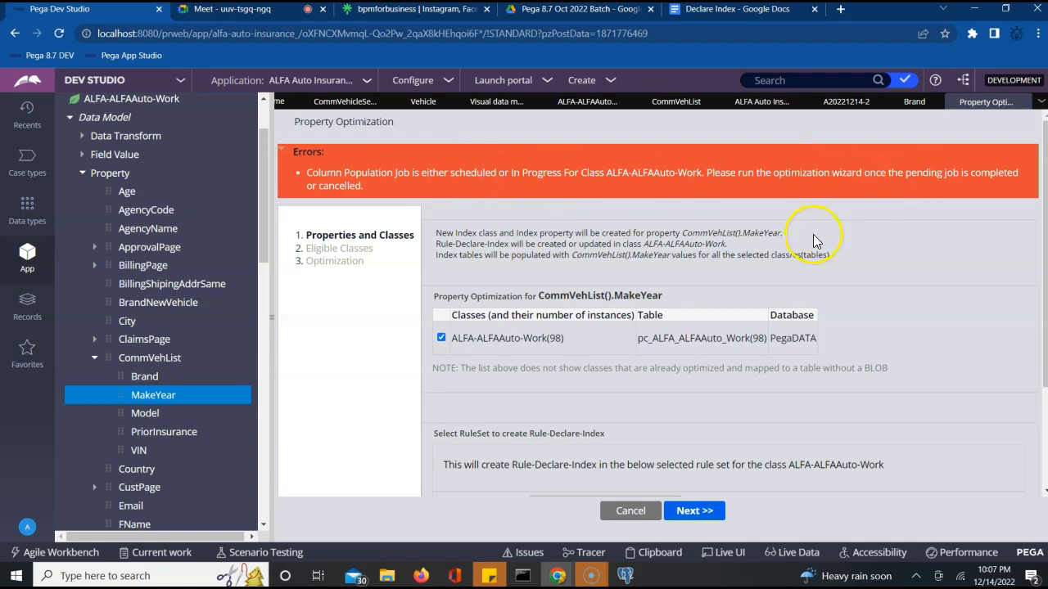
{"action": "left_click", "coordinate": [624, 512]}
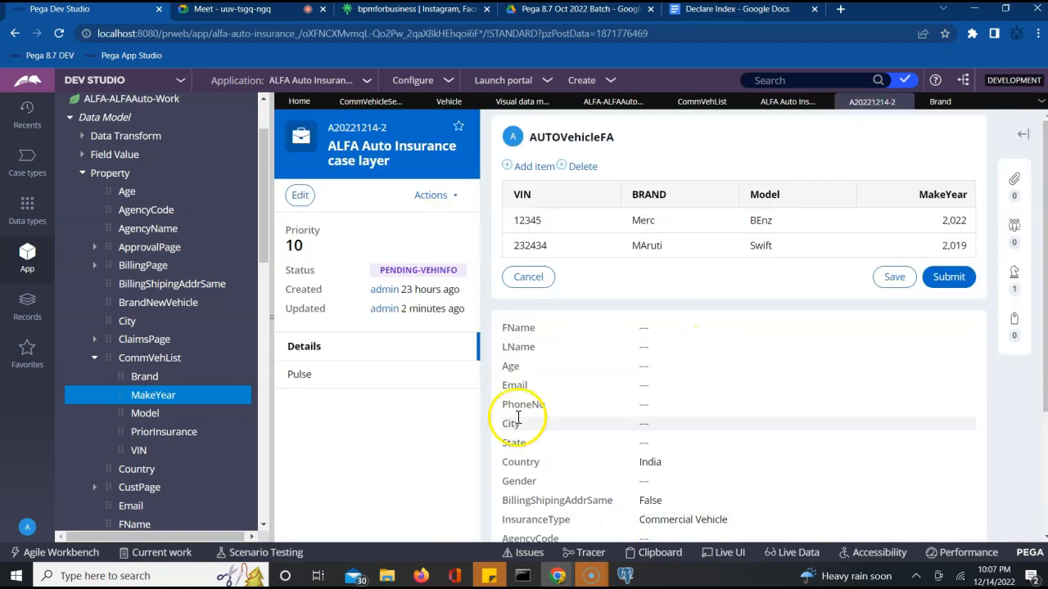
Switch to pgAdmin, rerun the pc_alfa_alfaauto_work query for the case, and examine the returned row's columns through lossamount
{"action": "left_click", "coordinate": [626, 575]}
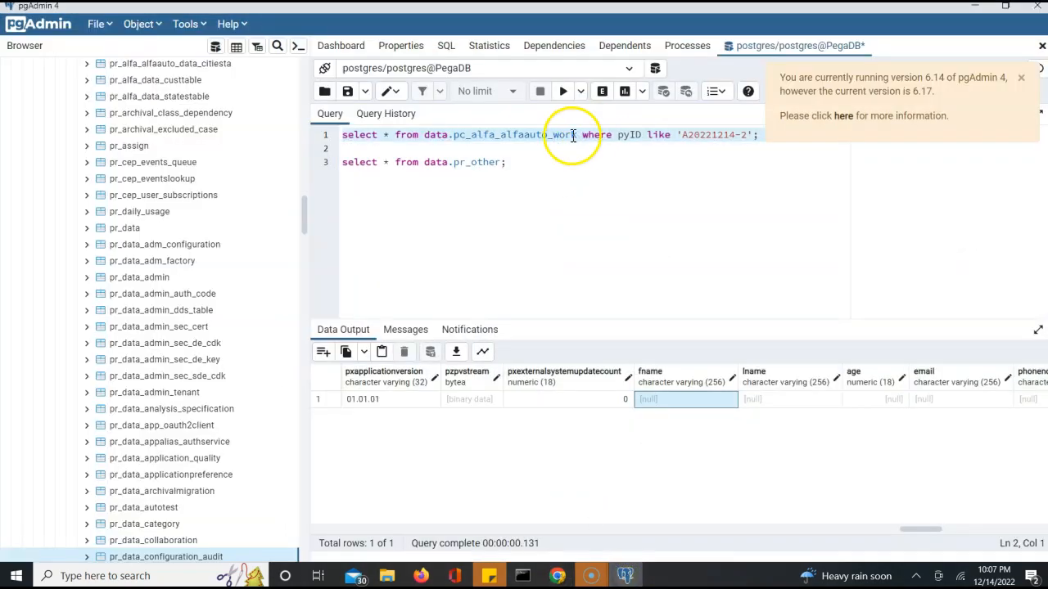
{"action": "left_click", "coordinate": [563, 91]}
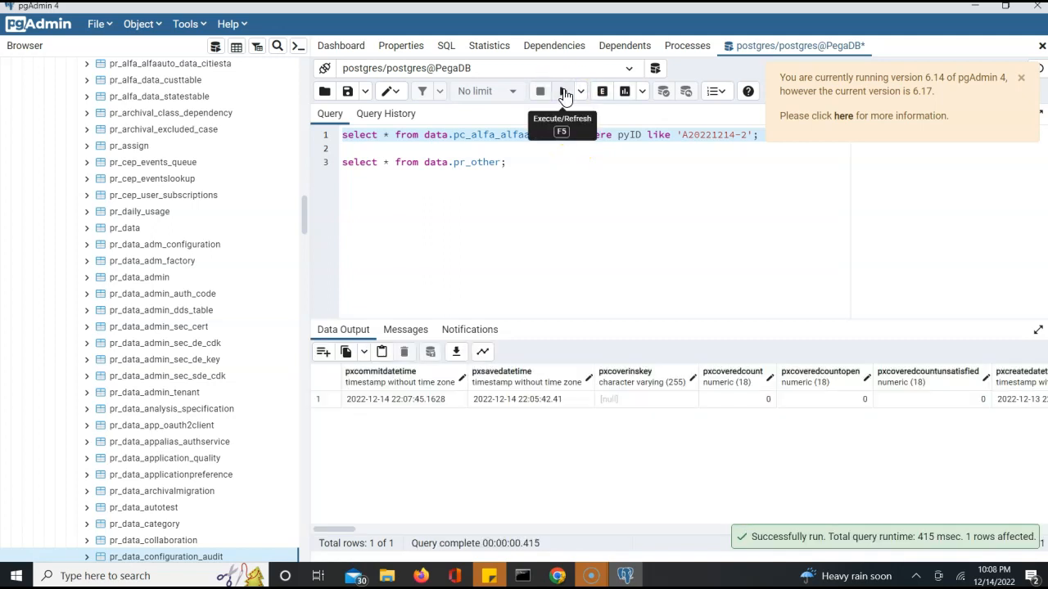
{"action": "left_click", "coordinate": [433, 407]}
{"action": "key", "text": "Right"}
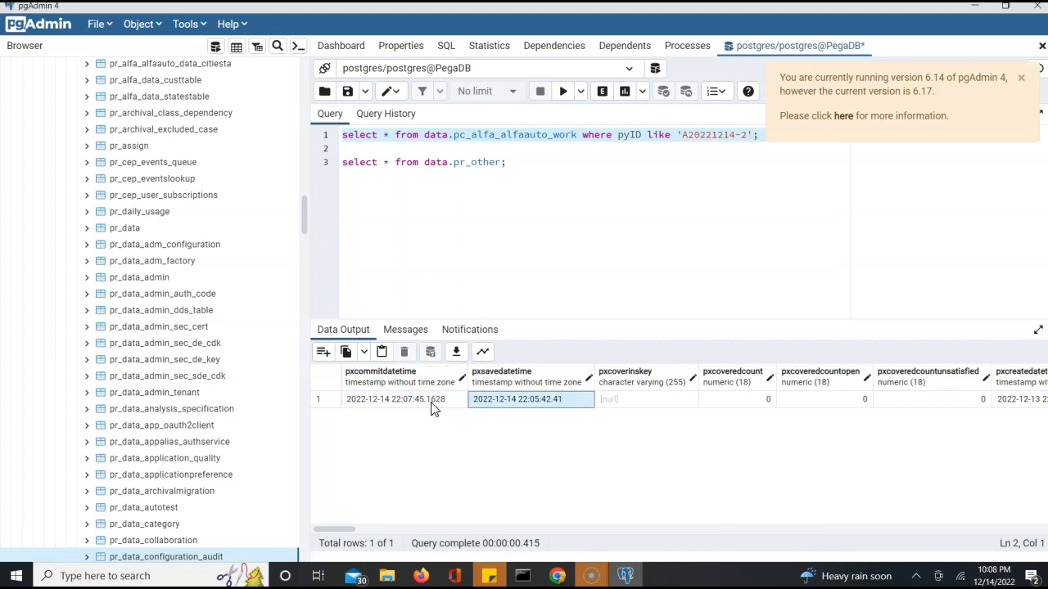
{"action": "key", "text": "Right"}
{"action": "key", "text": "Right"}
{"action": "key", "text": "Right"}
{"action": "key", "text": "Right"}
{"action": "key", "text": "Right"}
{"action": "key", "text": "Right"}
{"action": "key", "text": "Right"}
{"action": "key", "text": "Right"}
{"action": "key", "text": "Right"}
{"action": "key", "text": "Right"}
{"action": "key", "text": "Right"}
{"action": "key", "text": "Right"}
{"action": "key", "text": "Right"}
{"action": "key", "text": "Right"}
{"action": "key", "text": "Right"}
{"action": "key", "text": "Right"}
{"action": "key", "text": "Right"}
{"action": "key", "text": "Right"}
{"action": "key", "text": "Right"}
{"action": "key", "text": "Right"}
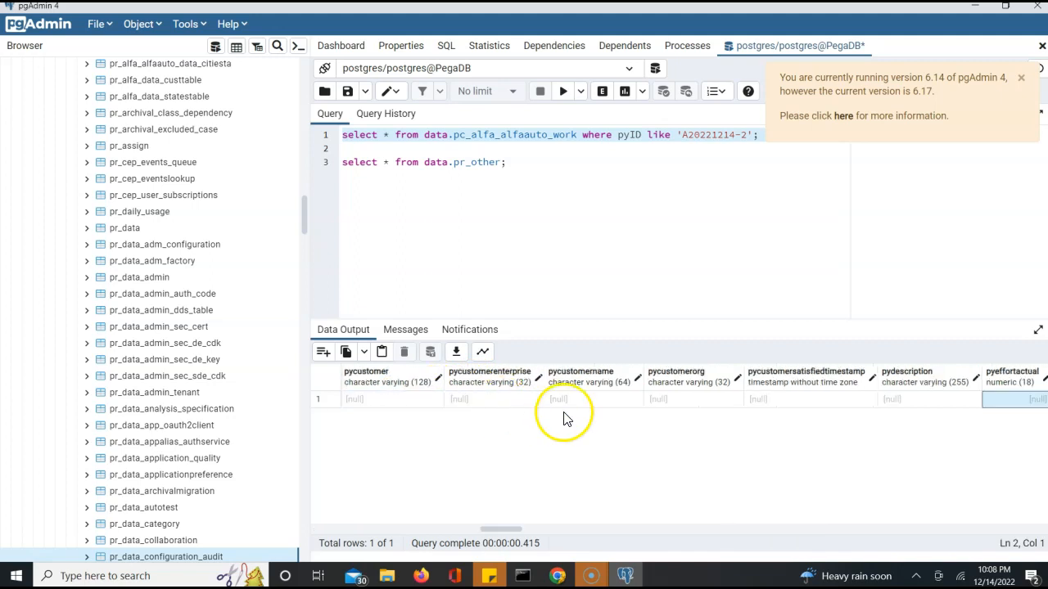
{"action": "key", "text": "Right"}
{"action": "key", "text": "Right"}
{"action": "key", "text": "Right"}
{"action": "key", "text": "Right"}
{"action": "key", "text": "Right"}
{"action": "key", "text": "Right"}
{"action": "key", "text": "Right"}
{"action": "key", "text": "Right"}
{"action": "key", "text": "Right"}
{"action": "key", "text": "Right"}
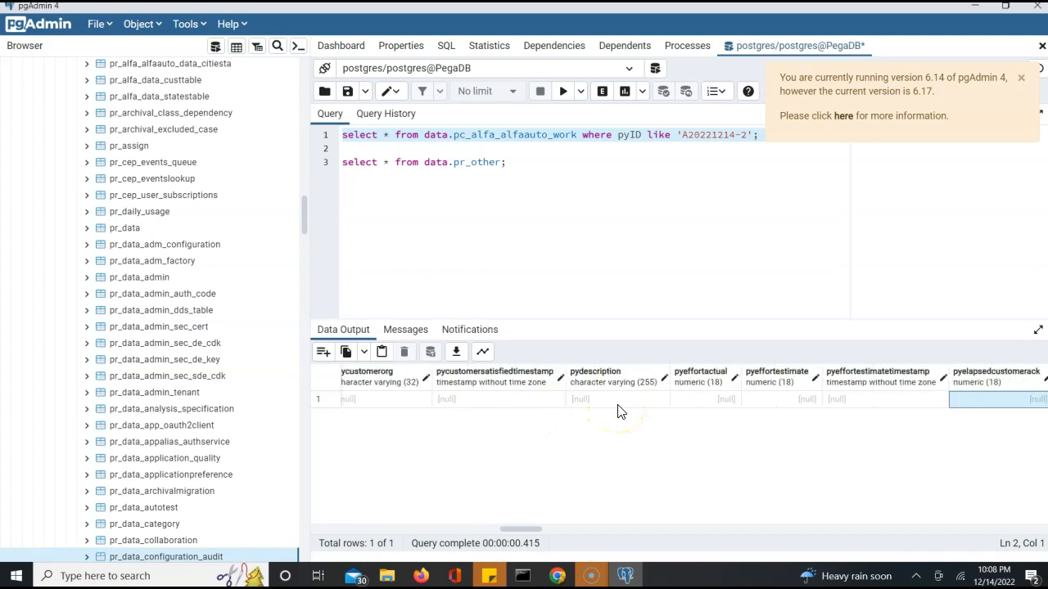
{"action": "key", "text": "Right"}
{"action": "key", "text": "Right"}
{"action": "key", "text": "Right"}
{"action": "key", "text": "Right"}
{"action": "key", "text": "Right"}
{"action": "key", "text": "Right"}
{"action": "key", "text": "Right"}
{"action": "key", "text": "Right"}
{"action": "key", "text": "Right"}
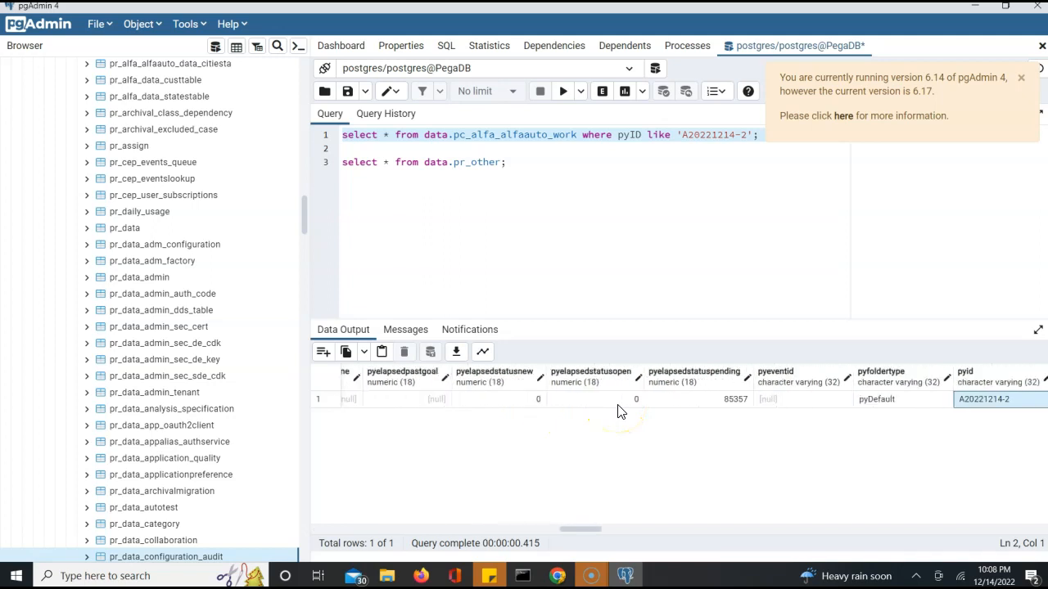
{"action": "key", "text": "Right"}
{"action": "key", "text": "Right"}
{"action": "key", "text": "Right"}
{"action": "key", "text": "Right"}
{"action": "key", "text": "Right"}
{"action": "key", "text": "Right"}
{"action": "key", "text": "Right"}
{"action": "key", "text": "Right"}
{"action": "key", "text": "Right"}
{"action": "key", "text": "Right"}
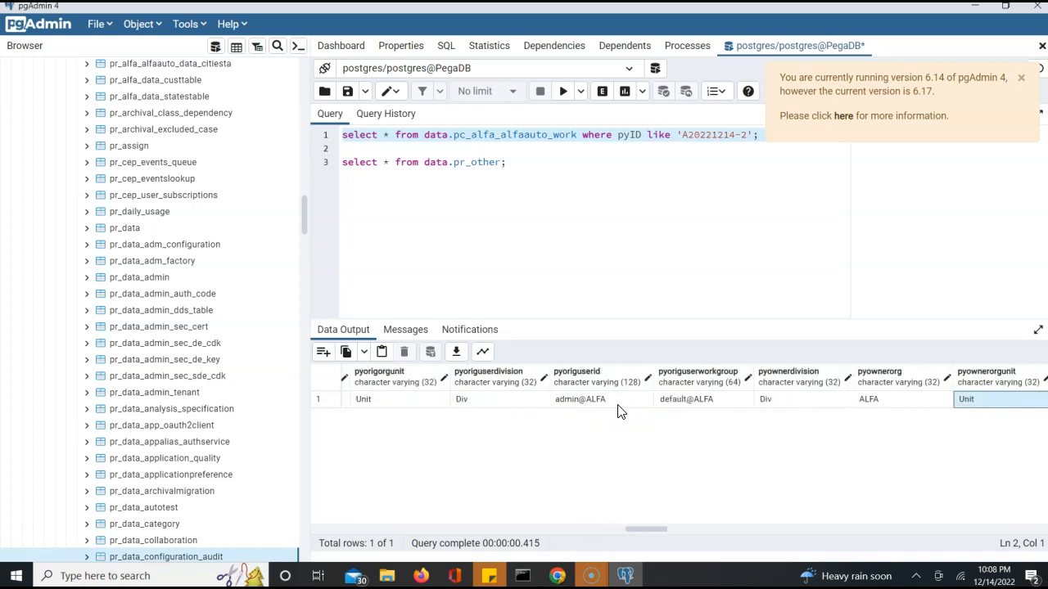
{"action": "key", "text": "Right"}
{"action": "key", "text": "Right"}
{"action": "key", "text": "Right"}
{"action": "key", "text": "Right"}
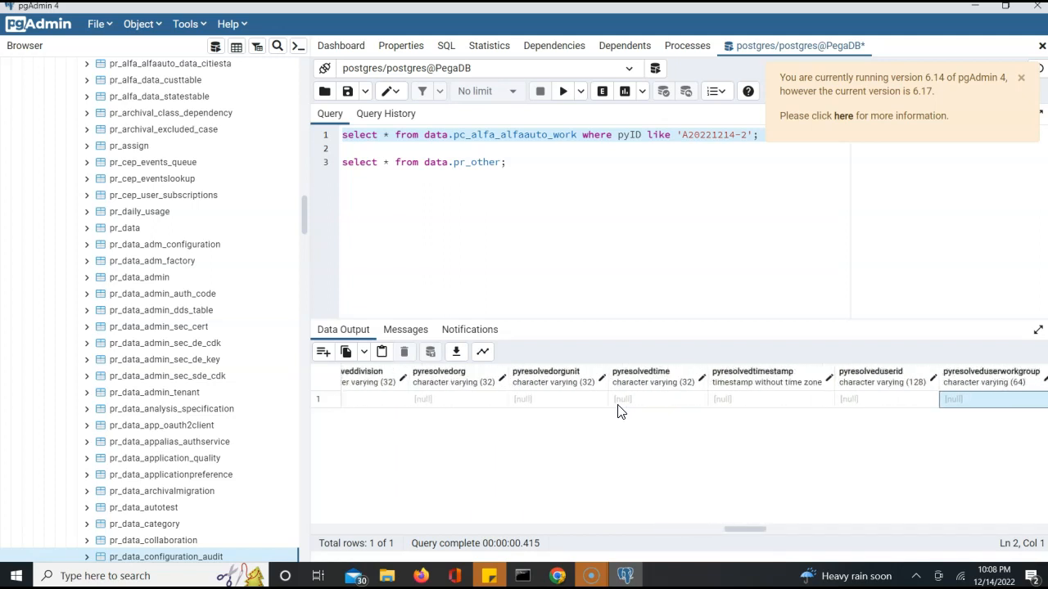
{"action": "key", "text": "Right"}
{"action": "key", "text": "Right"}
{"action": "key", "text": "Right"}
{"action": "key", "text": "Right"}
{"action": "key", "text": "Right"}
{"action": "key", "text": "Right"}
{"action": "key", "text": "Right"}
{"action": "key", "text": "Right"}
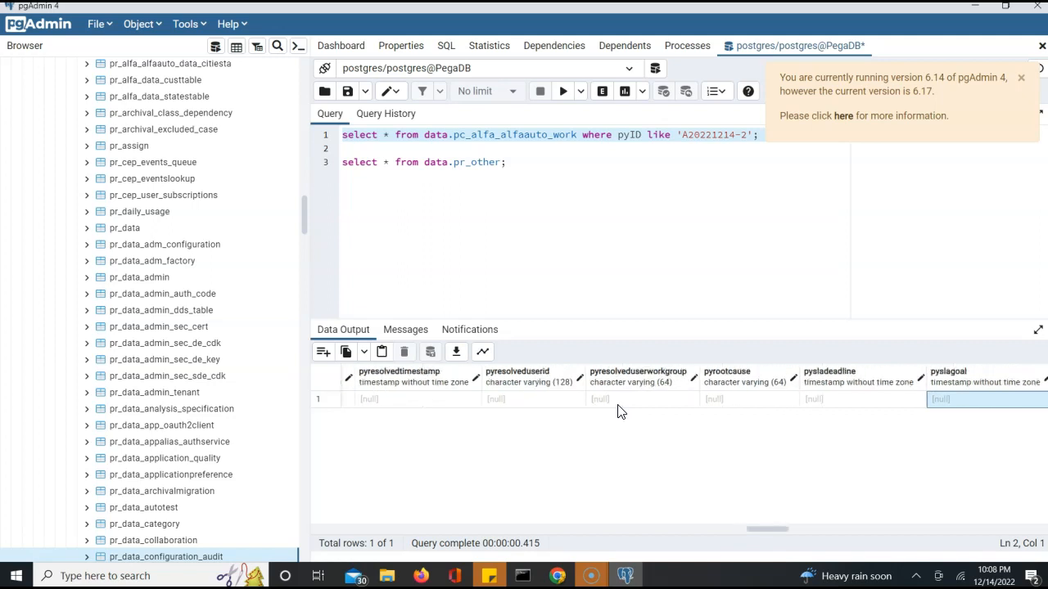
{"action": "key", "text": "Right"}
{"action": "key", "text": "Right"}
{"action": "key", "text": "Right"}
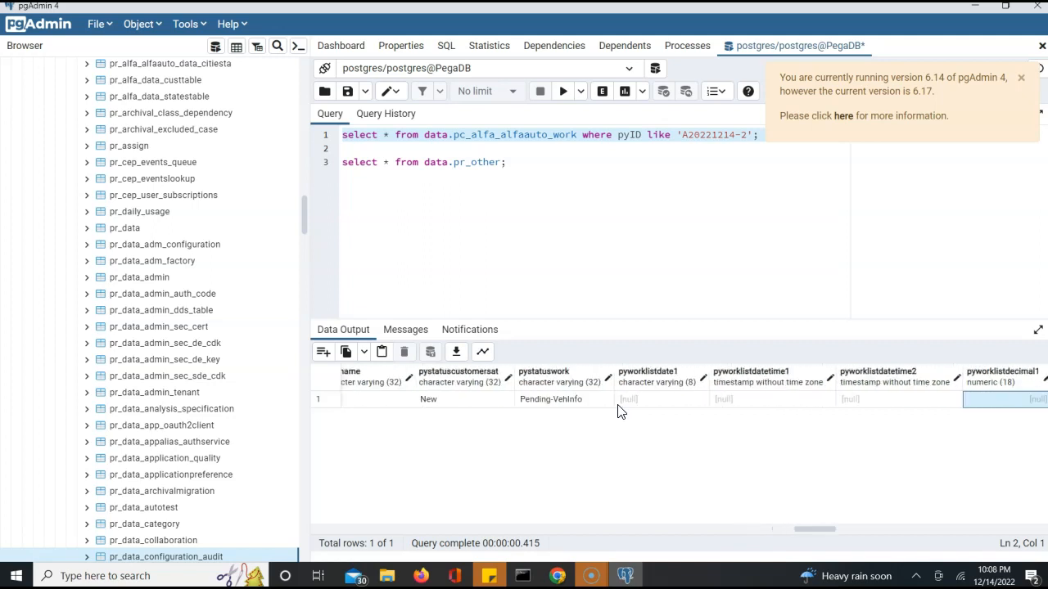
{"action": "key", "text": "Right"}
{"action": "key", "text": "Right"}
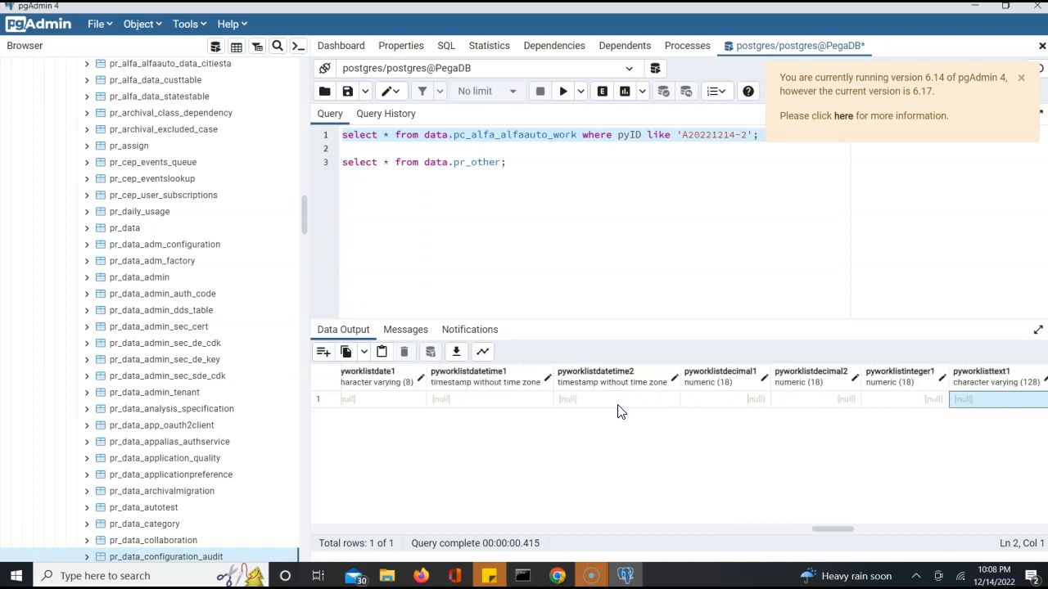
{"action": "key", "text": "Right"}
{"action": "key", "text": "Right"}
{"action": "key", "text": "Right"}
{"action": "key", "text": "Right"}
{"action": "key", "text": "Right"}
{"action": "key", "text": "Right"}
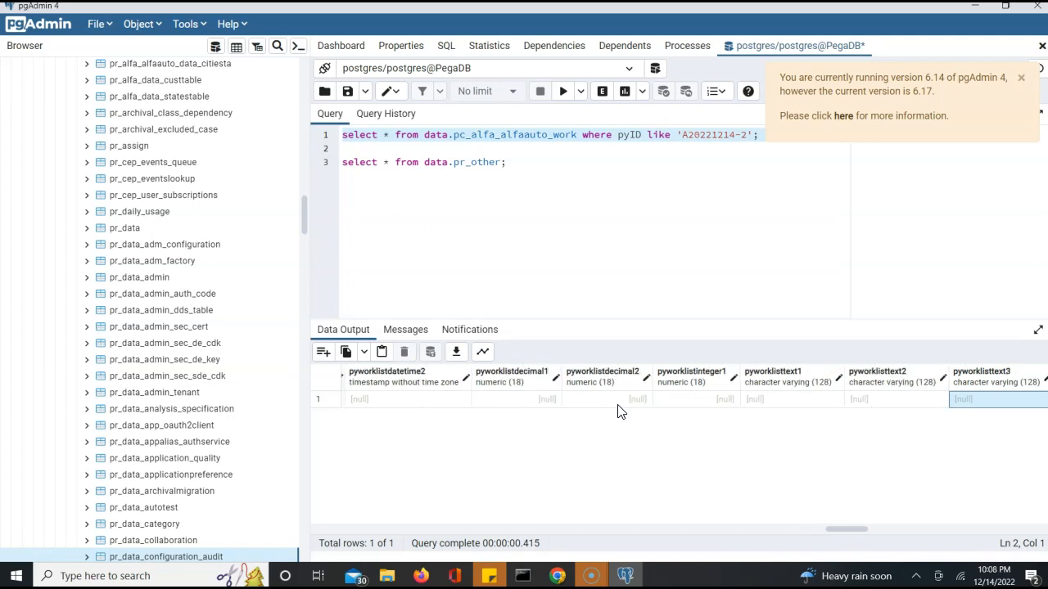
{"action": "key", "text": "Right"}
{"action": "key", "text": "Right"}
{"action": "key", "text": "Right"}
{"action": "key", "text": "Right"}
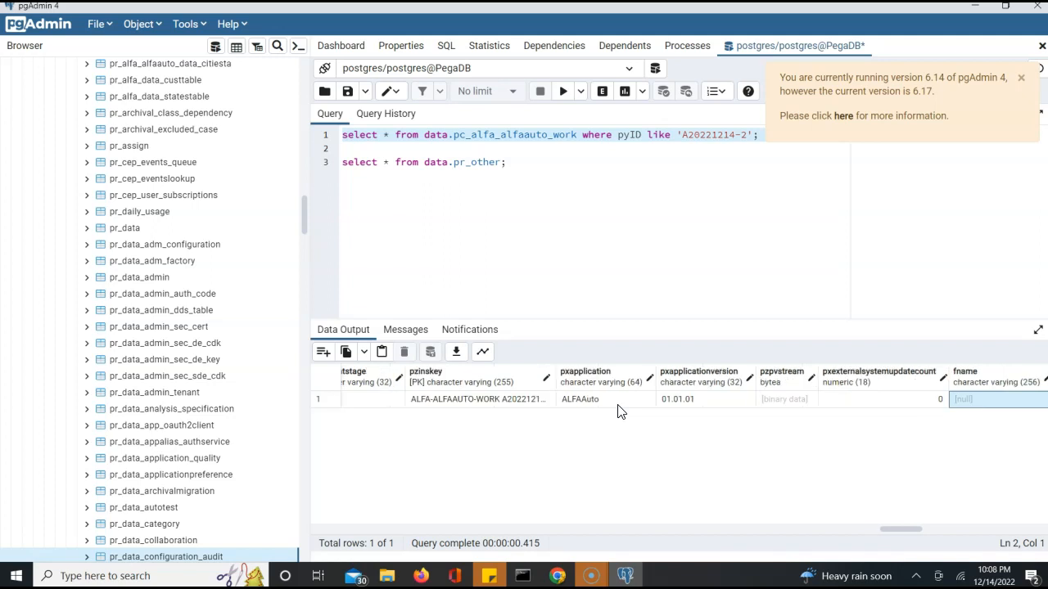
{"action": "key", "text": "Right"}
{"action": "key", "text": "Right"}
{"action": "key", "text": "Right"}
{"action": "key", "text": "Right"}
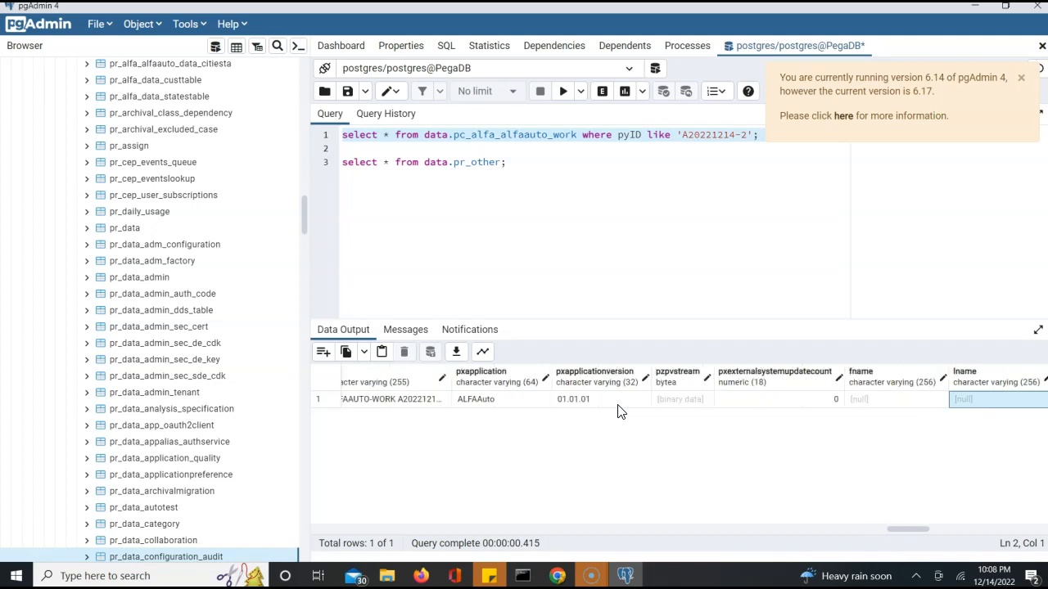
{"action": "key", "text": "Right"}
{"action": "key", "text": "Right"}
{"action": "key", "text": "Right"}
{"action": "key", "text": "Right"}
{"action": "key", "text": "Right"}
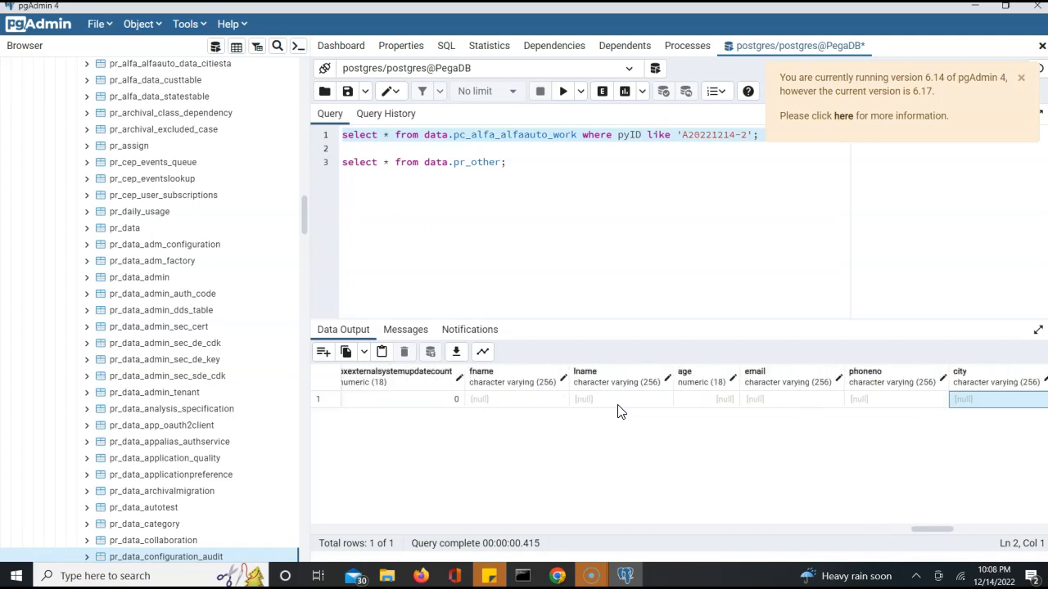
{"action": "key", "text": "Right"}
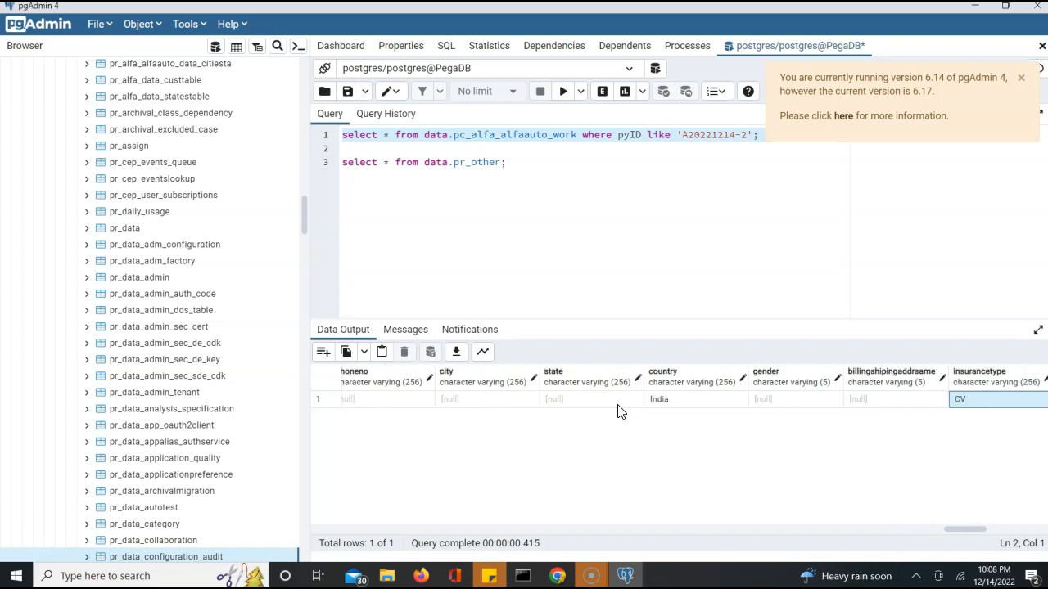
{"action": "key", "text": "Right"}
{"action": "key", "text": "Right"}
{"action": "key", "text": "Right"}
{"action": "key", "text": "Right"}
{"action": "key", "text": "Right"}
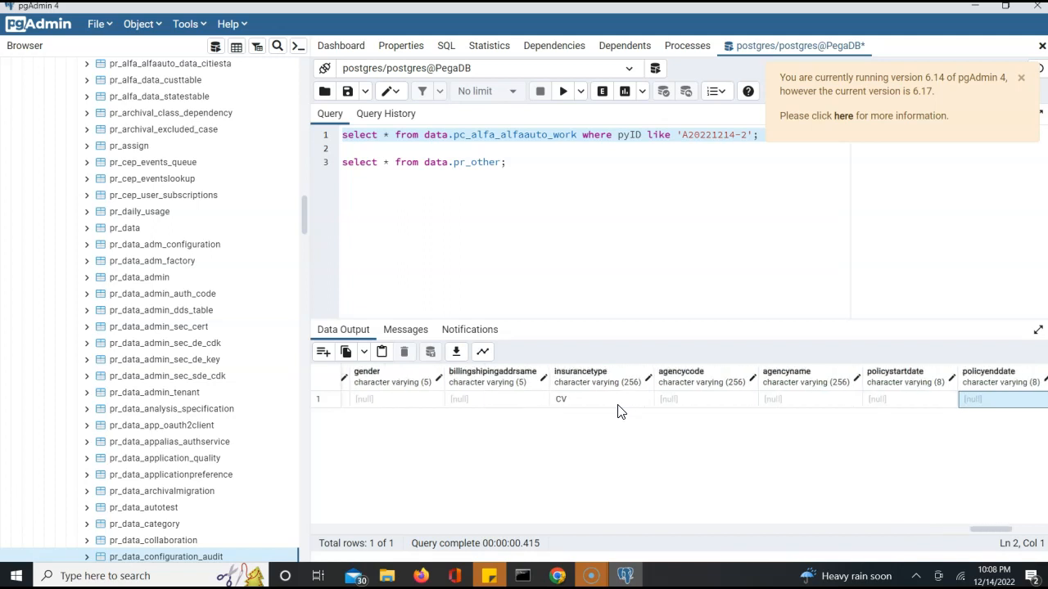
{"action": "key", "text": "Right"}
{"action": "key", "text": "Right"}
{"action": "key", "text": "Right"}
{"action": "key", "text": "Right"}
{"action": "key", "text": "Right"}
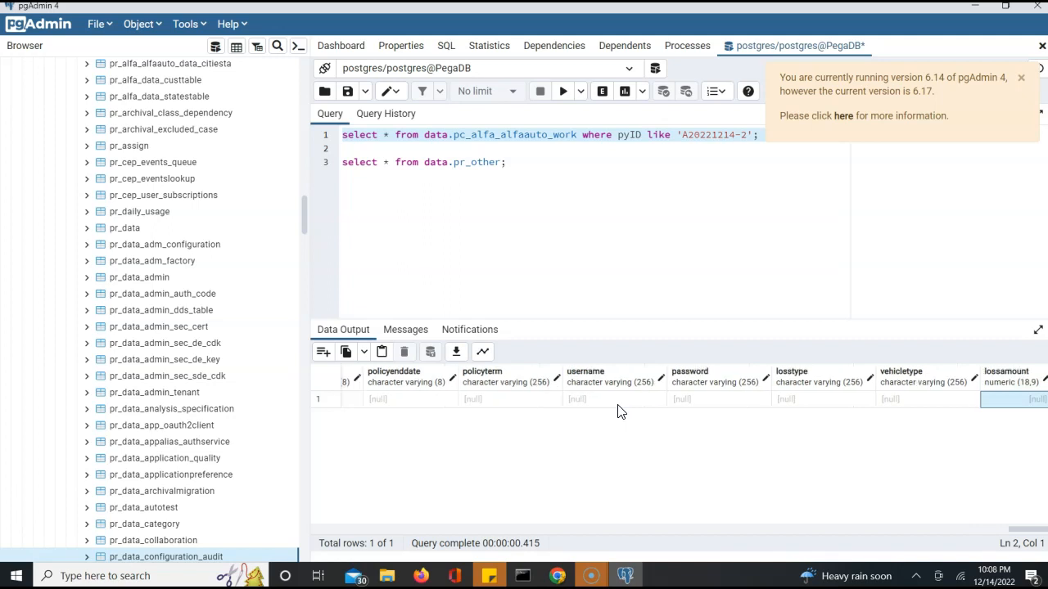
{"action": "key", "text": "Left"}
{"action": "key", "text": "Left"}
{"action": "key", "text": "Right"}
{"action": "key", "text": "Left"}
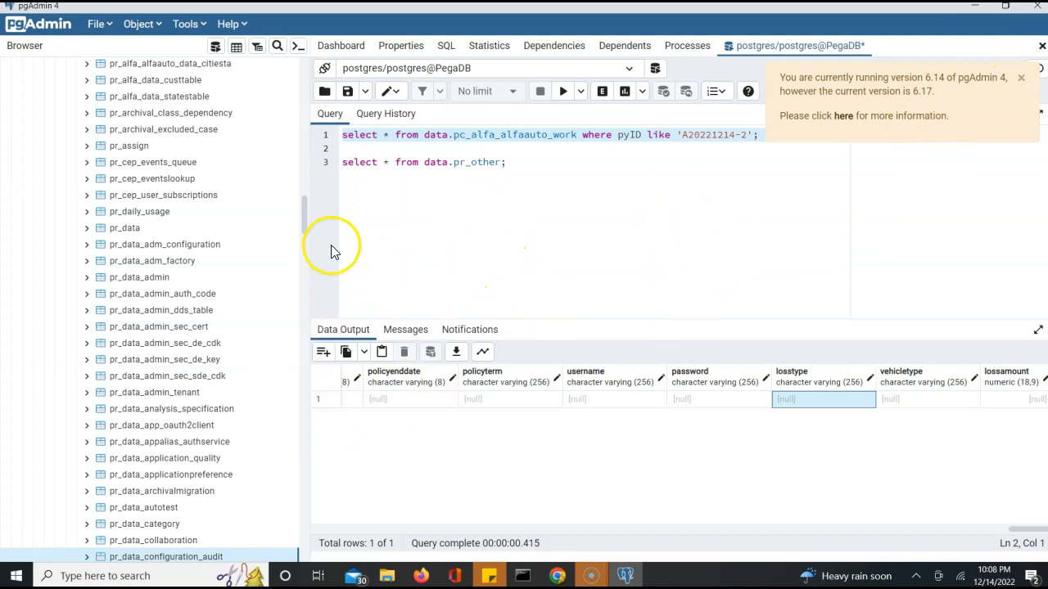
Refresh the data schema of the postgres database and expand its list of tables
{"action": "left_click", "coordinate": [303, 181]}
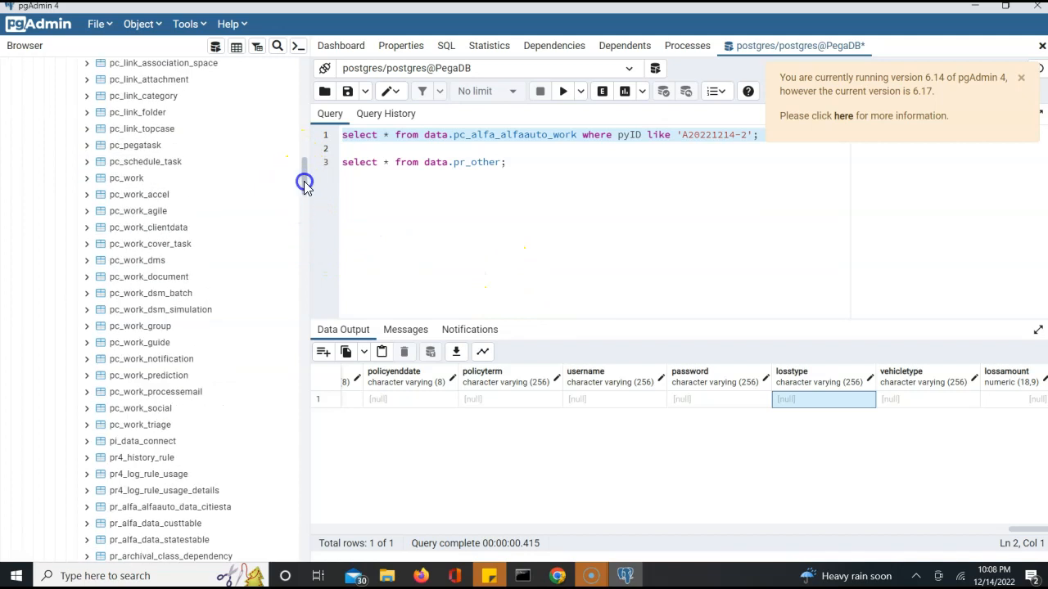
{"action": "left_click", "coordinate": [302, 136]}
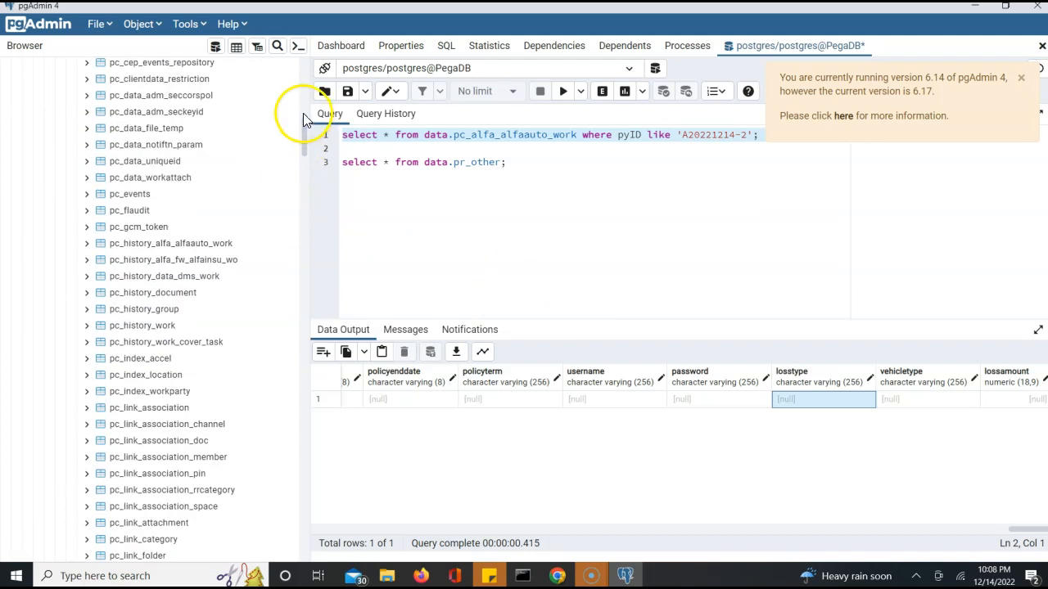
{"action": "left_click", "coordinate": [303, 115]}
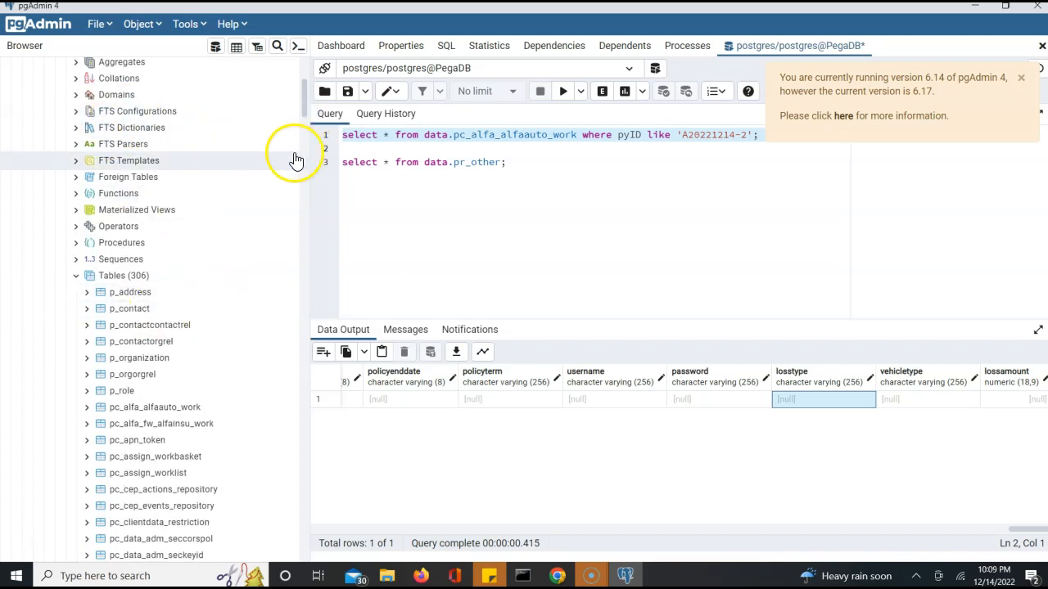
{"action": "left_click", "coordinate": [304, 70]}
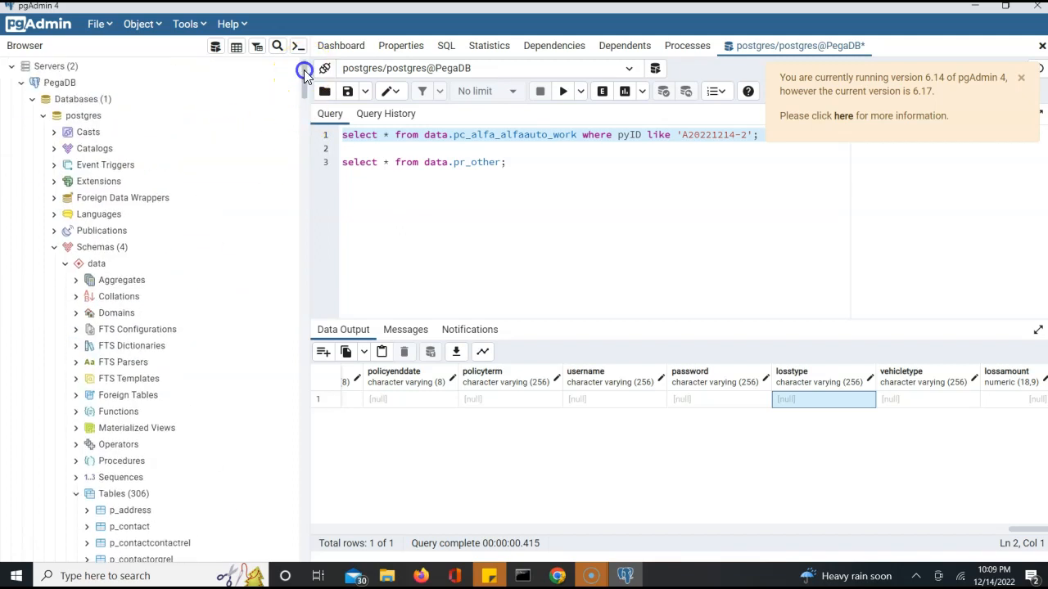
{"action": "left_click", "coordinate": [63, 263]}
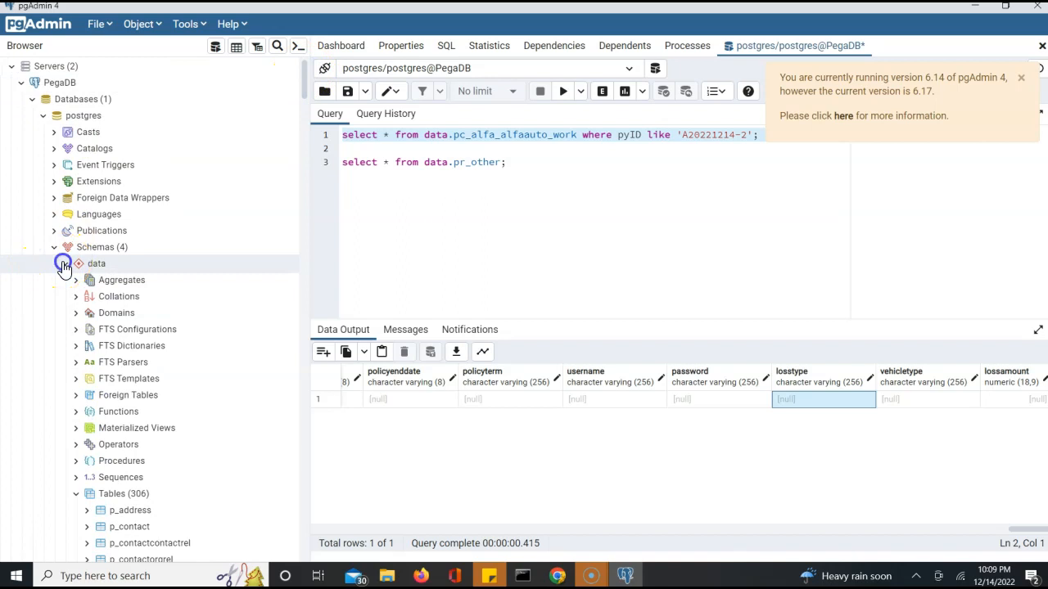
{"action": "right_click", "coordinate": [96, 265]}
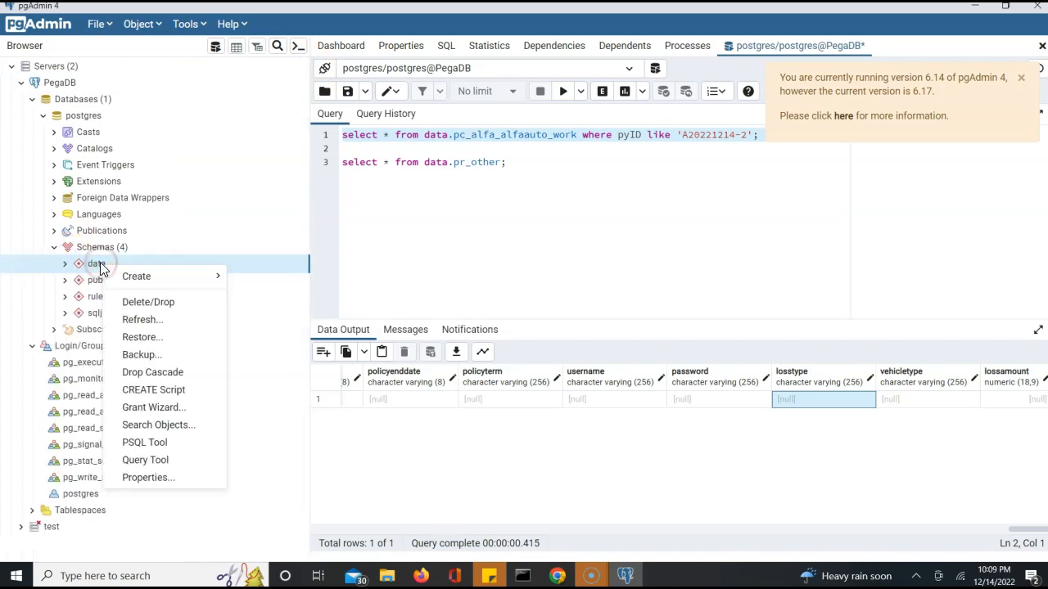
{"action": "left_click", "coordinate": [144, 325]}
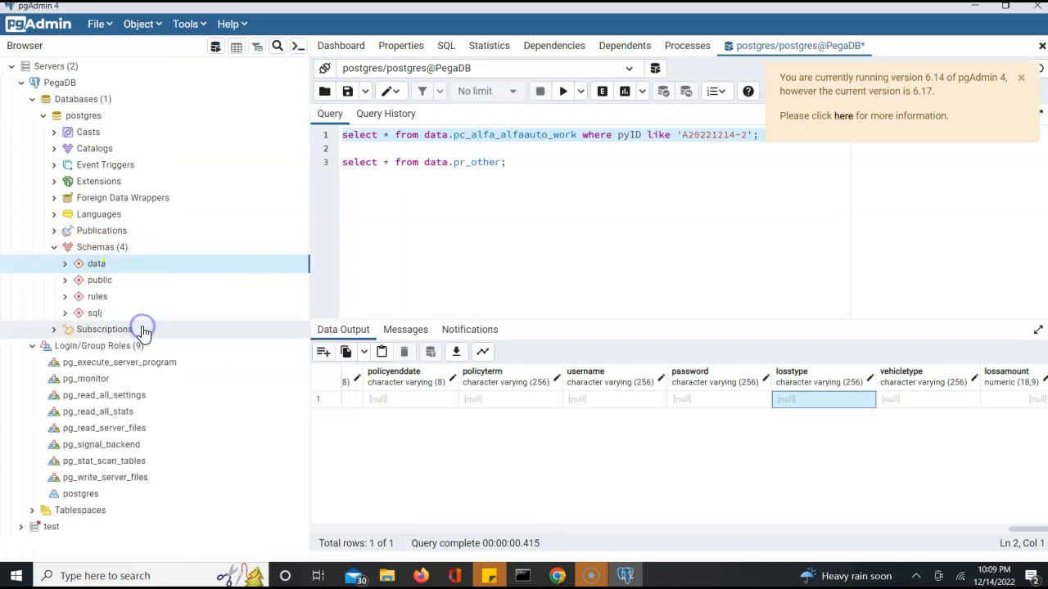
{"action": "left_click", "coordinate": [65, 264]}
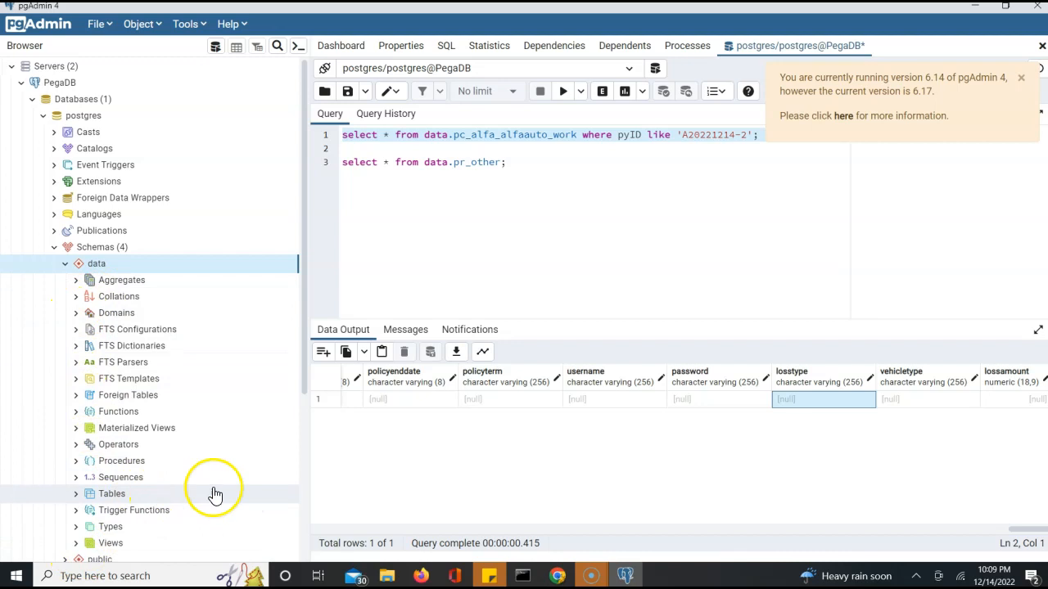
{"action": "scroll", "coordinate": [299, 454], "scroll_direction": "down", "scroll_amount": 3}
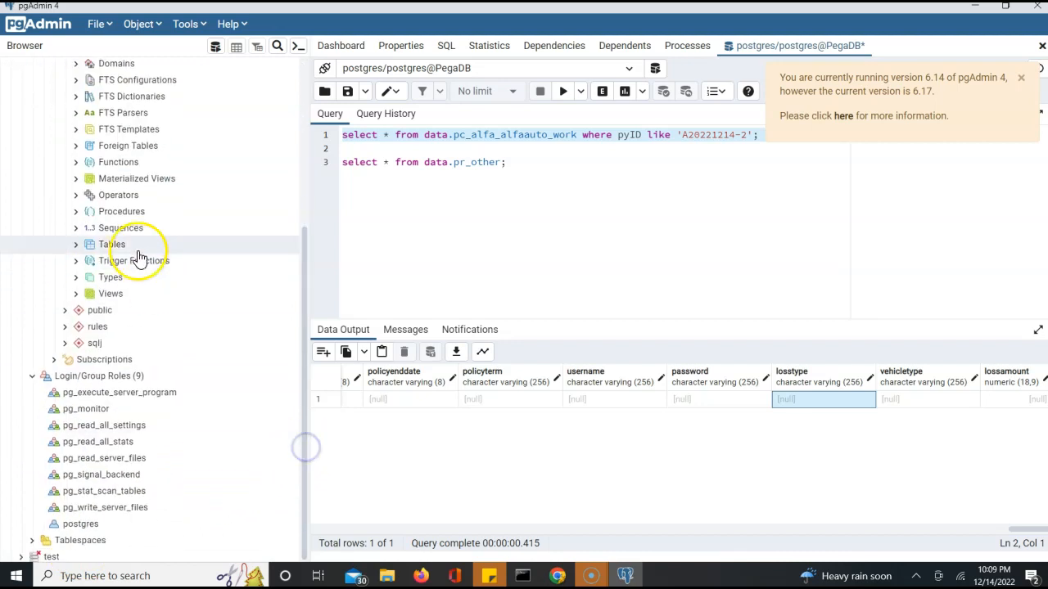
{"action": "left_click", "coordinate": [76, 245]}
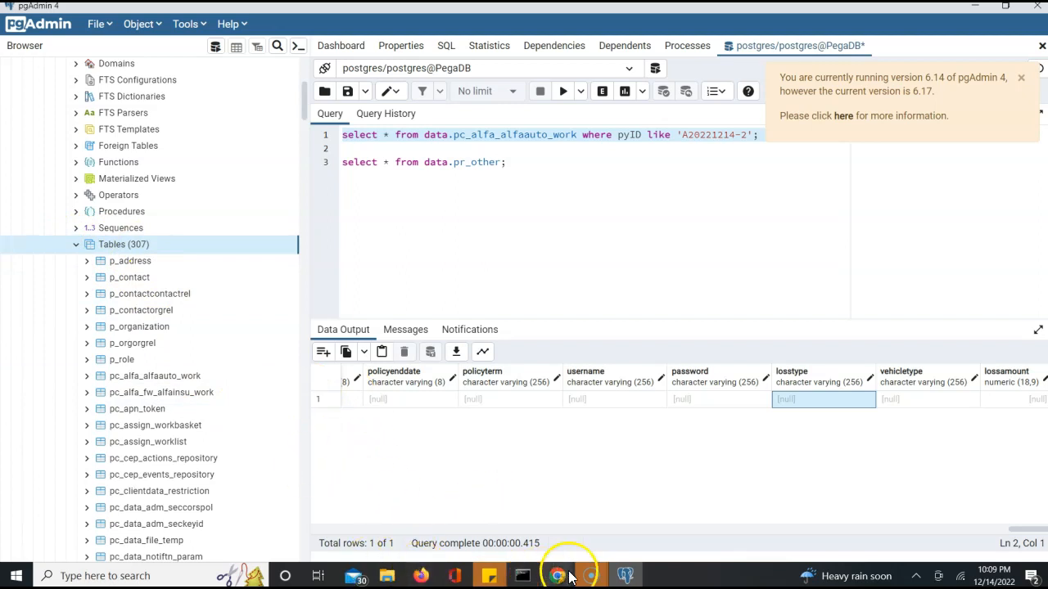
Switch to Pega Dev Studio and optimize the MakeYear property of CommVehList for reporting, using RuleSet Name ALFAAuto and RuleSet Version 01-01-02
{"action": "mouse_move", "coordinate": [559, 577]}
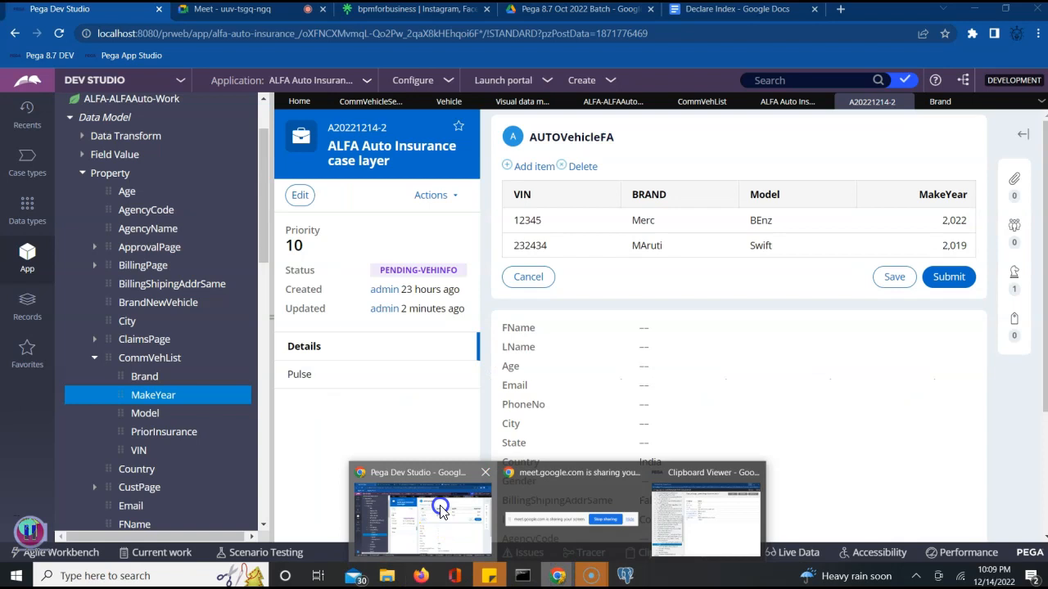
{"action": "left_click", "coordinate": [439, 509]}
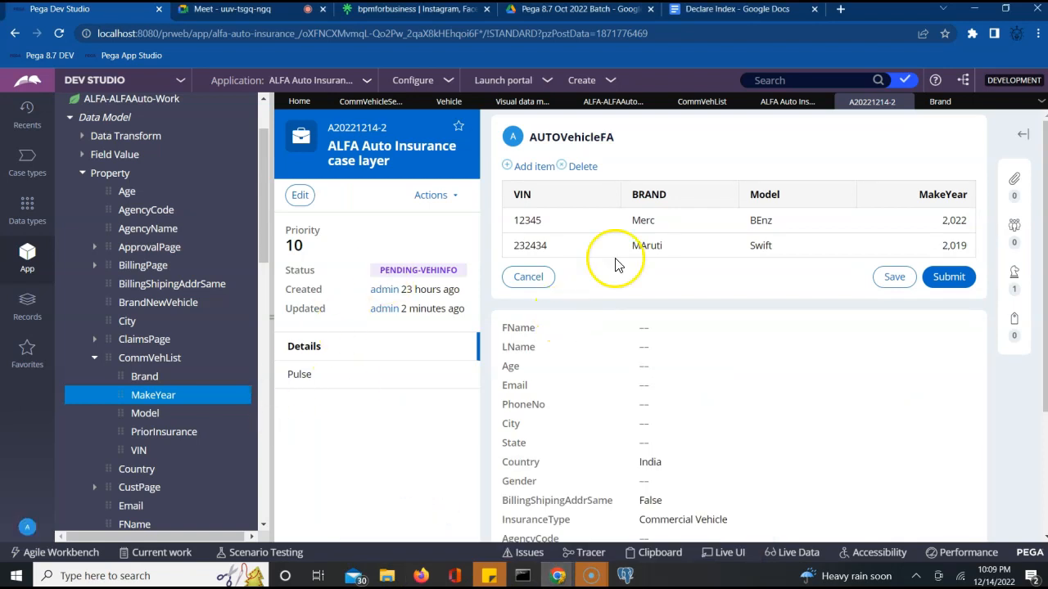
{"action": "left_click", "coordinate": [162, 396]}
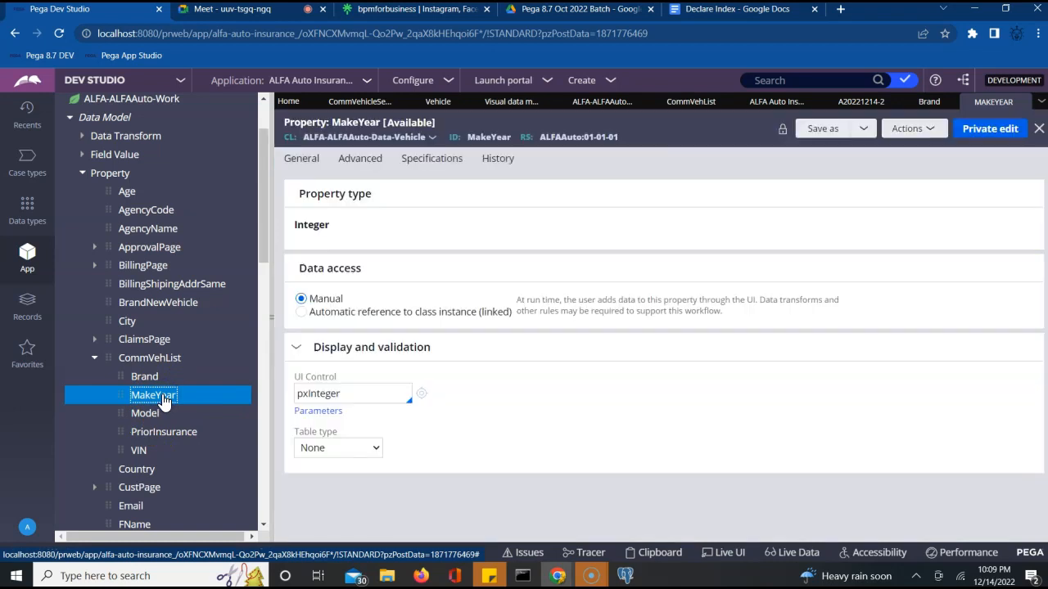
{"action": "left_click", "coordinate": [164, 398]}
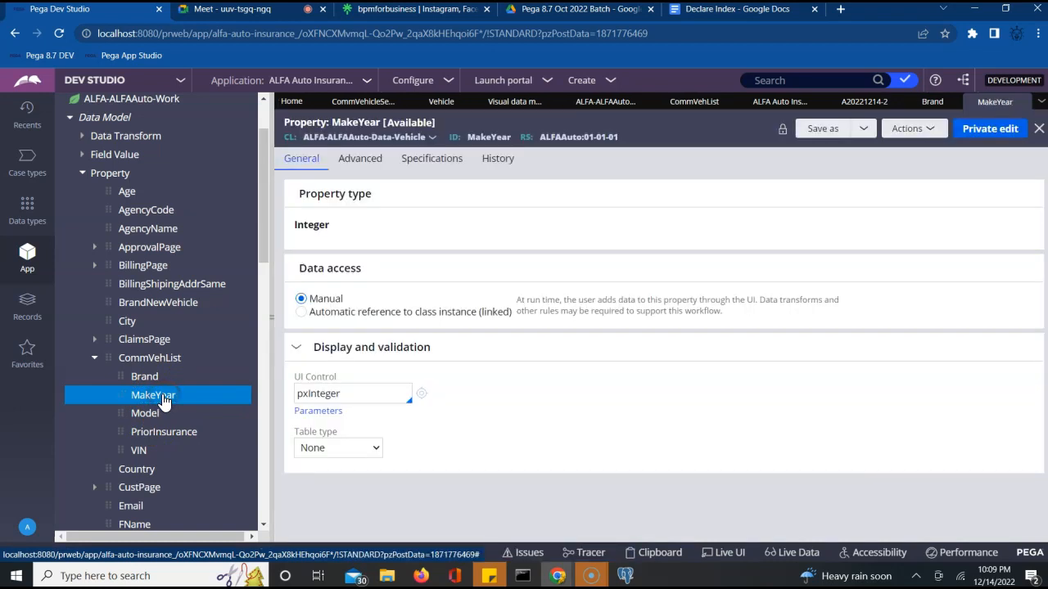
{"action": "right_click", "coordinate": [164, 399]}
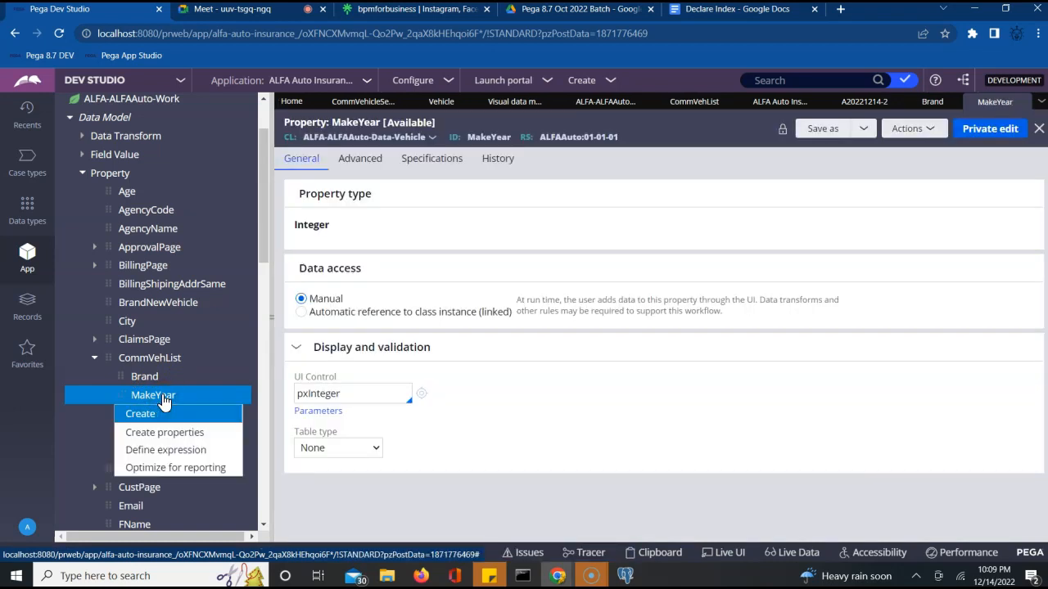
{"action": "left_click", "coordinate": [166, 471]}
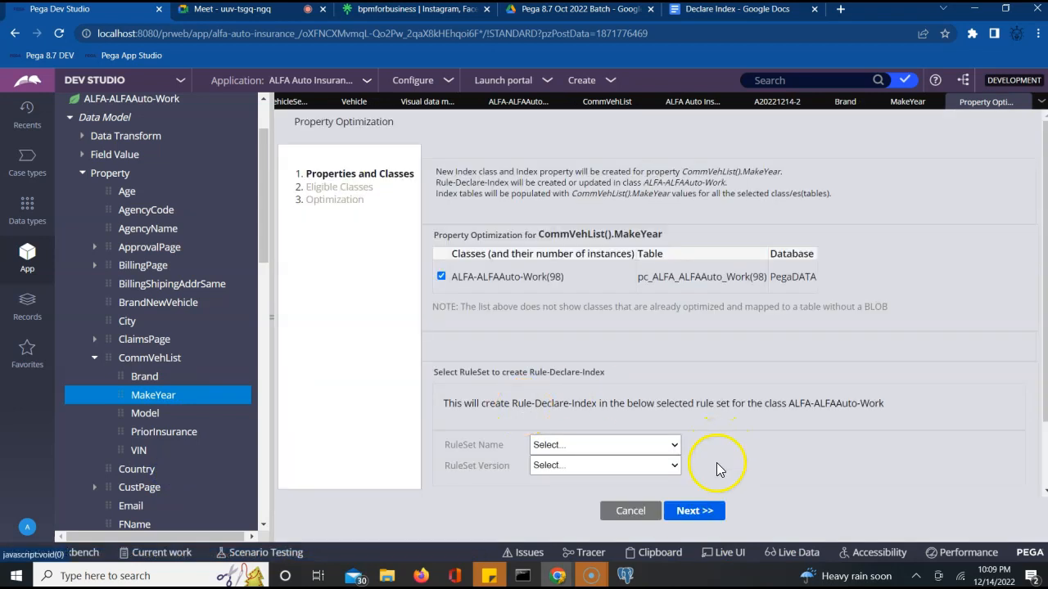
{"action": "left_click", "coordinate": [642, 446]}
{"action": "left_click", "coordinate": [596, 472]}
{"action": "left_click", "coordinate": [596, 466]}
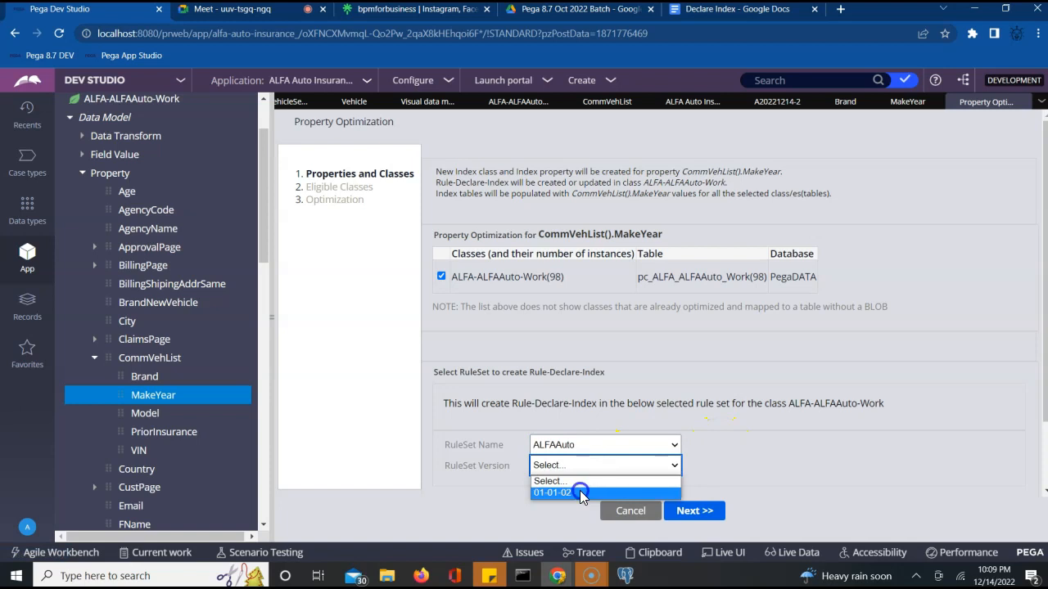
{"action": "left_click", "coordinate": [579, 493]}
{"action": "left_click", "coordinate": [692, 512]}
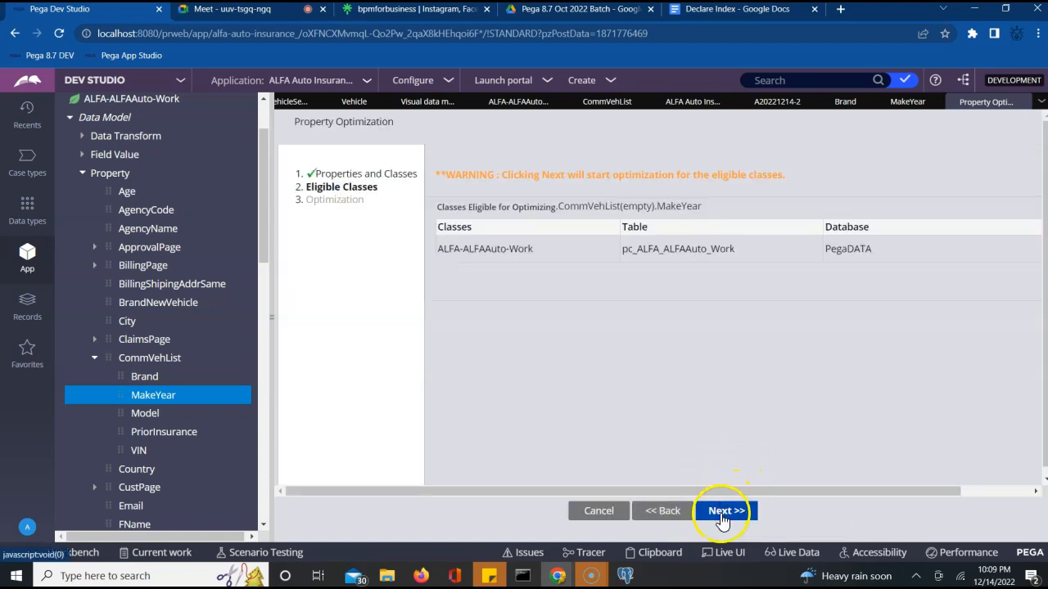
{"action": "left_click", "coordinate": [721, 514]}
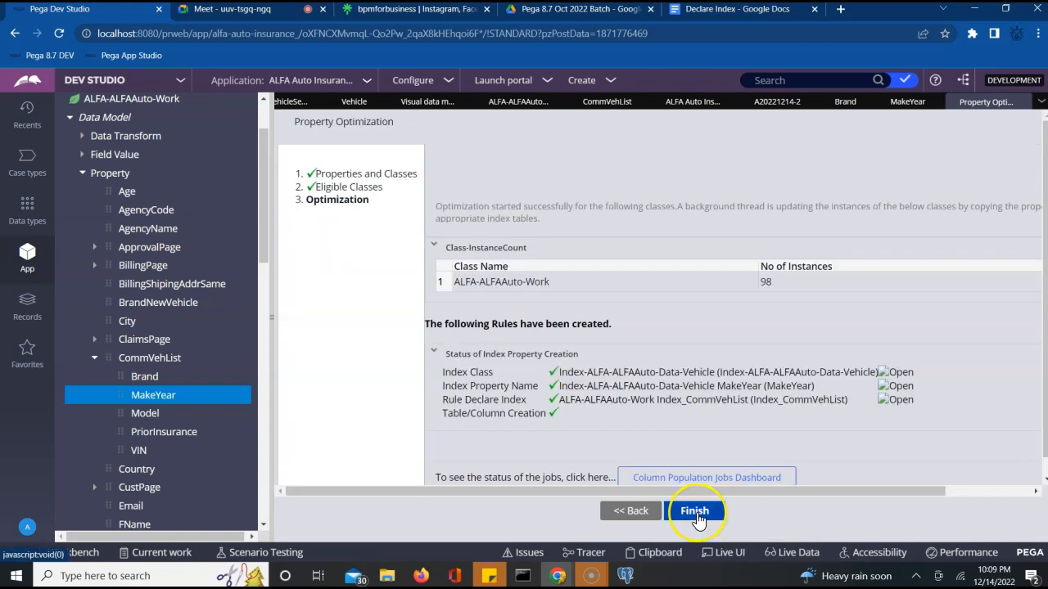
{"action": "left_click", "coordinate": [695, 513]}
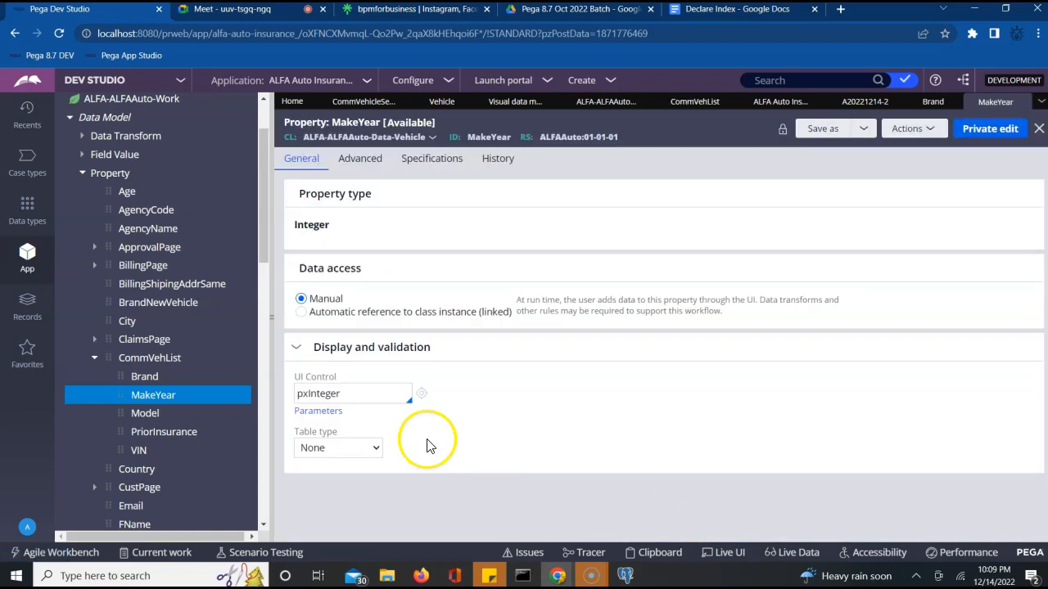
Try to optimize the Model property of CommVehList for reporting, using RuleSet Name ALFAAuto and RuleSet Version 01-01-02
{"action": "left_click", "coordinate": [148, 415]}
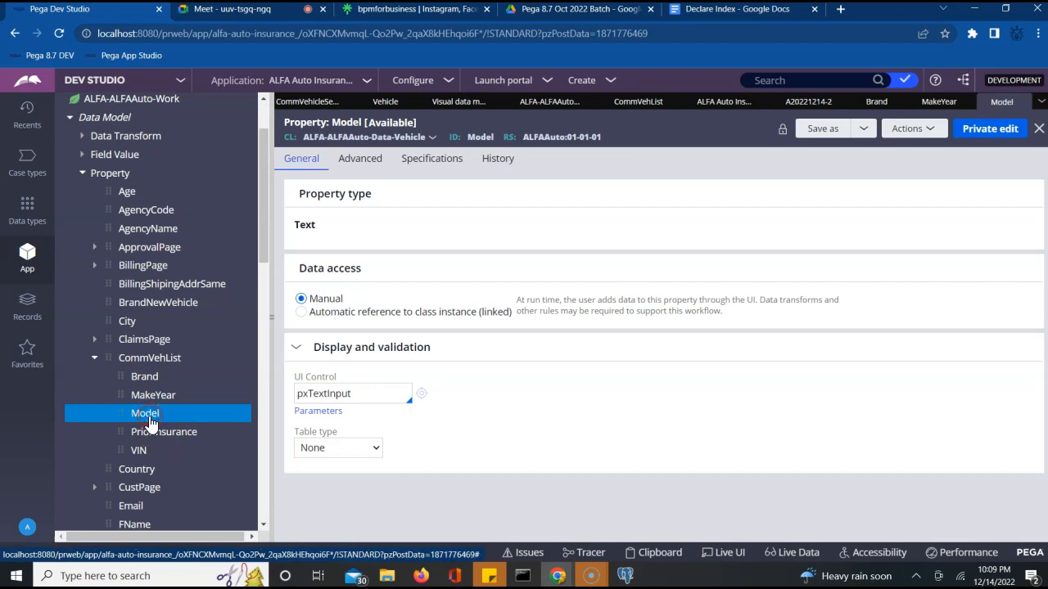
{"action": "right_click", "coordinate": [149, 423]}
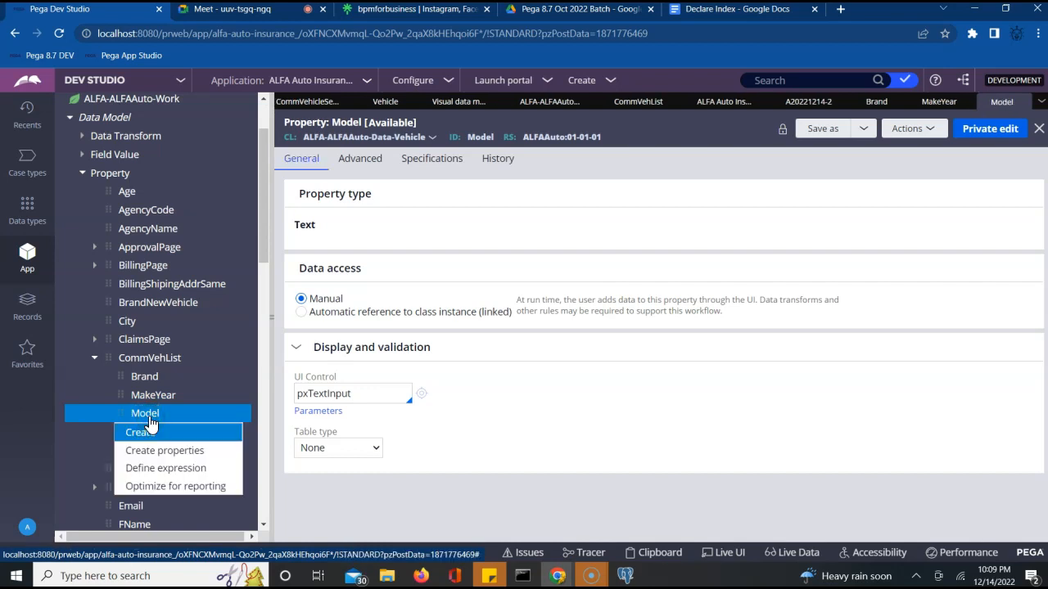
{"action": "left_click", "coordinate": [155, 489]}
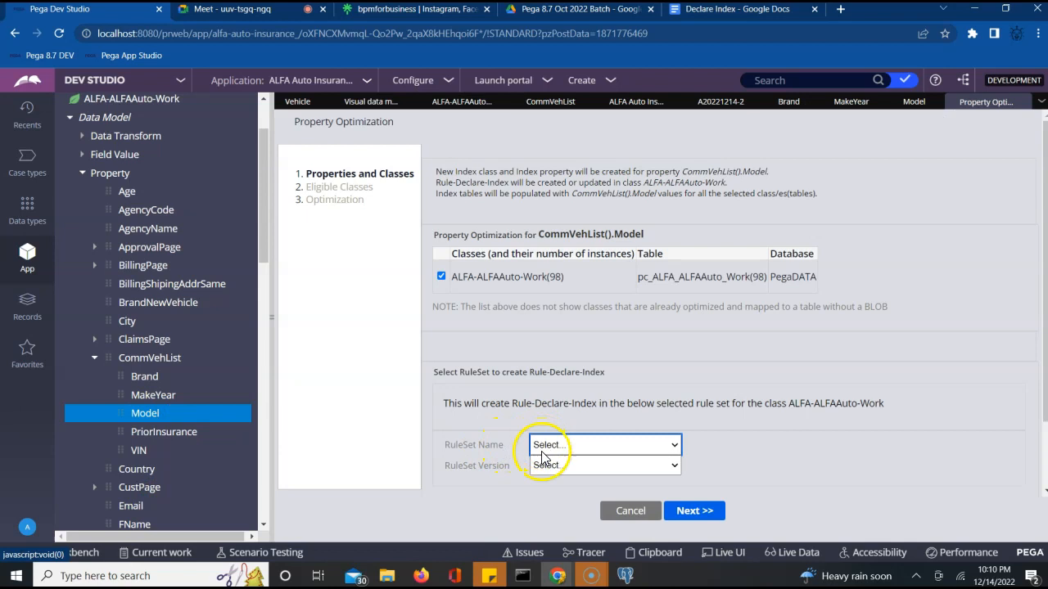
{"action": "left_click", "coordinate": [544, 447]}
{"action": "left_click", "coordinate": [555, 472]}
{"action": "left_click", "coordinate": [565, 465]}
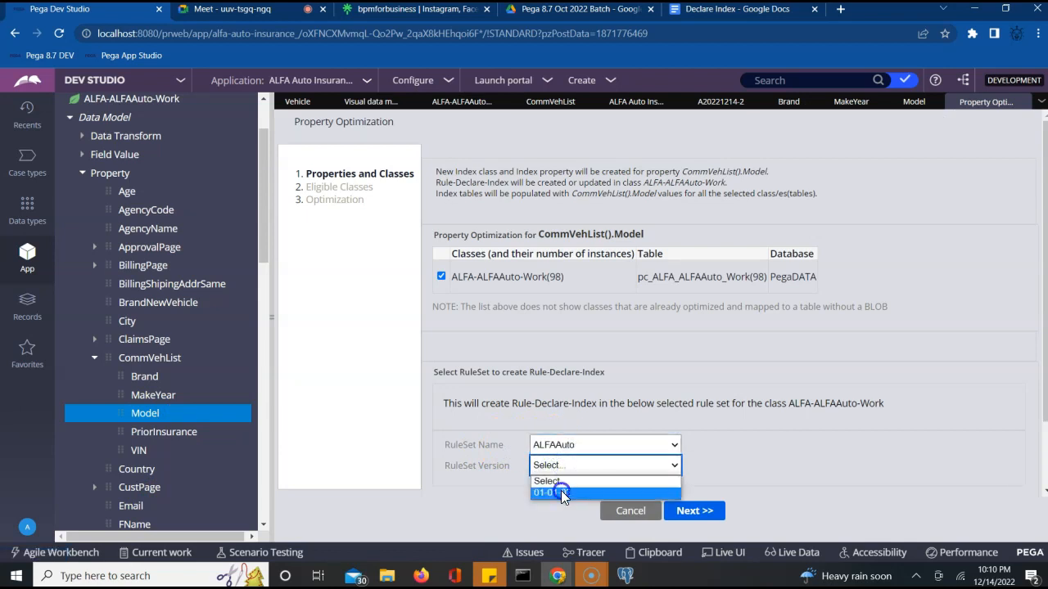
{"action": "left_click", "coordinate": [562, 494]}
{"action": "left_click", "coordinate": [697, 510]}
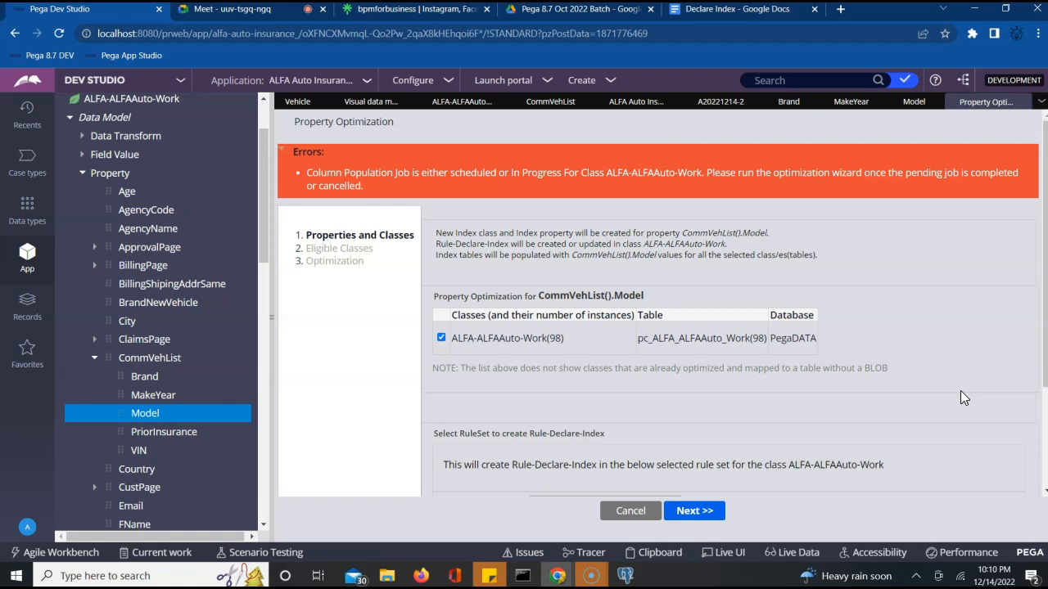
{"action": "left_click", "coordinate": [82, 173]}
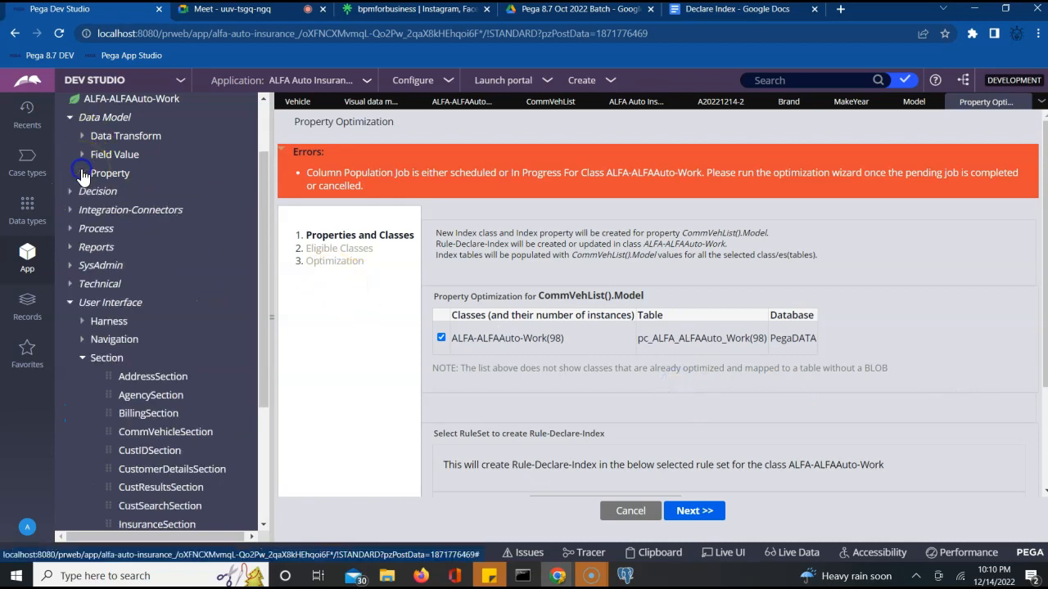
{"action": "left_click", "coordinate": [94, 247]}
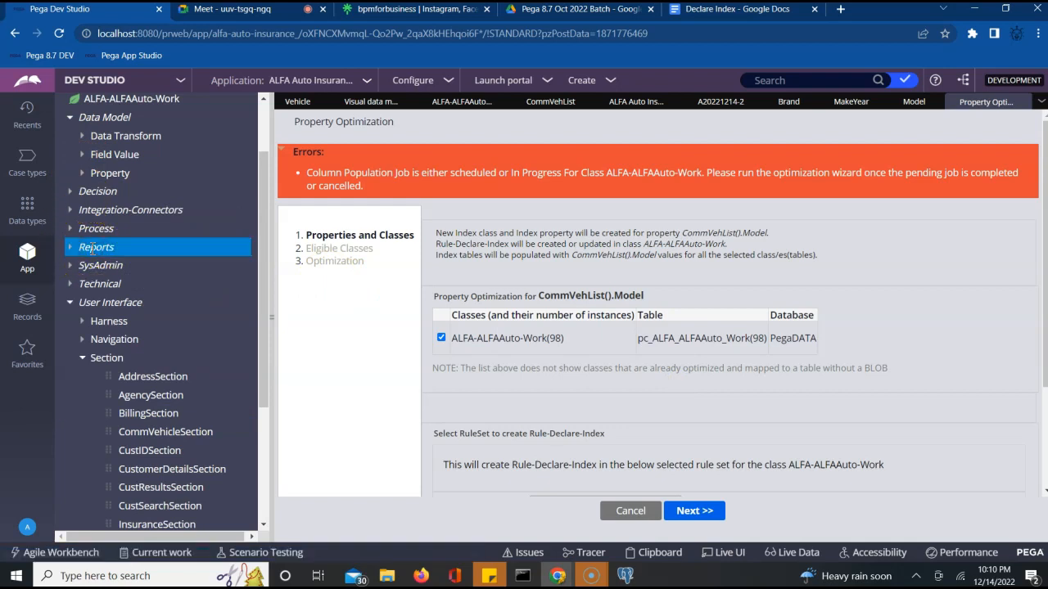
{"action": "right_click", "coordinate": [94, 247]}
{"action": "mouse_move", "coordinate": [108, 264]}
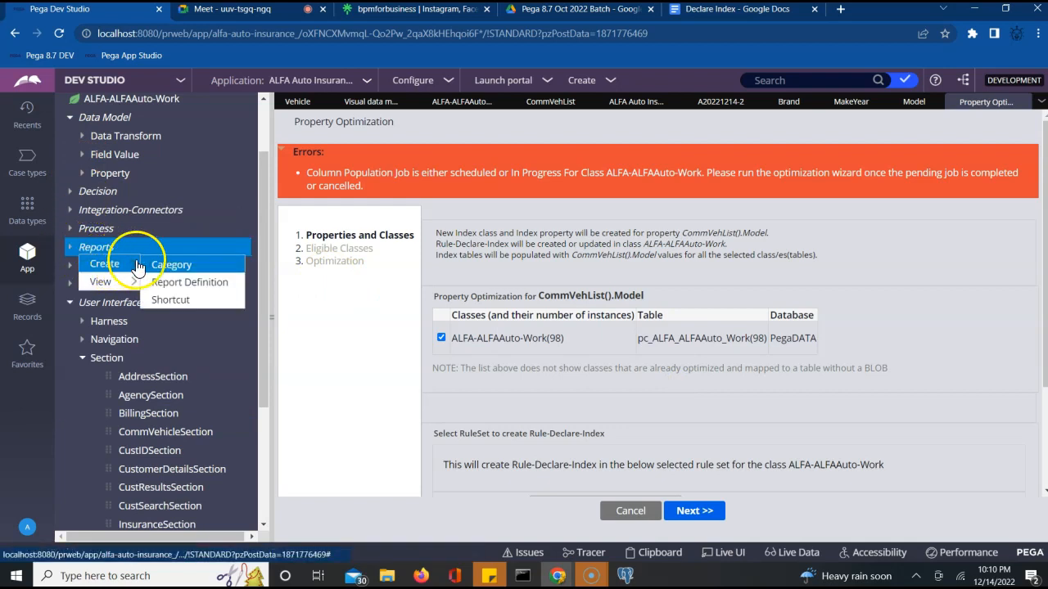
{"action": "left_click", "coordinate": [170, 264]}
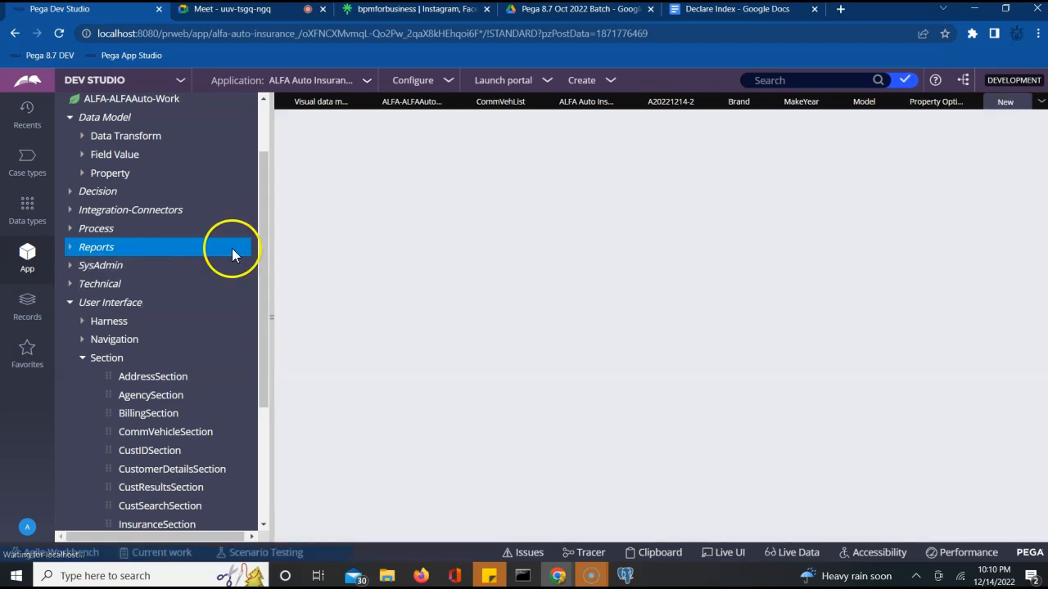
{"action": "left_click", "coordinate": [1025, 103]}
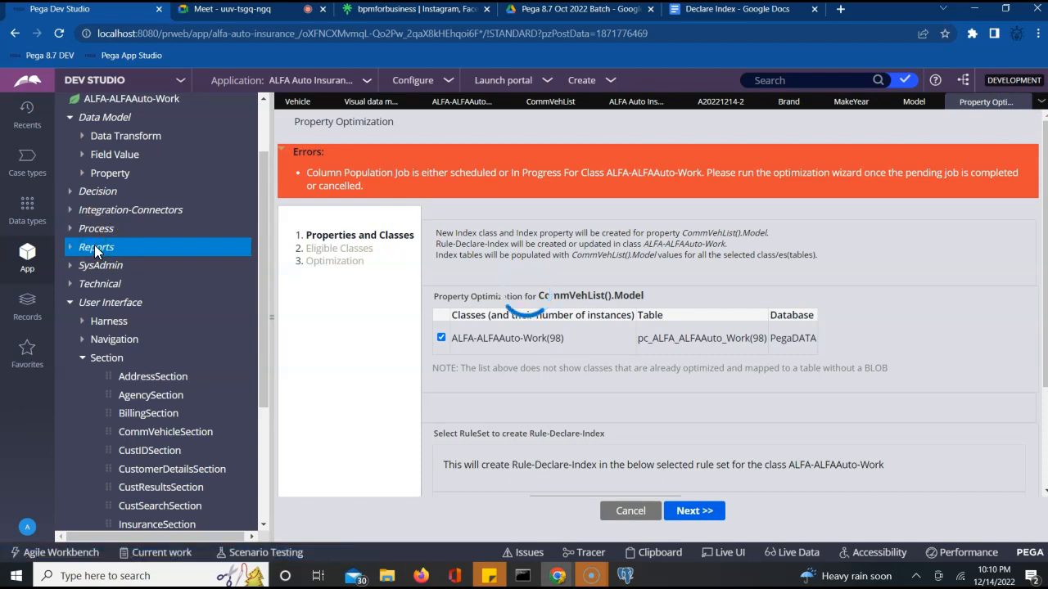
Create a Report Definition labelled GetCommVehList in the ALFA-ALFAAuto-Work class
{"action": "right_click", "coordinate": [95, 245]}
{"action": "mouse_move", "coordinate": [106, 265]}
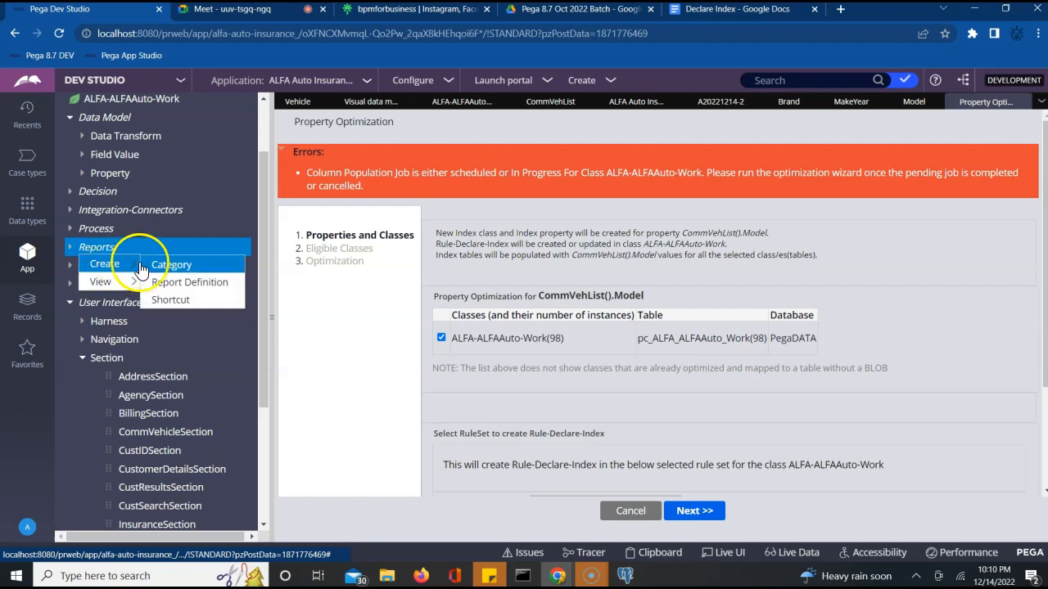
{"action": "left_click", "coordinate": [166, 284]}
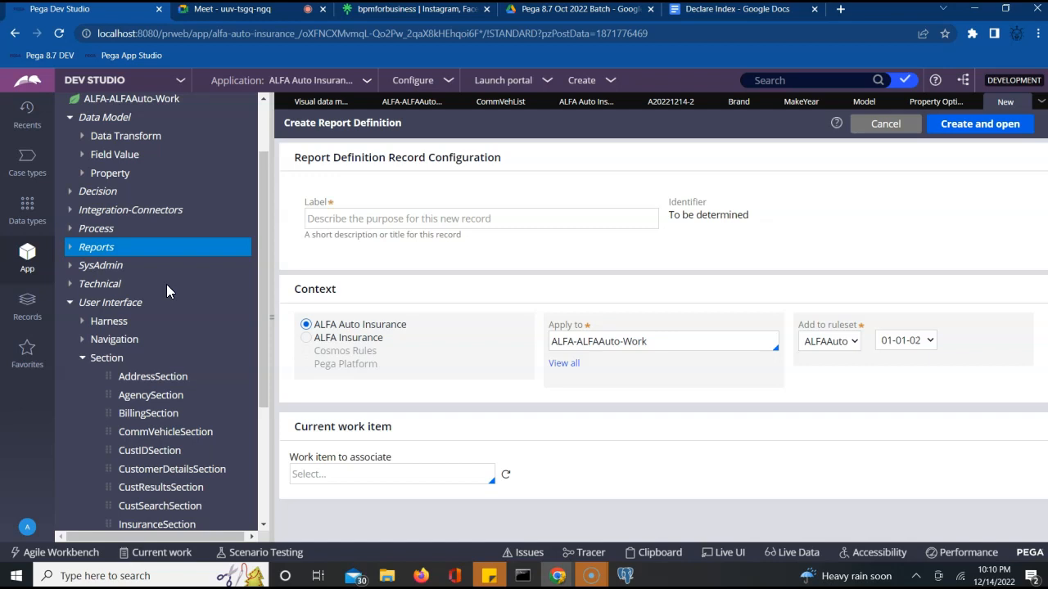
{"action": "left_click", "coordinate": [373, 218]}
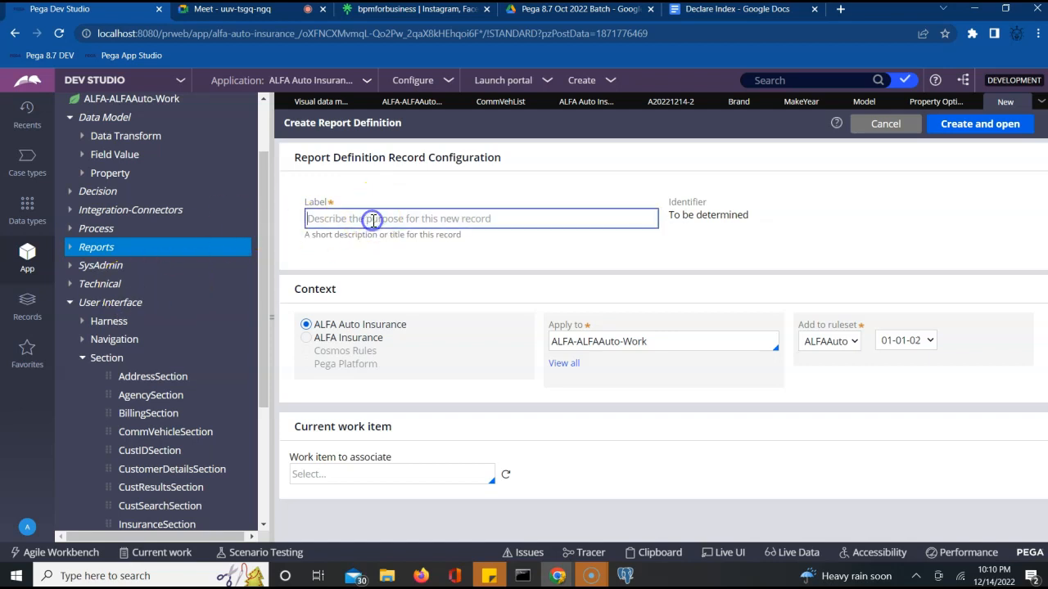
{"action": "type", "text": "GetCommVehList"}
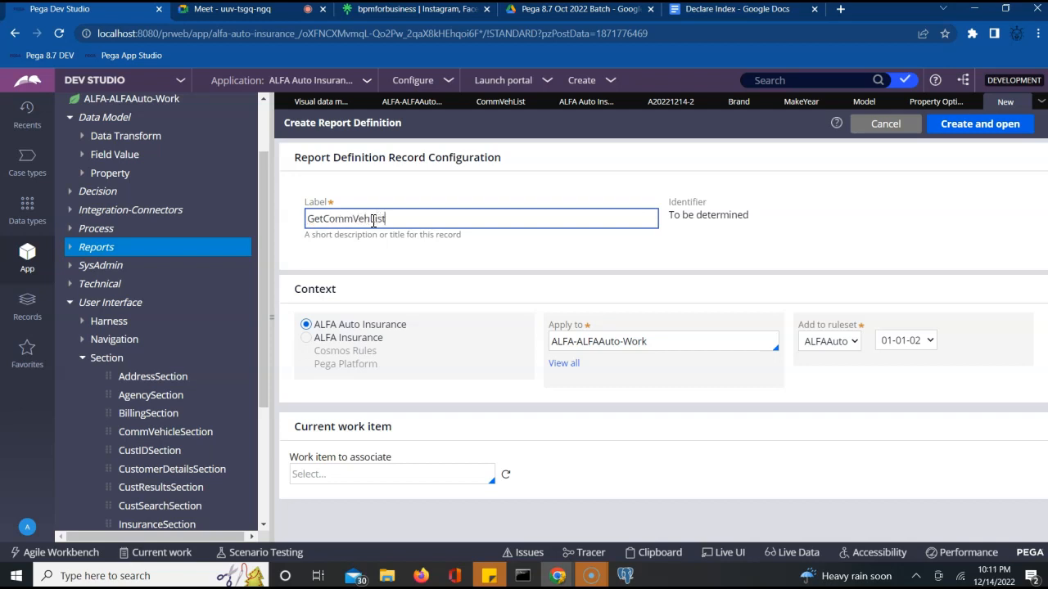
{"action": "key", "text": "Tab"}
{"action": "key", "text": "Tab"}
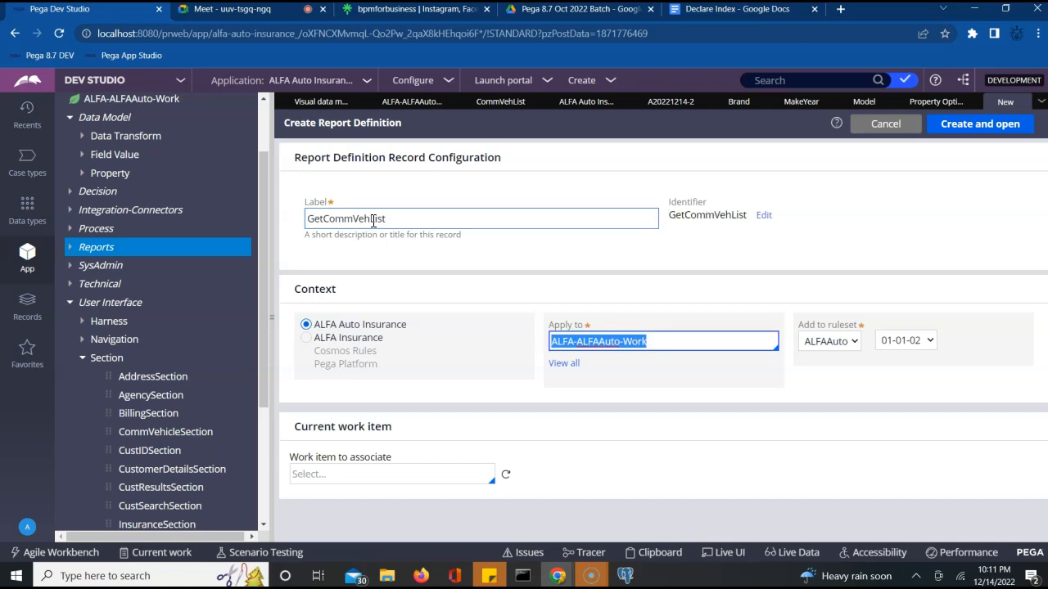
{"action": "key", "text": "Tab"}
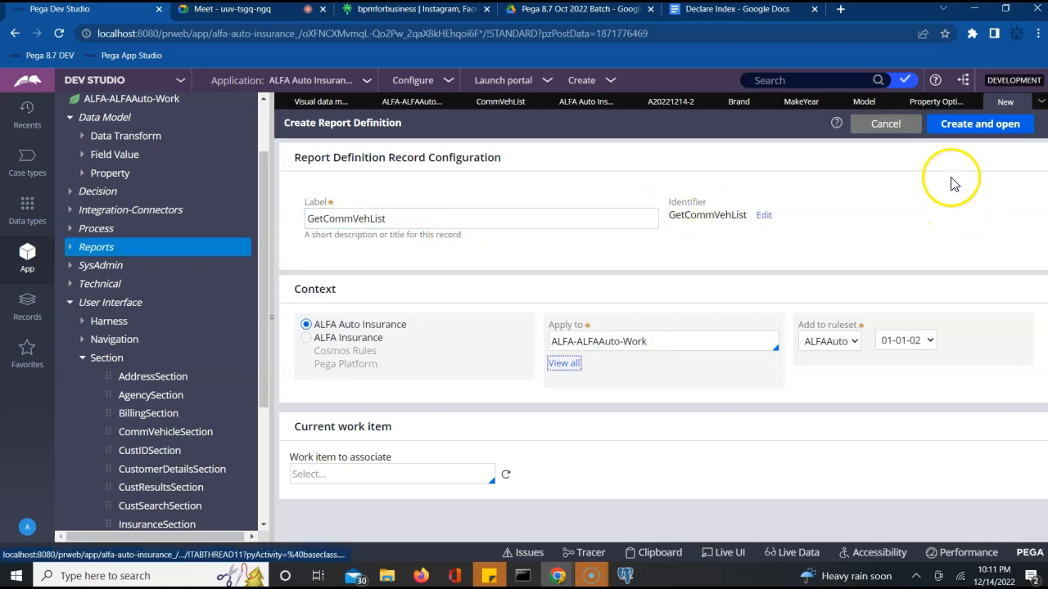
{"action": "left_click", "coordinate": [972, 130]}
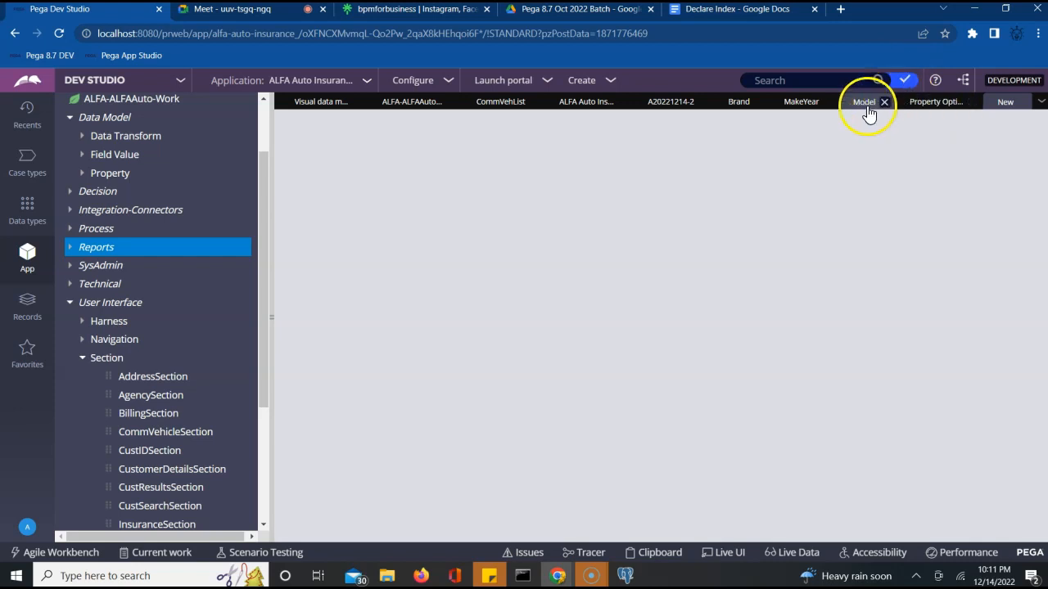
Return to the pending Property Optimization of CommVehList's Model property, rerun it and finish it
{"action": "left_click", "coordinate": [865, 104]}
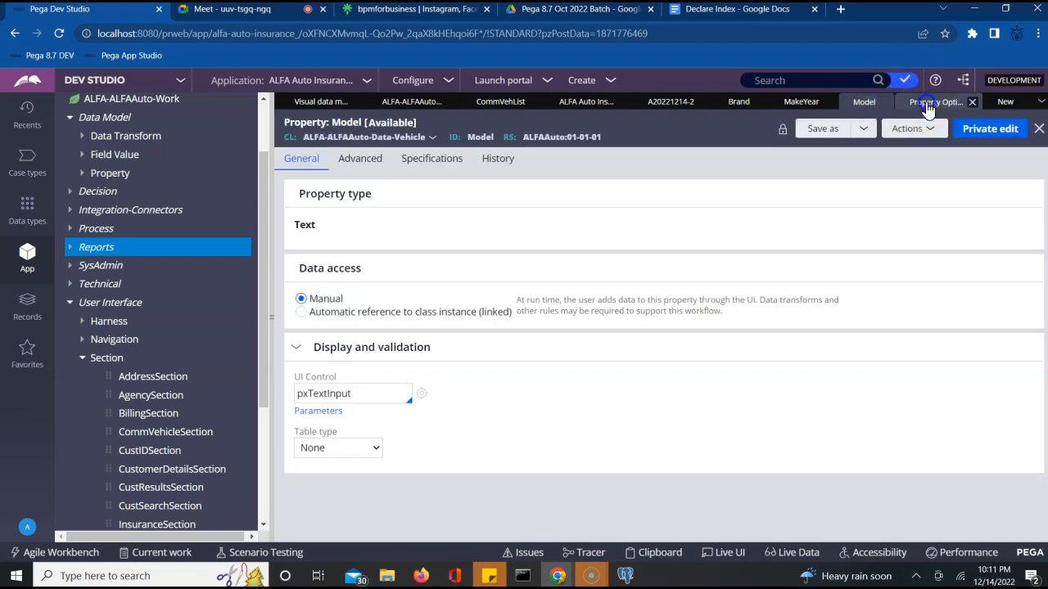
{"action": "left_click", "coordinate": [924, 106]}
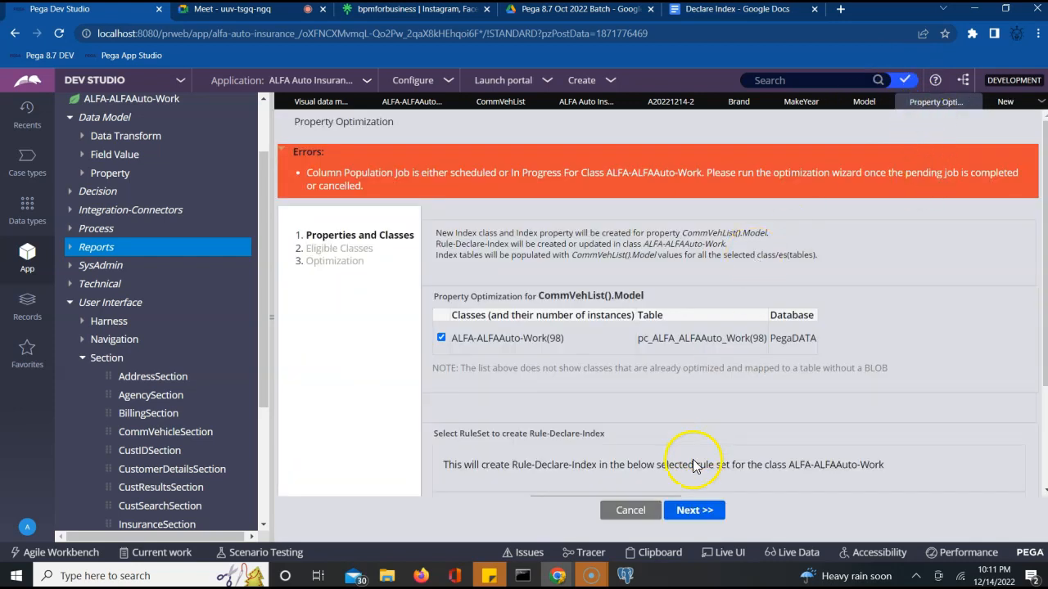
{"action": "left_click", "coordinate": [695, 514]}
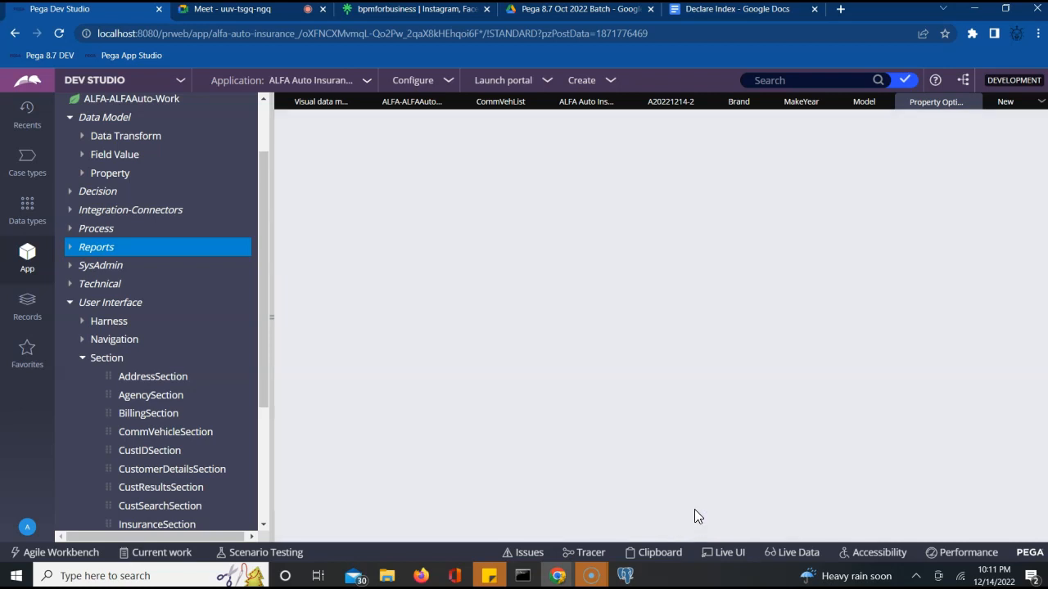
{"action": "left_click", "coordinate": [700, 511]}
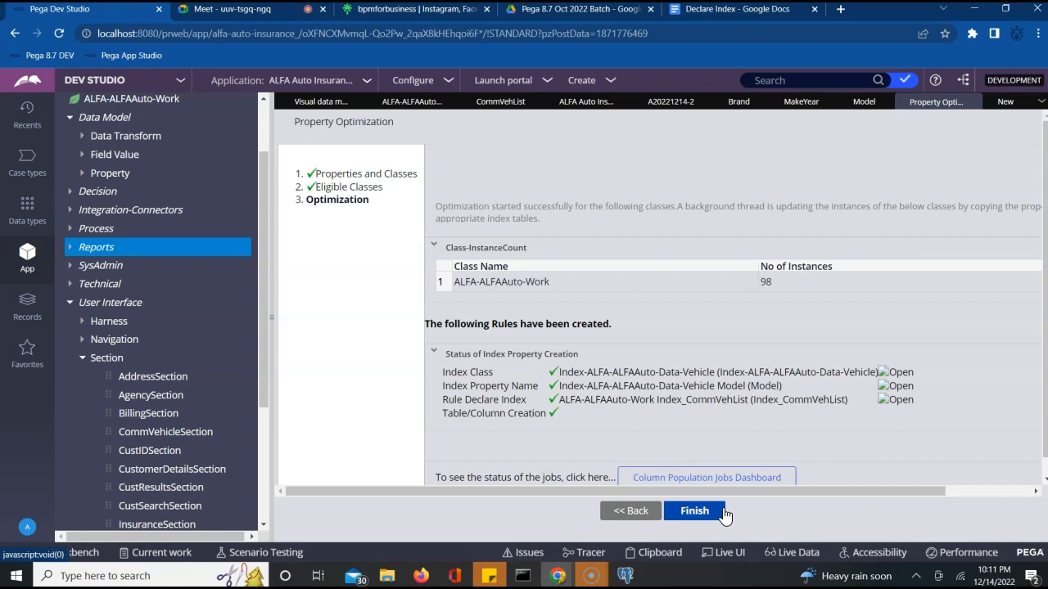
{"action": "left_click", "coordinate": [709, 515]}
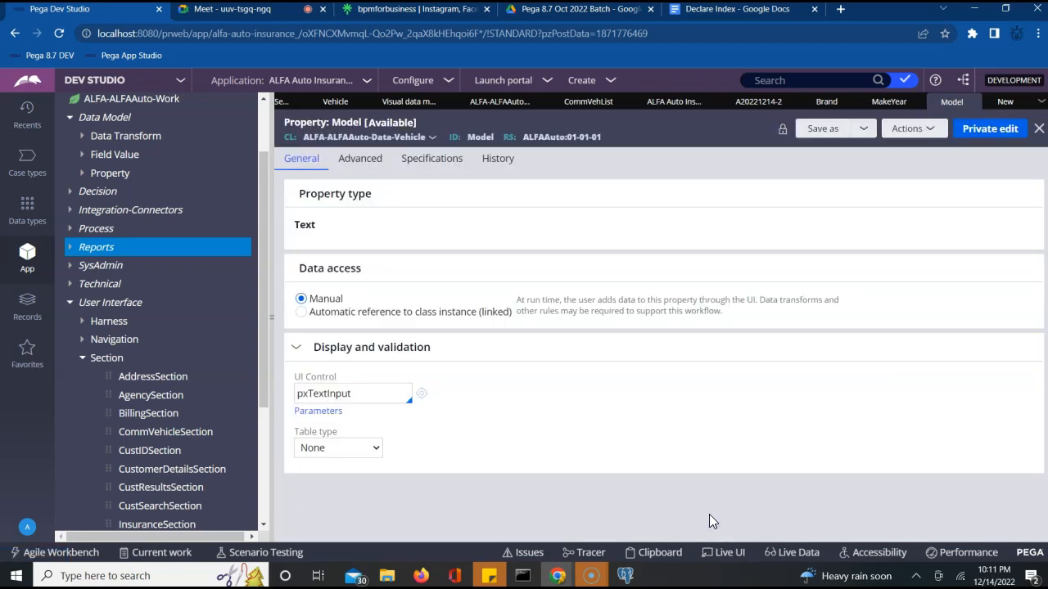
Return to the GetCommVehList report definition and review its column and filter settings
{"action": "left_click", "coordinate": [1005, 104]}
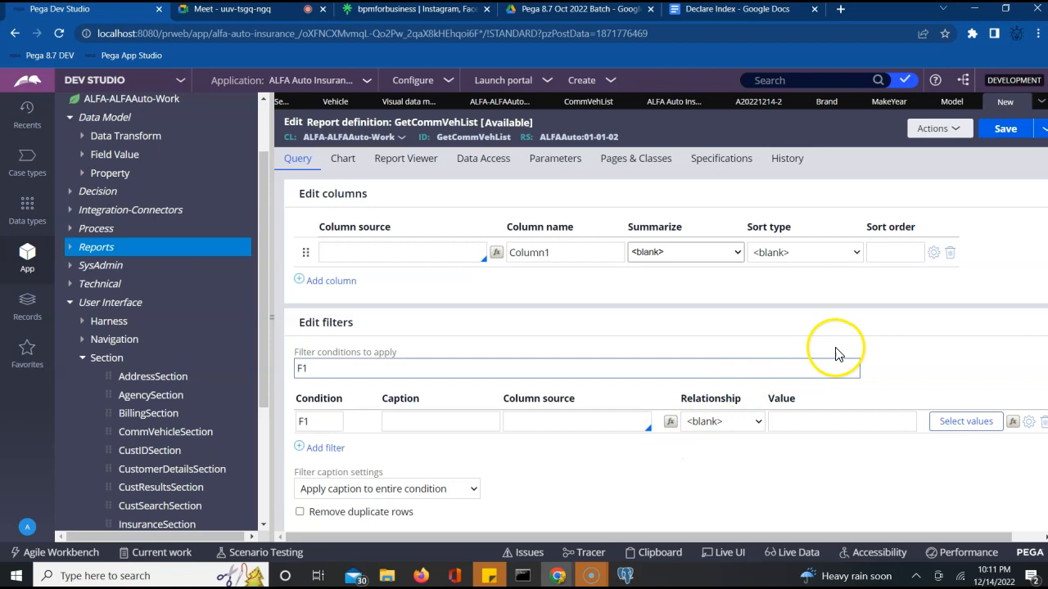
{"action": "scroll", "coordinate": [920, 363], "scroll_direction": "down", "scroll_amount": 1}
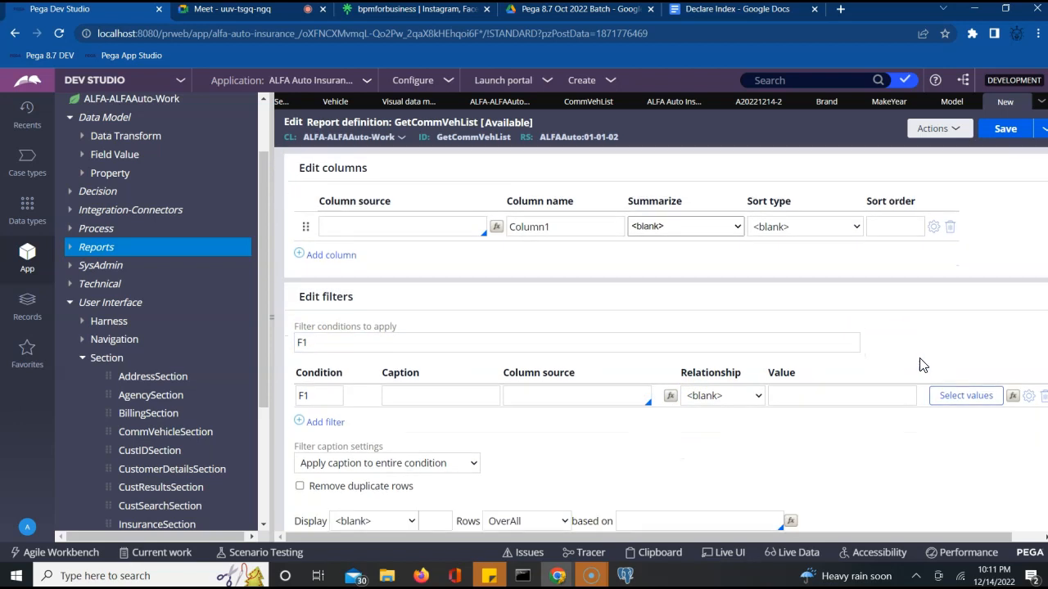
{"action": "scroll", "coordinate": [923, 365], "scroll_direction": "up", "scroll_amount": 1}
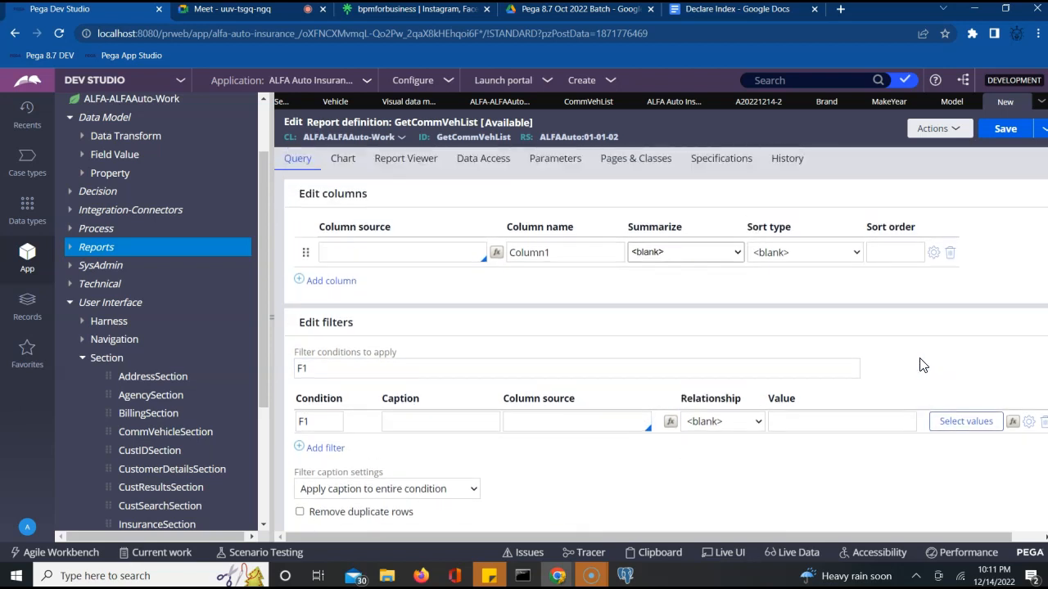
Add a declarative index join to the GetCommVehList report's data access settings, using the index Index_CommVehList
{"action": "left_click", "coordinate": [722, 324]}
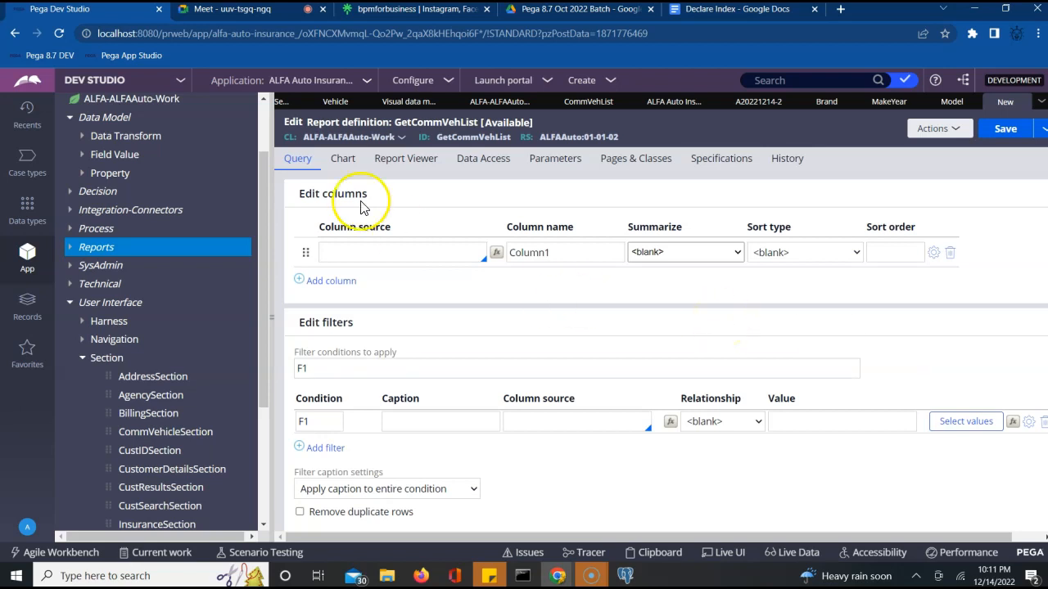
{"action": "left_click", "coordinate": [481, 160]}
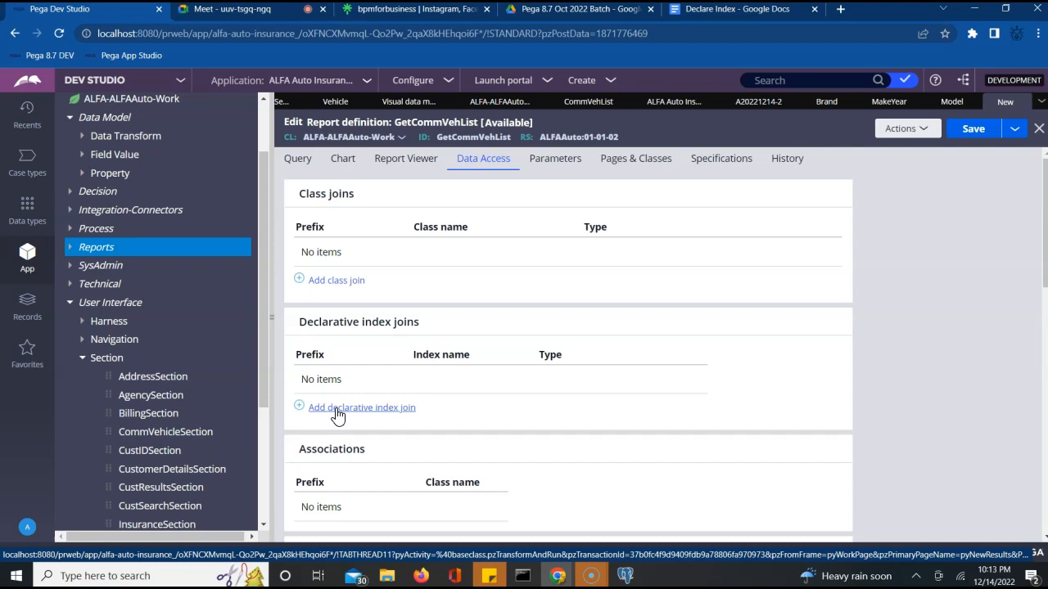
{"action": "double_click", "coordinate": [340, 325]}
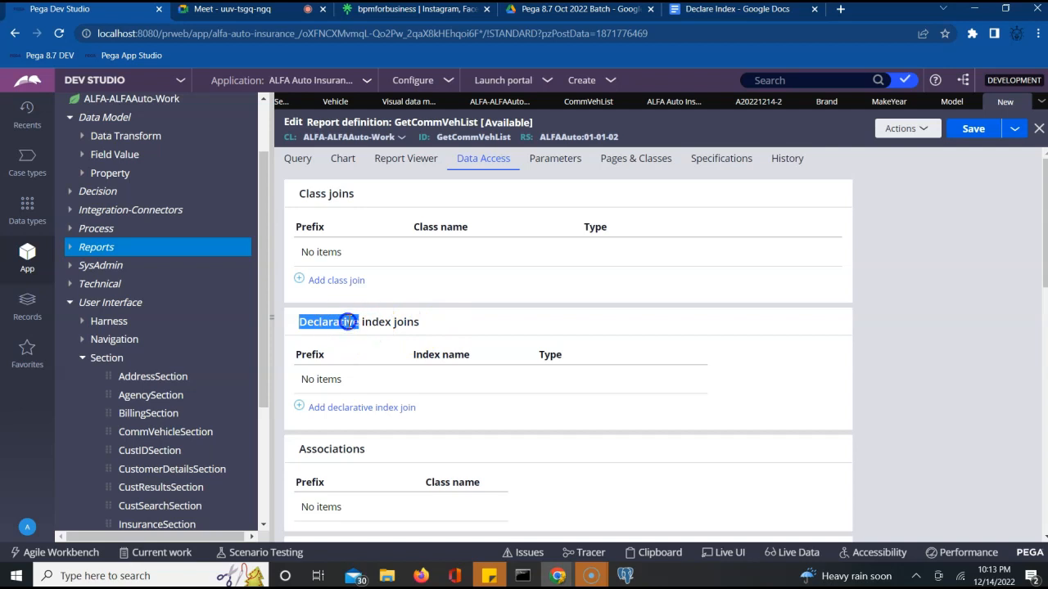
{"action": "triple_click", "coordinate": [348, 322]}
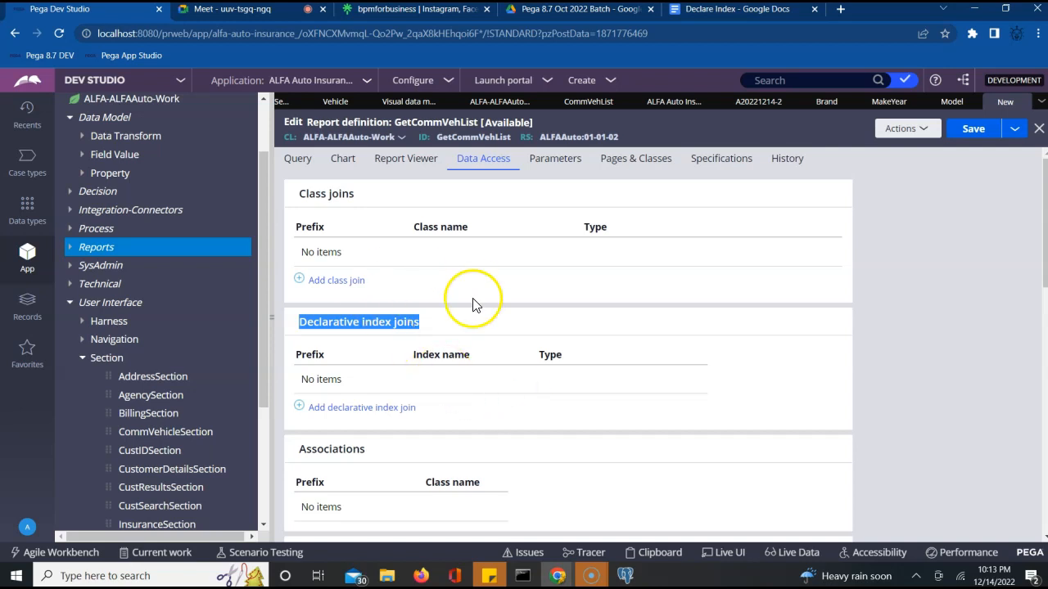
{"action": "left_click", "coordinate": [336, 408]}
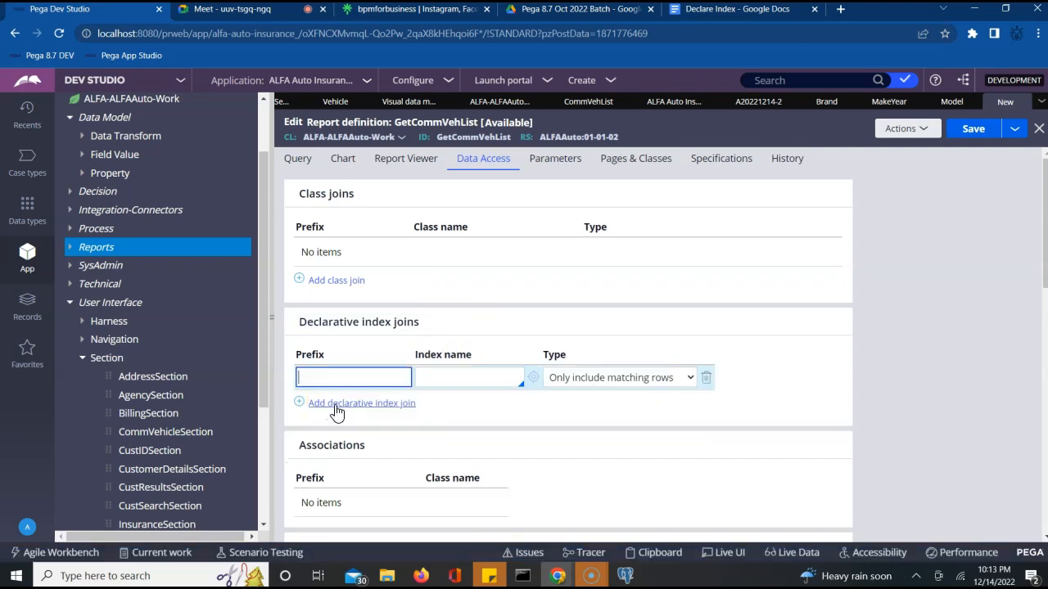
{"action": "left_click", "coordinate": [458, 378]}
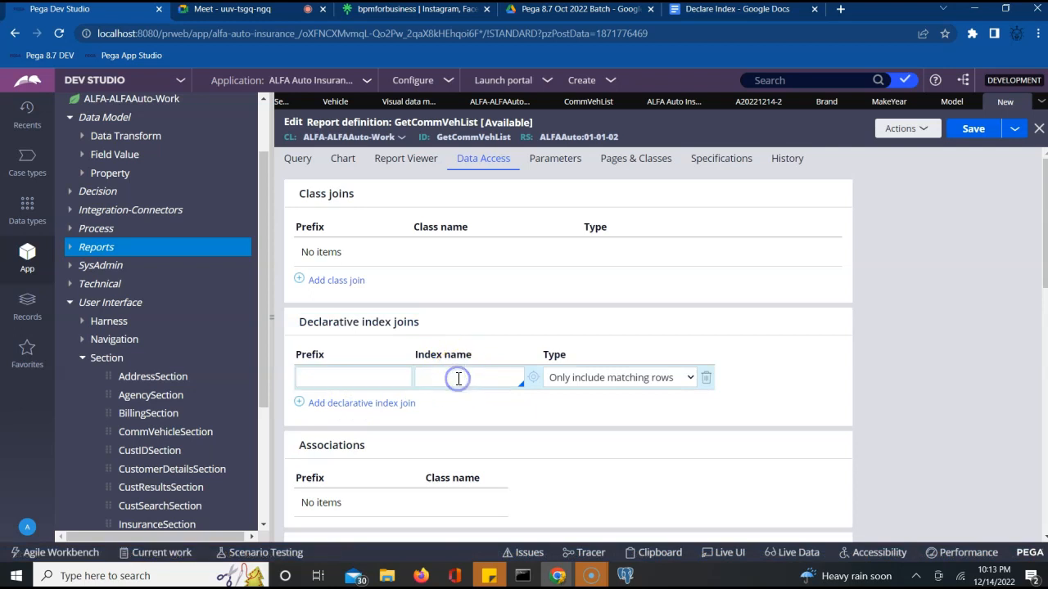
{"action": "key", "text": "Down"}
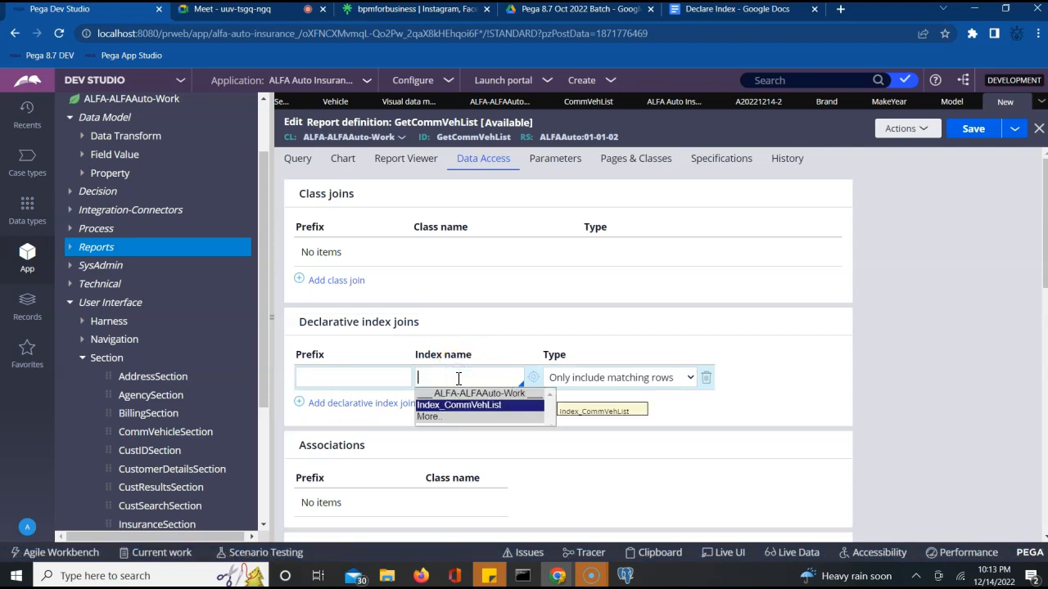
{"action": "left_click", "coordinate": [494, 405]}
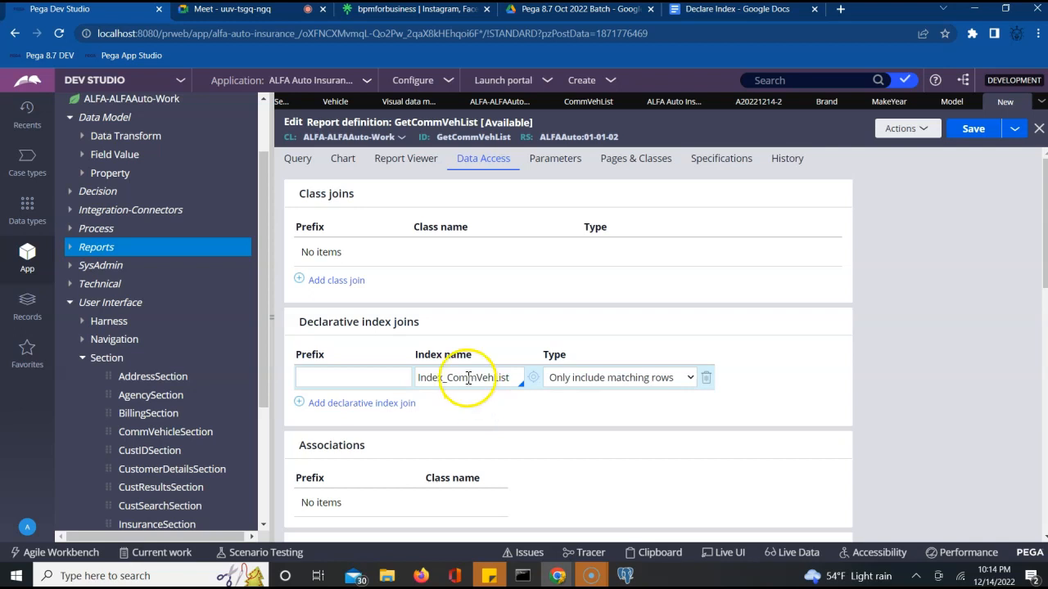
Set the prefix of the declarative index join to Index_CommVehList, reusing its index name
{"action": "double_click", "coordinate": [466, 377]}
{"action": "key", "text": "ctrl+c"}
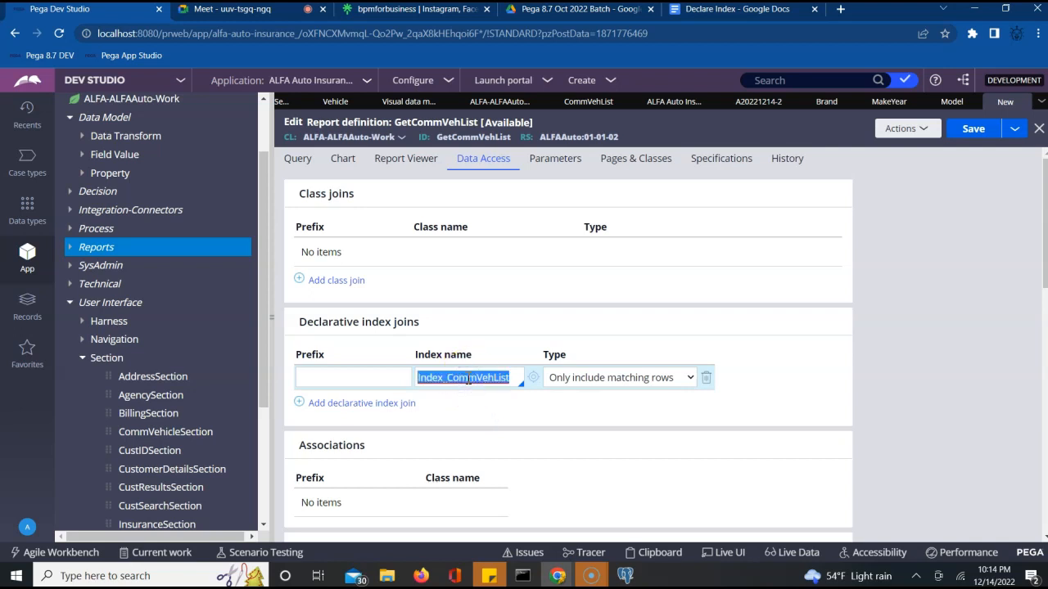
{"action": "left_click", "coordinate": [367, 376]}
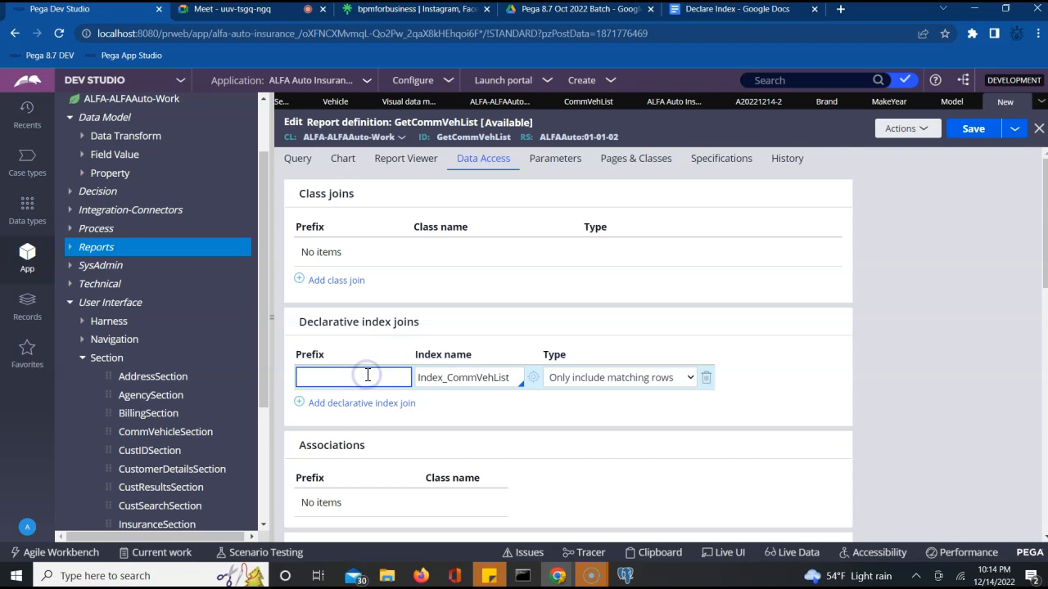
{"action": "key", "text": "ctrl+v"}
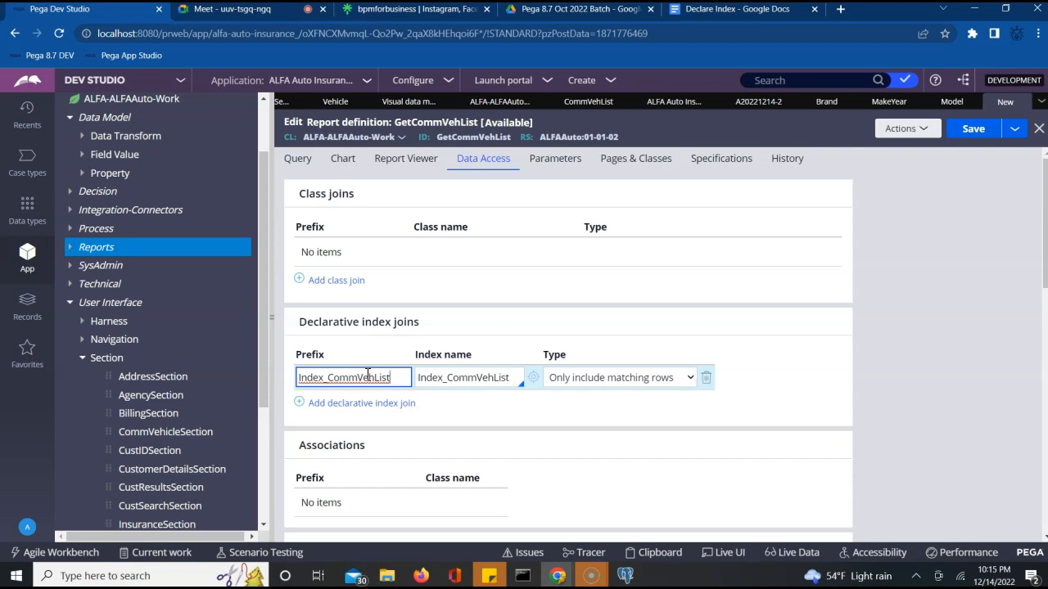
{"action": "left_click", "coordinate": [799, 380]}
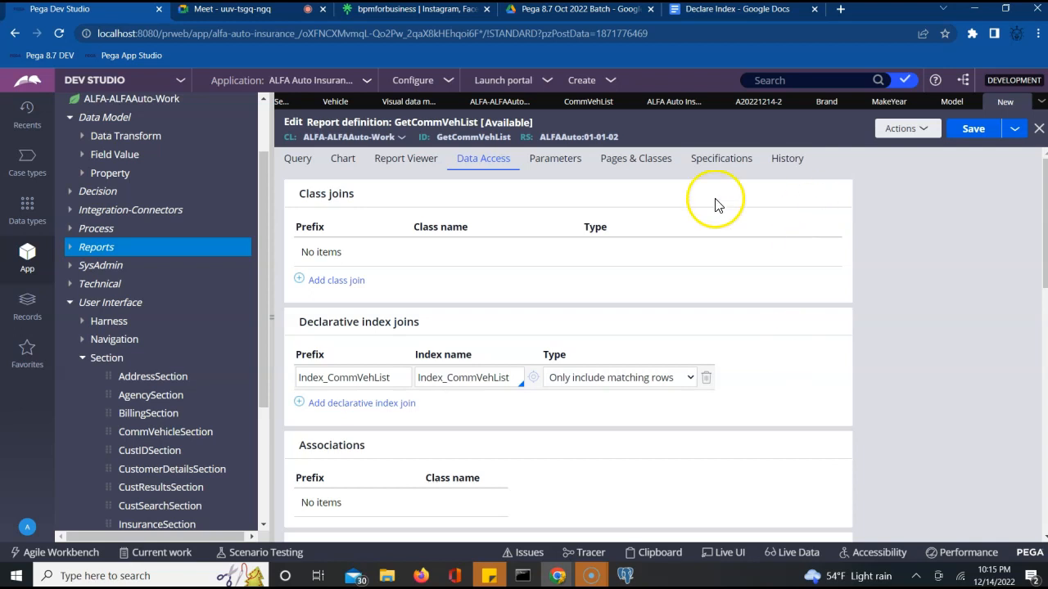
Enter Index_CommVehList as a page name in the report definition's pages and classes
{"action": "left_click", "coordinate": [549, 169]}
{"action": "left_click", "coordinate": [630, 163]}
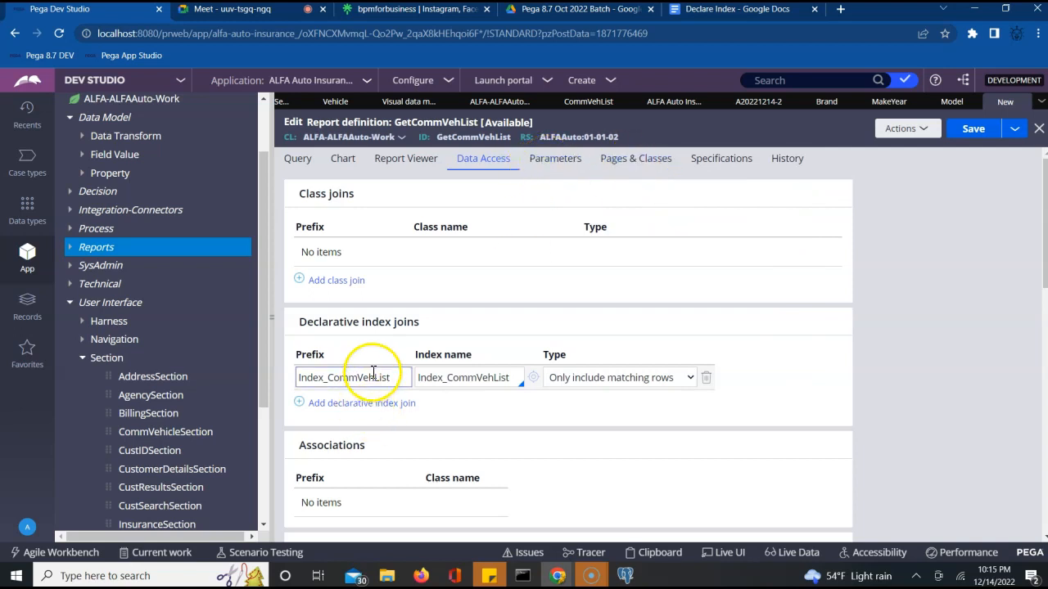
{"action": "left_click", "coordinate": [638, 161]}
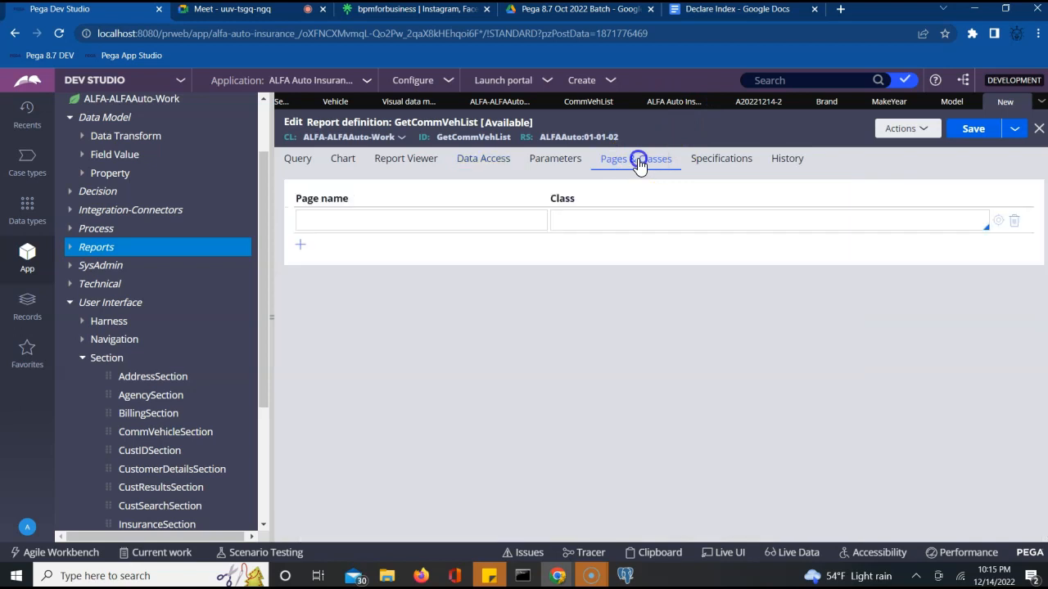
{"action": "left_click", "coordinate": [433, 224]}
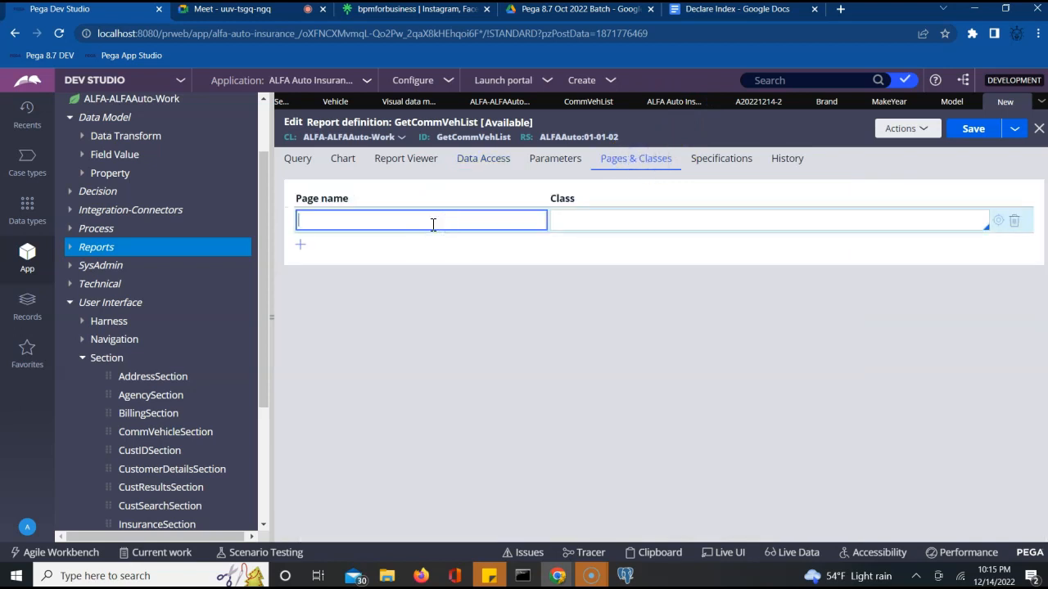
{"action": "key", "text": "ctrl+v"}
Assign the class ALFA-ALFAAuto-Data-Vehicle to the Index_CommVehList page
{"action": "left_click", "coordinate": [620, 224]}
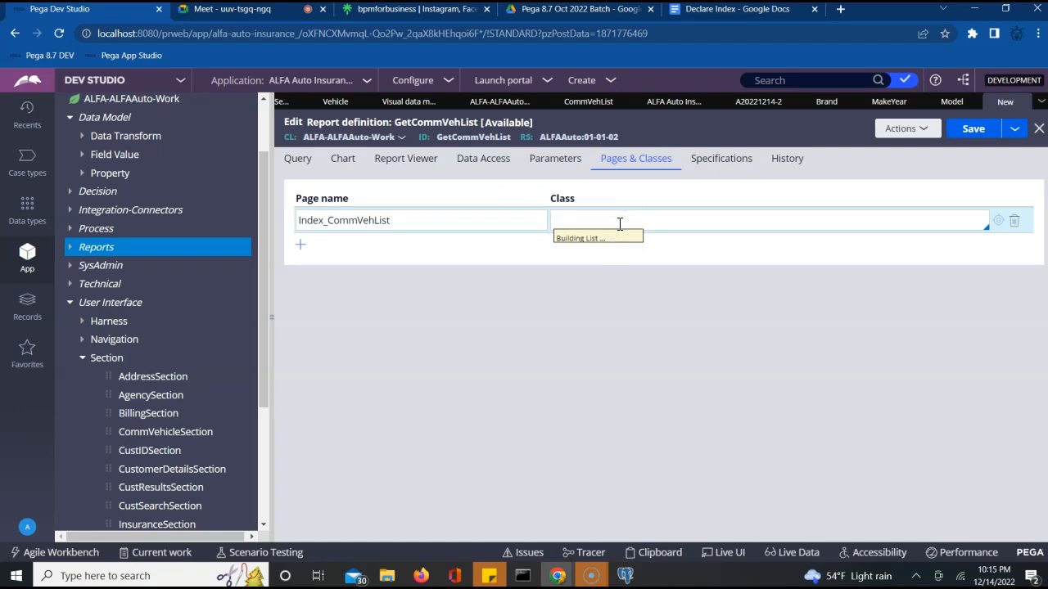
{"action": "key", "text": "Down"}
{"action": "key", "text": "Down"}
{"action": "key", "text": "Down"}
{"action": "key", "text": "Down"}
{"action": "key", "text": "Down"}
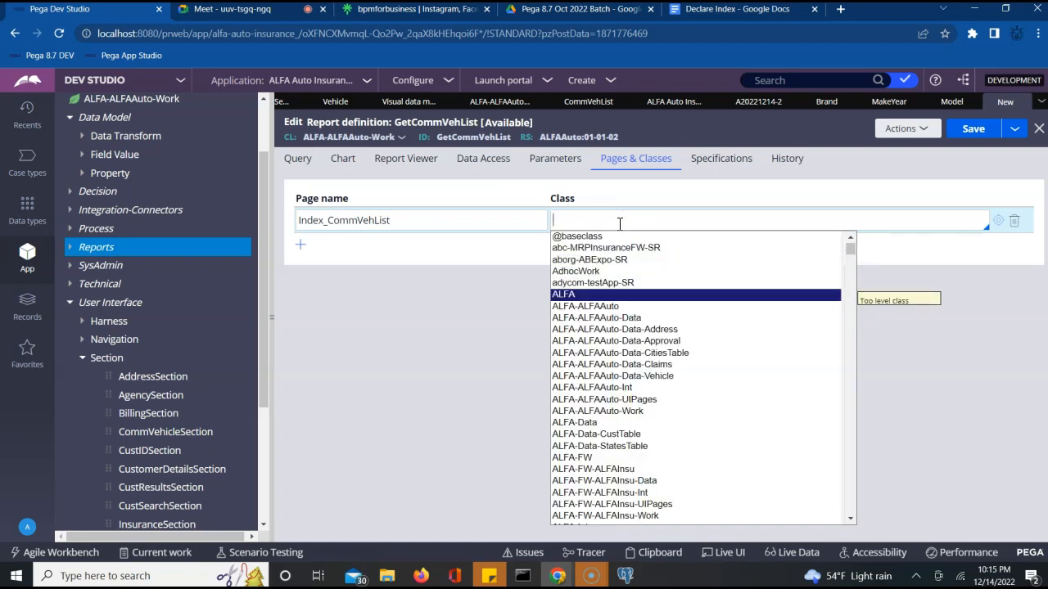
{"action": "key", "text": "Down"}
{"action": "key", "text": "Down"}
{"action": "key", "text": "Down"}
{"action": "key", "text": "Down"}
{"action": "key", "text": "Down"}
{"action": "key", "text": "Down"}
{"action": "key", "text": "Down"}
{"action": "key", "text": "Down"}
{"action": "key", "text": "Down"}
{"action": "key", "text": "Down"}
{"action": "key", "text": "Down"}
{"action": "key", "text": "Down"}
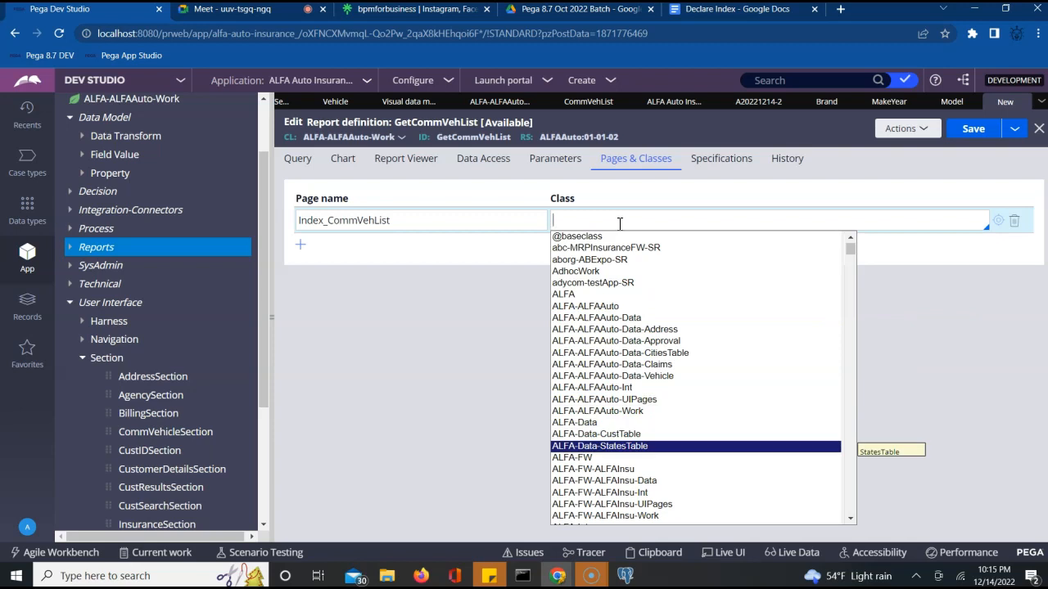
{"action": "key", "text": "Up"}
{"action": "key", "text": "Up"}
{"action": "key", "text": "Up"}
{"action": "key", "text": "Up"}
{"action": "key", "text": "Up"}
{"action": "key", "text": "Up"}
{"action": "key", "text": "Up"}
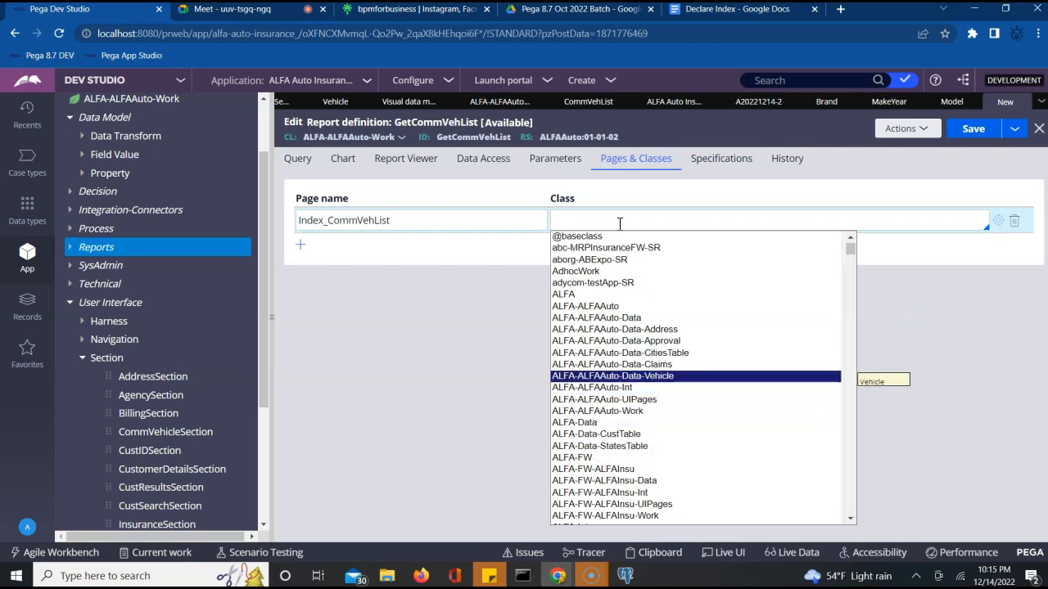
{"action": "key", "text": "Return"}
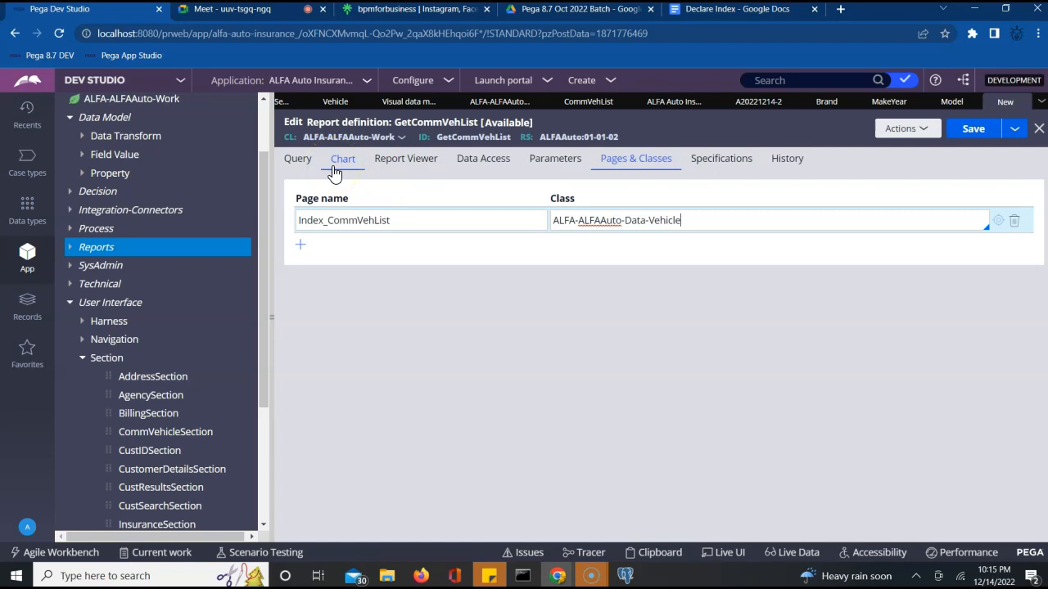
Try to set the first query column's source from the suggested Index_CommVehList properties, and clear the .Brand entry
{"action": "left_click", "coordinate": [294, 162]}
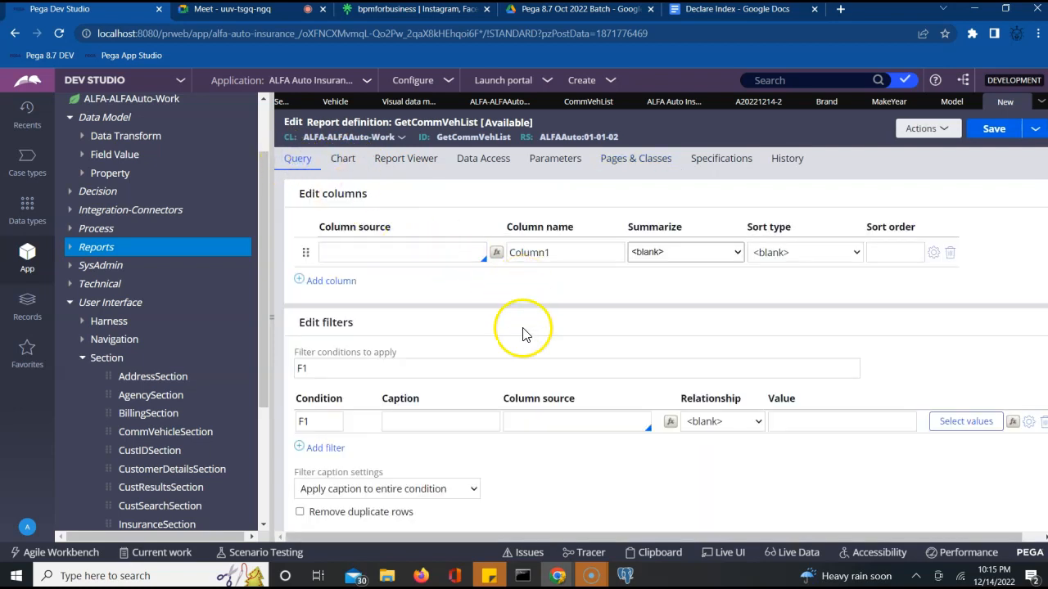
{"action": "left_click", "coordinate": [386, 254]}
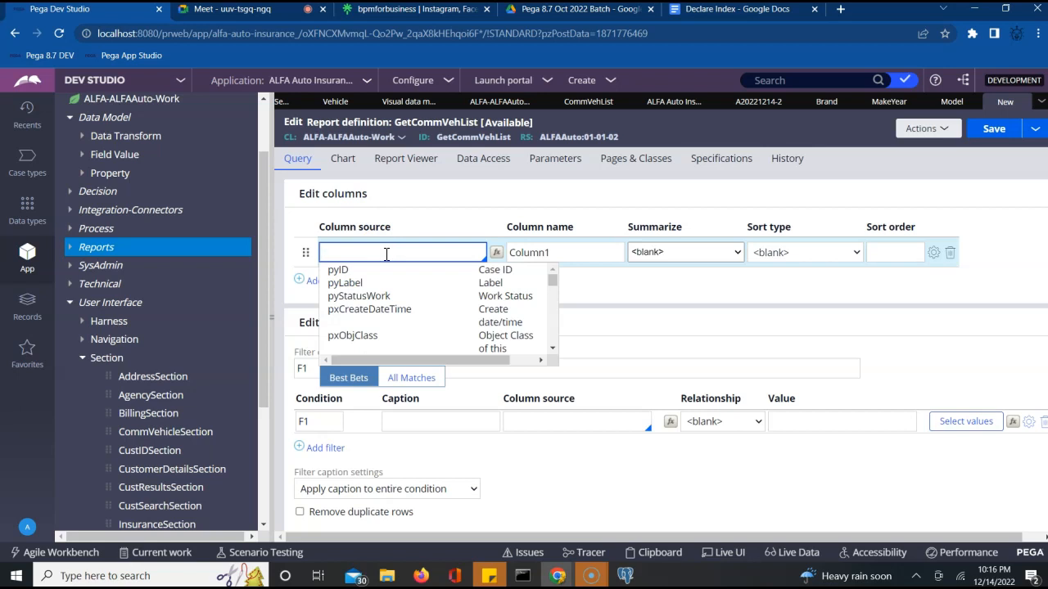
{"action": "key", "text": "ctrl+v"}
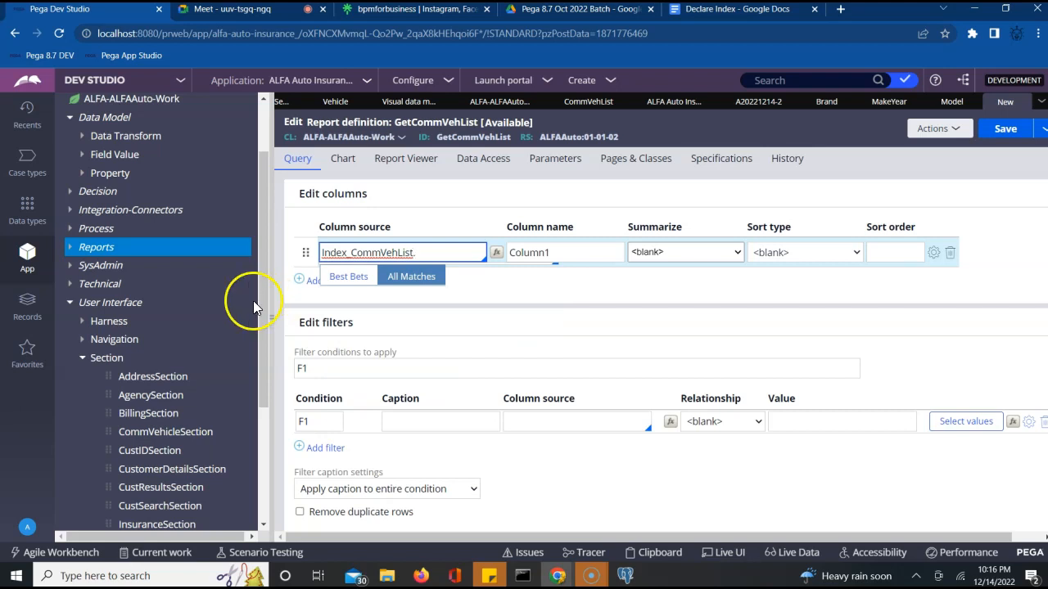
{"action": "type", "text": "."}
{"action": "left_click", "coordinate": [339, 278]}
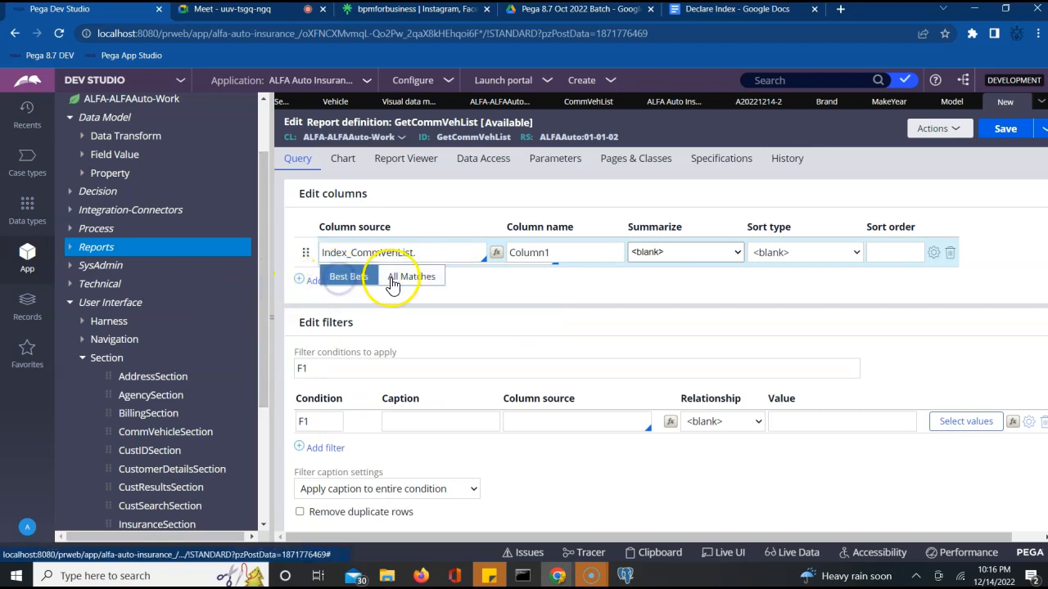
{"action": "left_click", "coordinate": [402, 273]}
{"action": "left_click", "coordinate": [386, 254]}
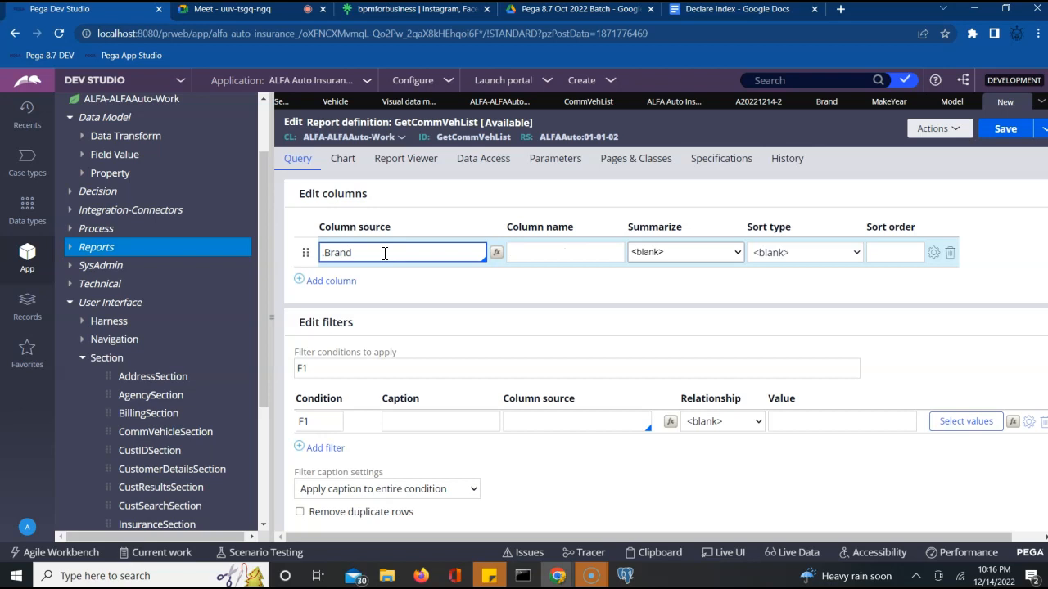
{"action": "left_click", "coordinate": [385, 254]}
{"action": "key", "text": "BackSpace"}
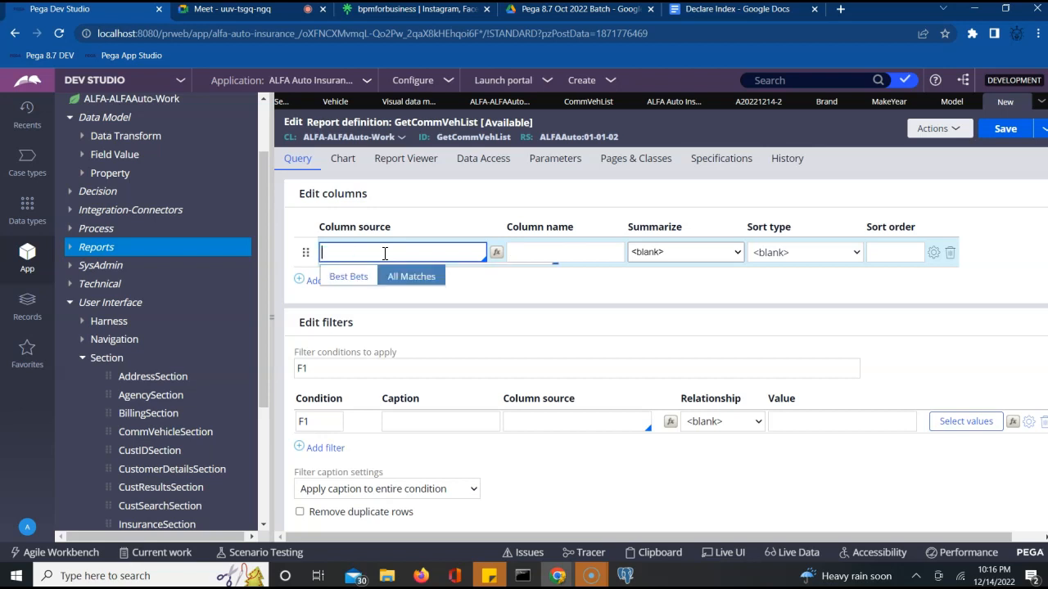
Set the source of the first report column to Index_CommVehList.VIN
{"action": "left_click", "coordinate": [387, 264]}
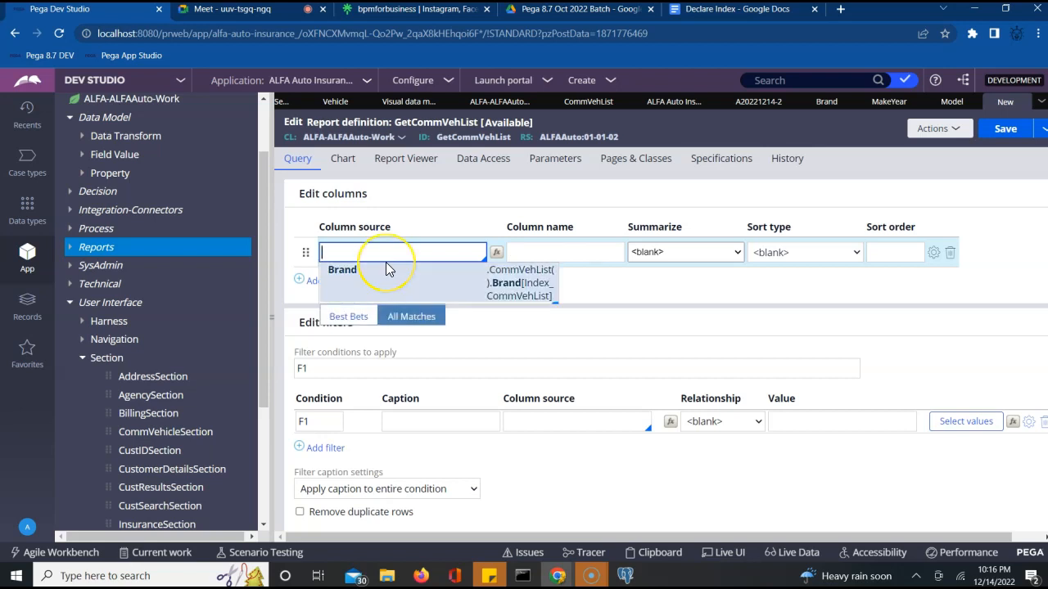
{"action": "type", "text": "Index_CommVehList.V"}
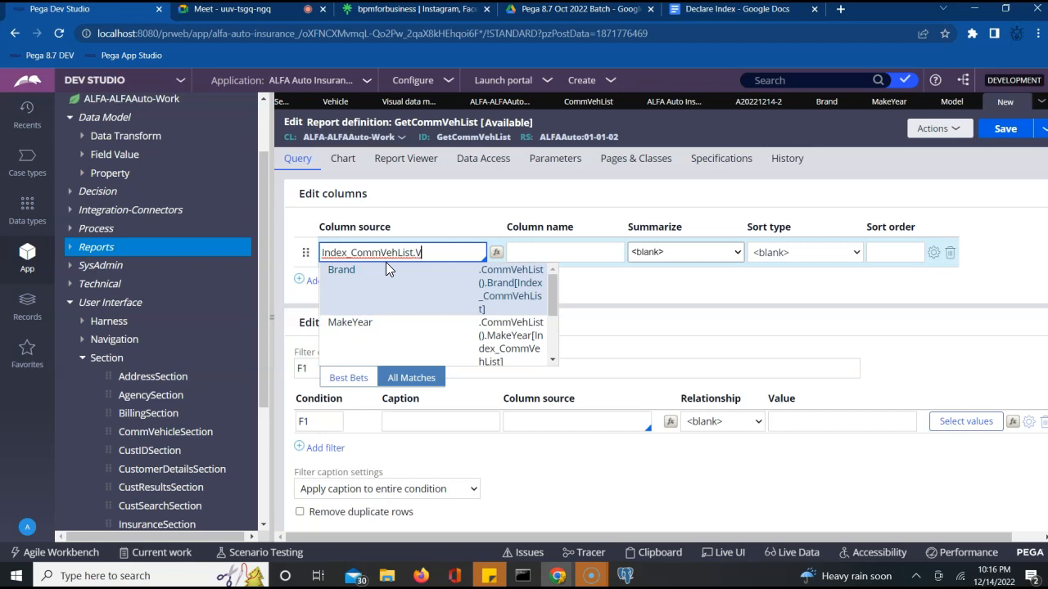
{"action": "type", "text": "in"}
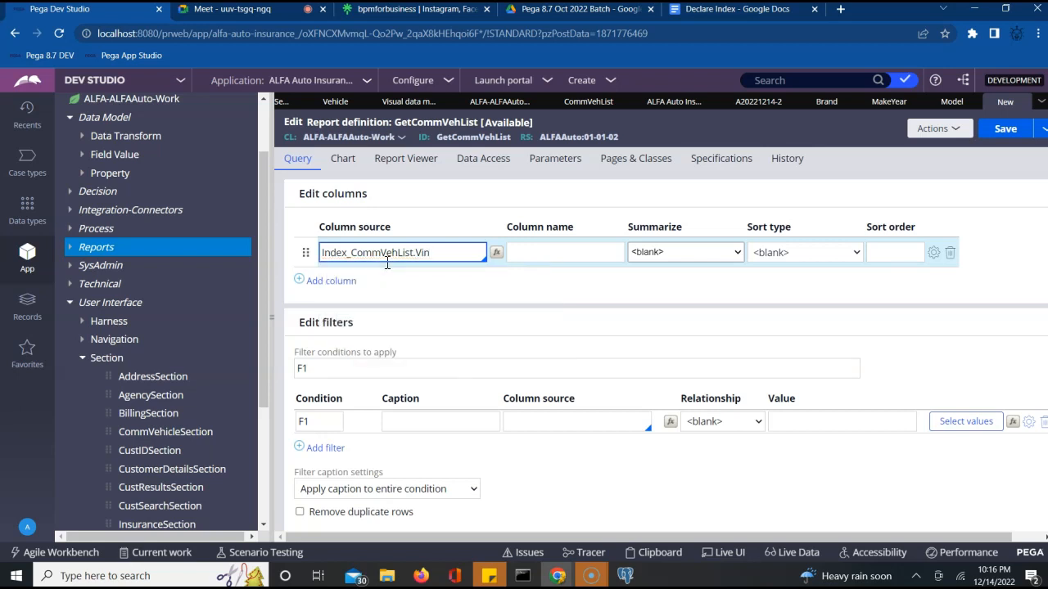
{"action": "key", "text": "BackSpace"}
{"action": "key", "text": "BackSpace"}
{"action": "type", "text": "IN"}
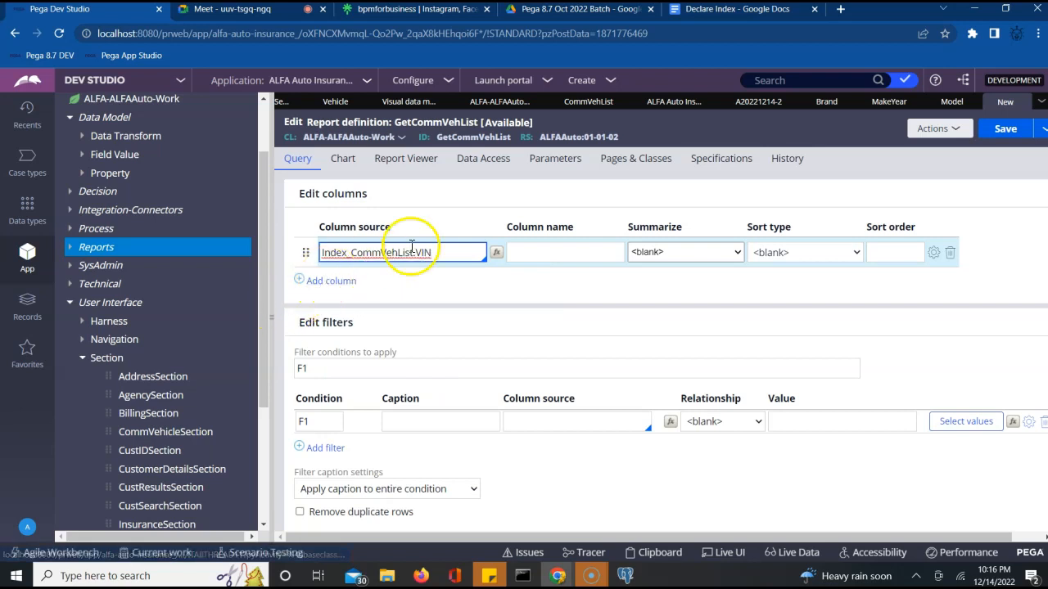
Add a second report column with Index_CommVehList.Brand as its source
{"action": "left_click", "coordinate": [319, 284]}
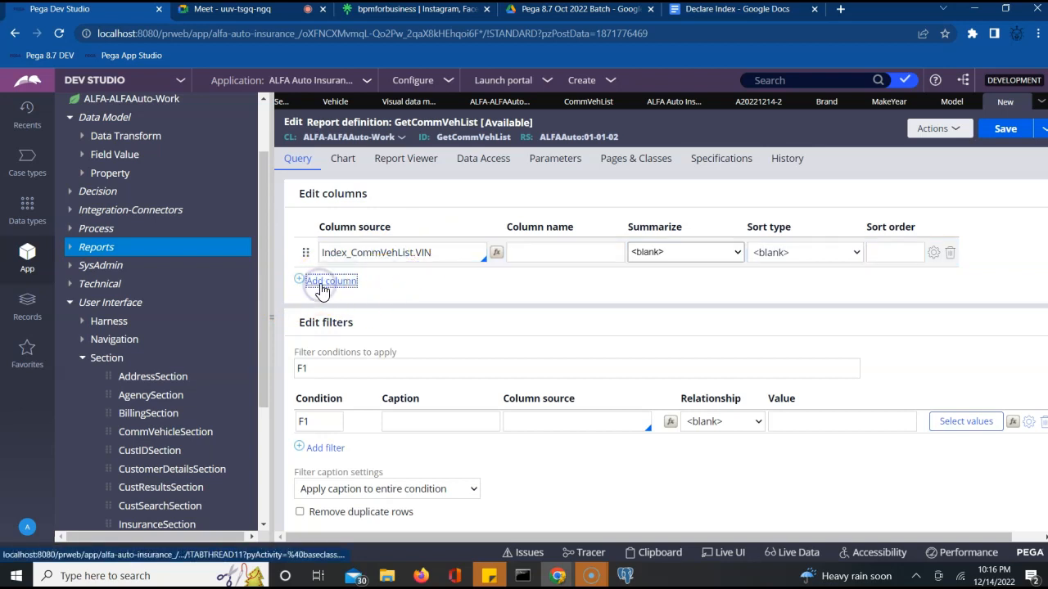
{"action": "left_click", "coordinate": [340, 285]}
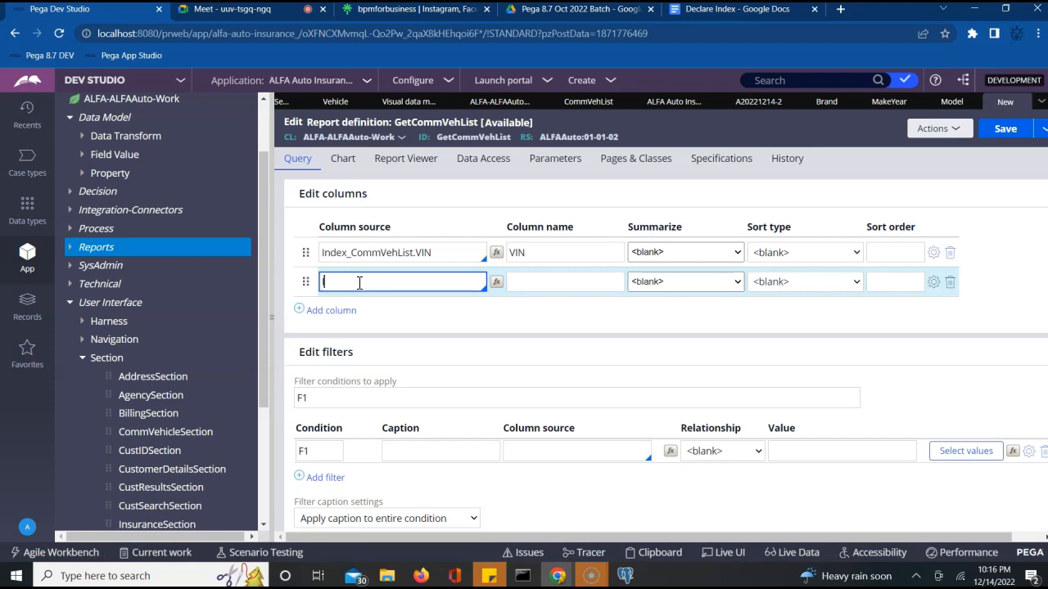
{"action": "type", "text": "Index_CommVehList"}
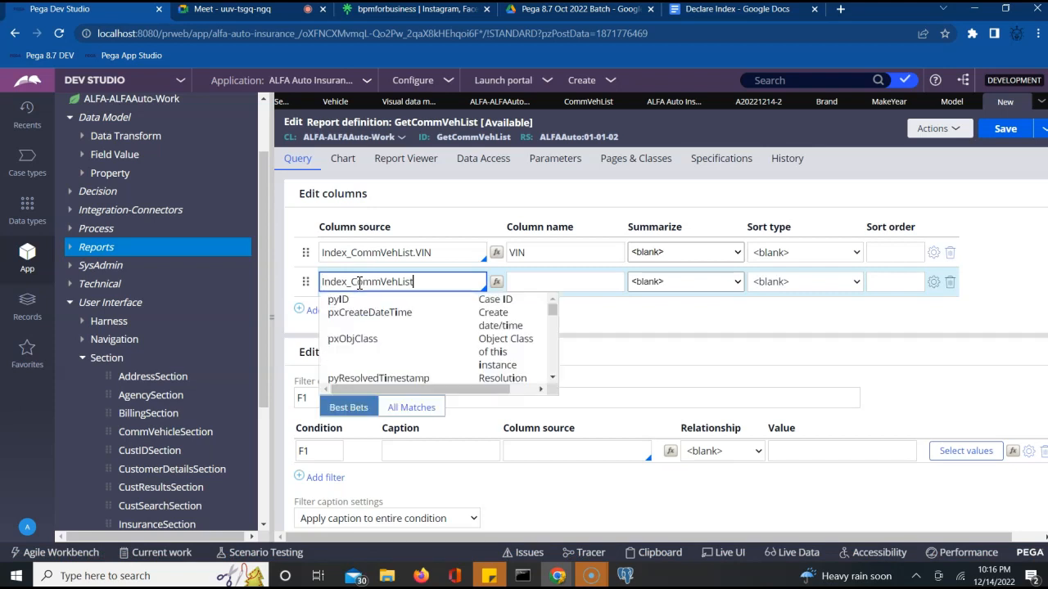
{"action": "type", "text": ".Brand"}
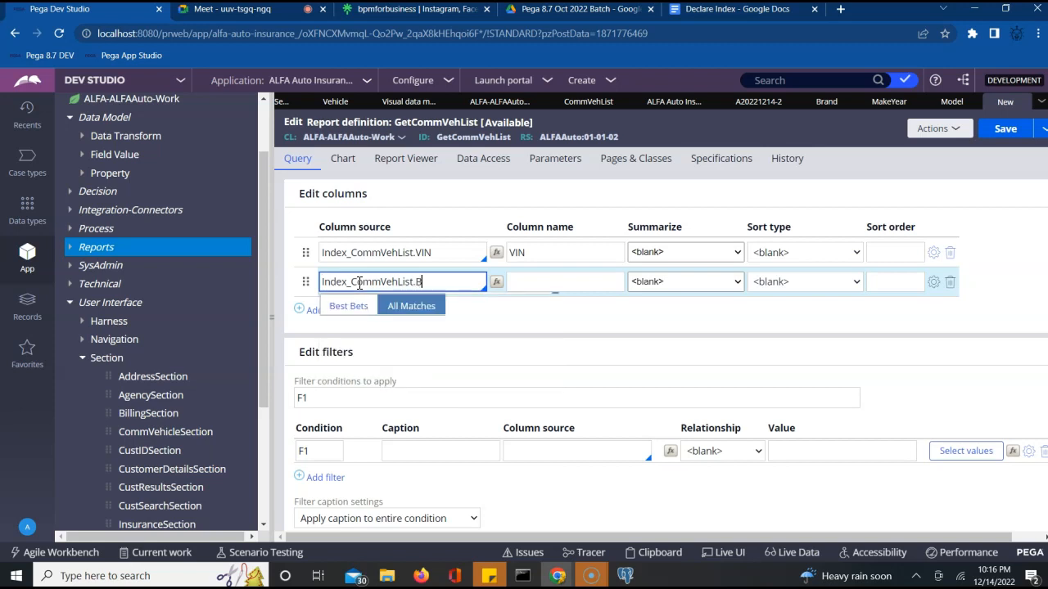
{"action": "left_click", "coordinate": [311, 316]}
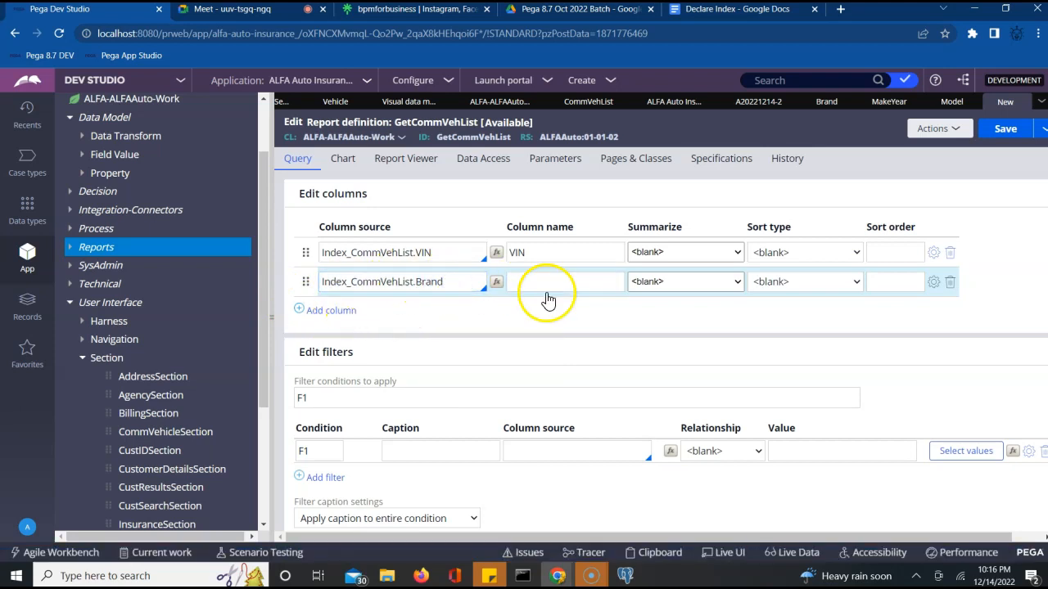
Add a third report column with Index_CommVehList.Model as its source
{"action": "left_click", "coordinate": [316, 310]}
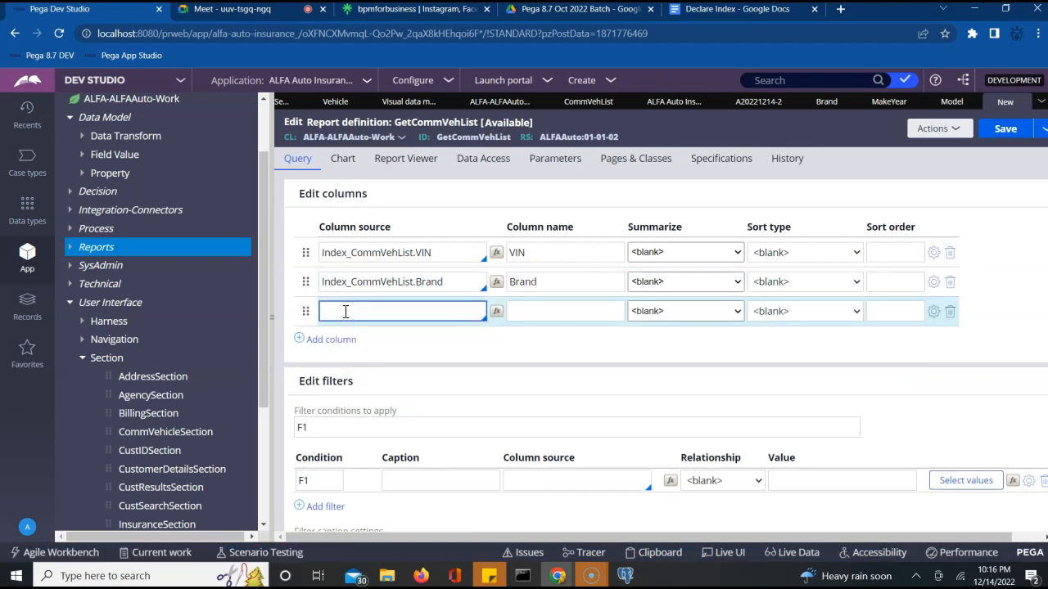
{"action": "left_click", "coordinate": [373, 316]}
{"action": "type", "text": "Index_CommVehList."}
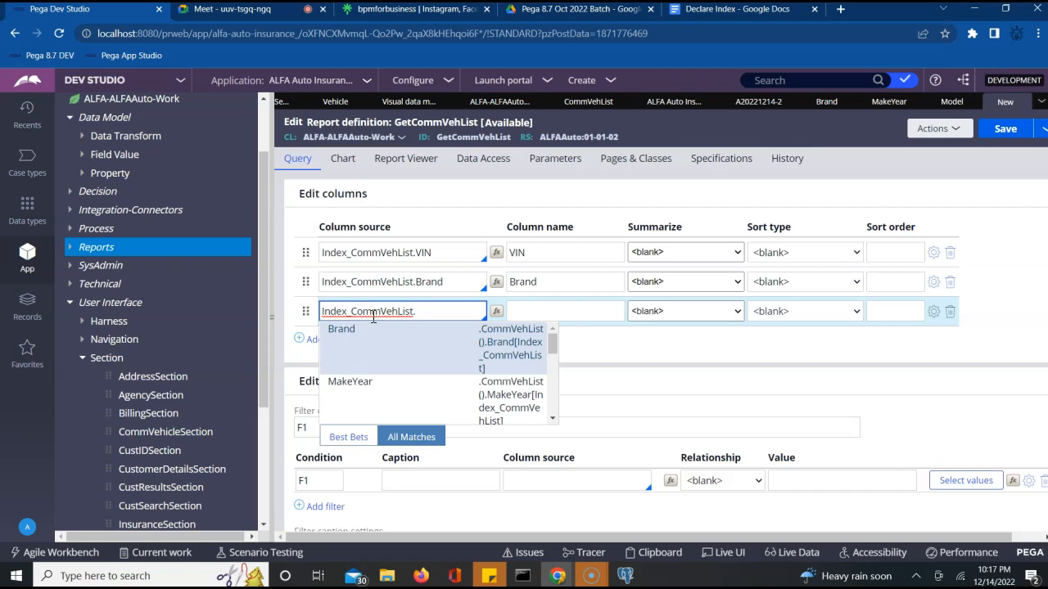
{"action": "type", "text": "Model"}
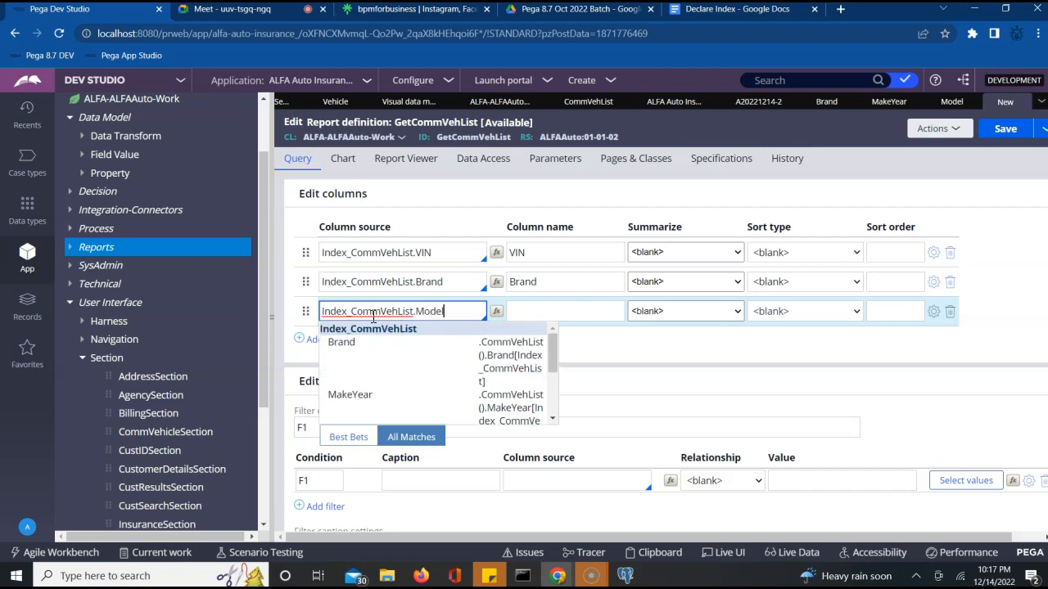
{"action": "key", "text": "Tab"}
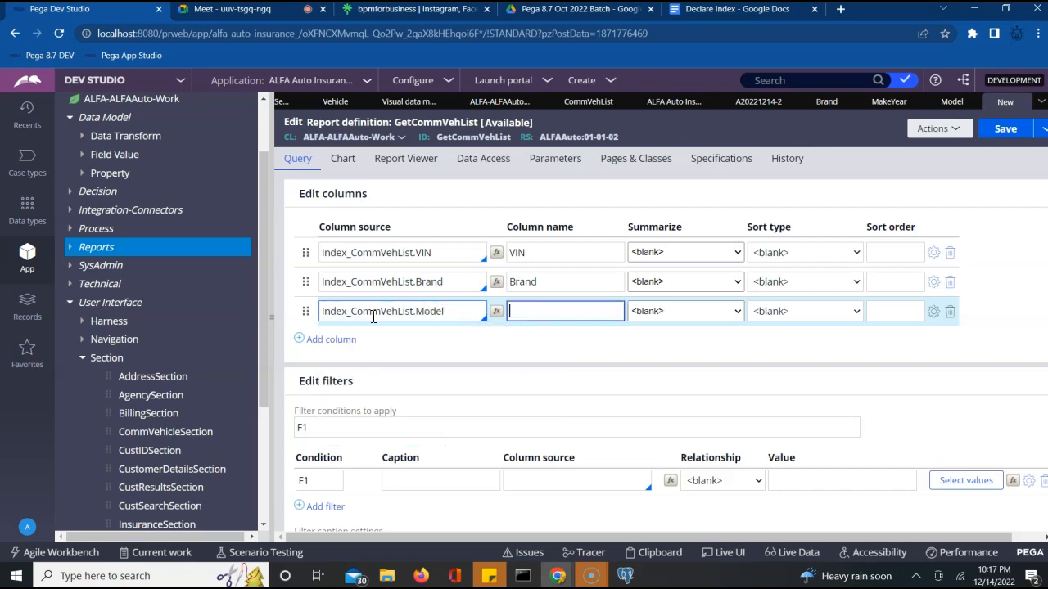
{"action": "left_click", "coordinate": [456, 350]}
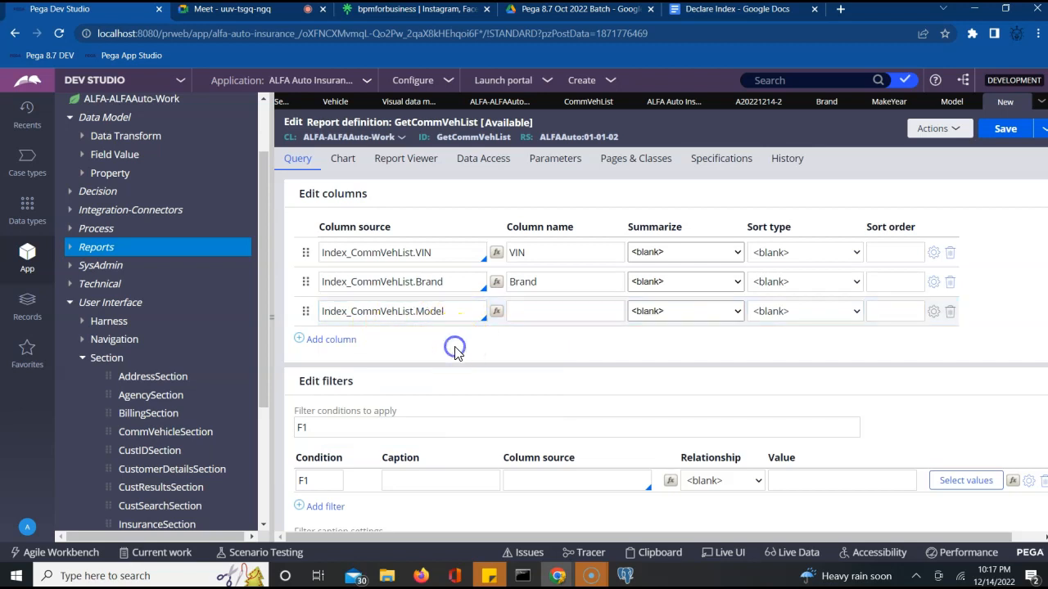
Add a fourth report column with Index_CommVehList.MakeYear as its source
{"action": "left_click", "coordinate": [325, 341]}
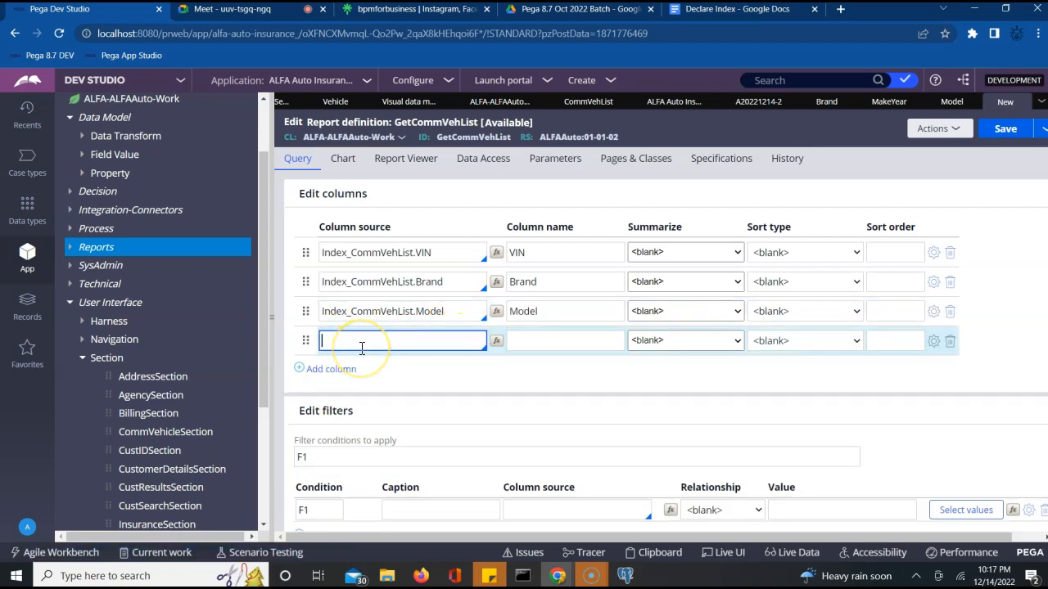
{"action": "type", "text": "Index_CommVehList"}
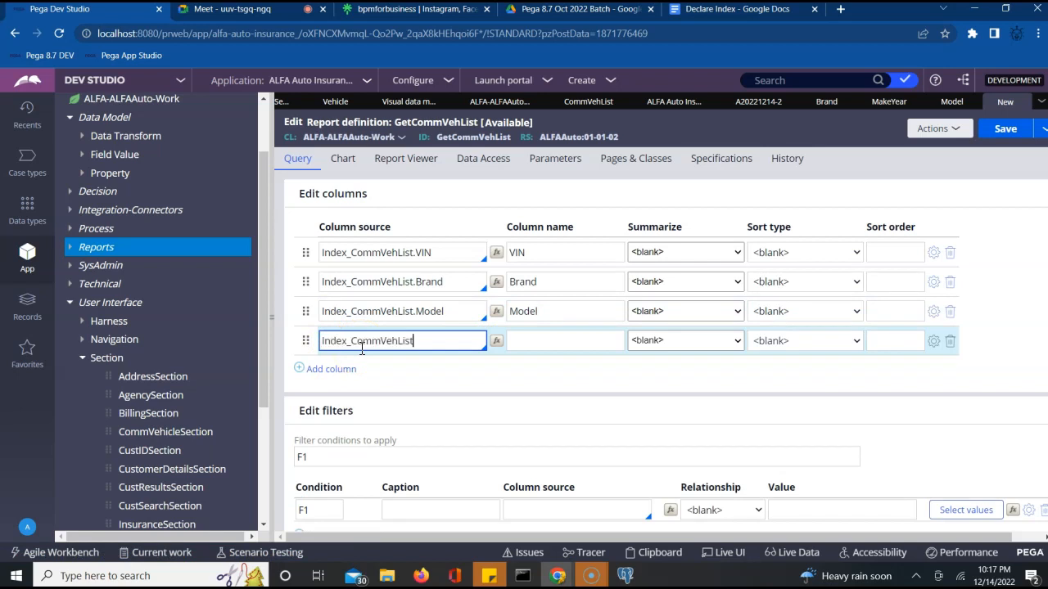
{"action": "type", "text": ".Mak"}
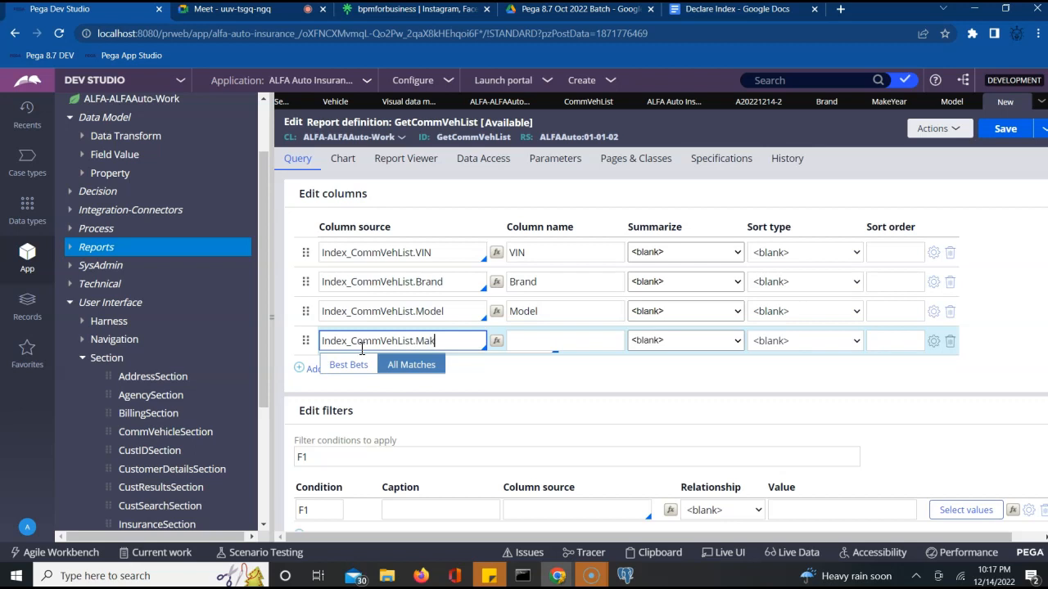
{"action": "type", "text": "eYear"}
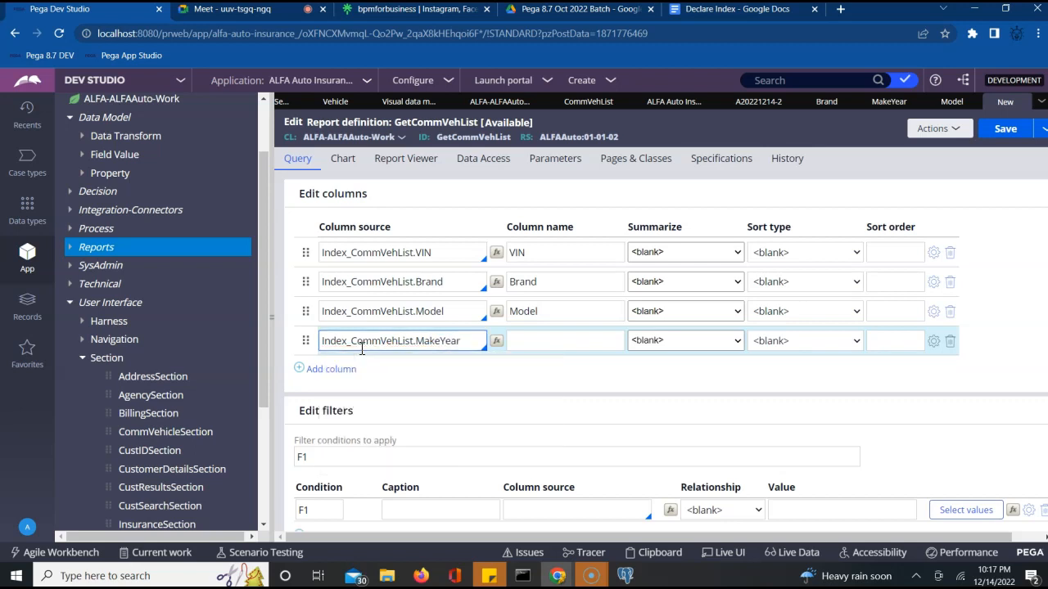
{"action": "left_click", "coordinate": [532, 343]}
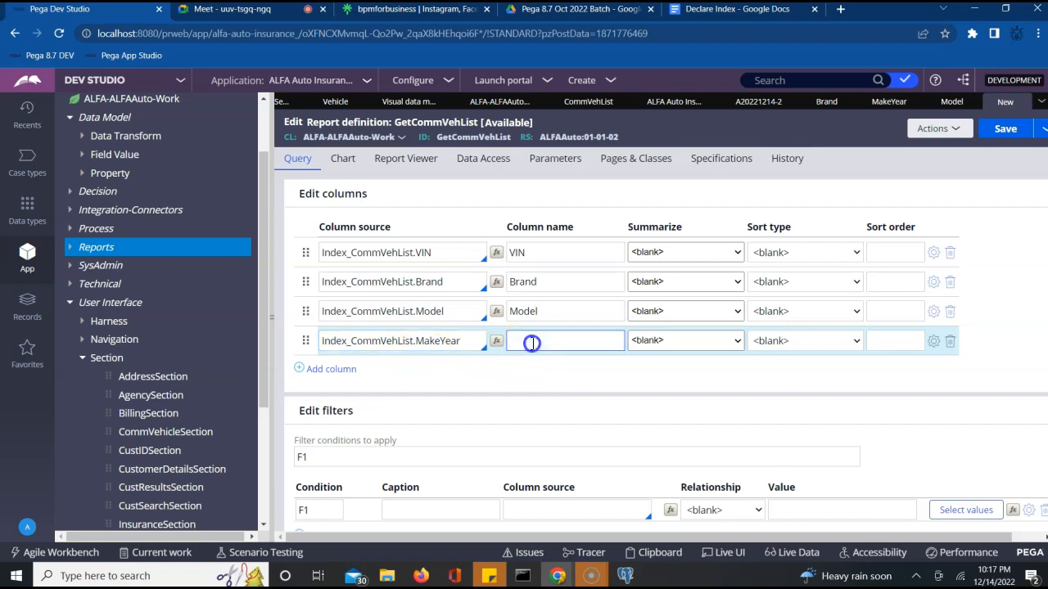
{"action": "left_click", "coordinate": [467, 376]}
Add a fifth report column that uses the case ID property .pyID as its source
{"action": "left_click", "coordinate": [331, 369]}
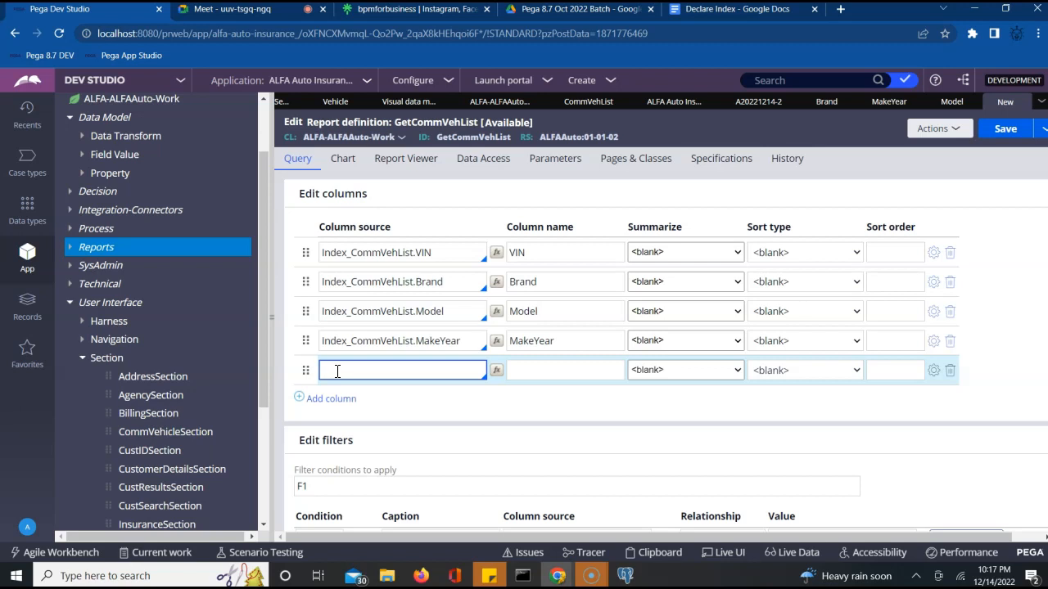
{"action": "type", "text": ".py"}
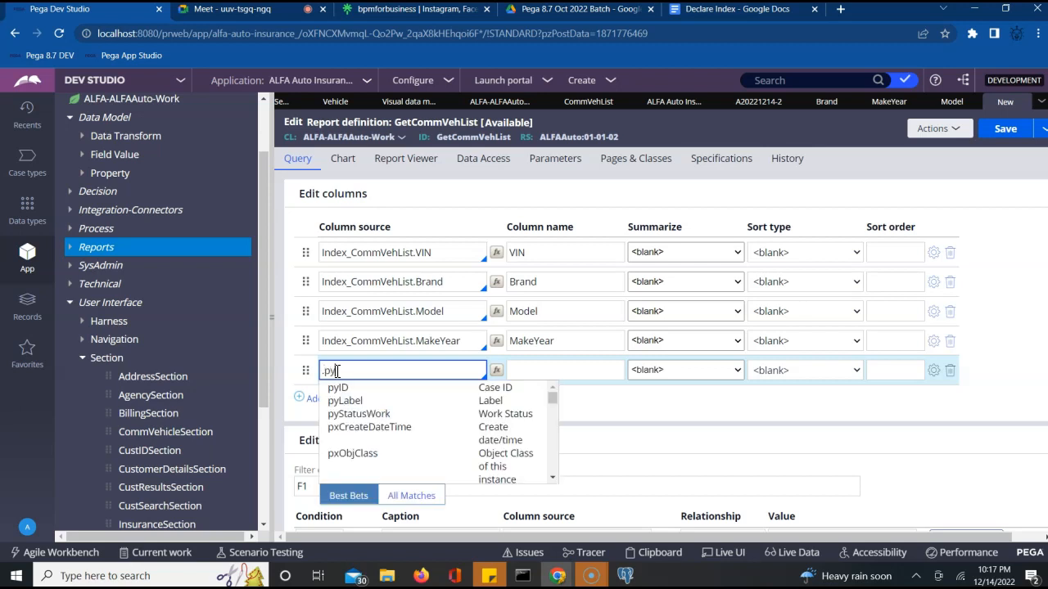
{"action": "key", "text": "Down"}
{"action": "key", "text": "Return"}
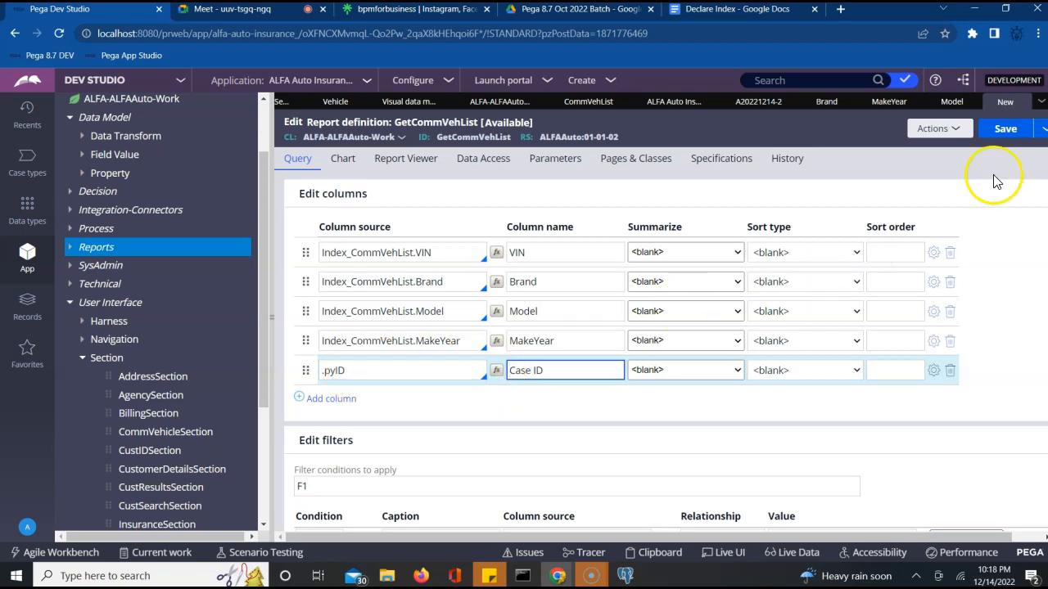
Remove the duplicate Index_CommVehList declarative index join and try to save the GetCommVehList report definition
{"action": "left_click", "coordinate": [1007, 130]}
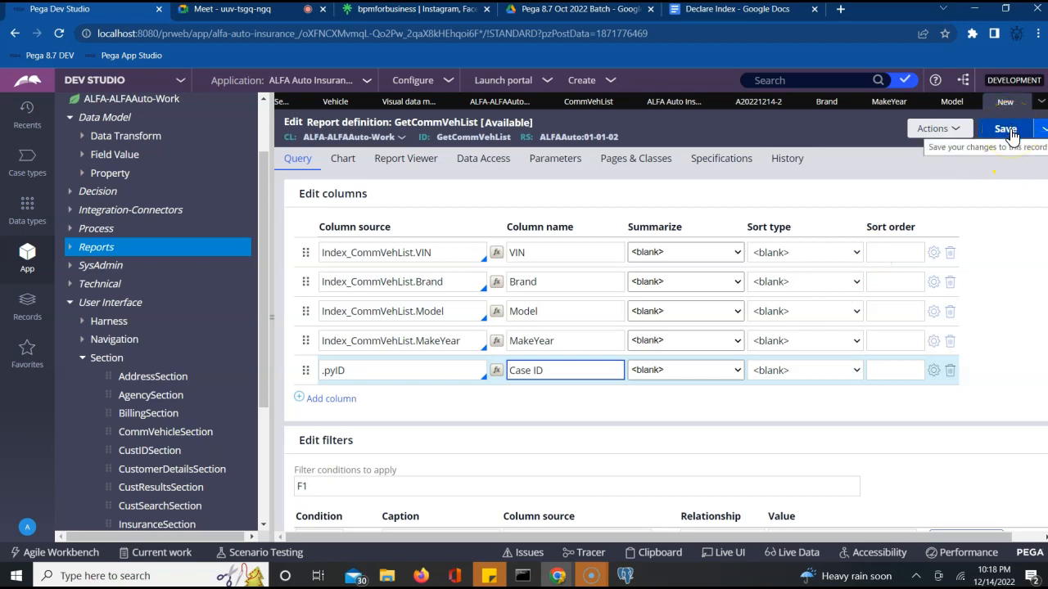
{"action": "left_click", "coordinate": [1007, 131]}
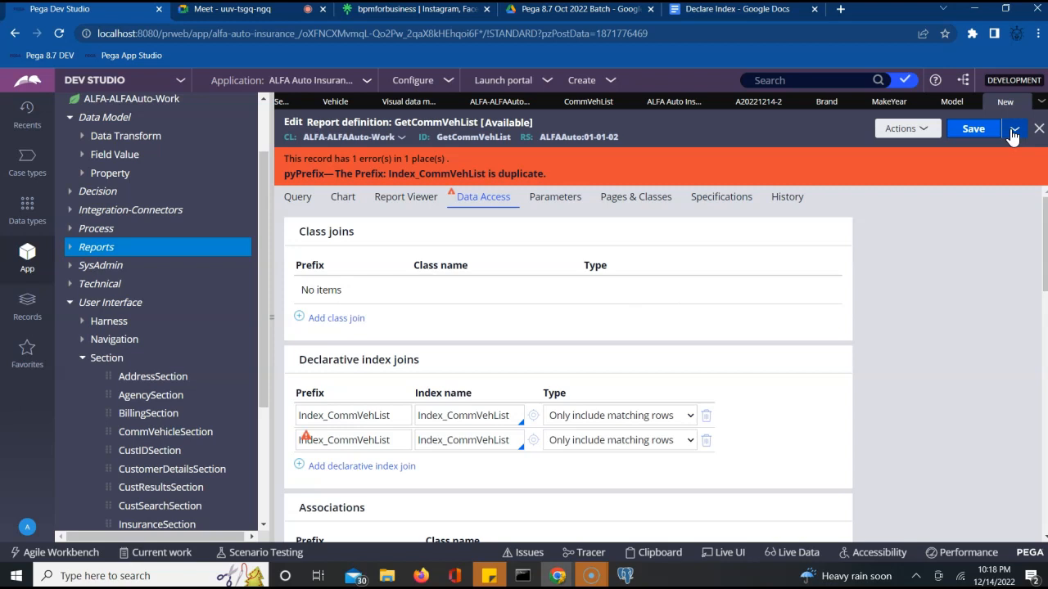
{"action": "left_click", "coordinate": [706, 441]}
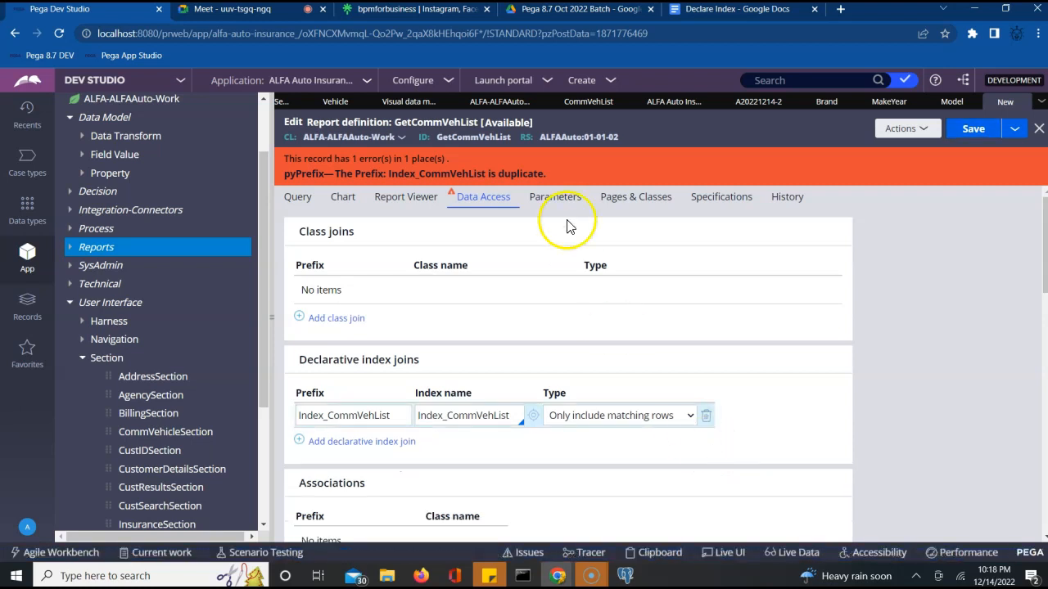
{"action": "left_click", "coordinate": [980, 139]}
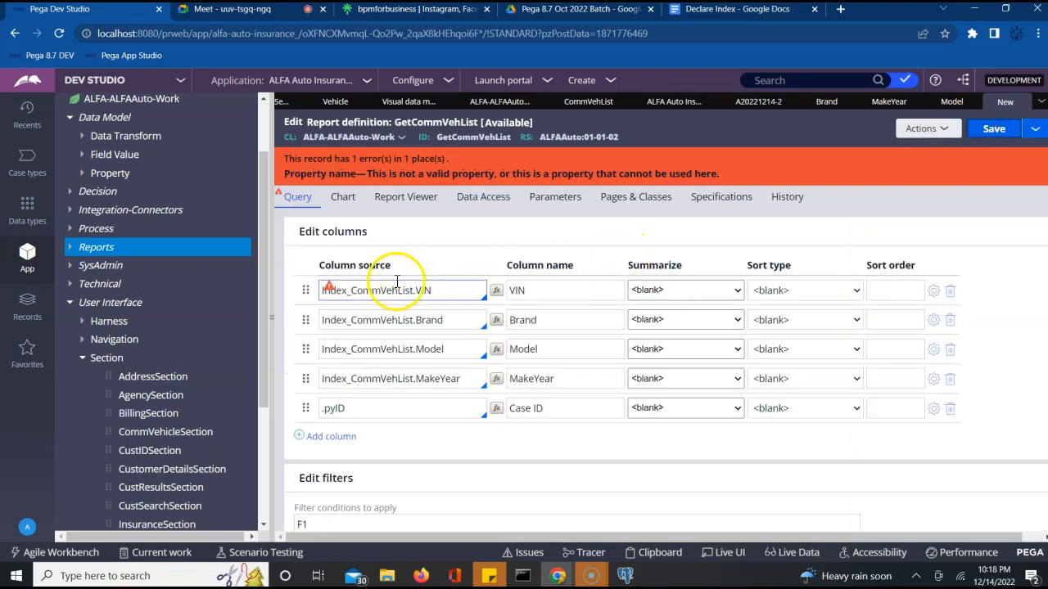
Recheck the Index_CommVehList.VIN source of the first column and try to save the report definition again
{"action": "left_click", "coordinate": [374, 292]}
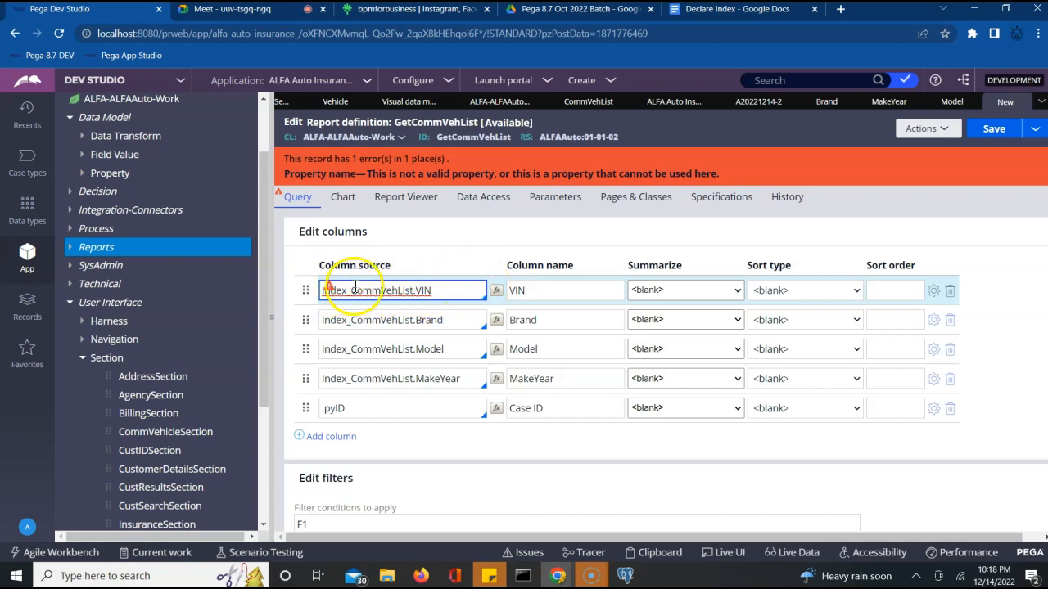
{"action": "double_click", "coordinate": [361, 286]}
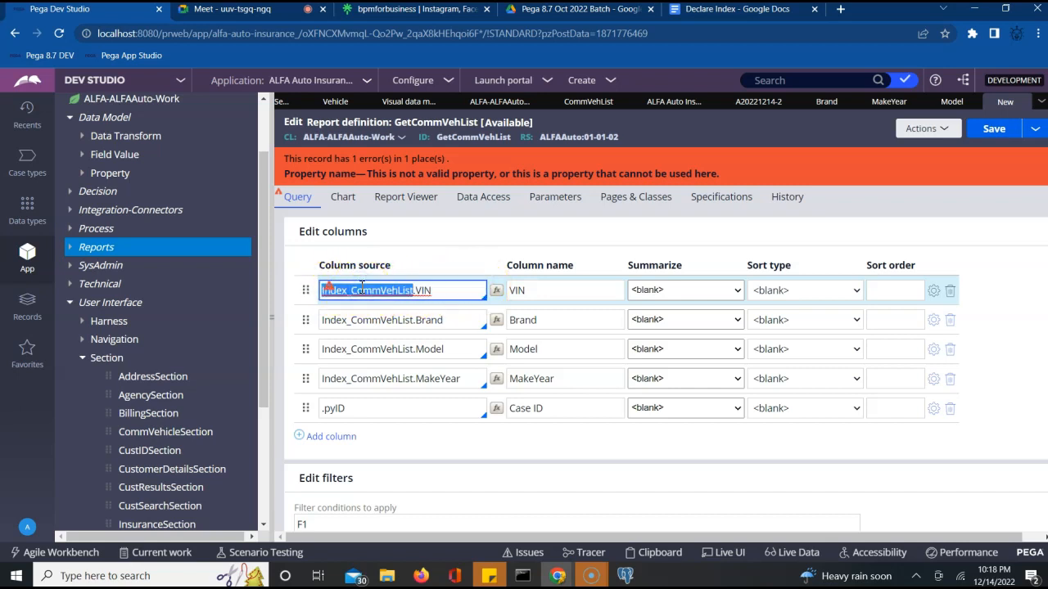
{"action": "left_click", "coordinate": [361, 288]}
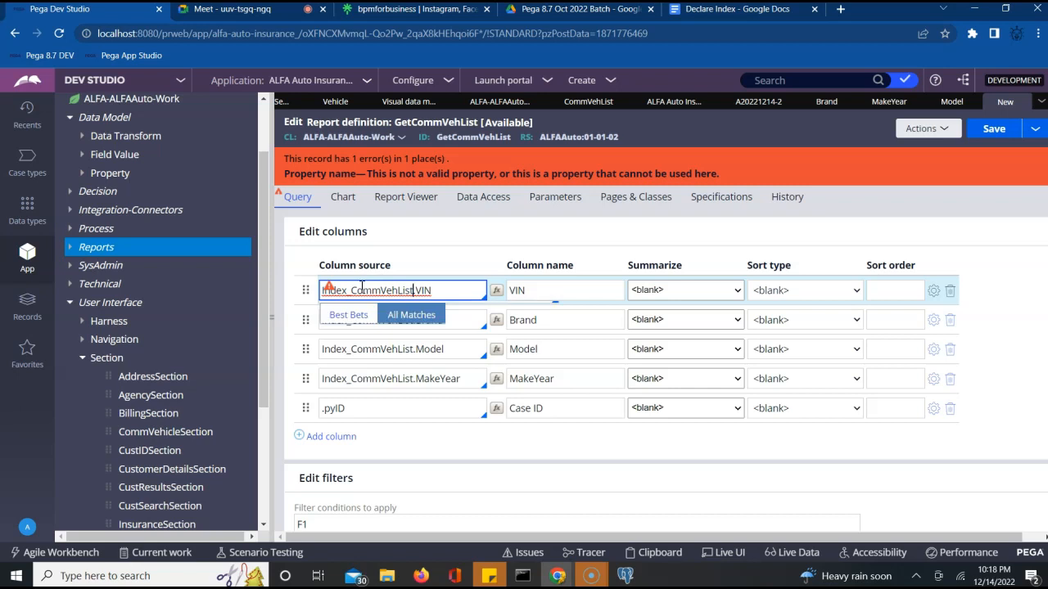
{"action": "left_click", "coordinate": [985, 129]}
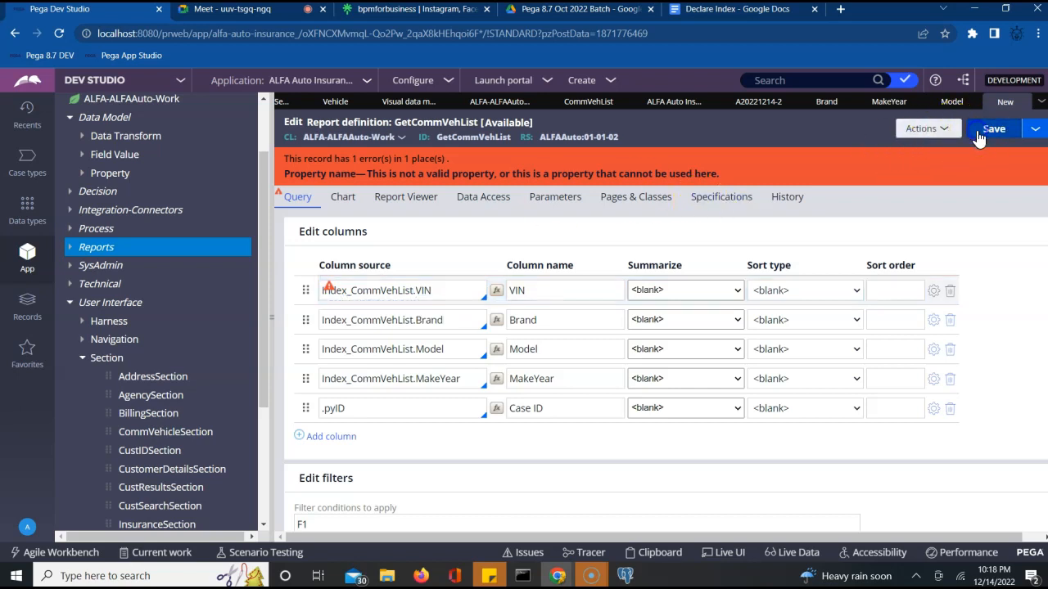
{"action": "left_click", "coordinate": [977, 131]}
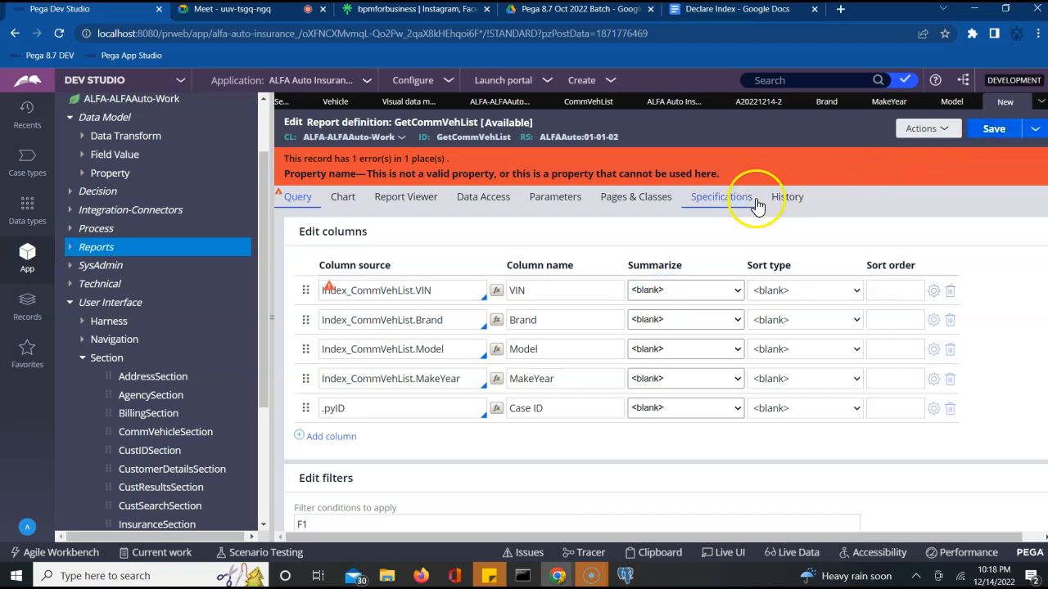
Delete the Index_CommVehList page entry with class ALFA-ALFAAuto-Data-Vehicle and save the report definition
{"action": "left_click", "coordinate": [636, 196]}
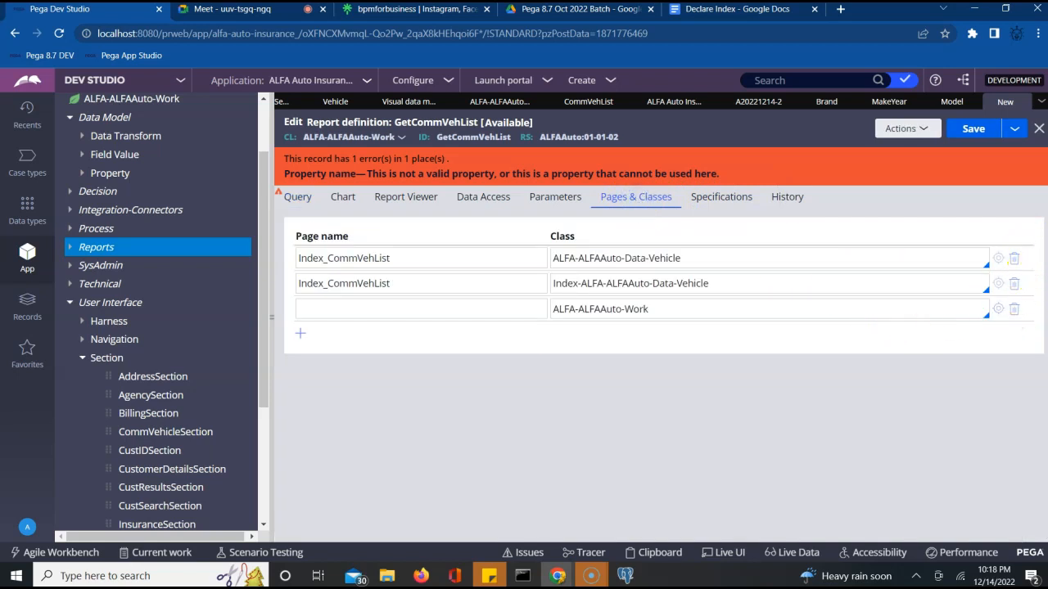
{"action": "left_click", "coordinate": [1015, 267]}
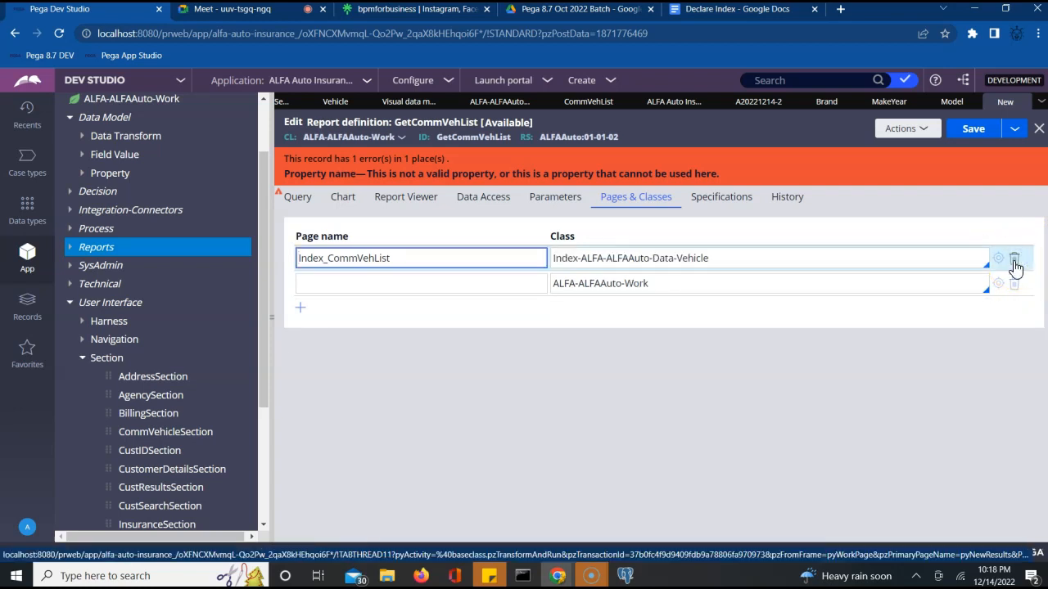
{"action": "left_click", "coordinate": [973, 129]}
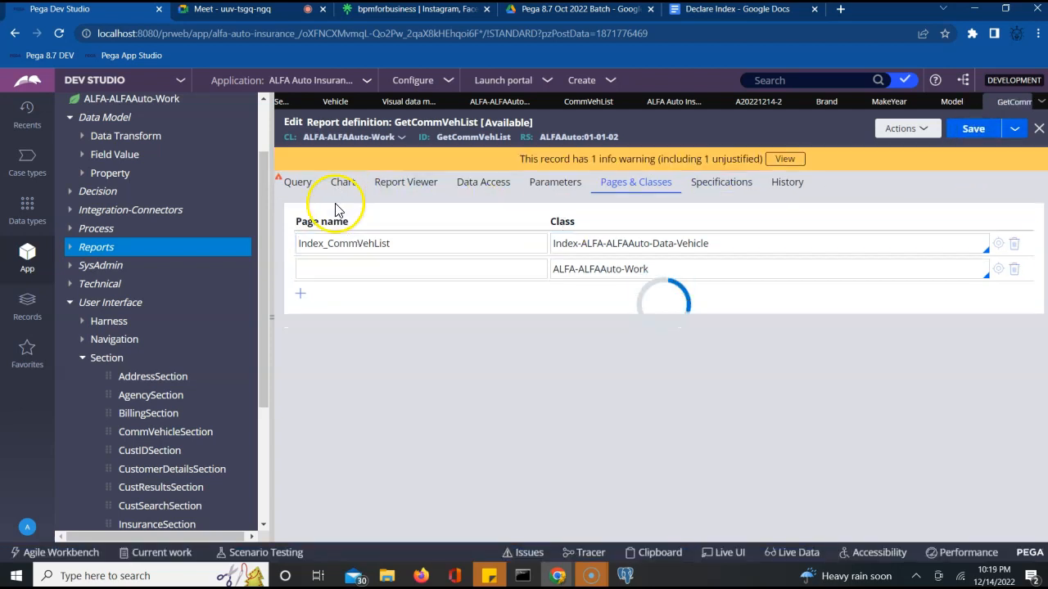
Review the VIN, Brand, Model and MakeYear column sources in the saved report's query
{"action": "left_click", "coordinate": [305, 189]}
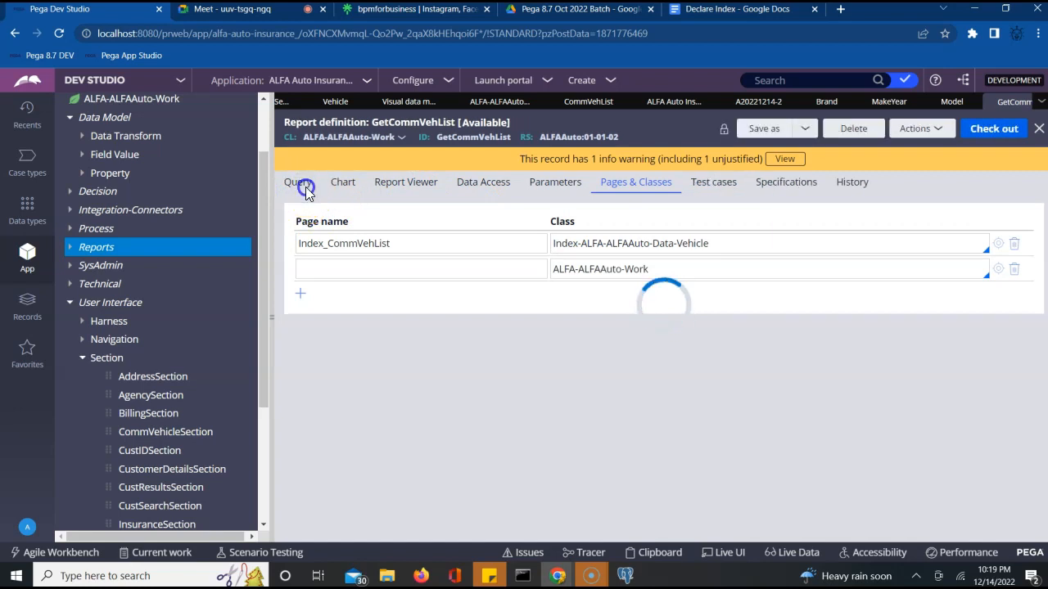
{"action": "left_click", "coordinate": [306, 192]}
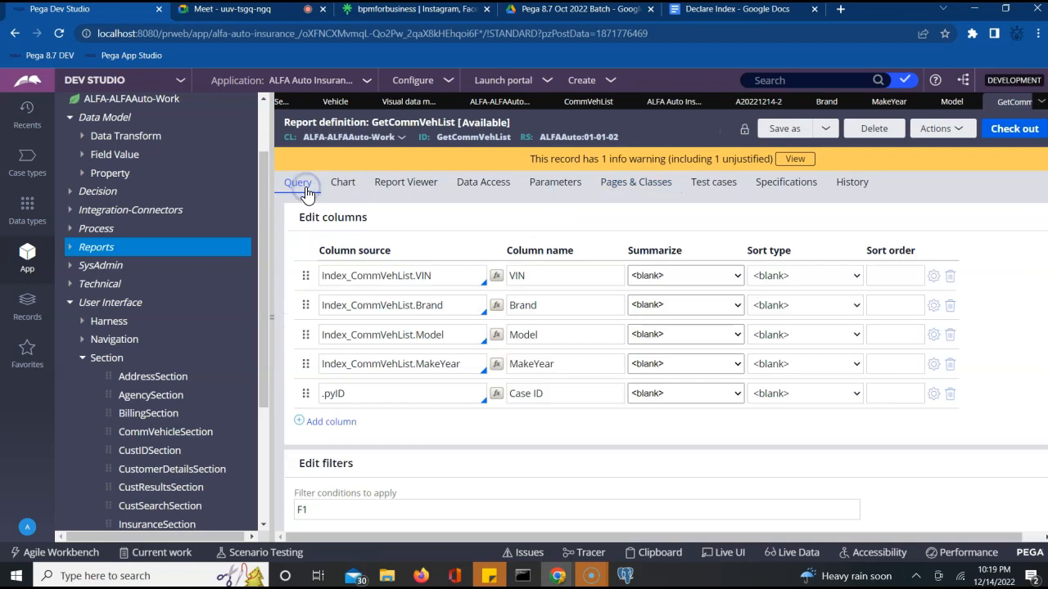
{"action": "left_click", "coordinate": [581, 217]}
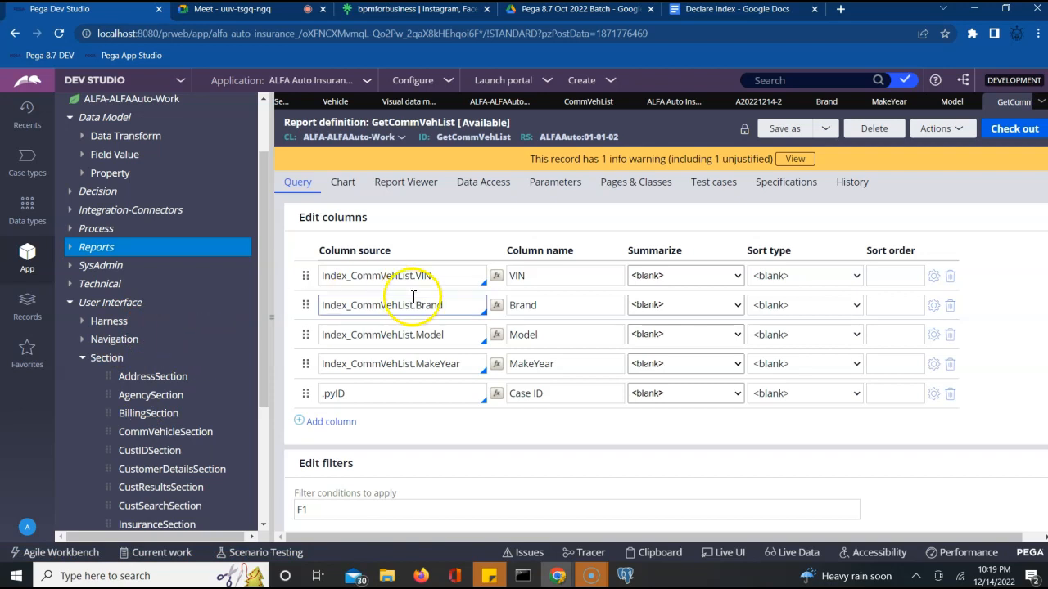
{"action": "left_click", "coordinate": [441, 281]}
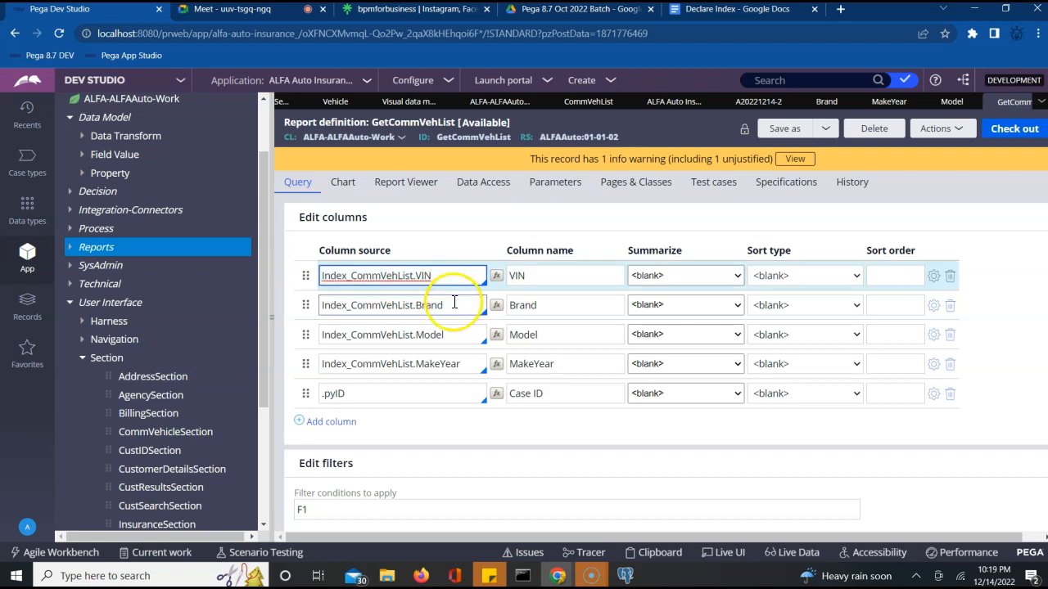
{"action": "left_click", "coordinate": [451, 305]}
{"action": "left_click", "coordinate": [452, 335]}
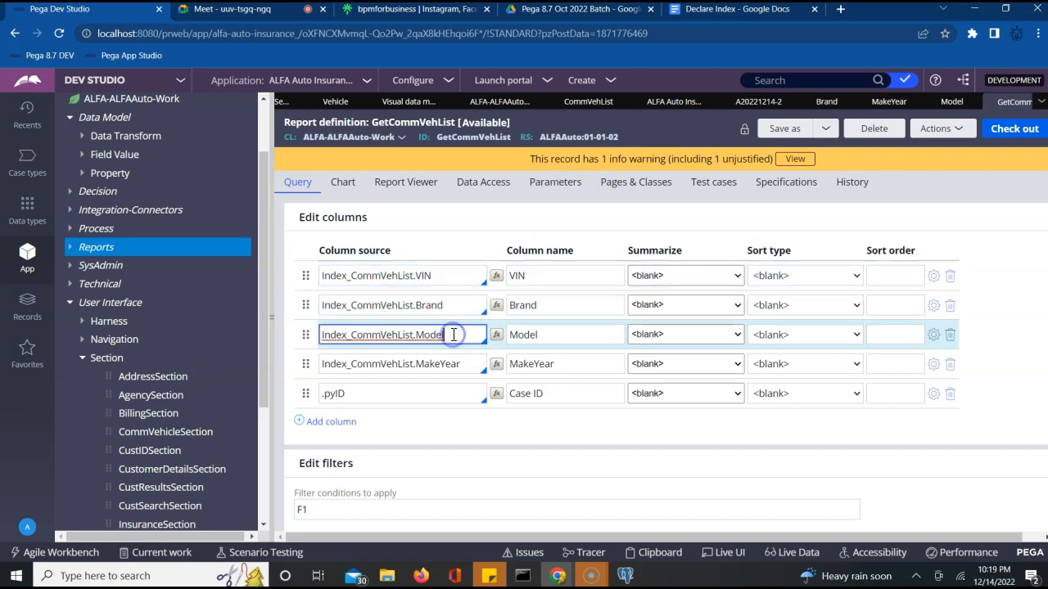
{"action": "left_click", "coordinate": [463, 363]}
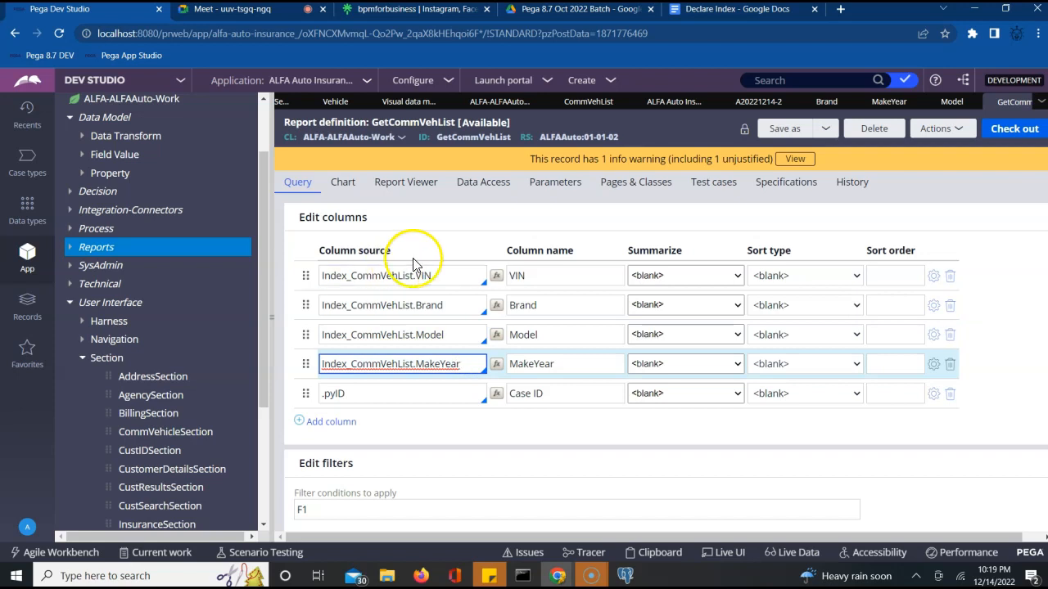
Copy the Index_CommVehList prefix from the VIN column source and search the application's rules for it
{"action": "double_click", "coordinate": [371, 276]}
{"action": "key", "text": "ctrl+c"}
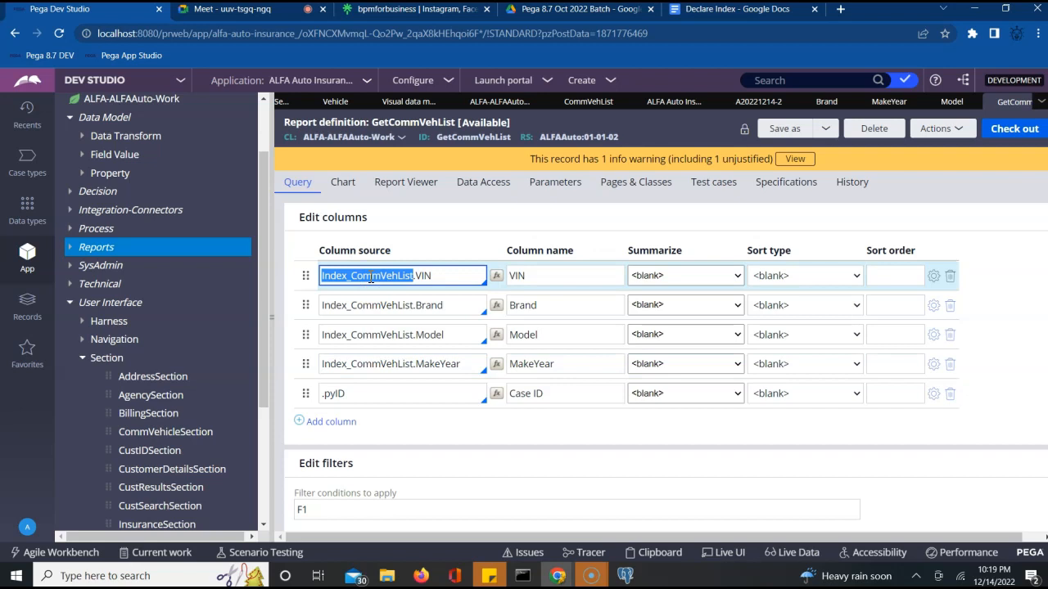
{"action": "left_click", "coordinate": [336, 312]}
{"action": "left_click", "coordinate": [767, 80]}
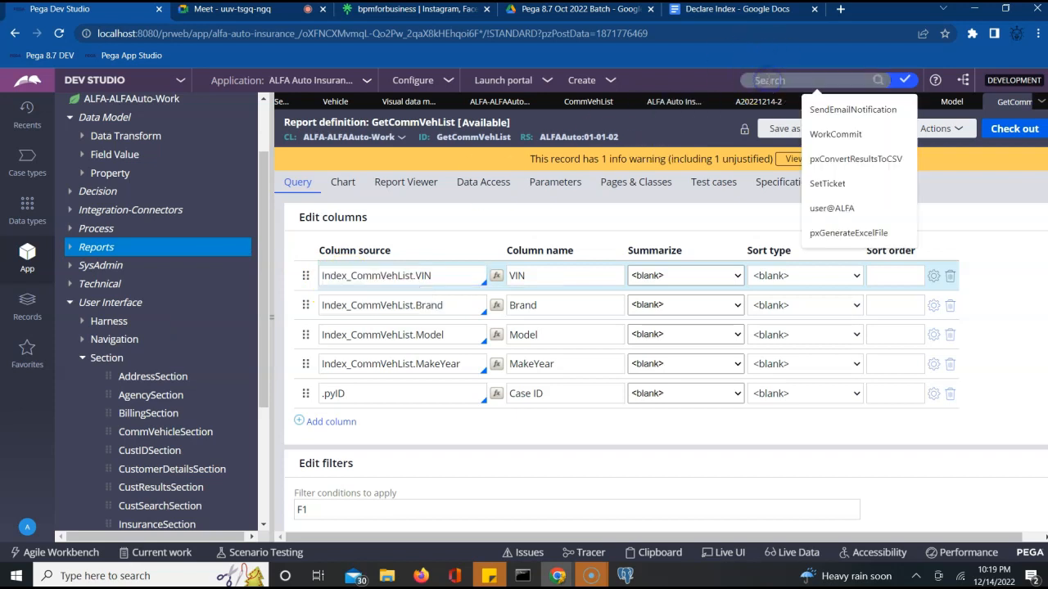
{"action": "key", "text": "ctrl+v"}
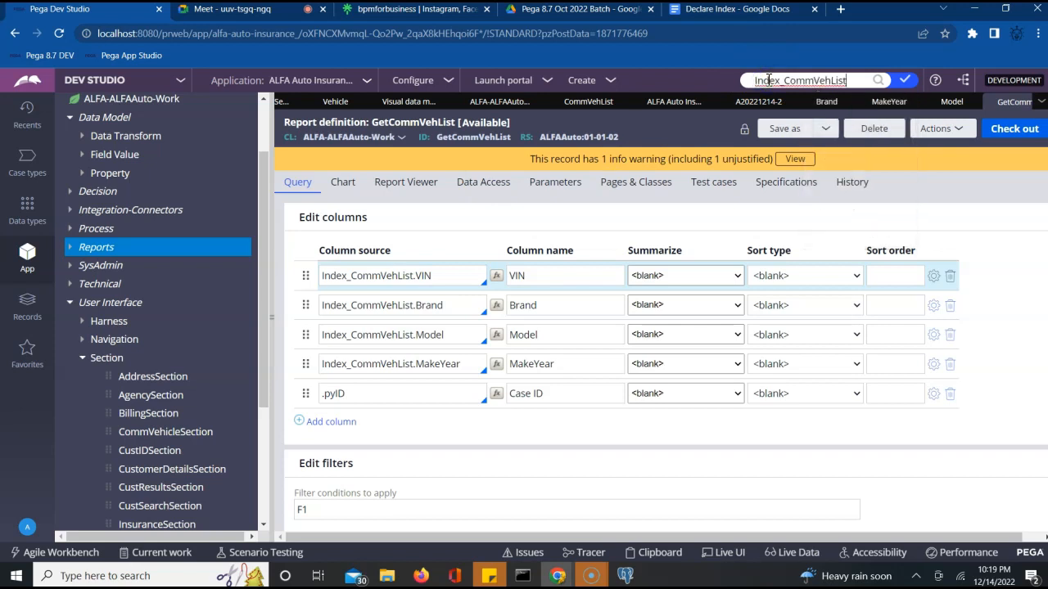
{"action": "key", "text": "Return"}
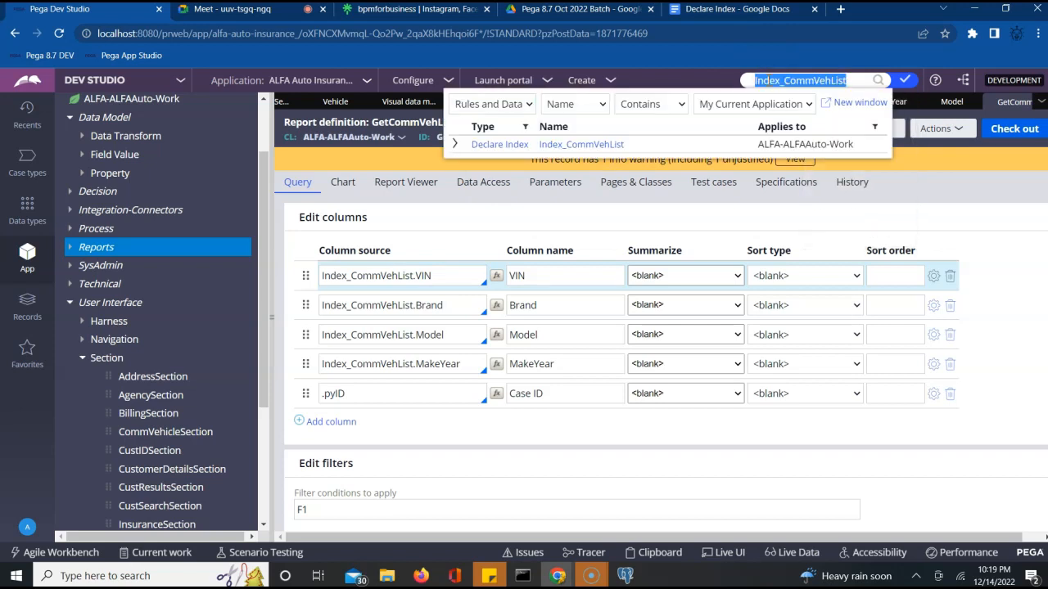
Open the Index_CommVehList declare index from the search results and examine its source page, index class and property mappings
{"action": "left_click", "coordinate": [456, 147]}
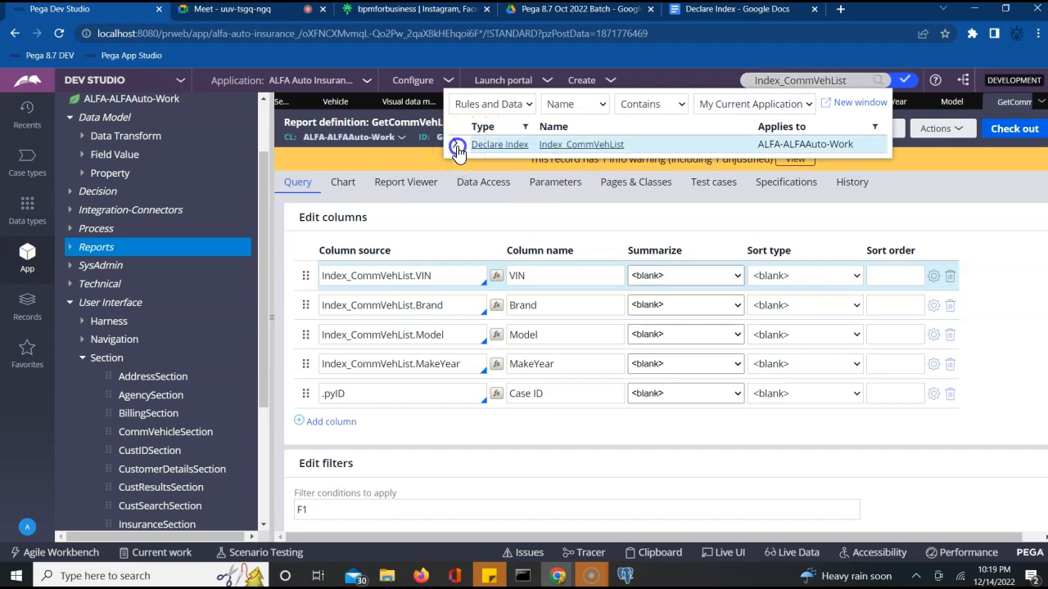
{"action": "left_click", "coordinate": [560, 148]}
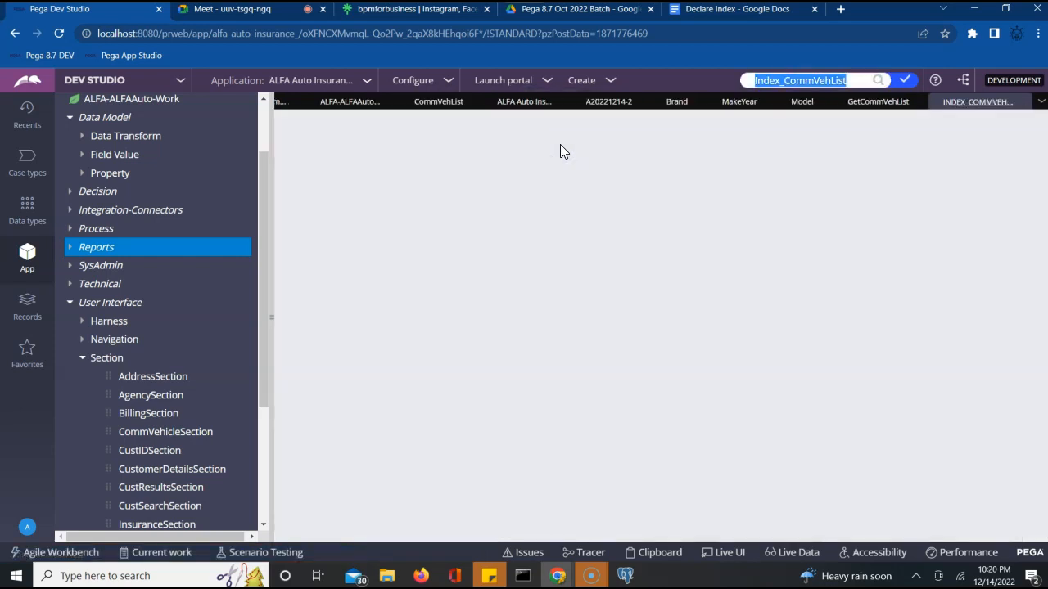
{"action": "left_click", "coordinate": [649, 246]}
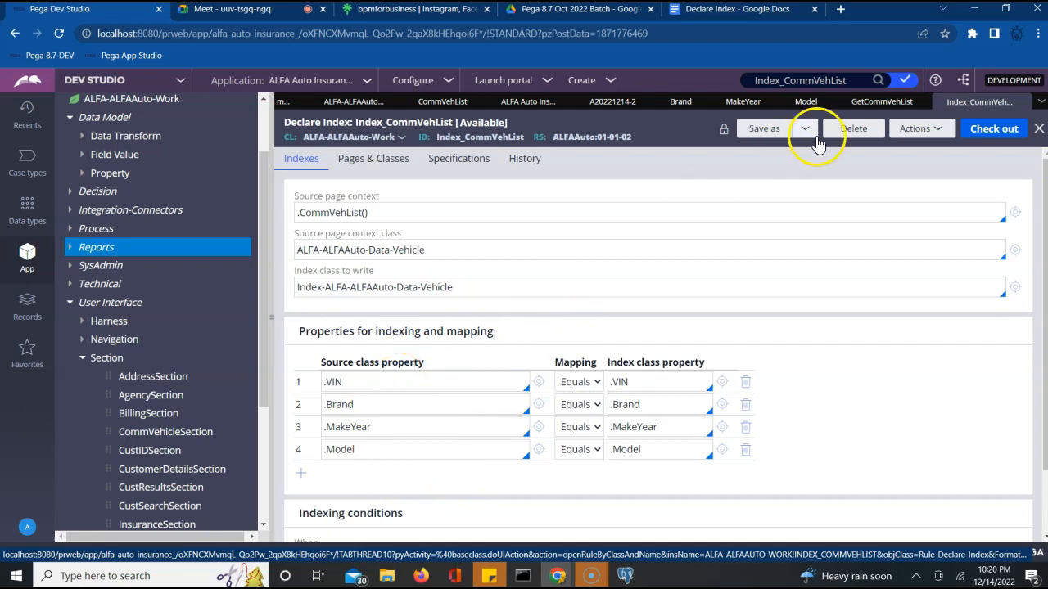
Return to the GetCommVehList report definition, run it and enlarge the results window to examine the vehicle records
{"action": "left_click", "coordinate": [873, 104]}
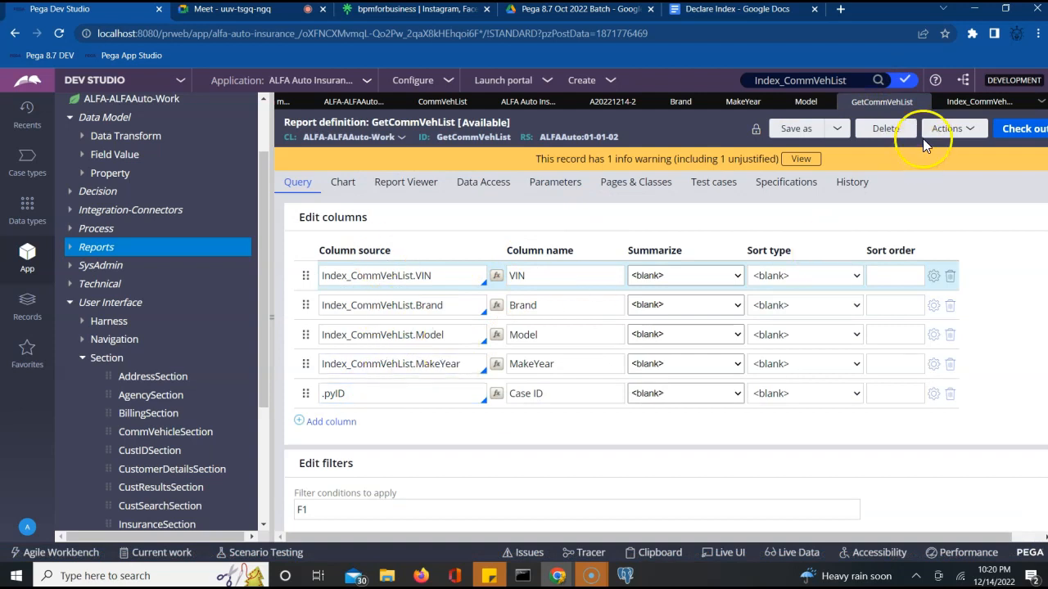
{"action": "left_click", "coordinate": [952, 130]}
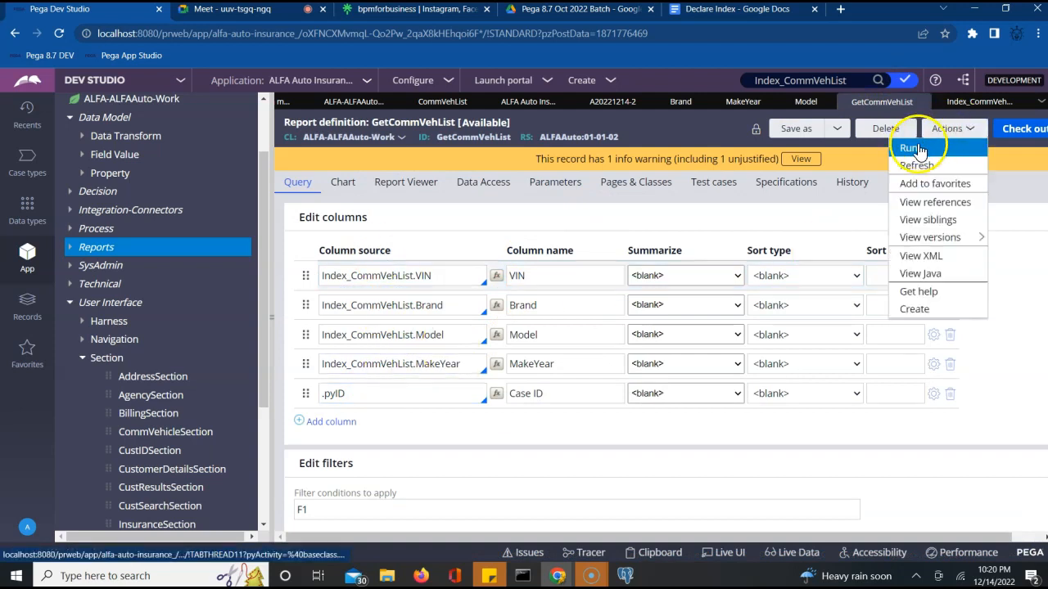
{"action": "left_click", "coordinate": [918, 150]}
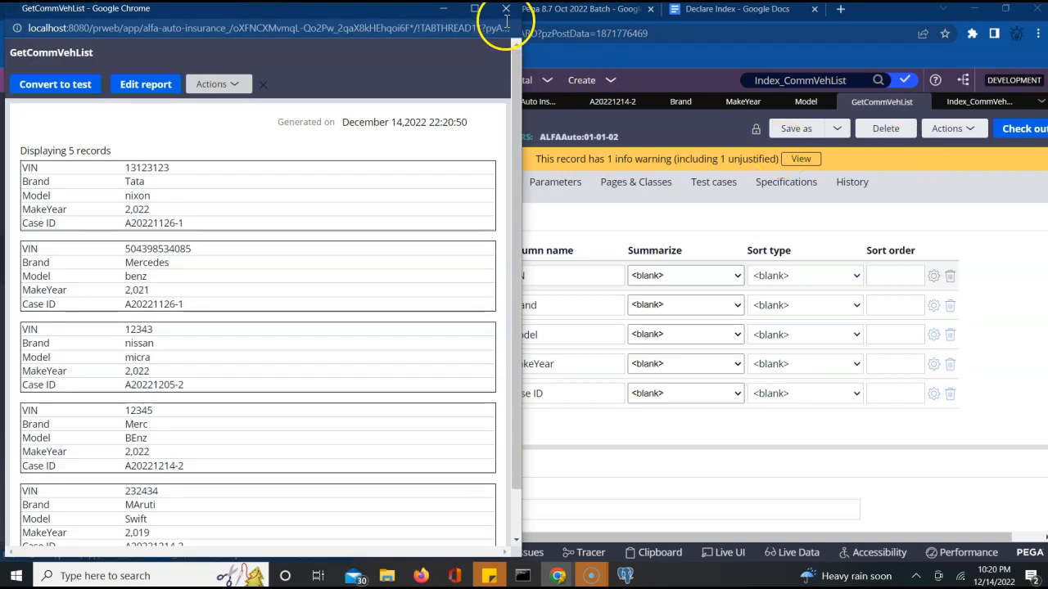
{"action": "left_click", "coordinate": [476, 10]}
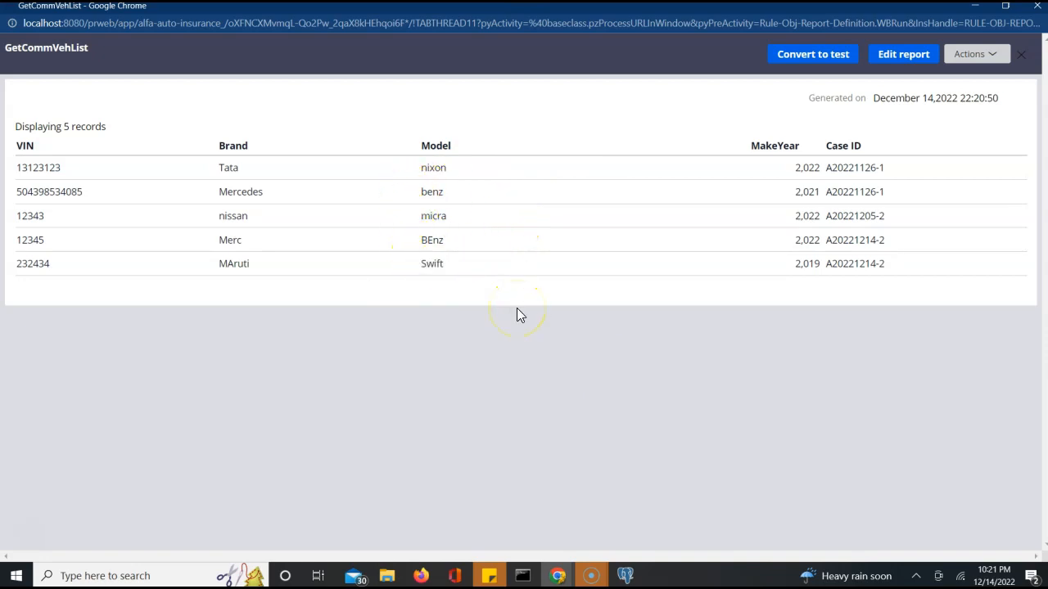
Switch to pgAdmin, run select * from data.pr_other; and return to the report results
{"action": "left_click", "coordinate": [625, 576]}
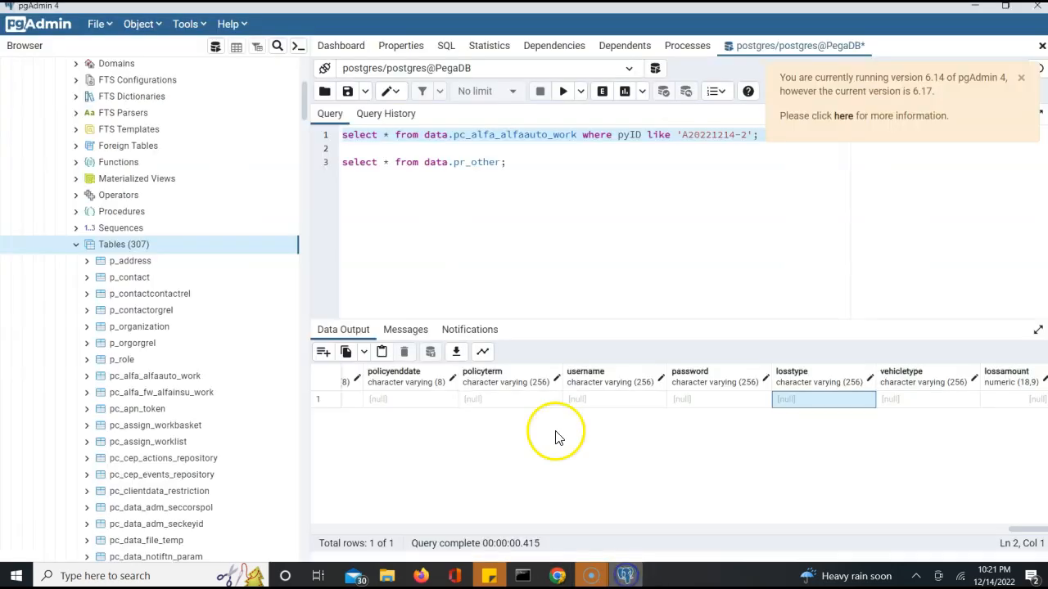
{"action": "triple_click", "coordinate": [467, 164]}
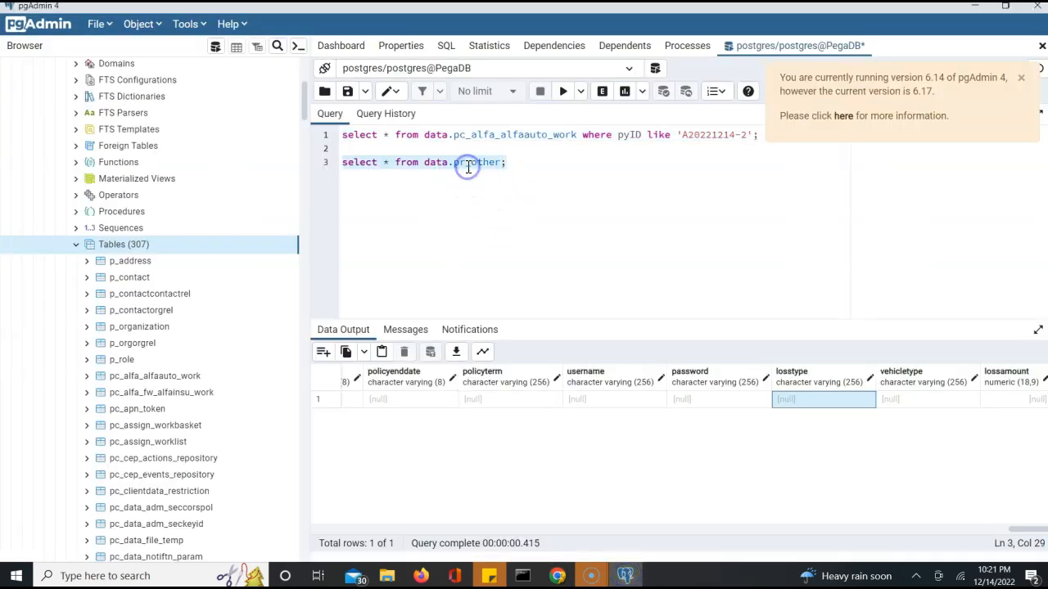
{"action": "left_click", "coordinate": [564, 91]}
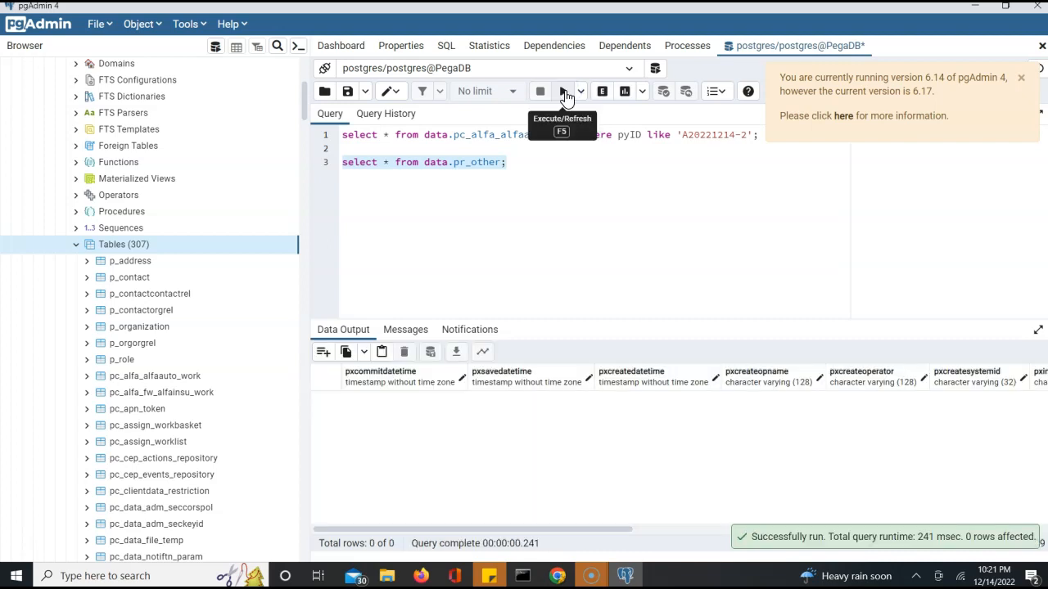
{"action": "left_click", "coordinate": [974, 8]}
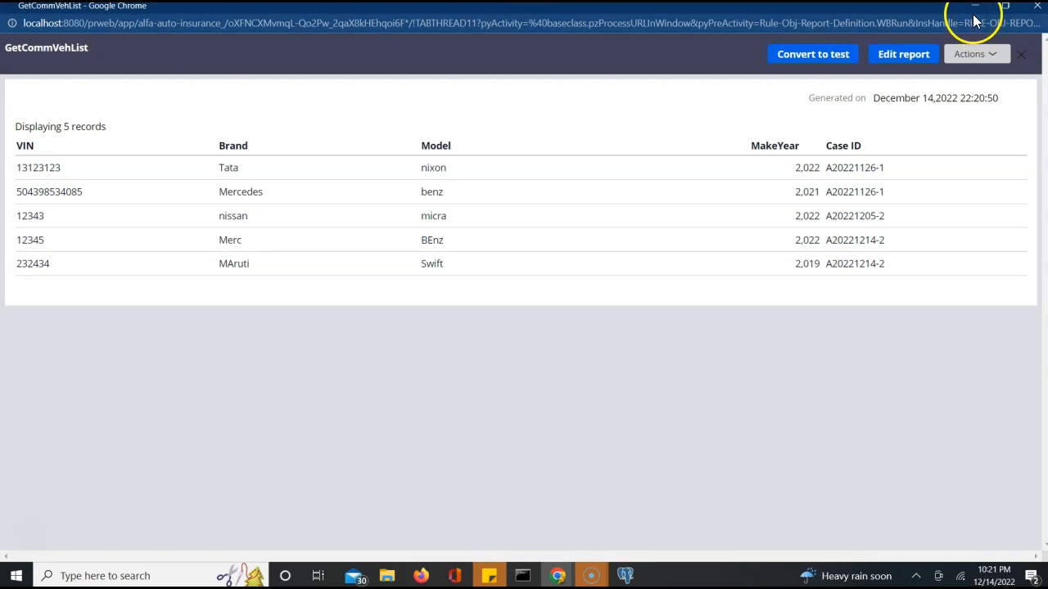
Compare the GetCommVehList column definitions with the generated report results, and close the results window
{"action": "left_click", "coordinate": [974, 8]}
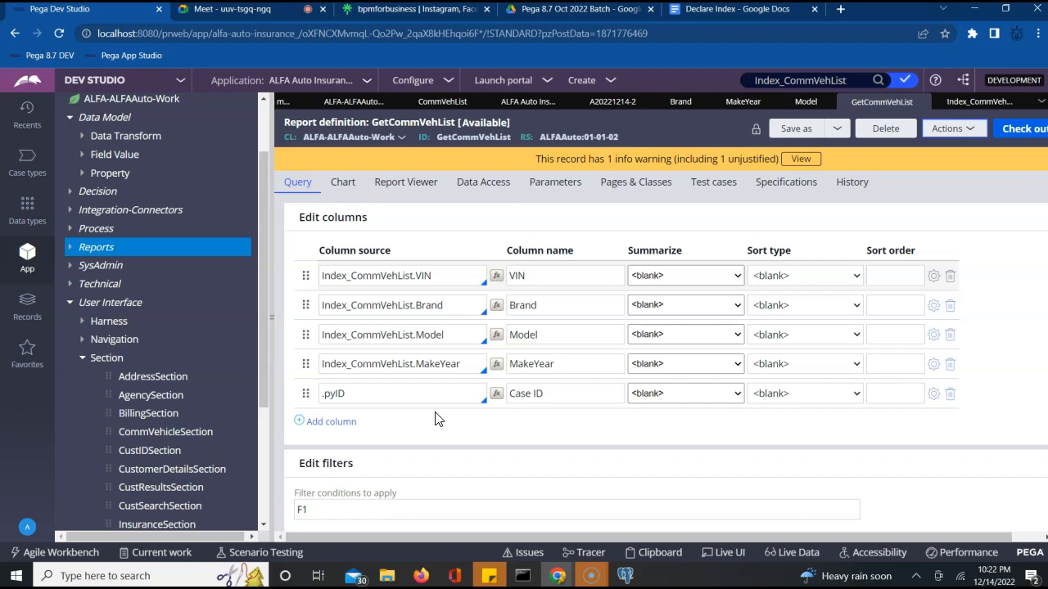
{"action": "left_click", "coordinate": [539, 336]}
{"action": "left_click", "coordinate": [556, 576]}
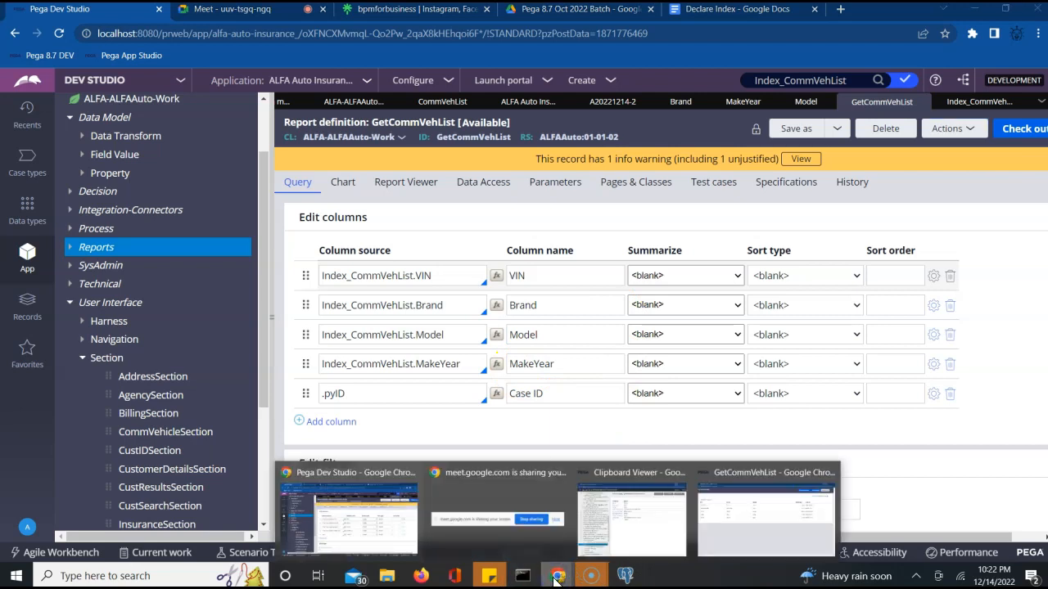
{"action": "left_click", "coordinate": [747, 516]}
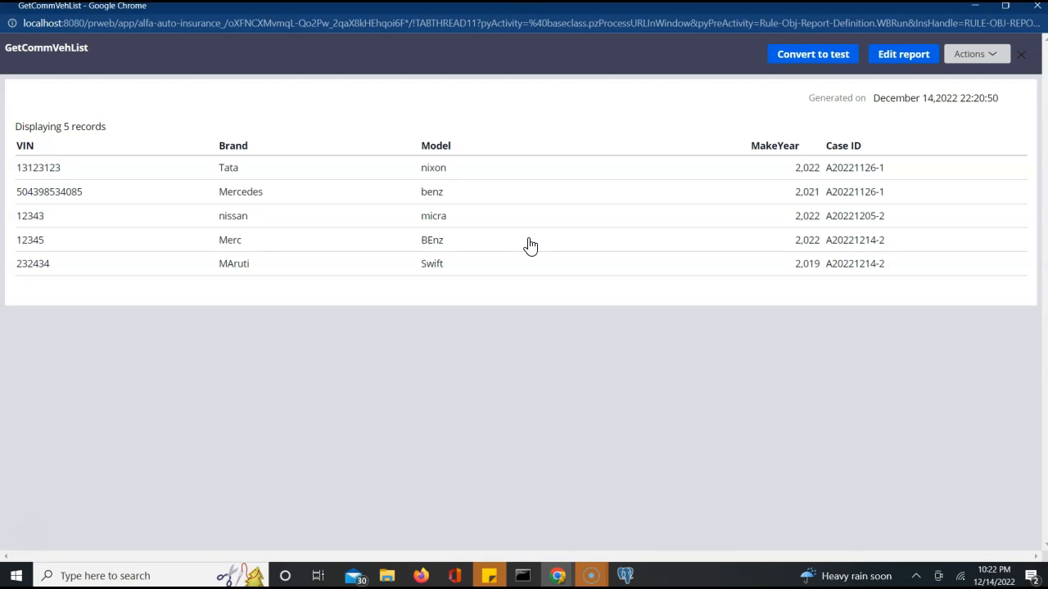
{"action": "left_click", "coordinate": [1036, 12]}
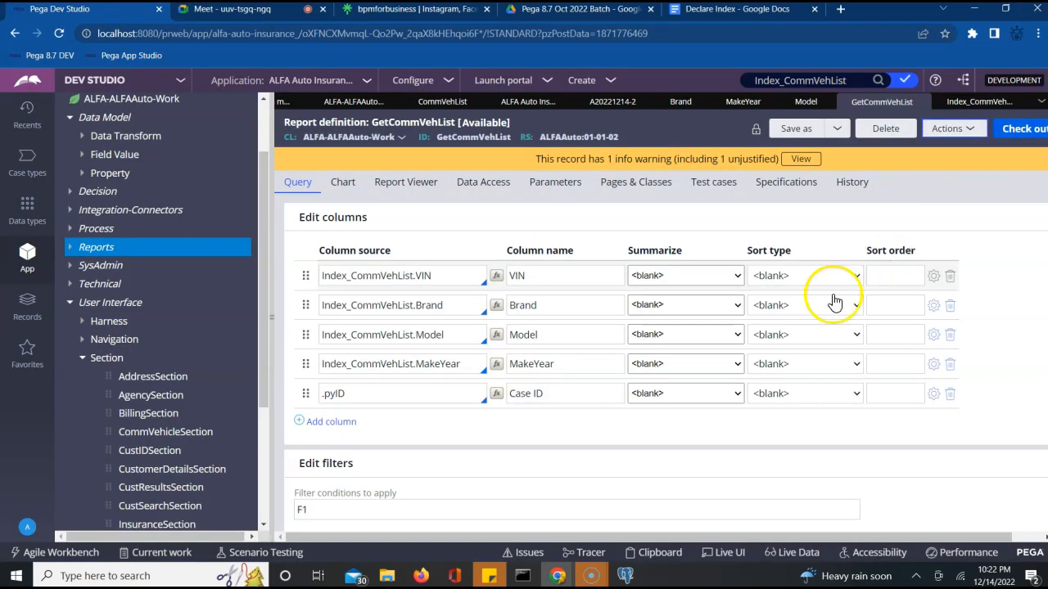
Rerun the GetCommVehList report, check its available export and summary actions, and close the results
{"action": "left_click", "coordinate": [963, 131]}
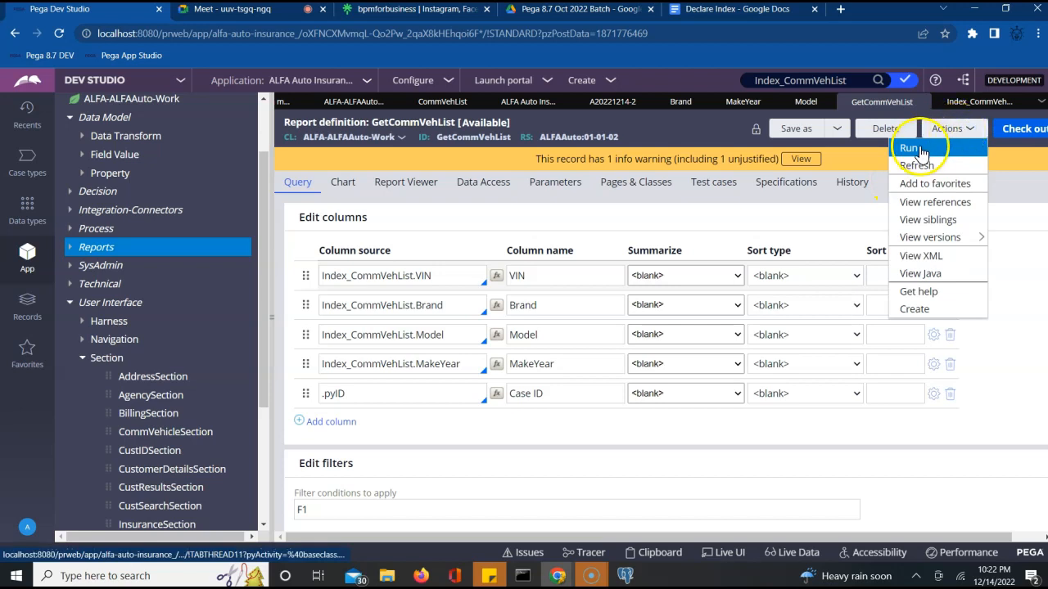
{"action": "left_click", "coordinate": [919, 145]}
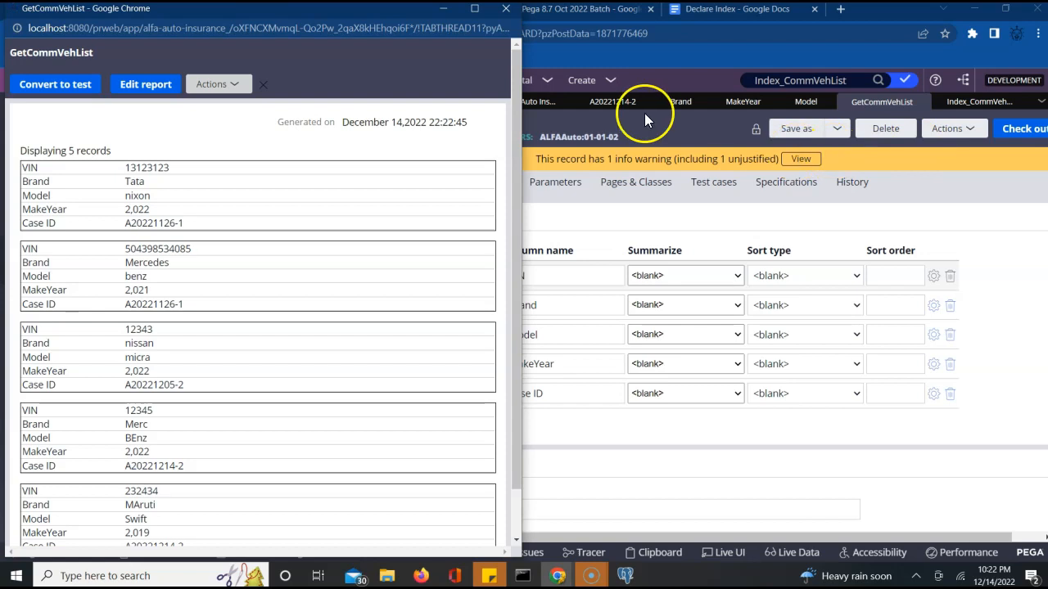
{"action": "left_click", "coordinate": [235, 85]}
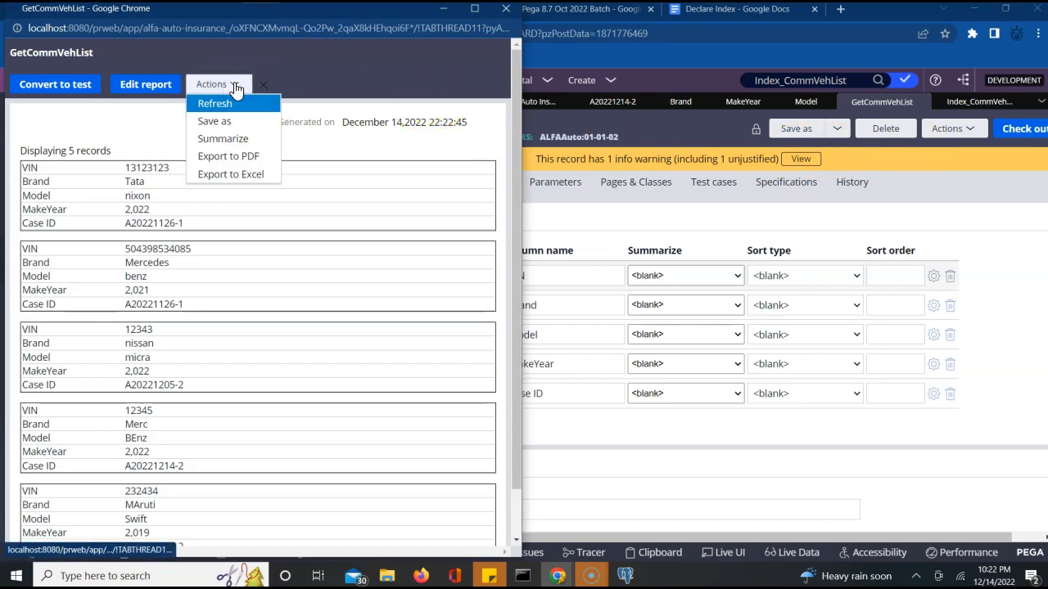
{"action": "left_click", "coordinate": [506, 12]}
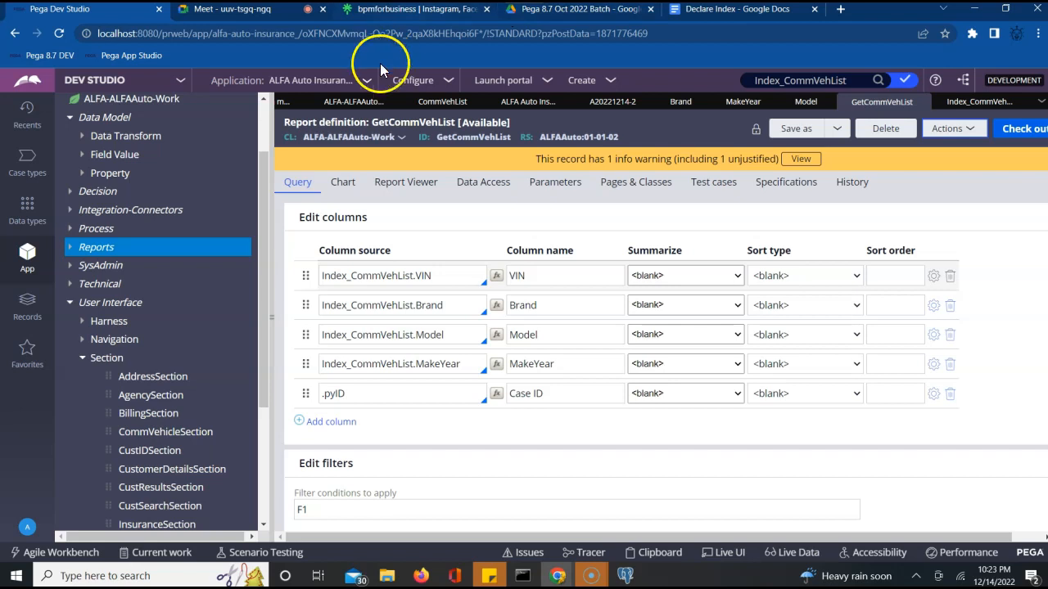
Look through the system's database configuration options for the Schema Change Tracking, Optimize Schema and Modify Schema tools
{"action": "left_click", "coordinate": [419, 82]}
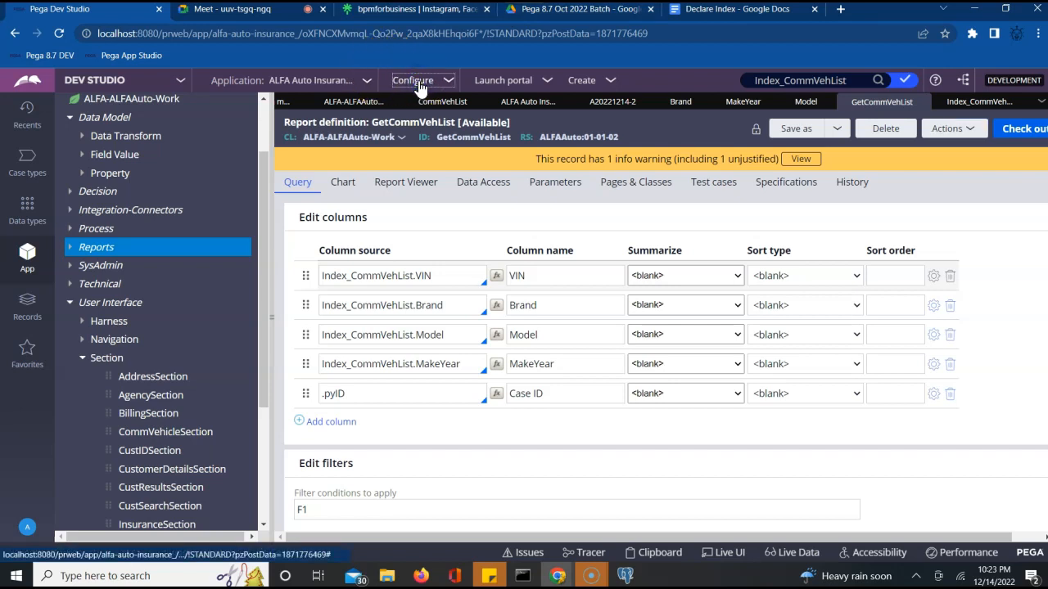
{"action": "left_click", "coordinate": [407, 130]}
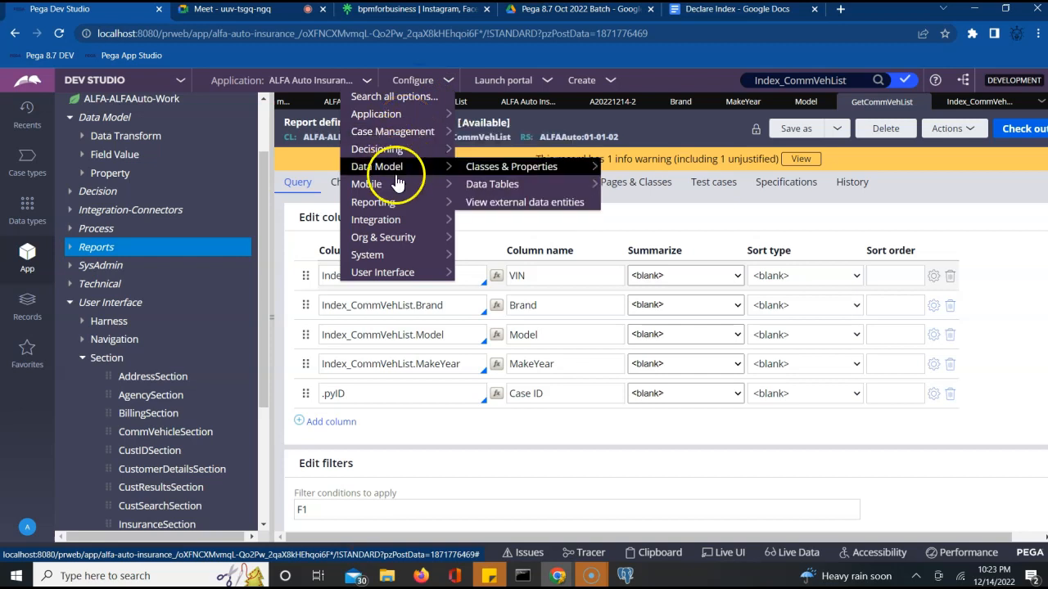
{"action": "left_click", "coordinate": [394, 206]}
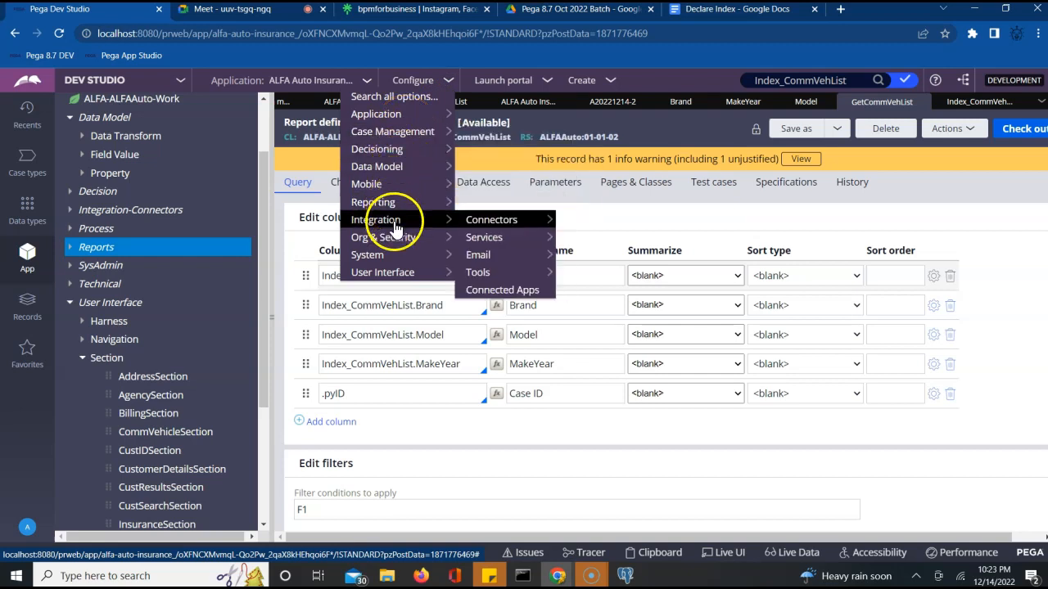
{"action": "left_click", "coordinate": [398, 239]}
{"action": "mouse_move", "coordinate": [398, 258]}
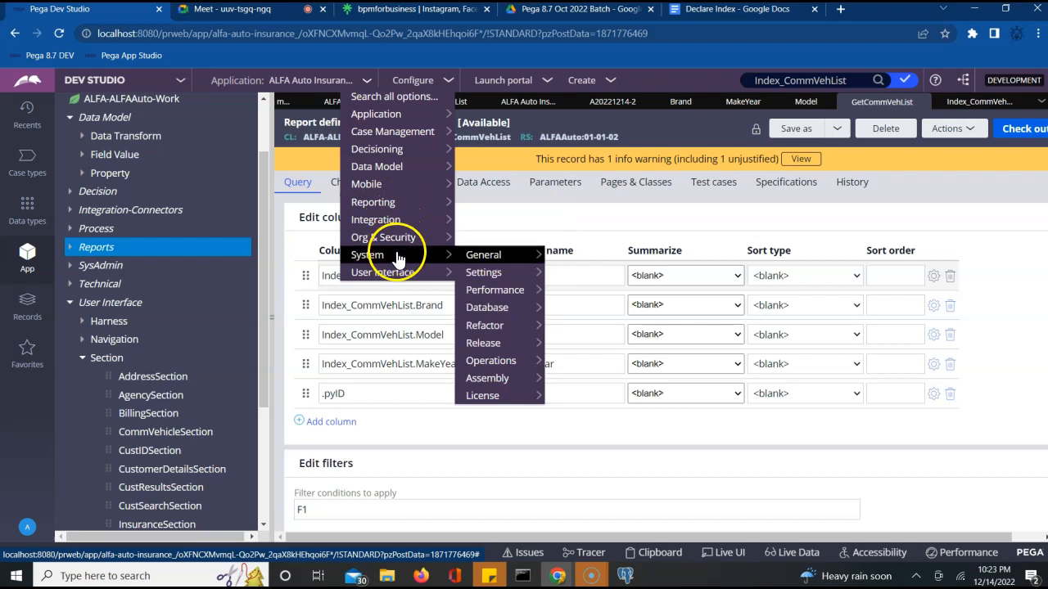
{"action": "mouse_move", "coordinate": [499, 314]}
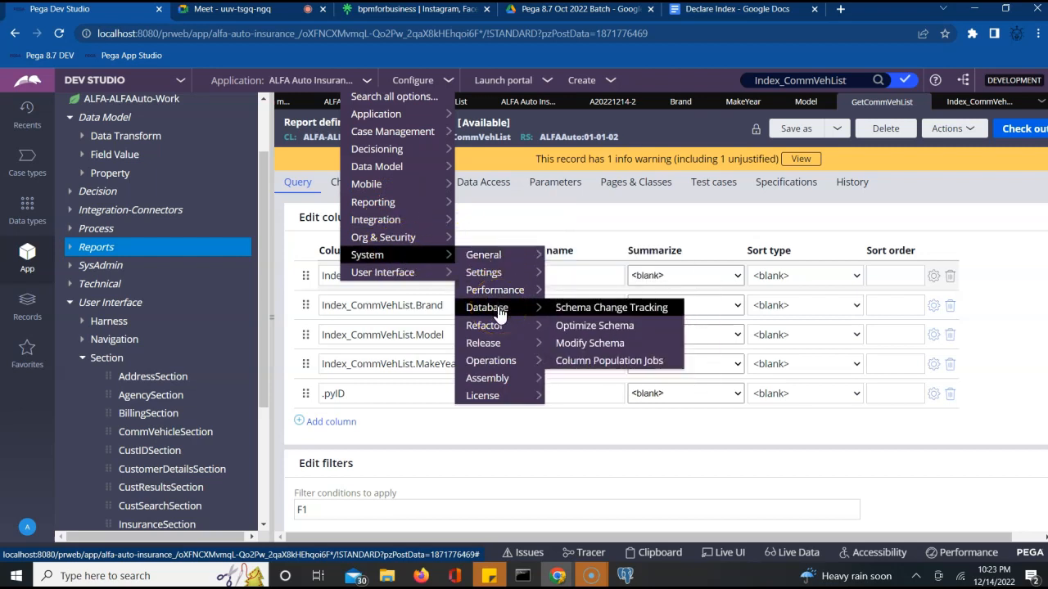
{"action": "left_click", "coordinate": [501, 314]}
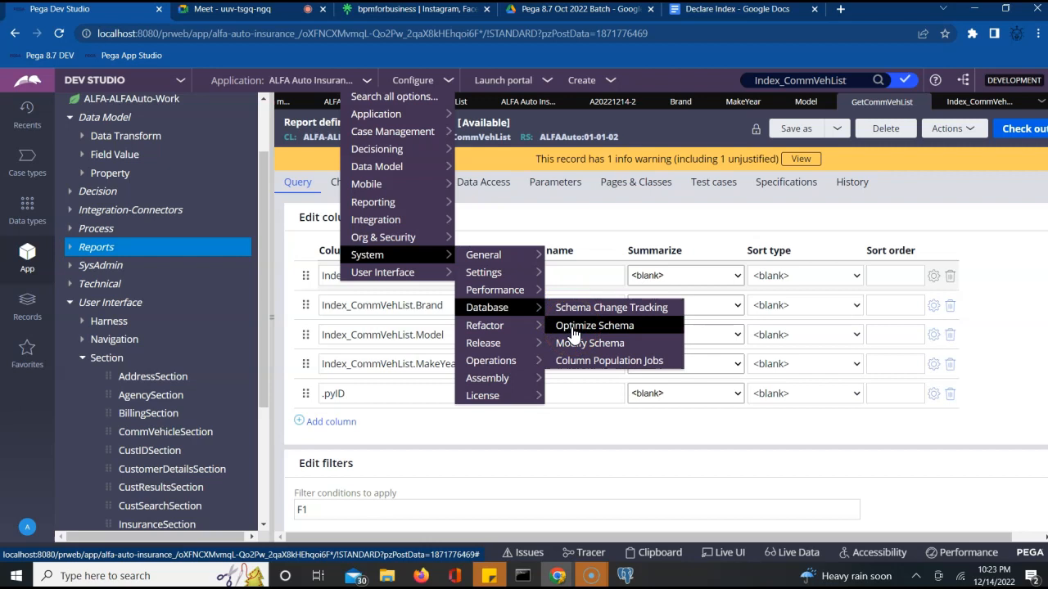
{"action": "left_click", "coordinate": [575, 328]}
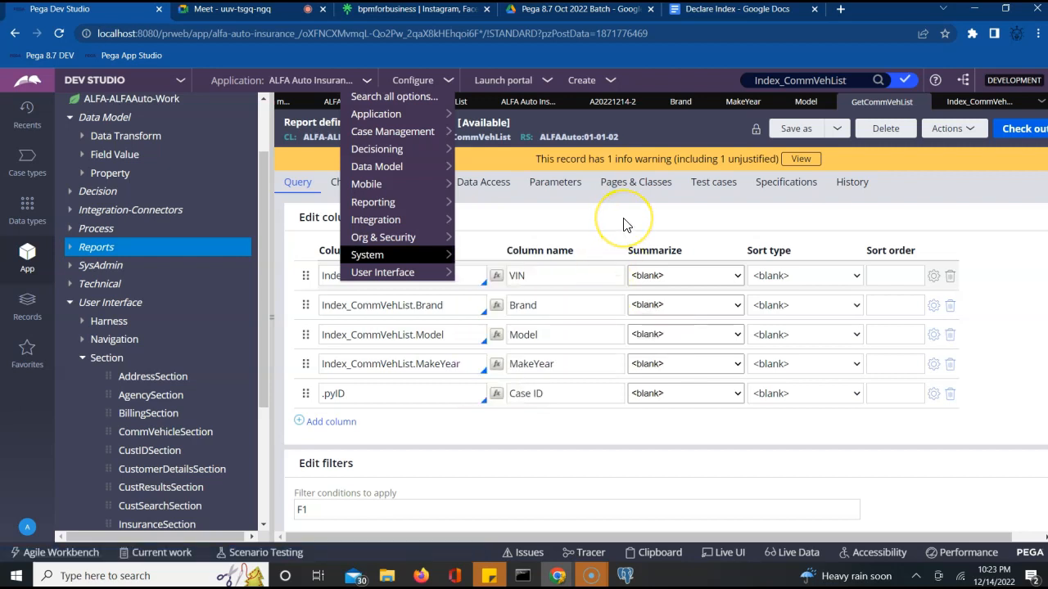
{"action": "mouse_move", "coordinate": [461, 257]}
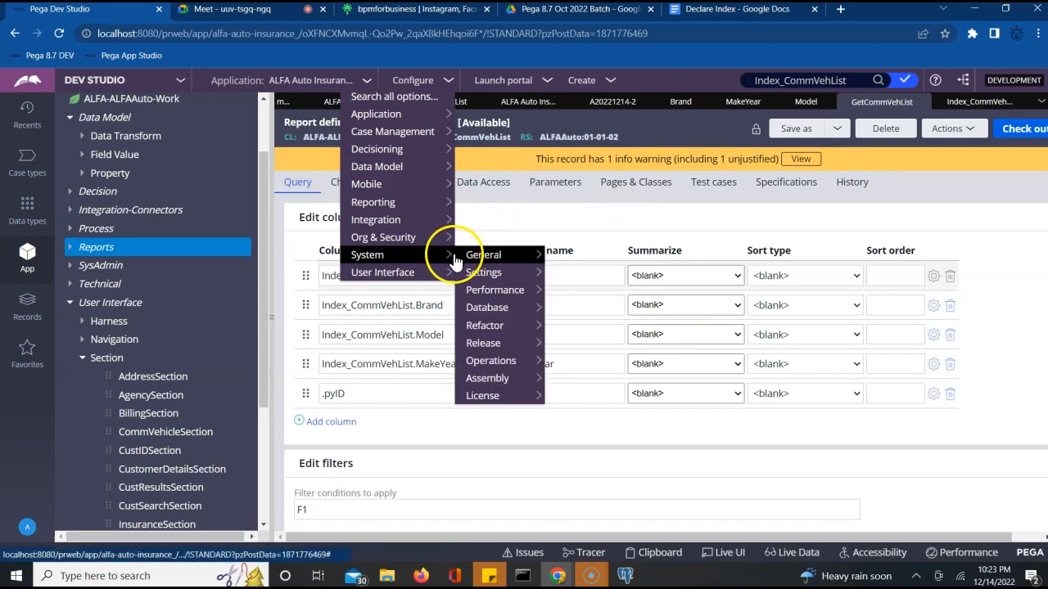
{"action": "mouse_move", "coordinate": [516, 315]}
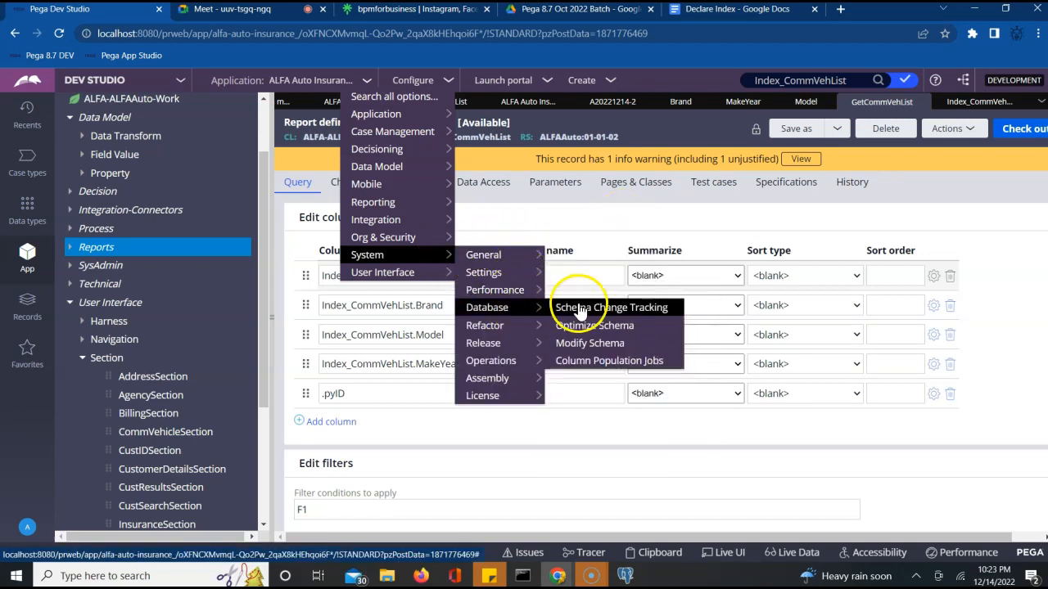